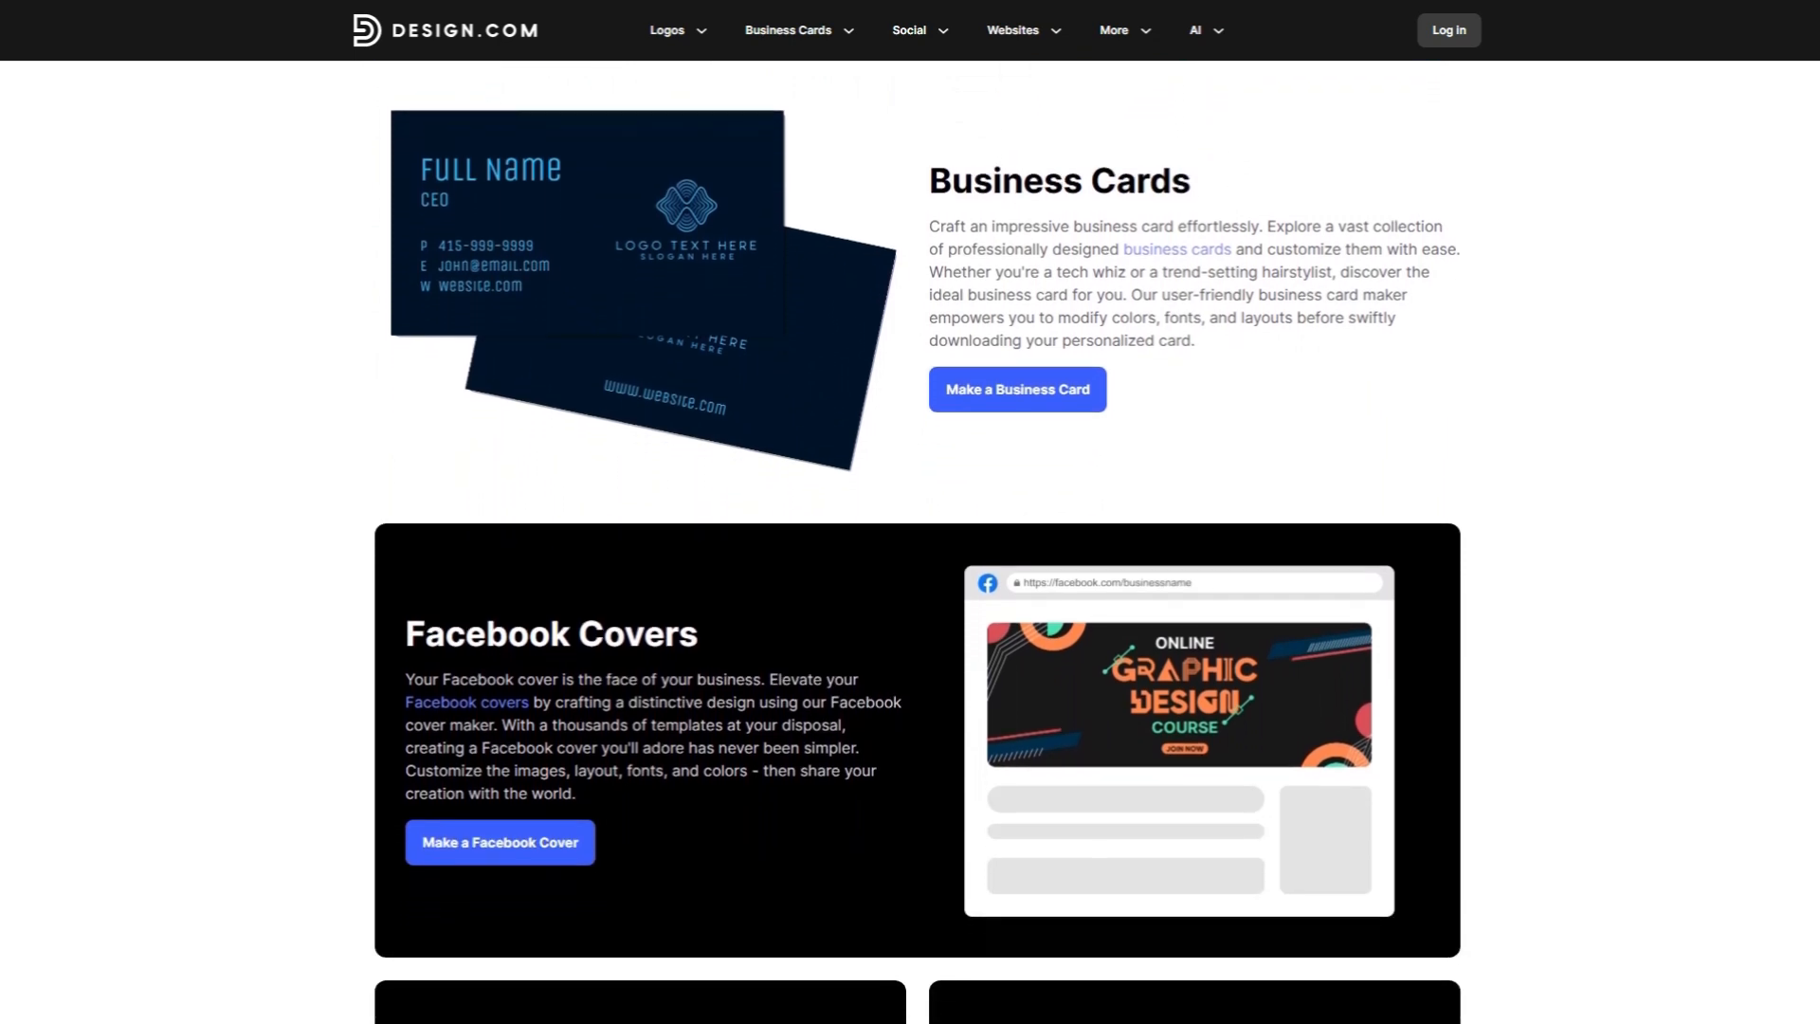
Look through the homepage's design offerings, from business cards and Facebook covers to Instagram posts, YouTube banners and LinkedIn banners
scroll(911, 542, "down", 1)
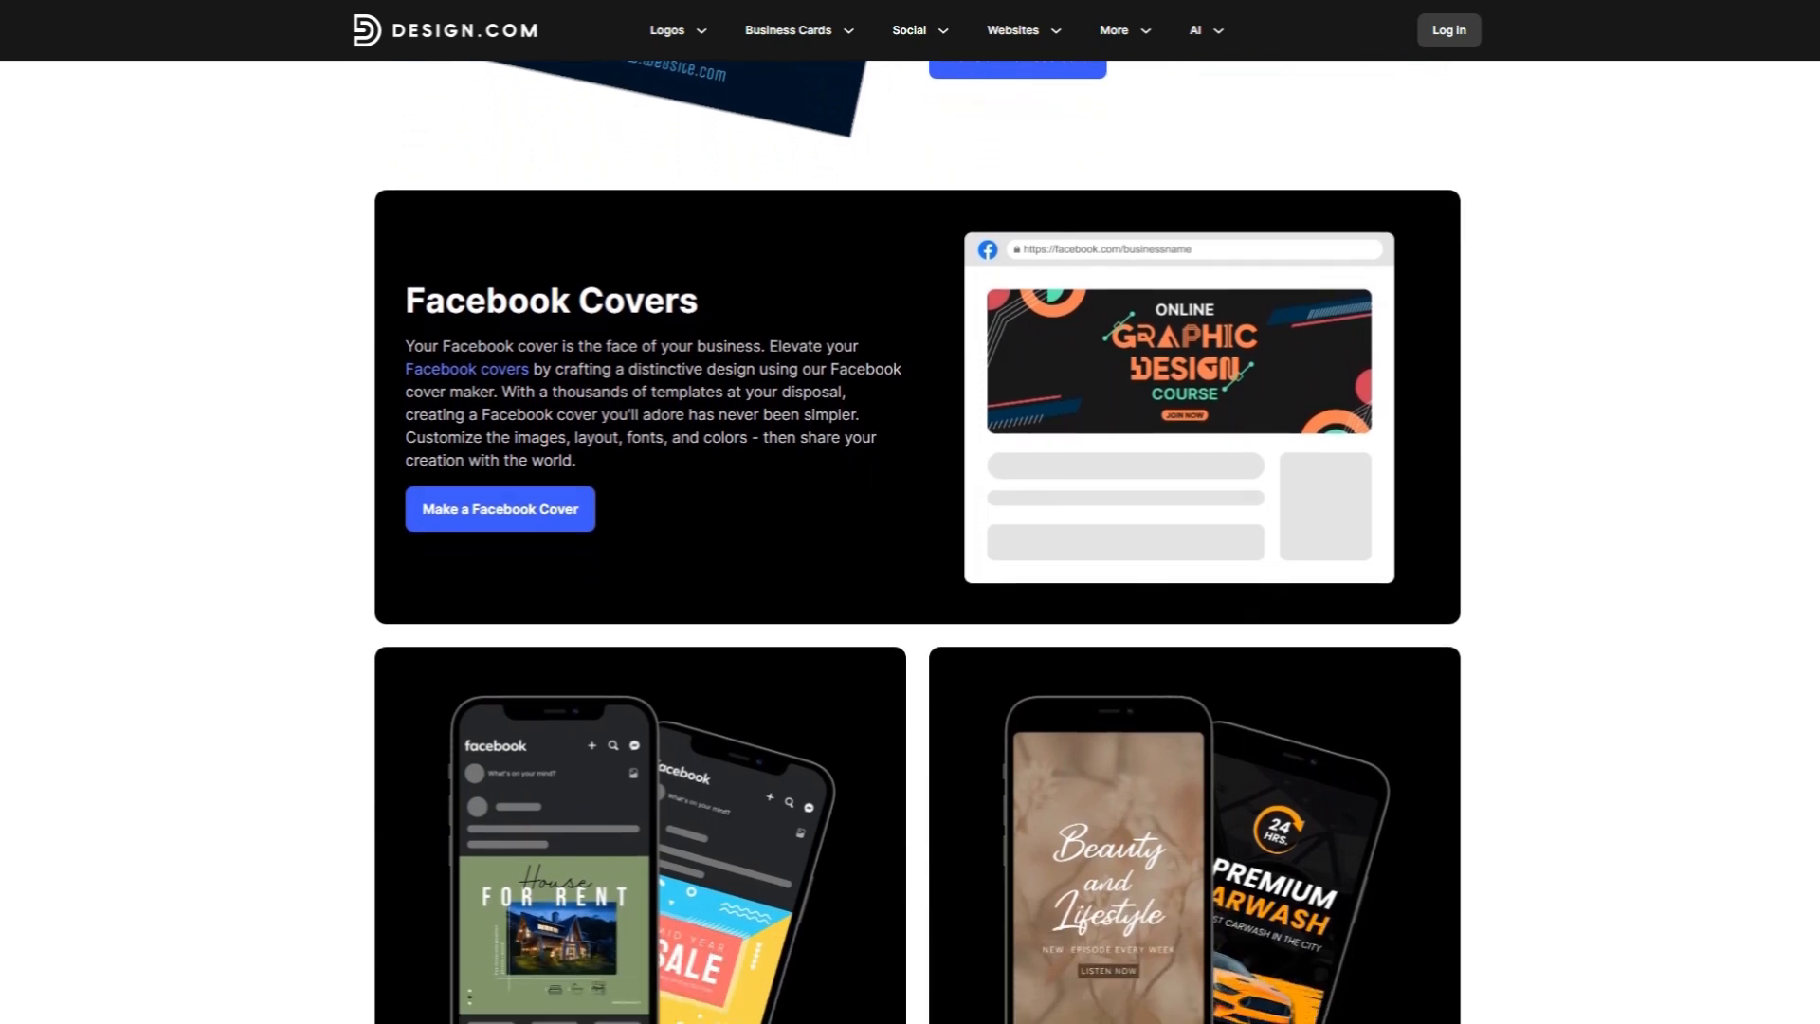
scroll(910, 542, "down", 1)
scroll(910, 543, "down", 1)
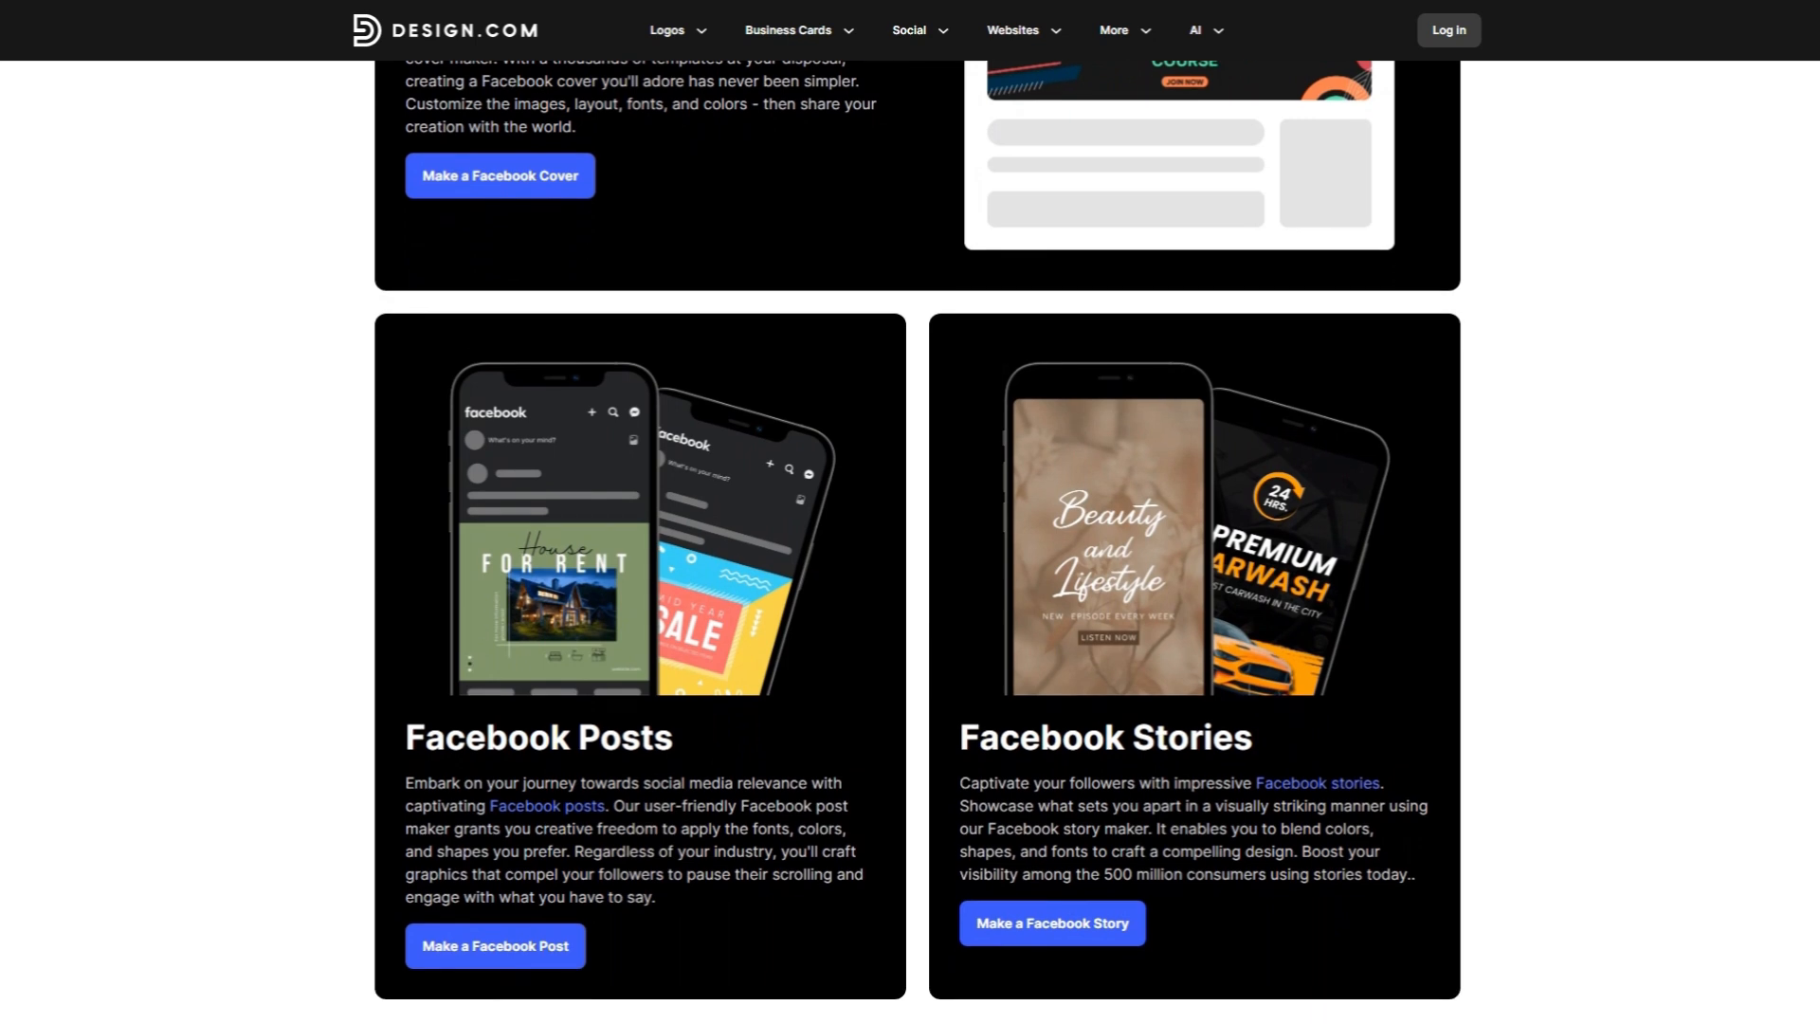
scroll(910, 542, "down", 3)
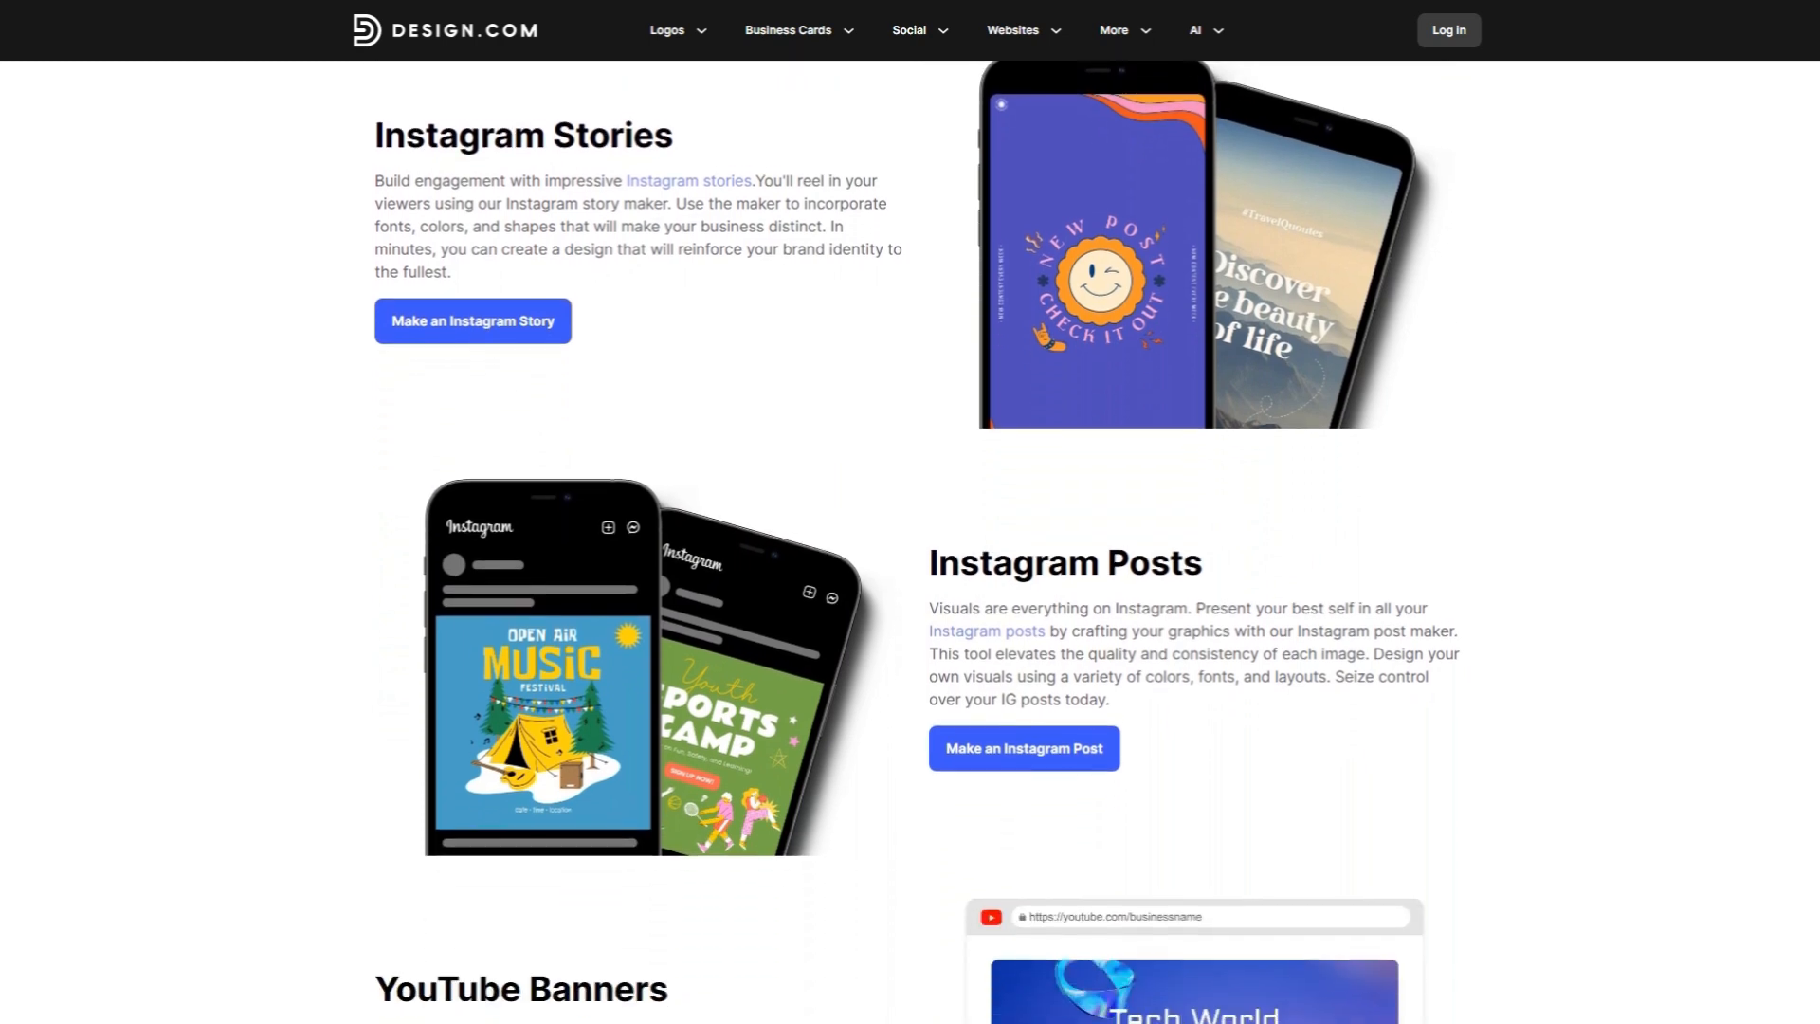
scroll(910, 540, "down", 2)
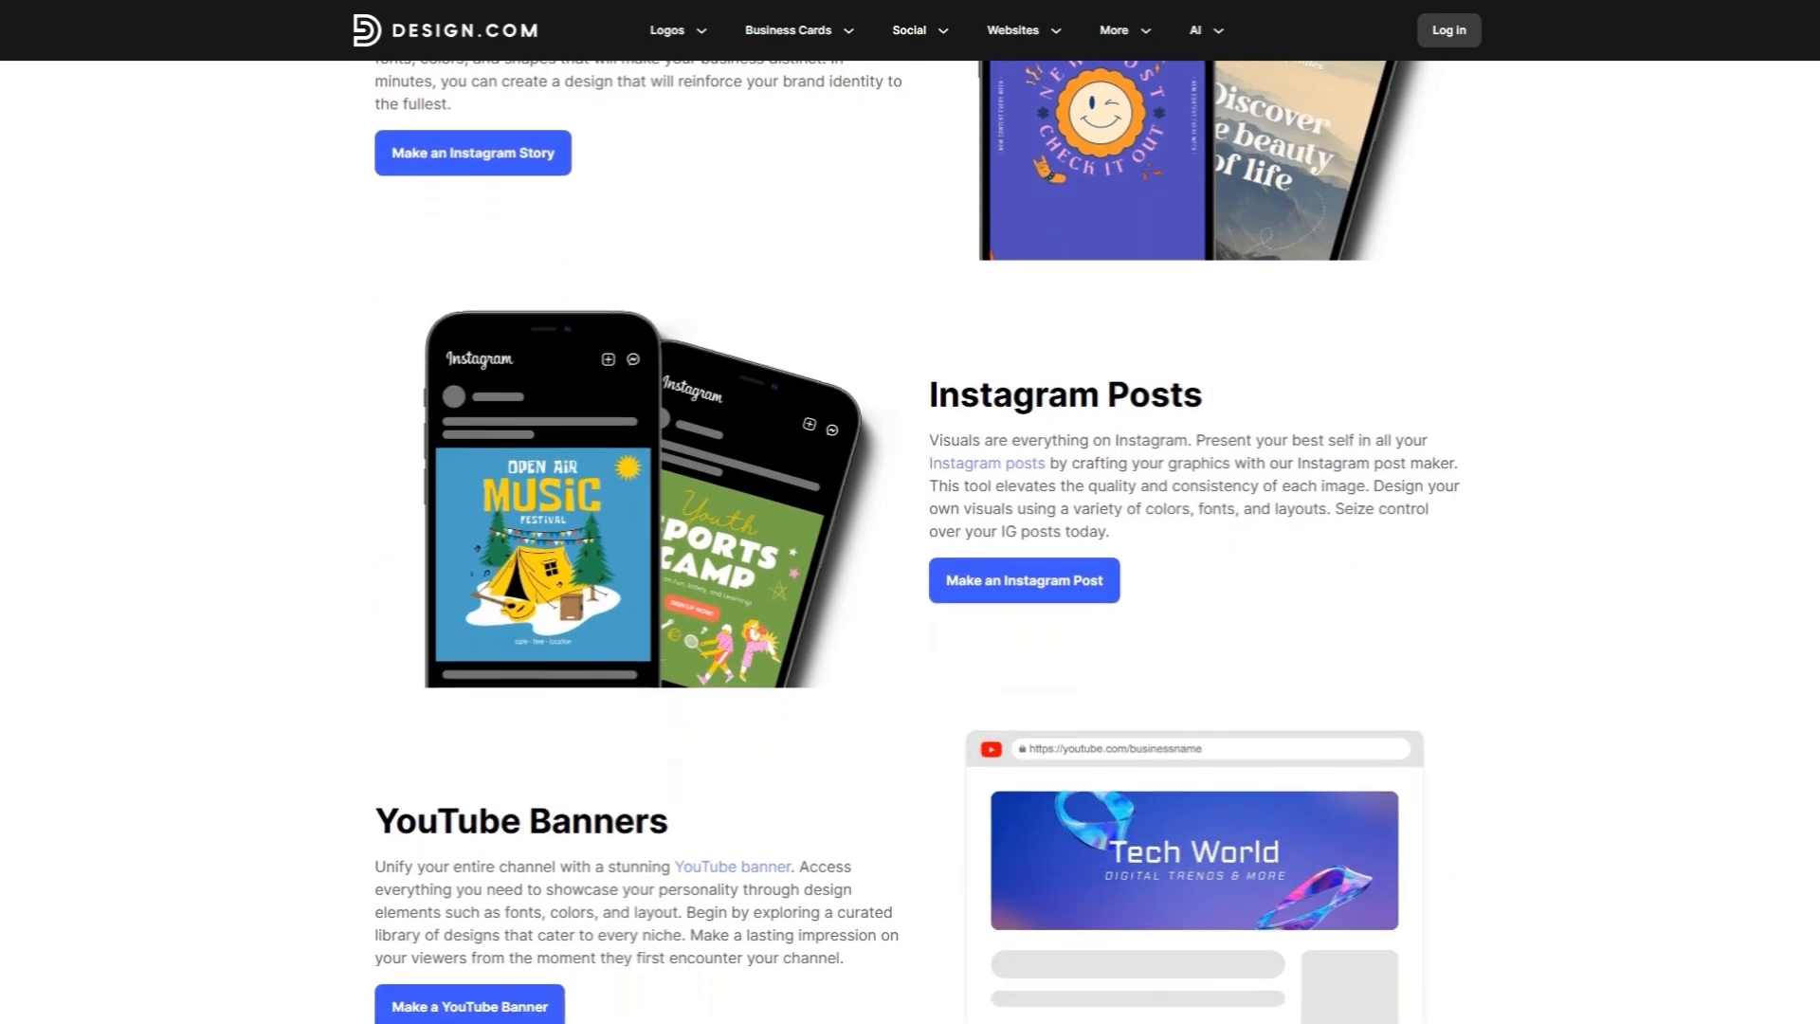
scroll(910, 540, "down", 2)
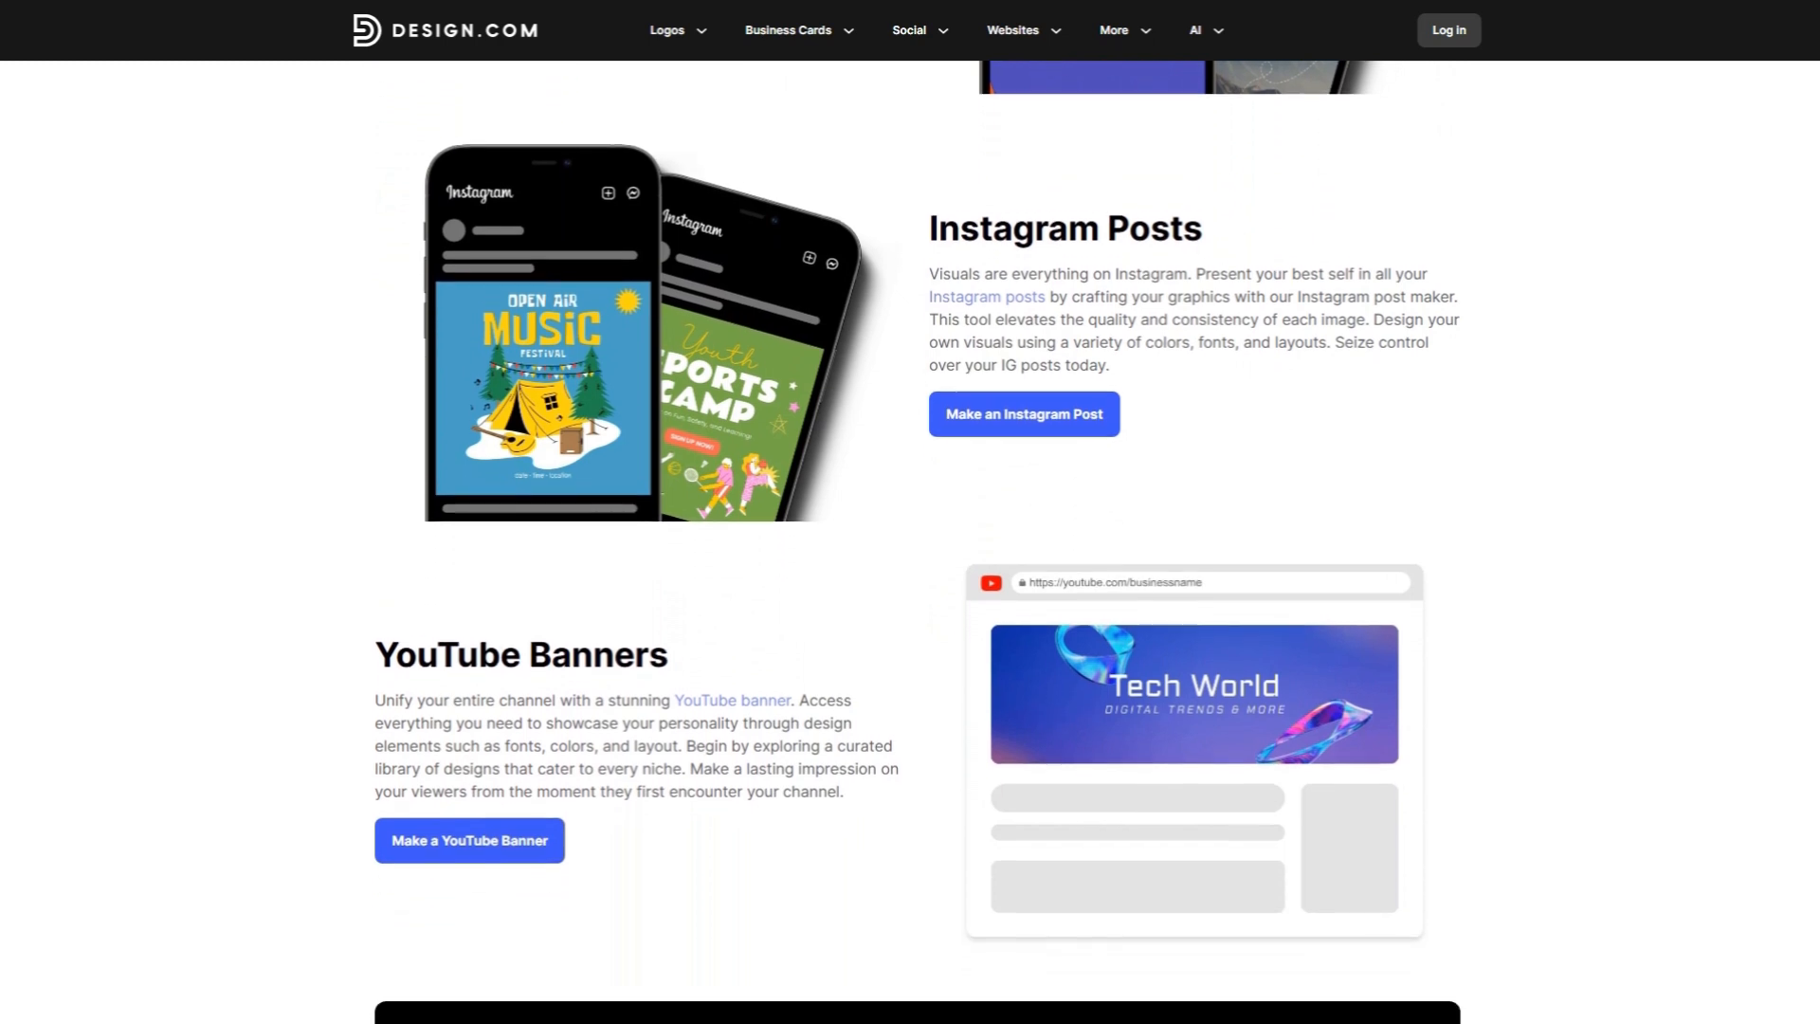
scroll(911, 541, "down", 2)
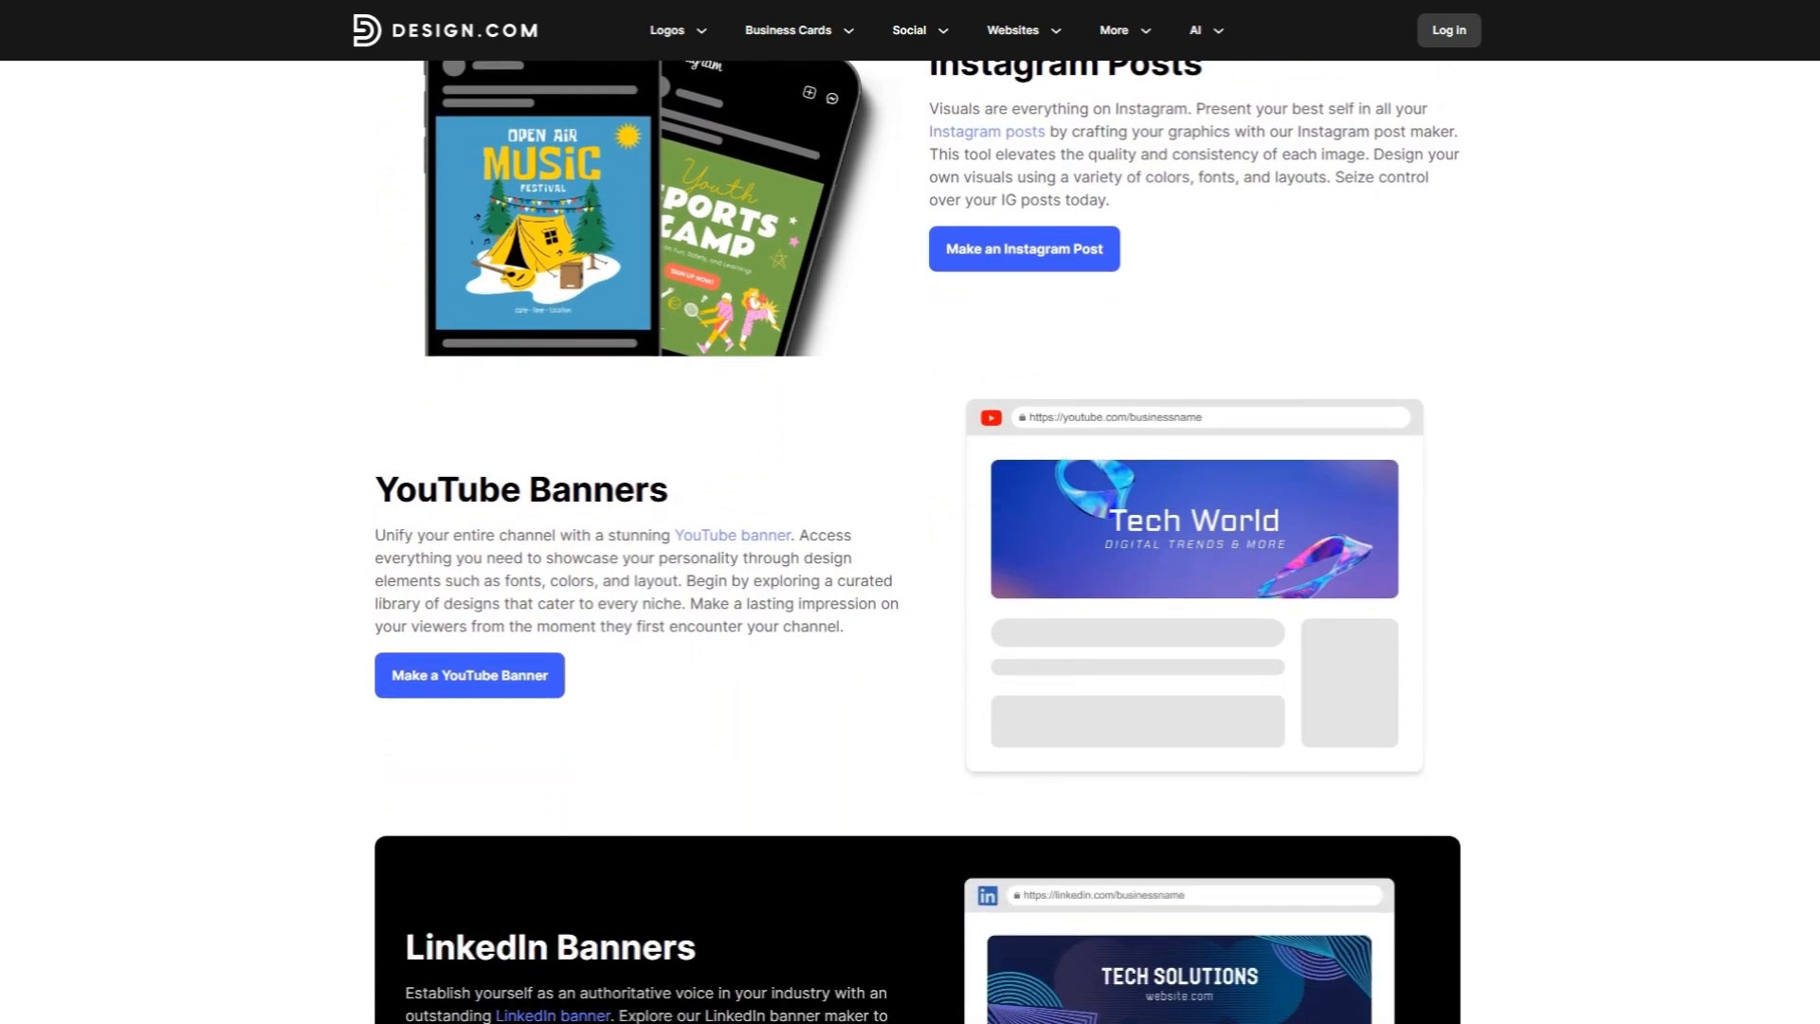
scroll(910, 540, "down", 2)
scroll(911, 540, "down", 1)
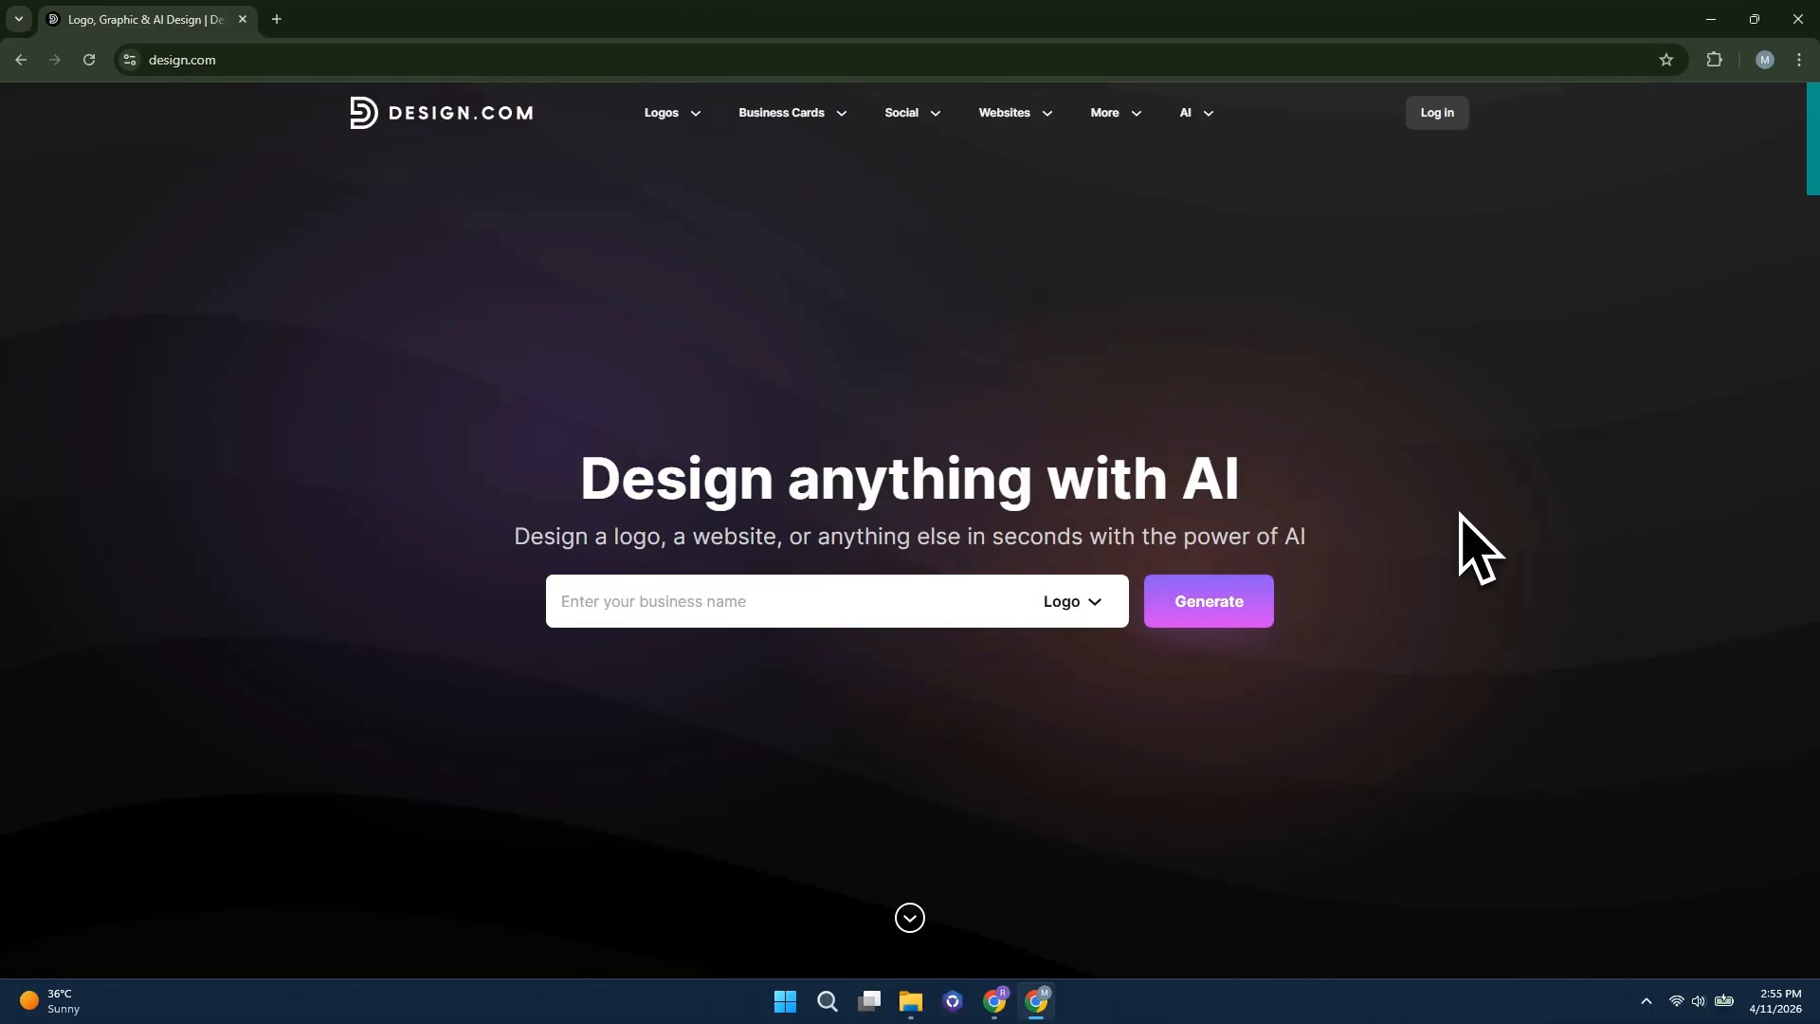
Log in to the Design.com account by continuing with Google
left_click(252, 58)
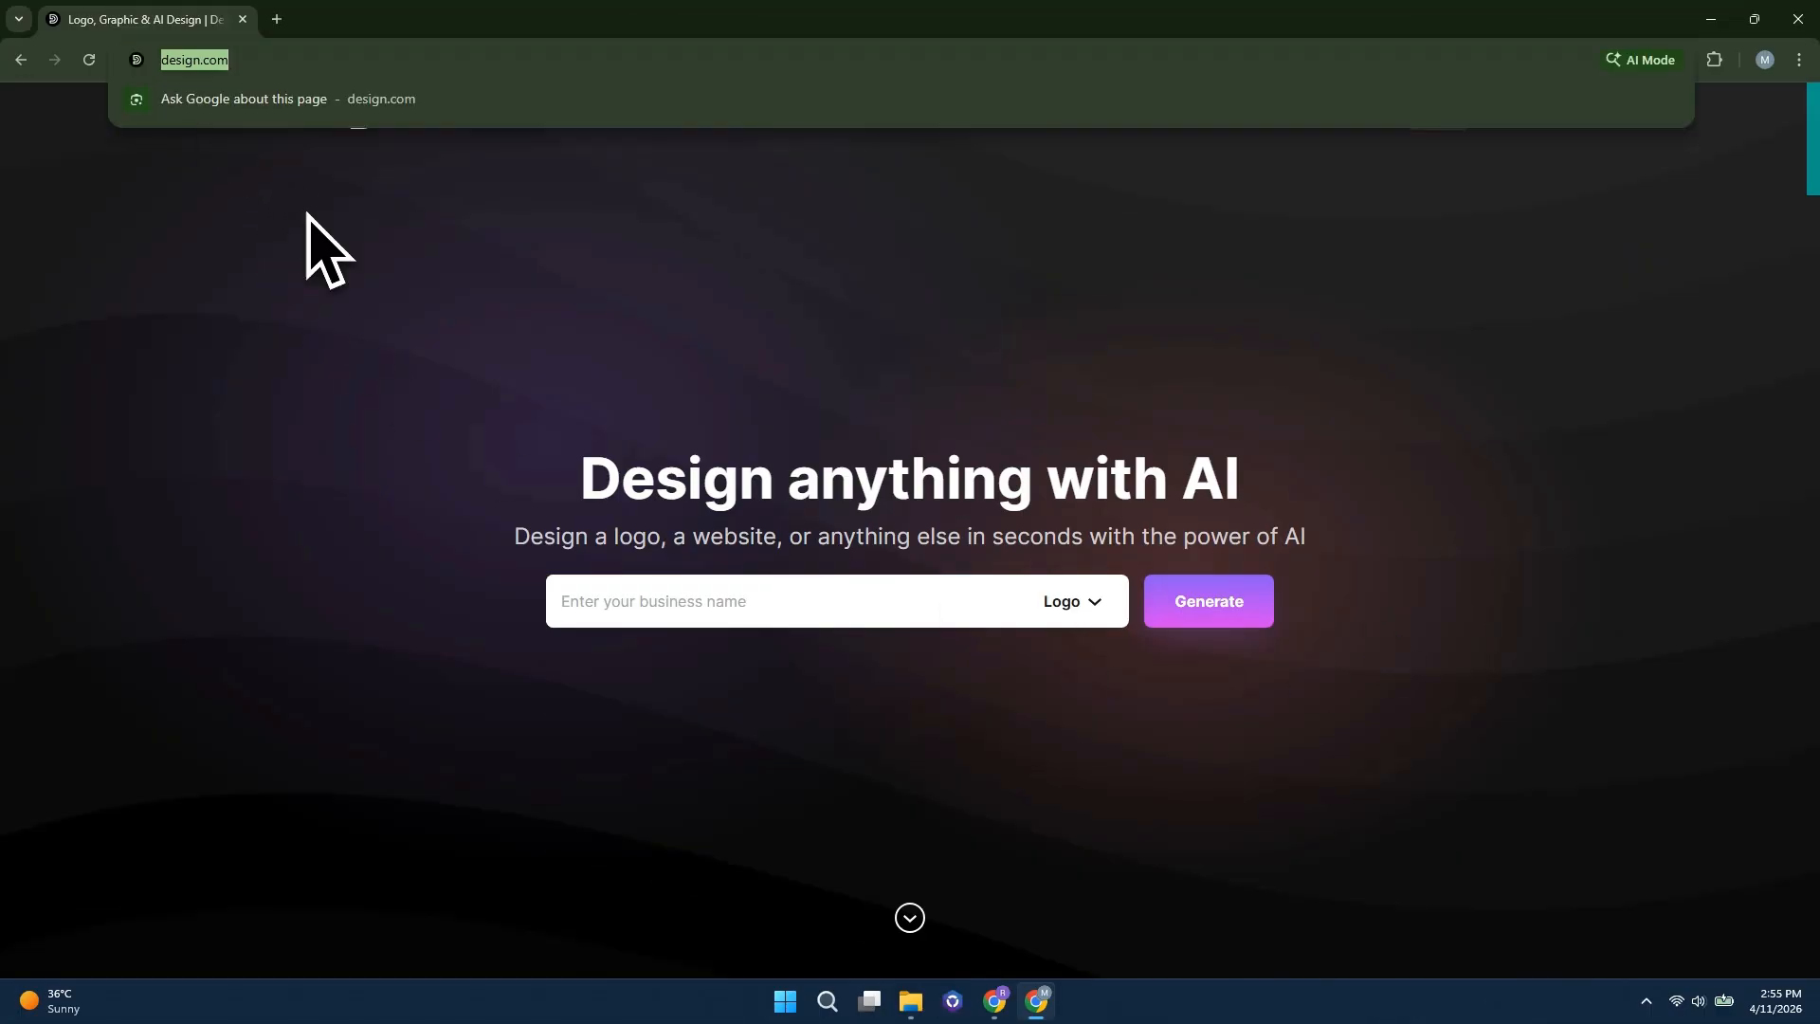
left_click(442, 348)
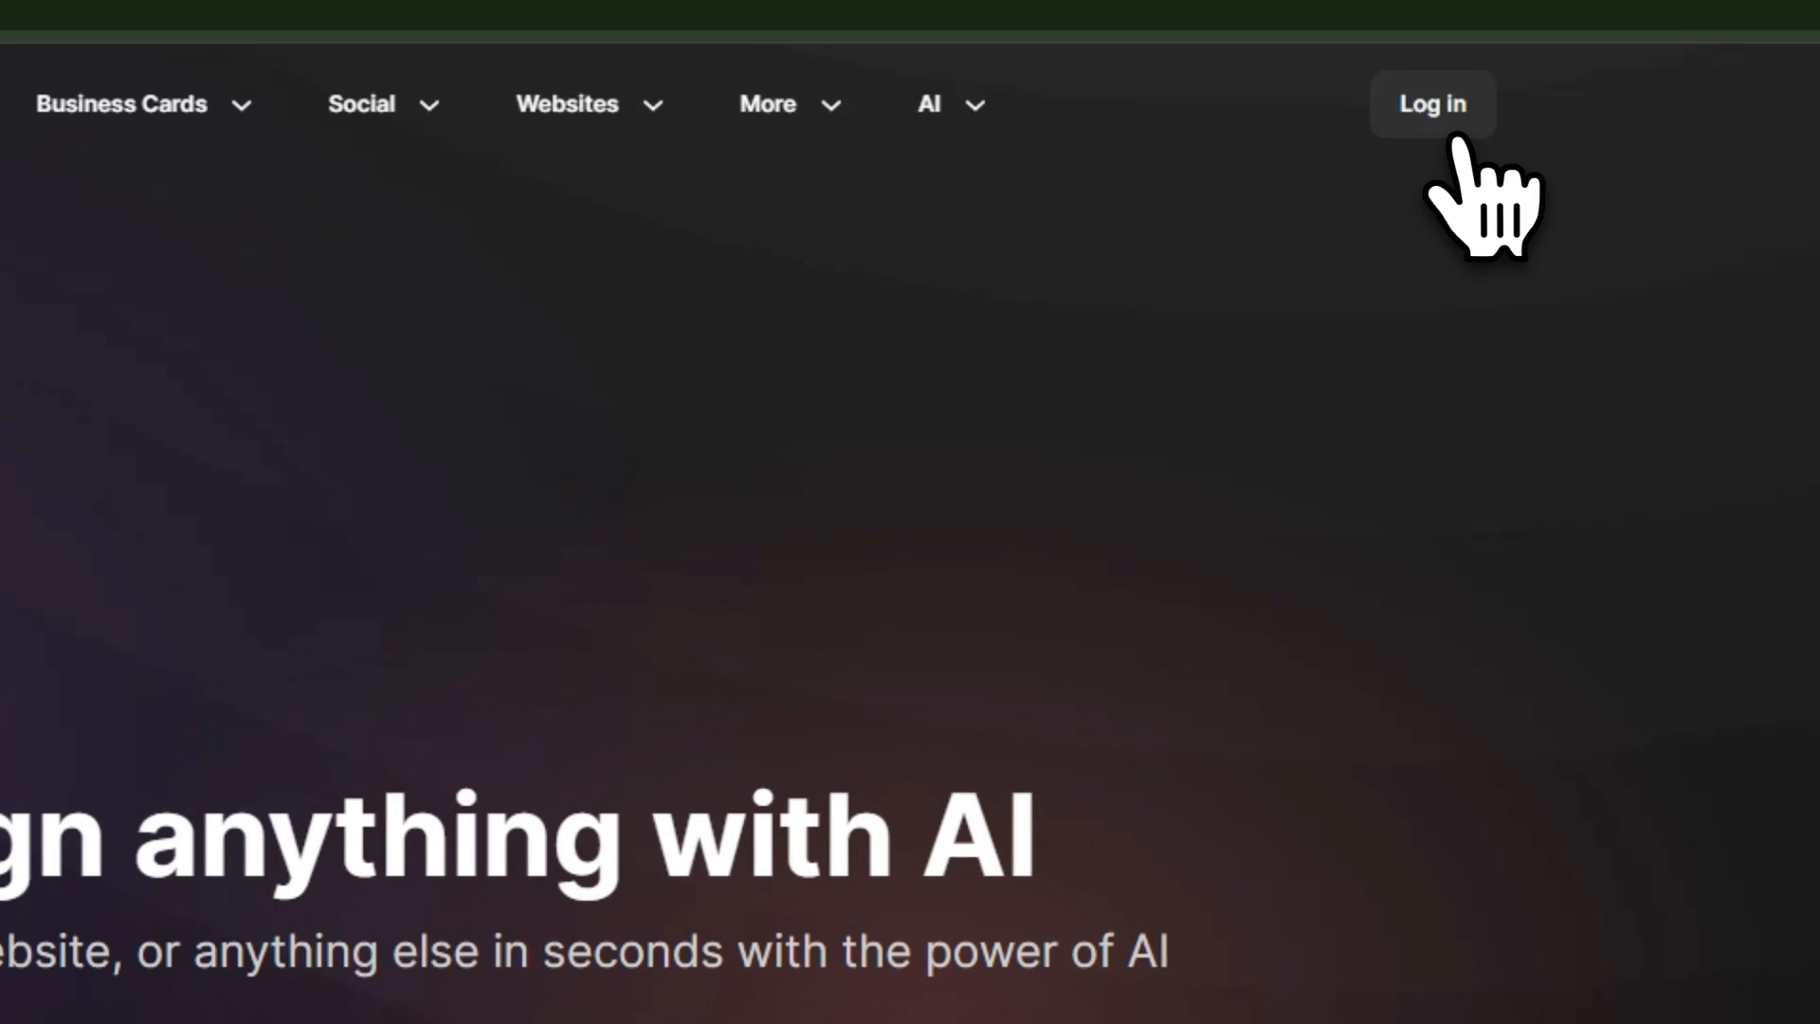
left_click(1453, 132)
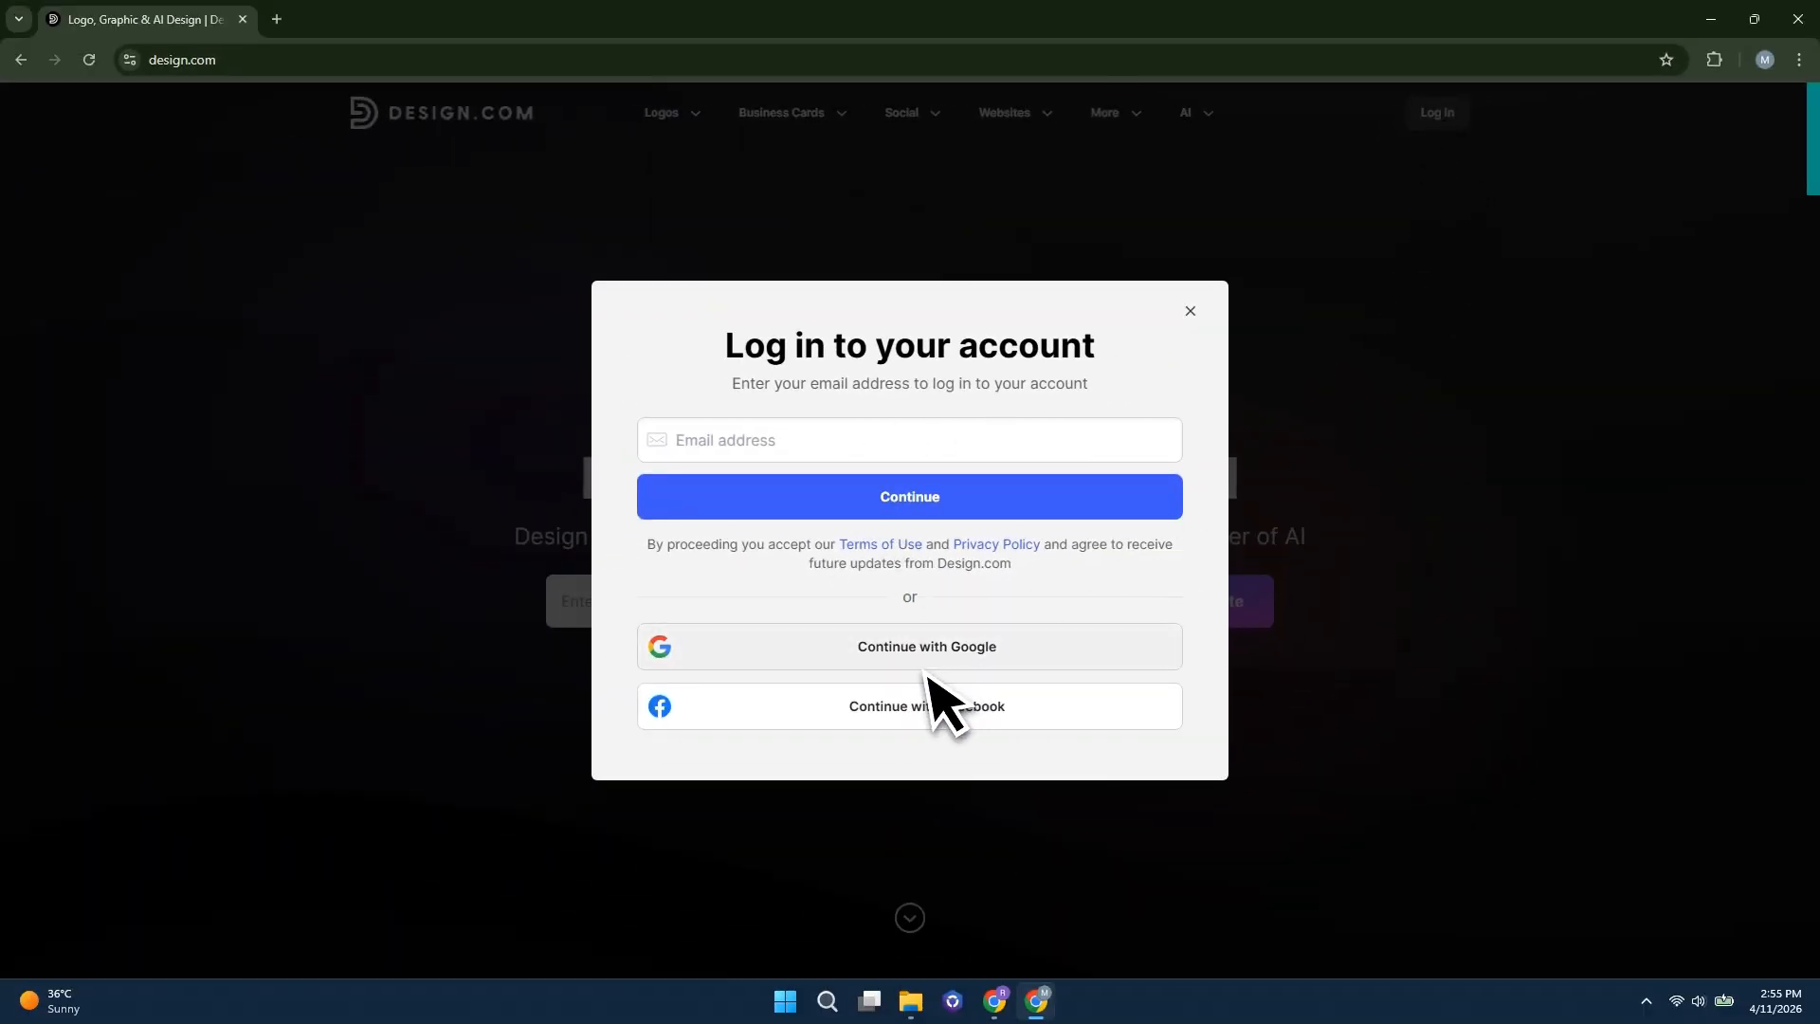
left_click(972, 663)
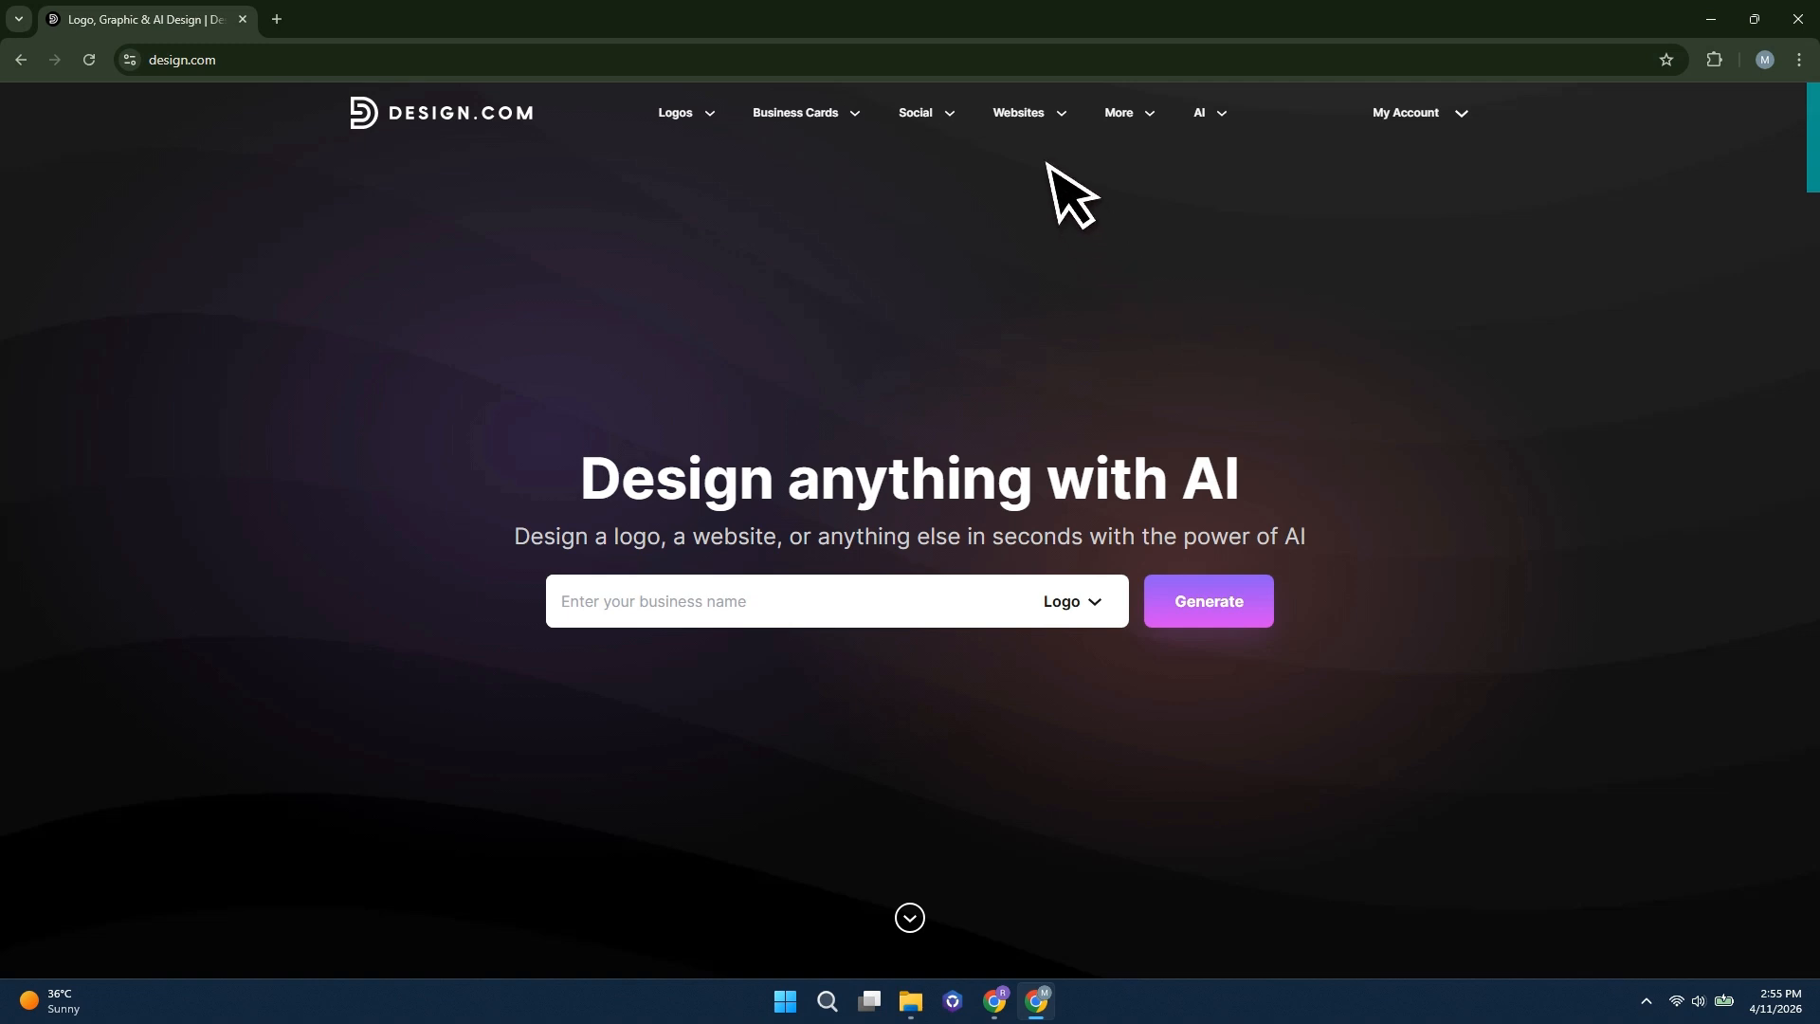
Open the Website Builder page from the Websites offerings
mouse_move(1041, 130)
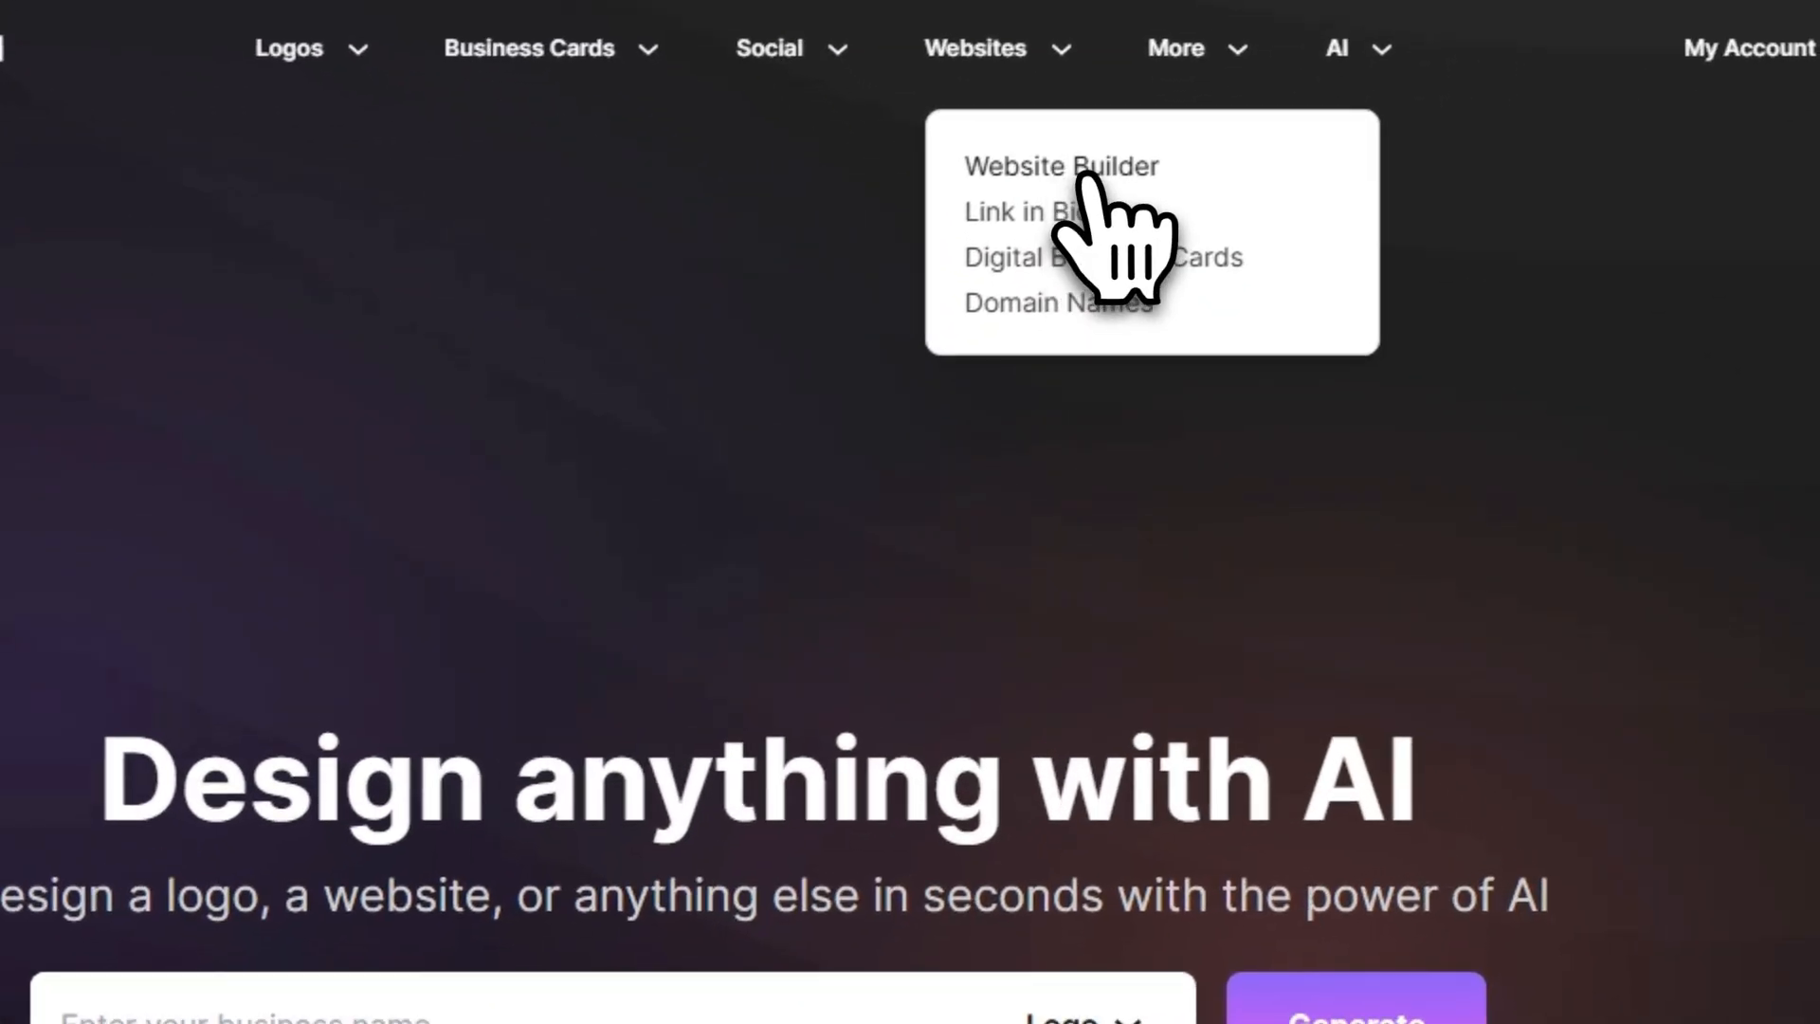
left_click(1084, 175)
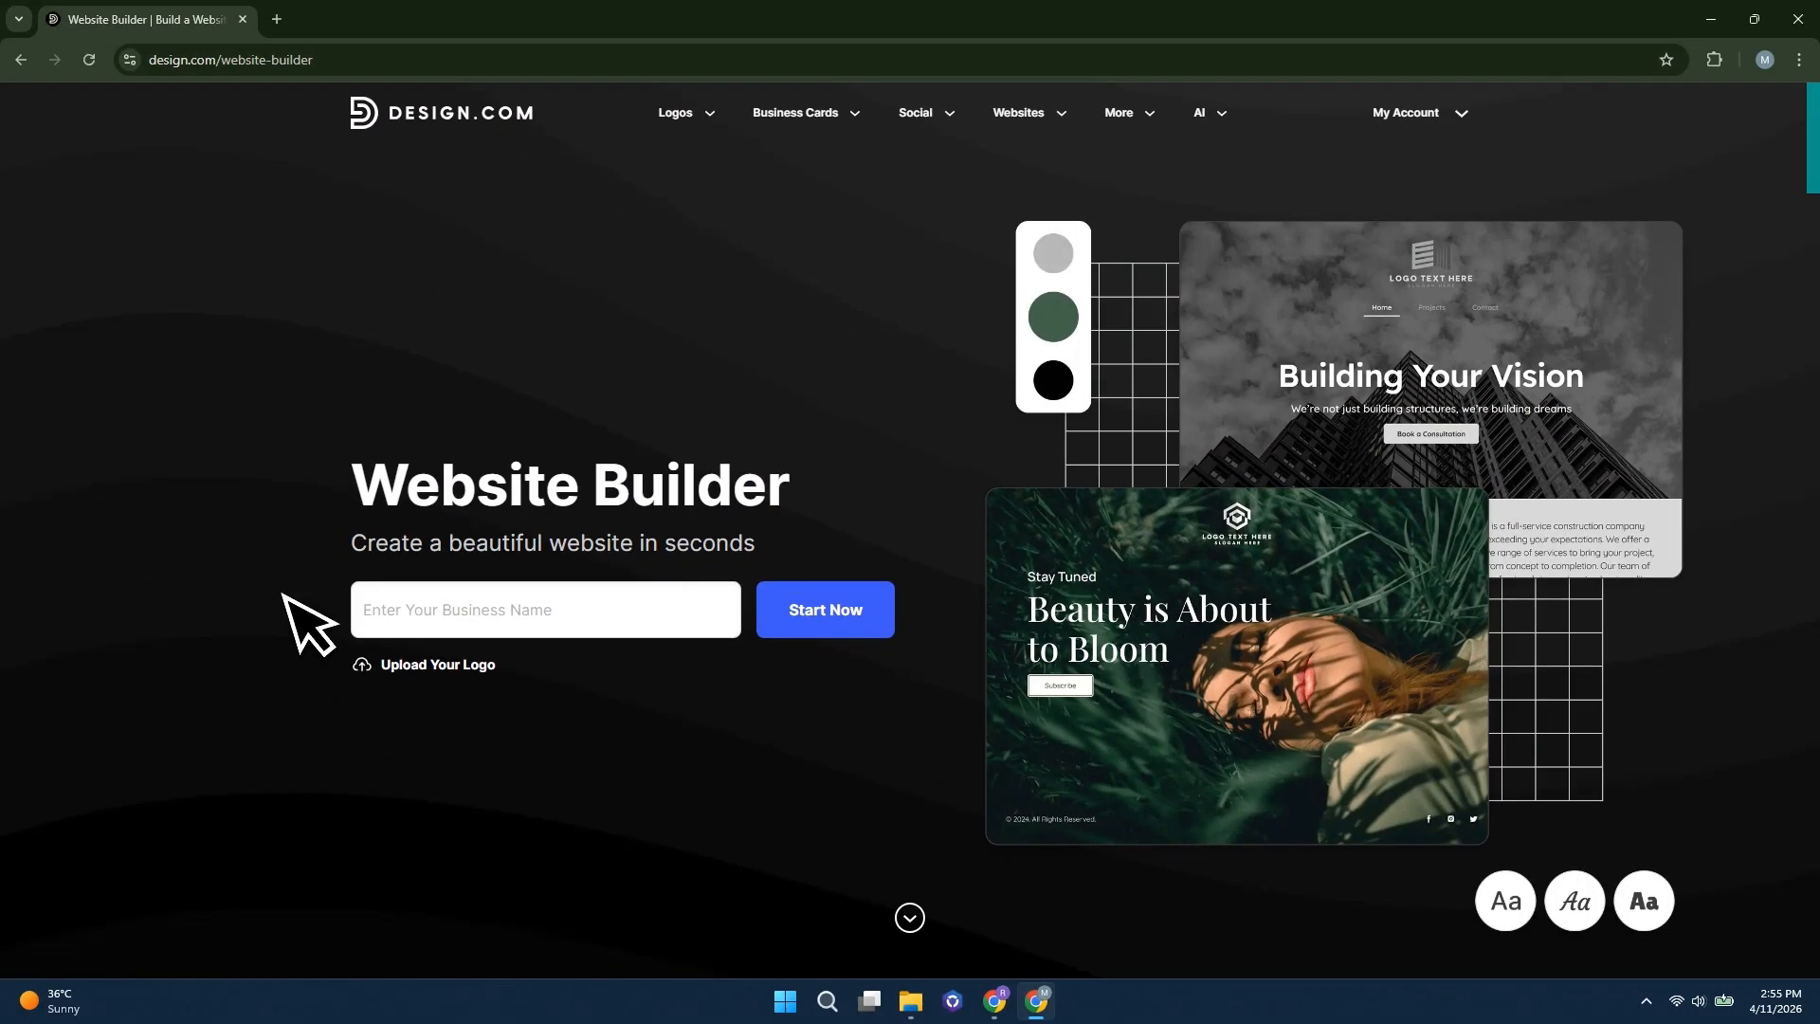
left_click_drag(565, 485, 805, 500)
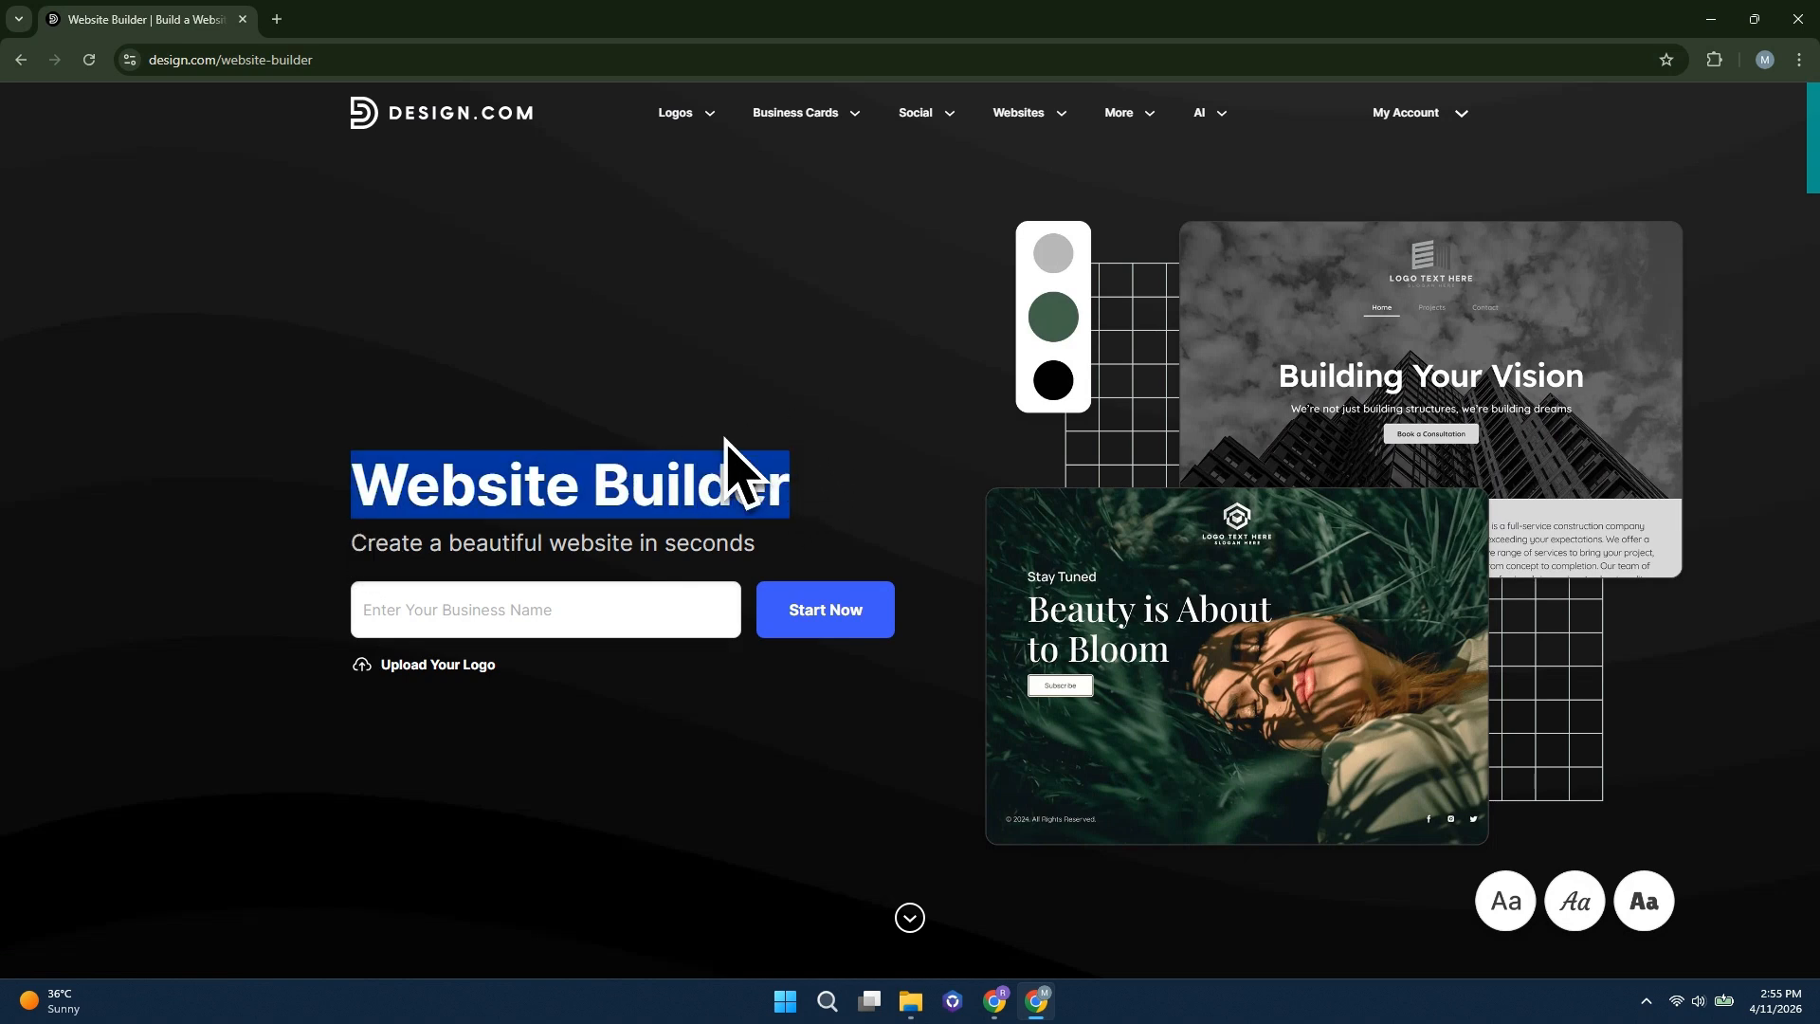
left_click(701, 407)
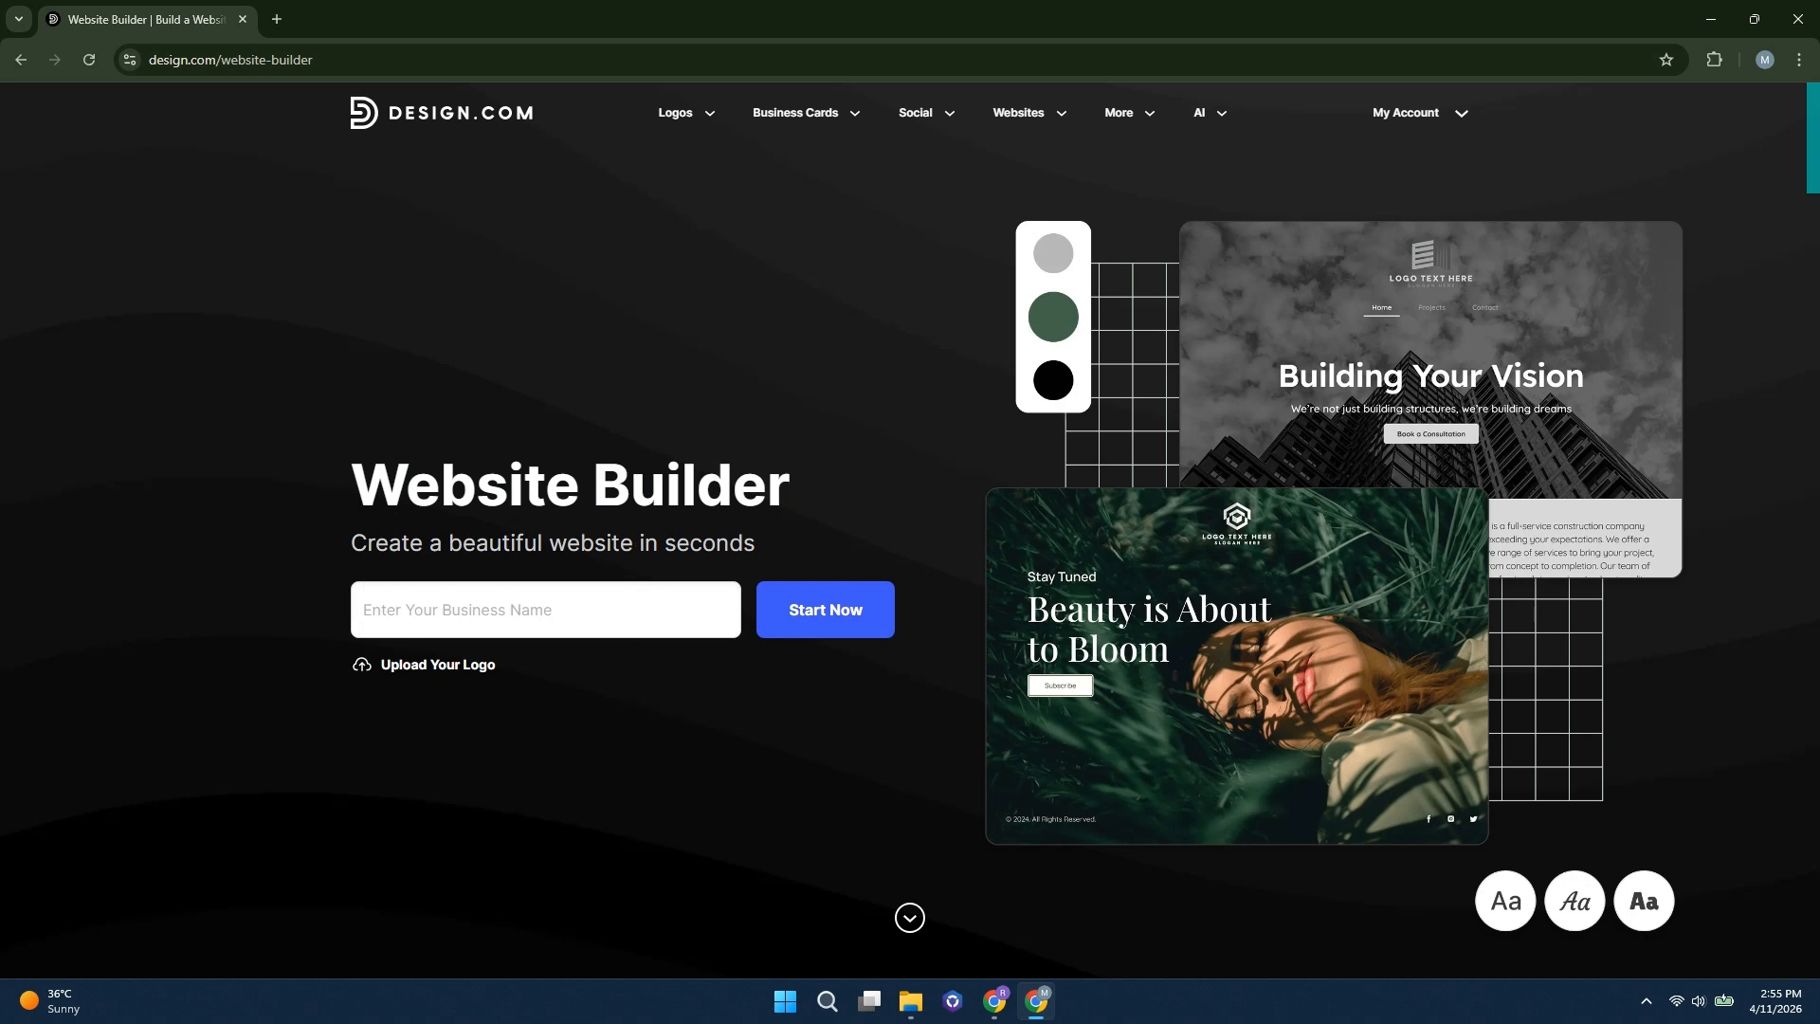
Upload the tutobot BG image from Downloads as the logo and accept the full-image crop
left_click(437, 668)
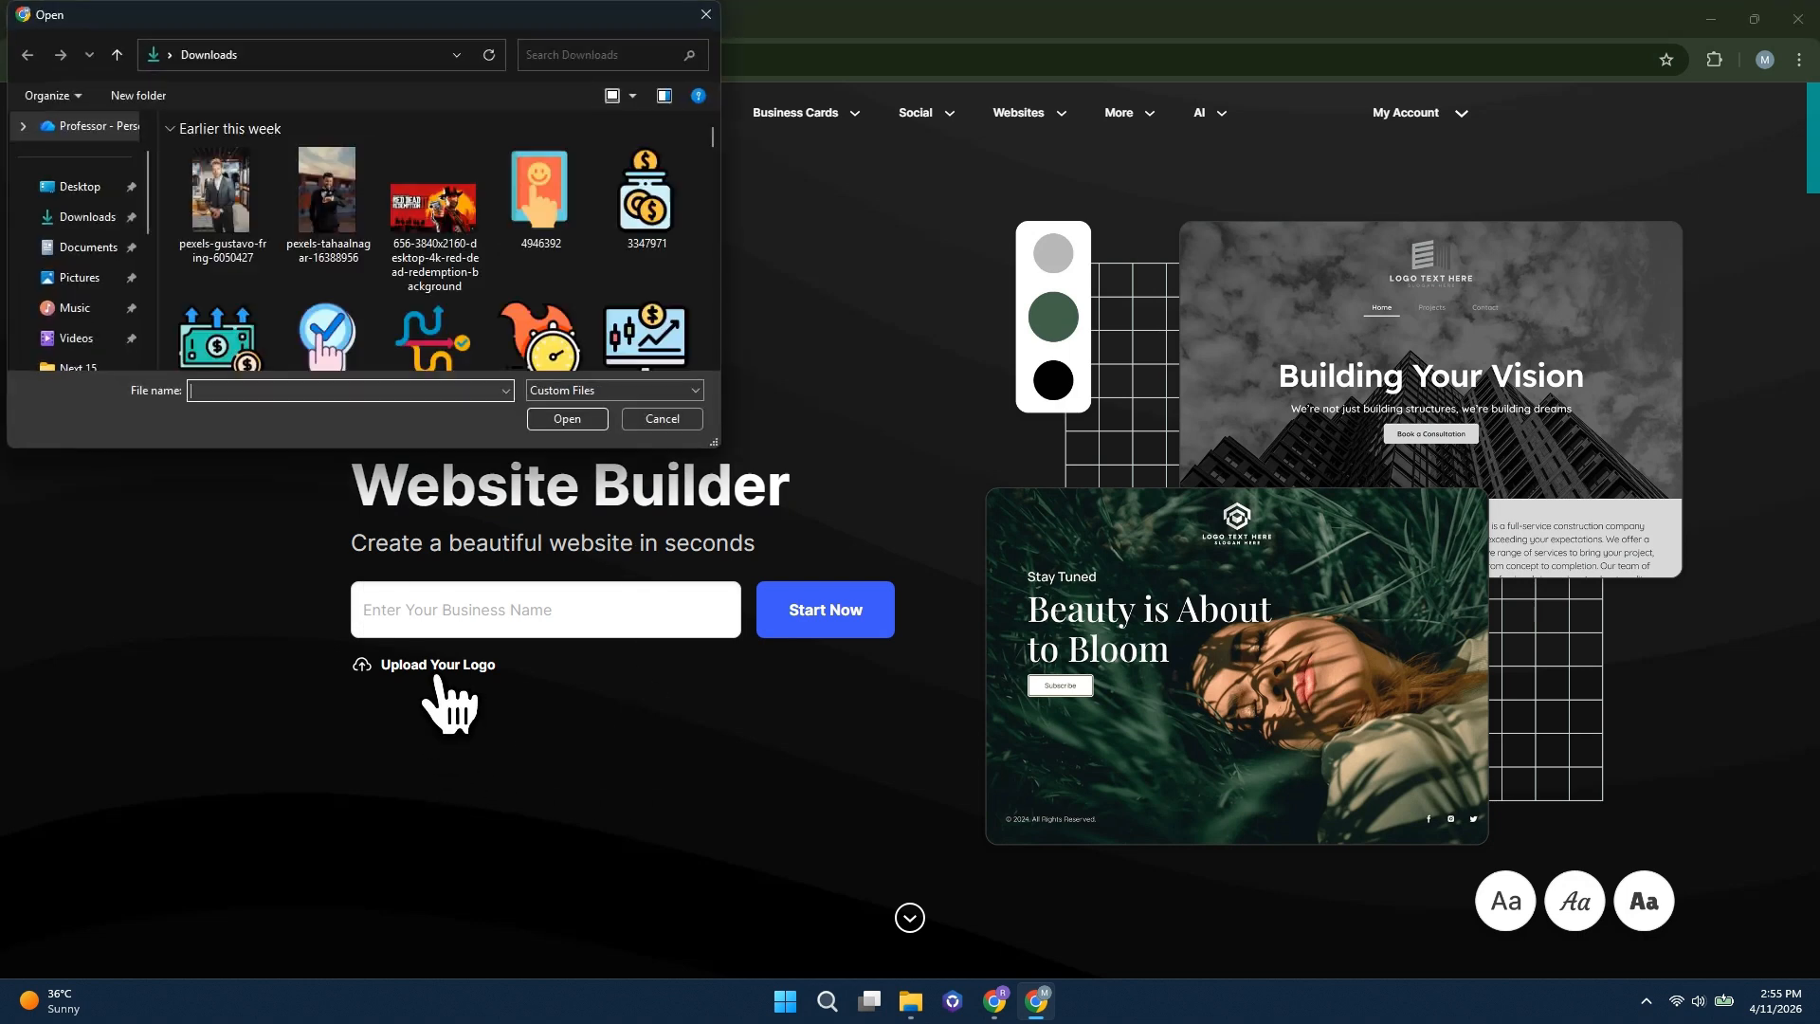
left_click(246, 227)
scroll(436, 265, "down", 5)
left_click(621, 209)
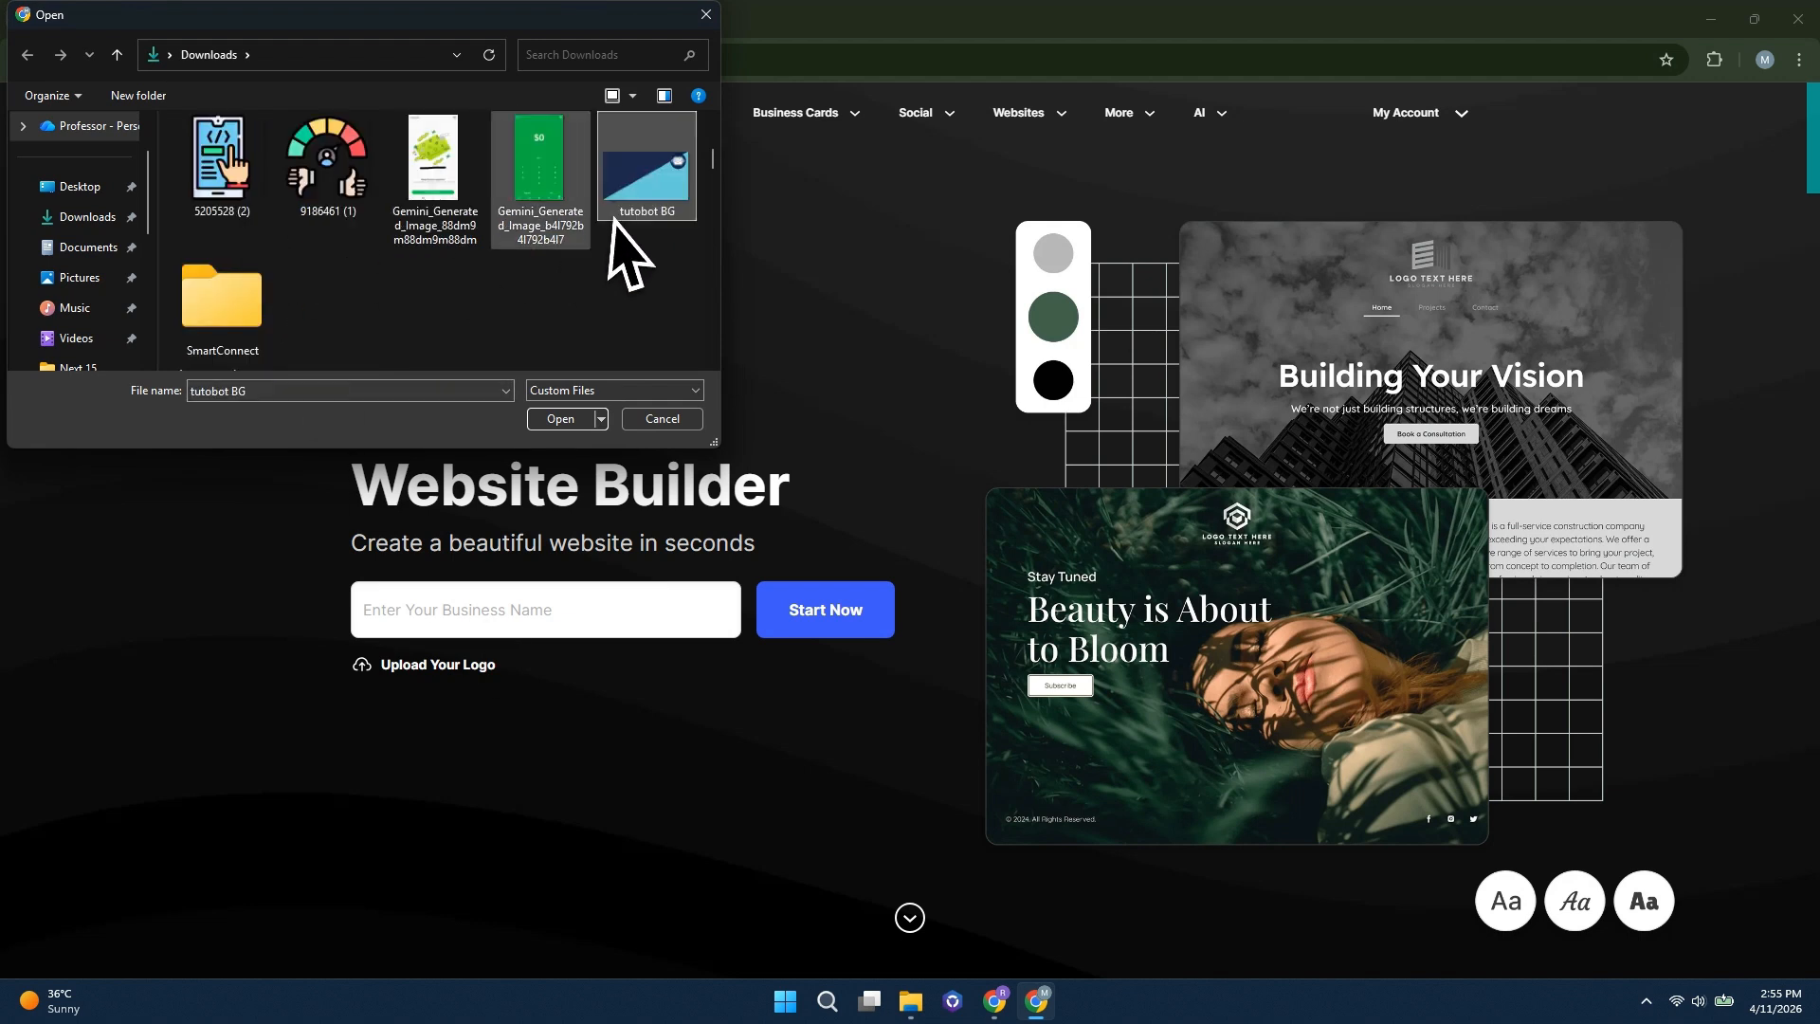
left_click(561, 418)
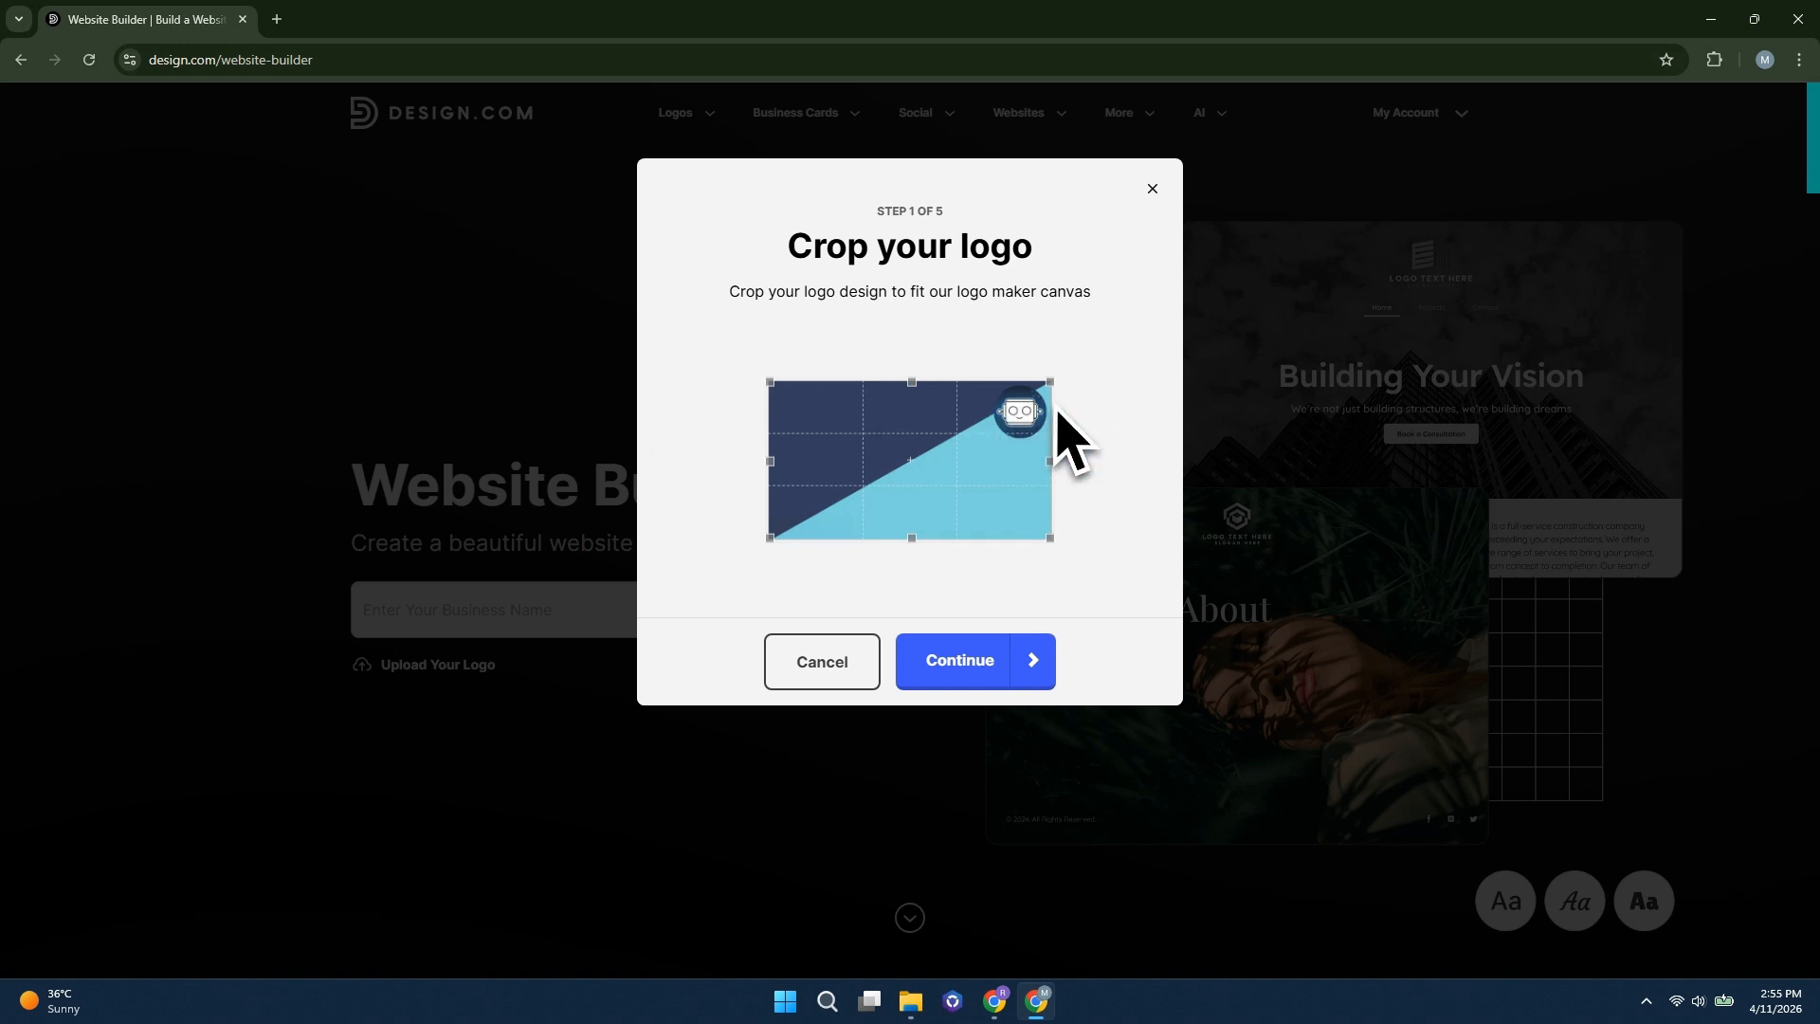
left_click(977, 673)
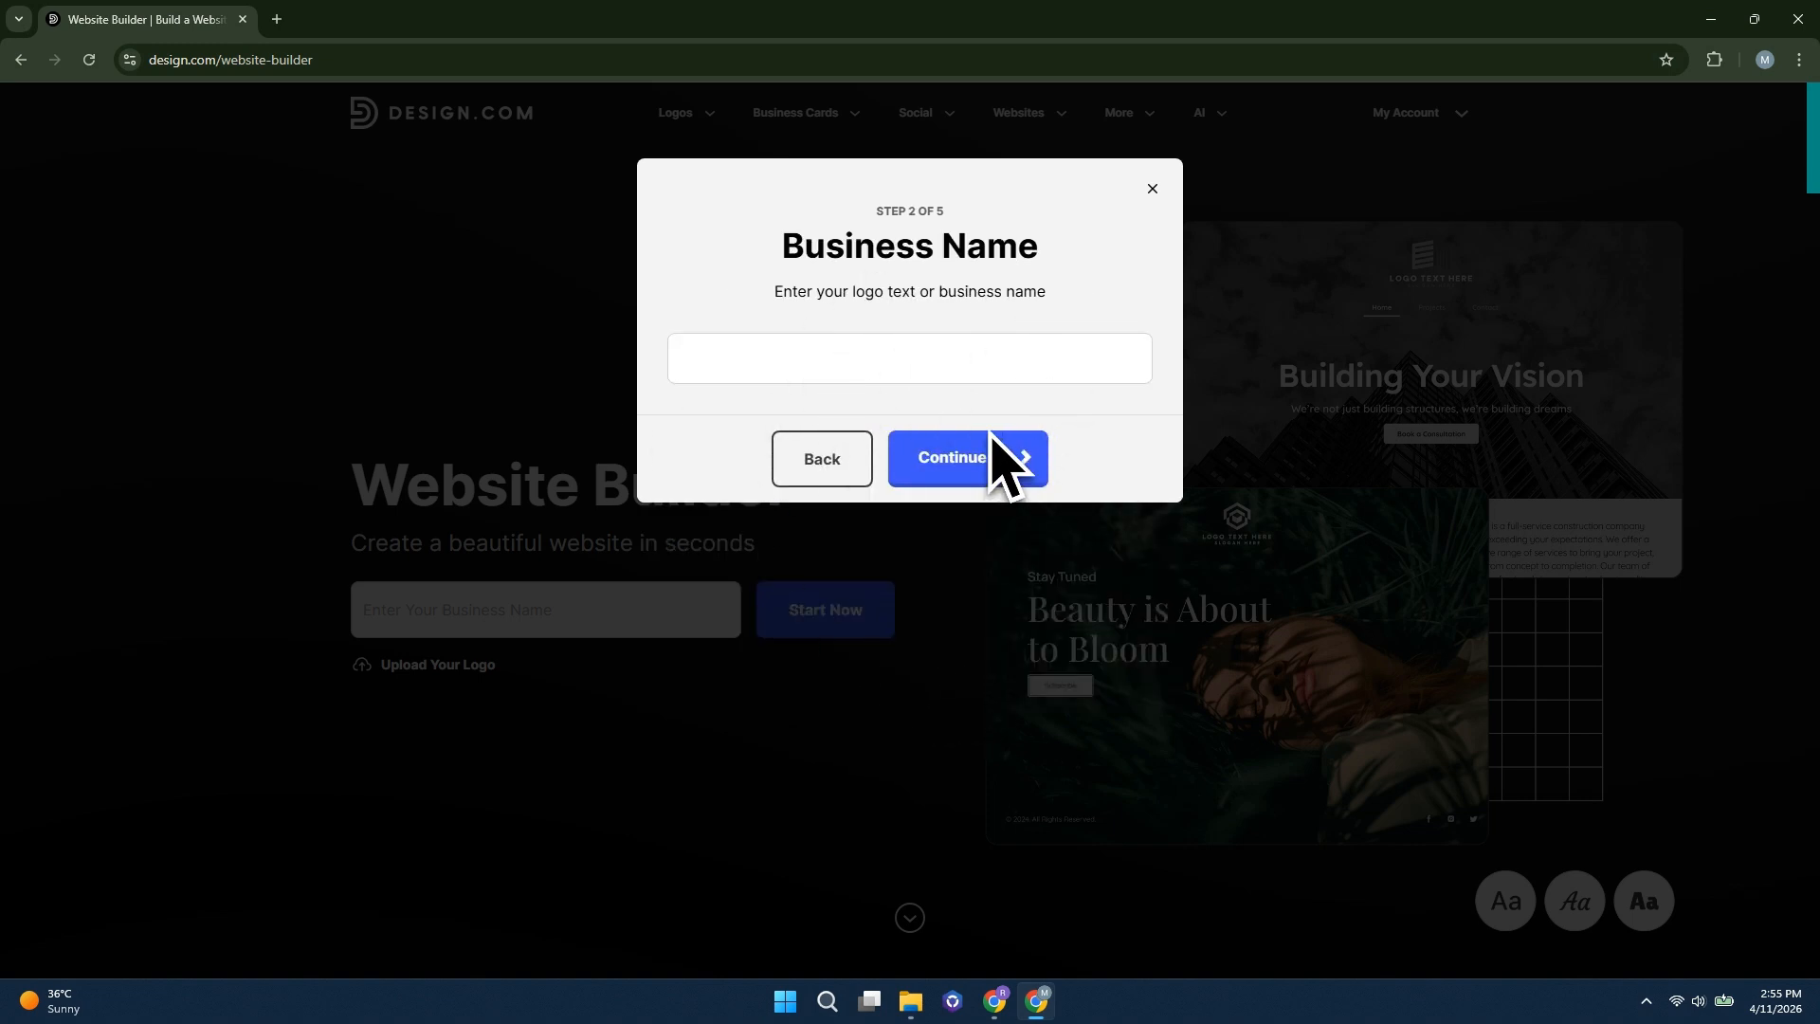
Leave the business name and keywords empty and finish the logo setup with the dark navy background color
left_click(960, 454)
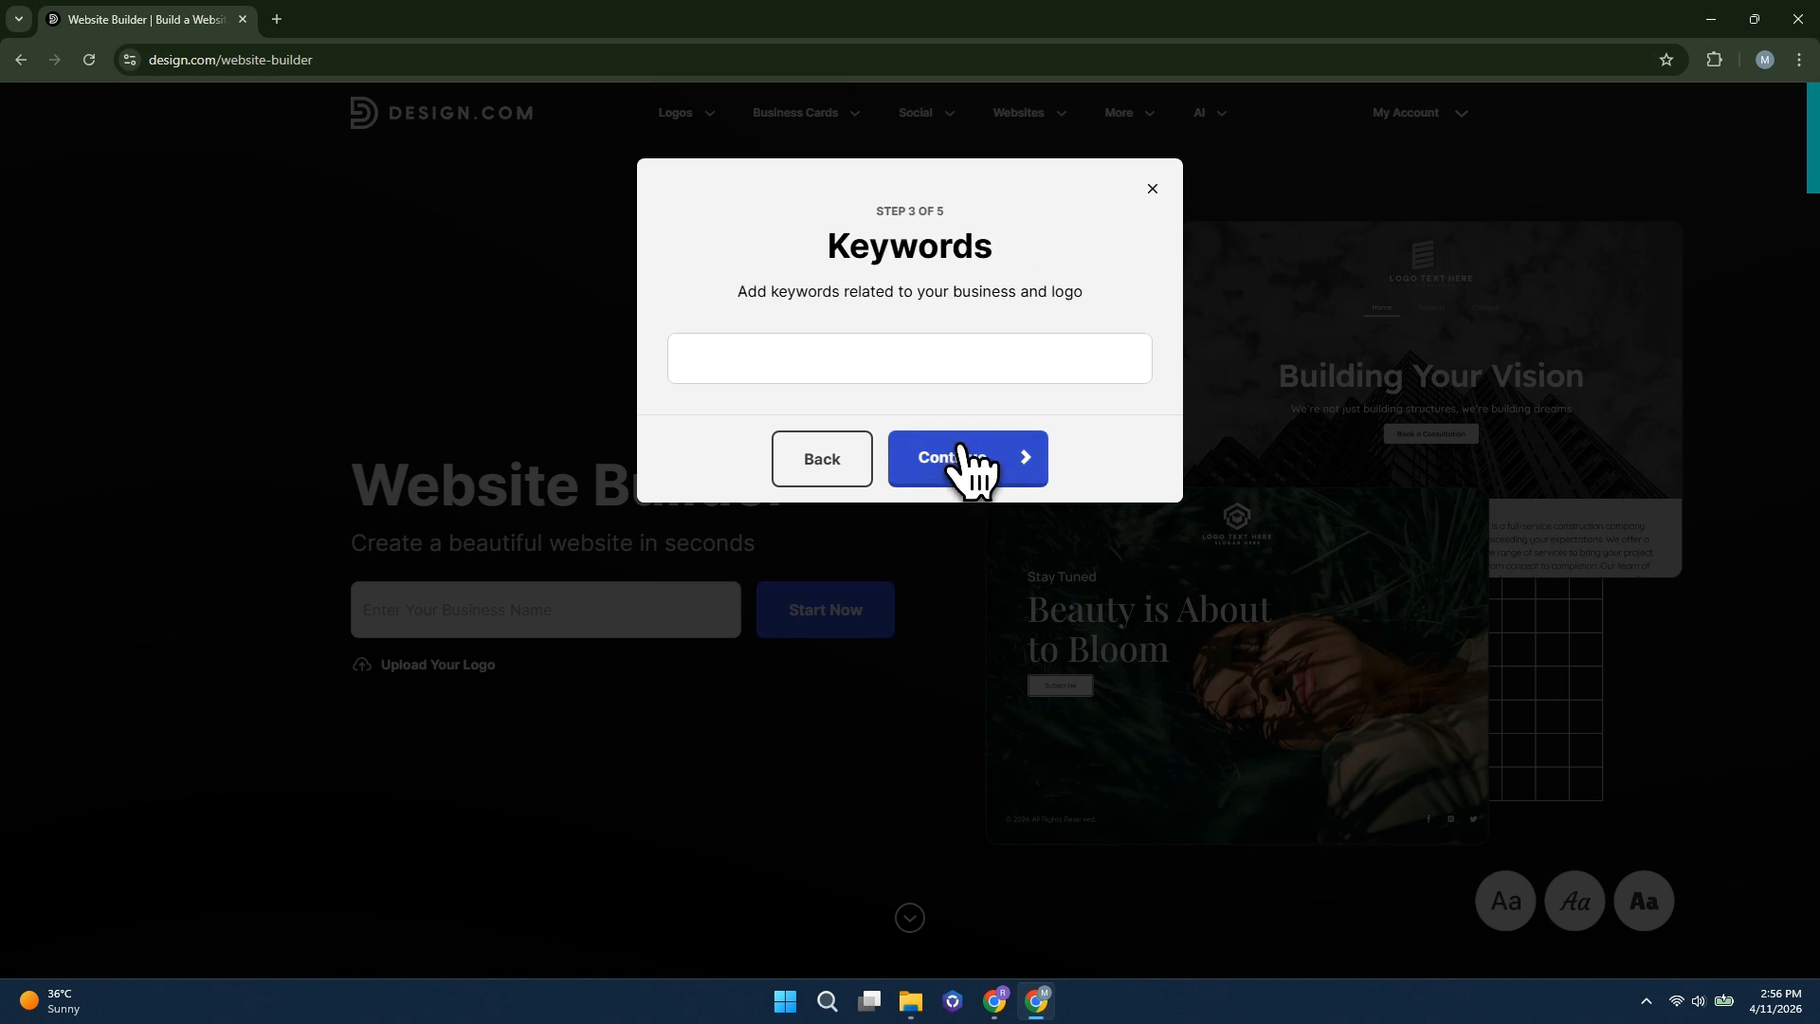
left_click(965, 455)
left_click(965, 614)
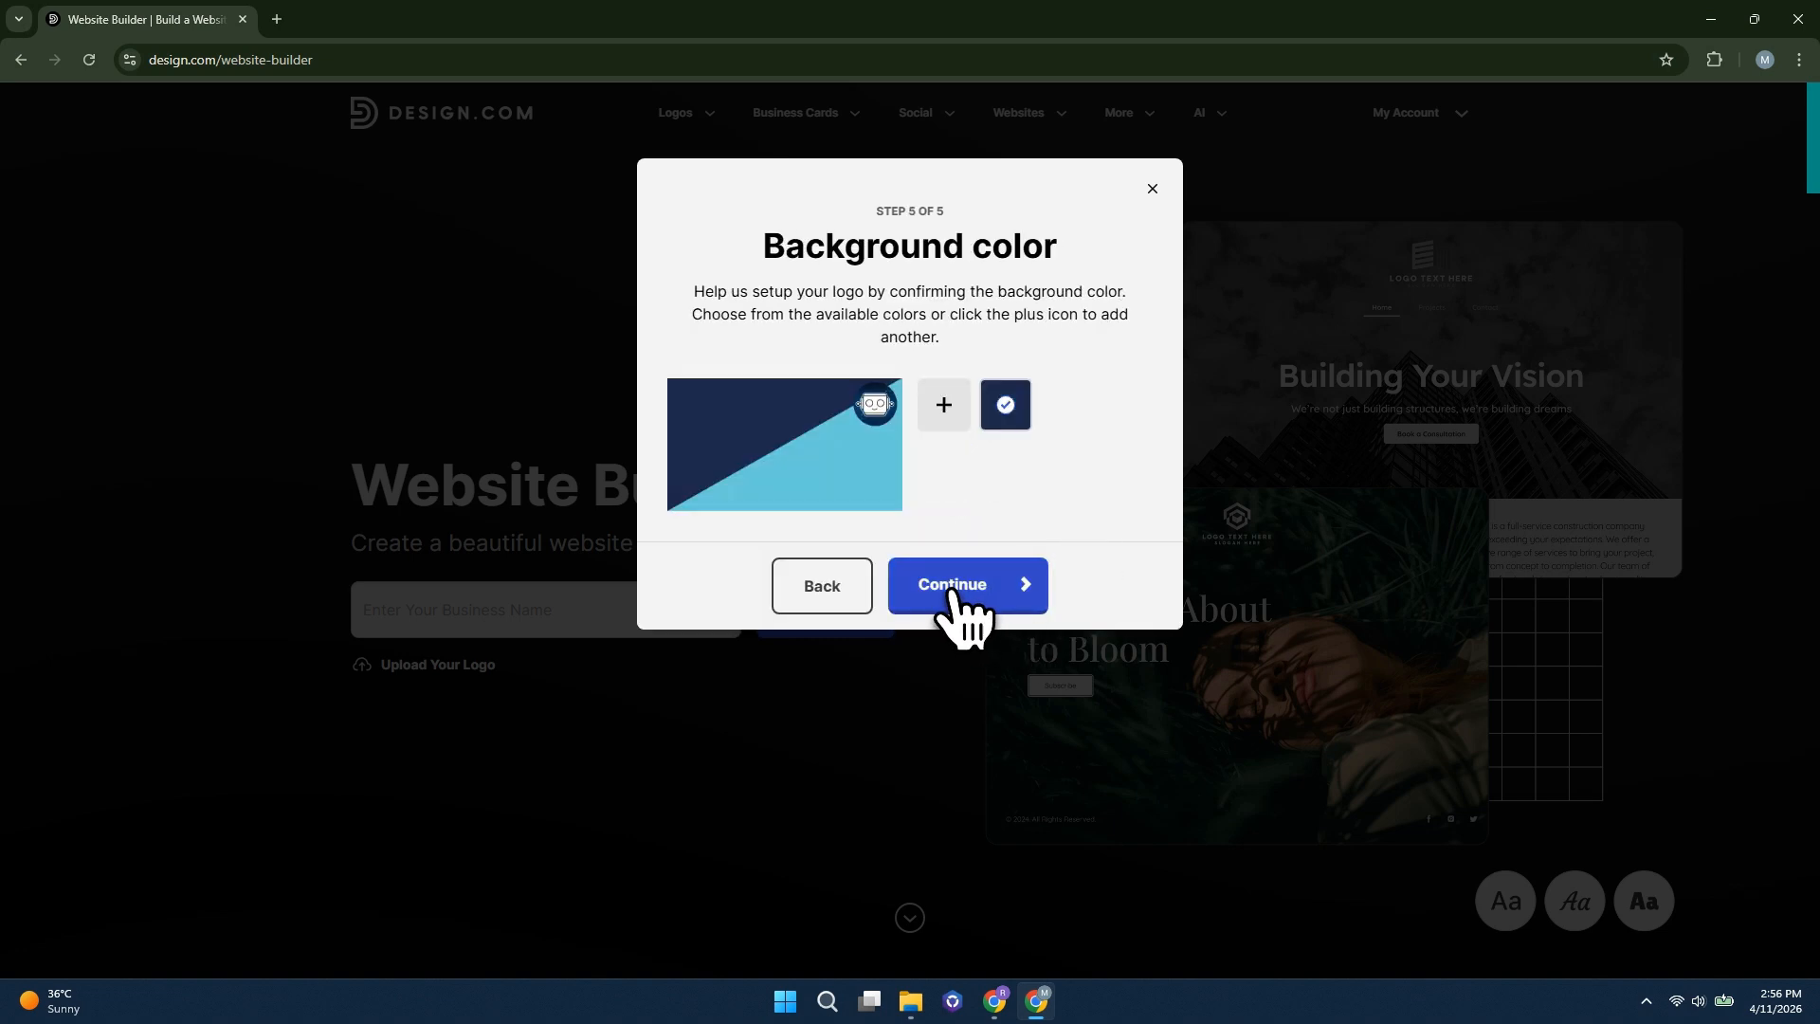
left_click(967, 606)
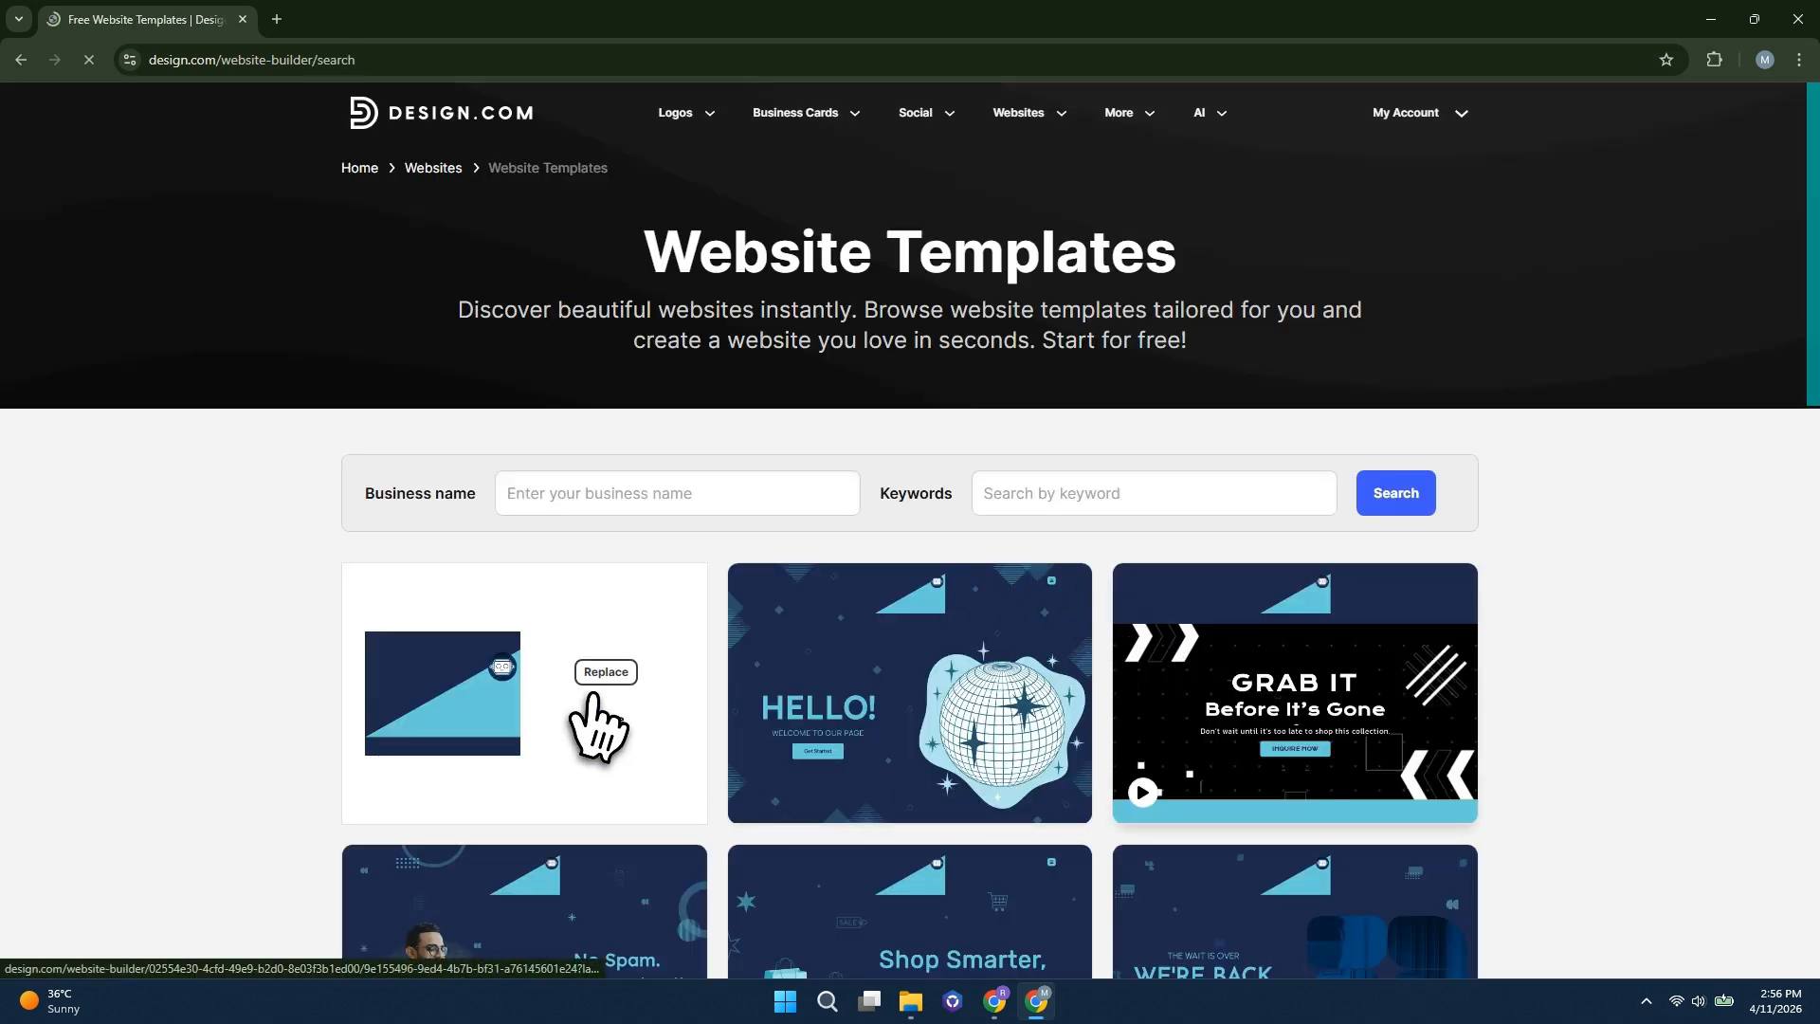
Browse the first two pages of website templates and open "The Healing Power of Mandalas" template in the editor
scroll(1522, 607, "down", 5)
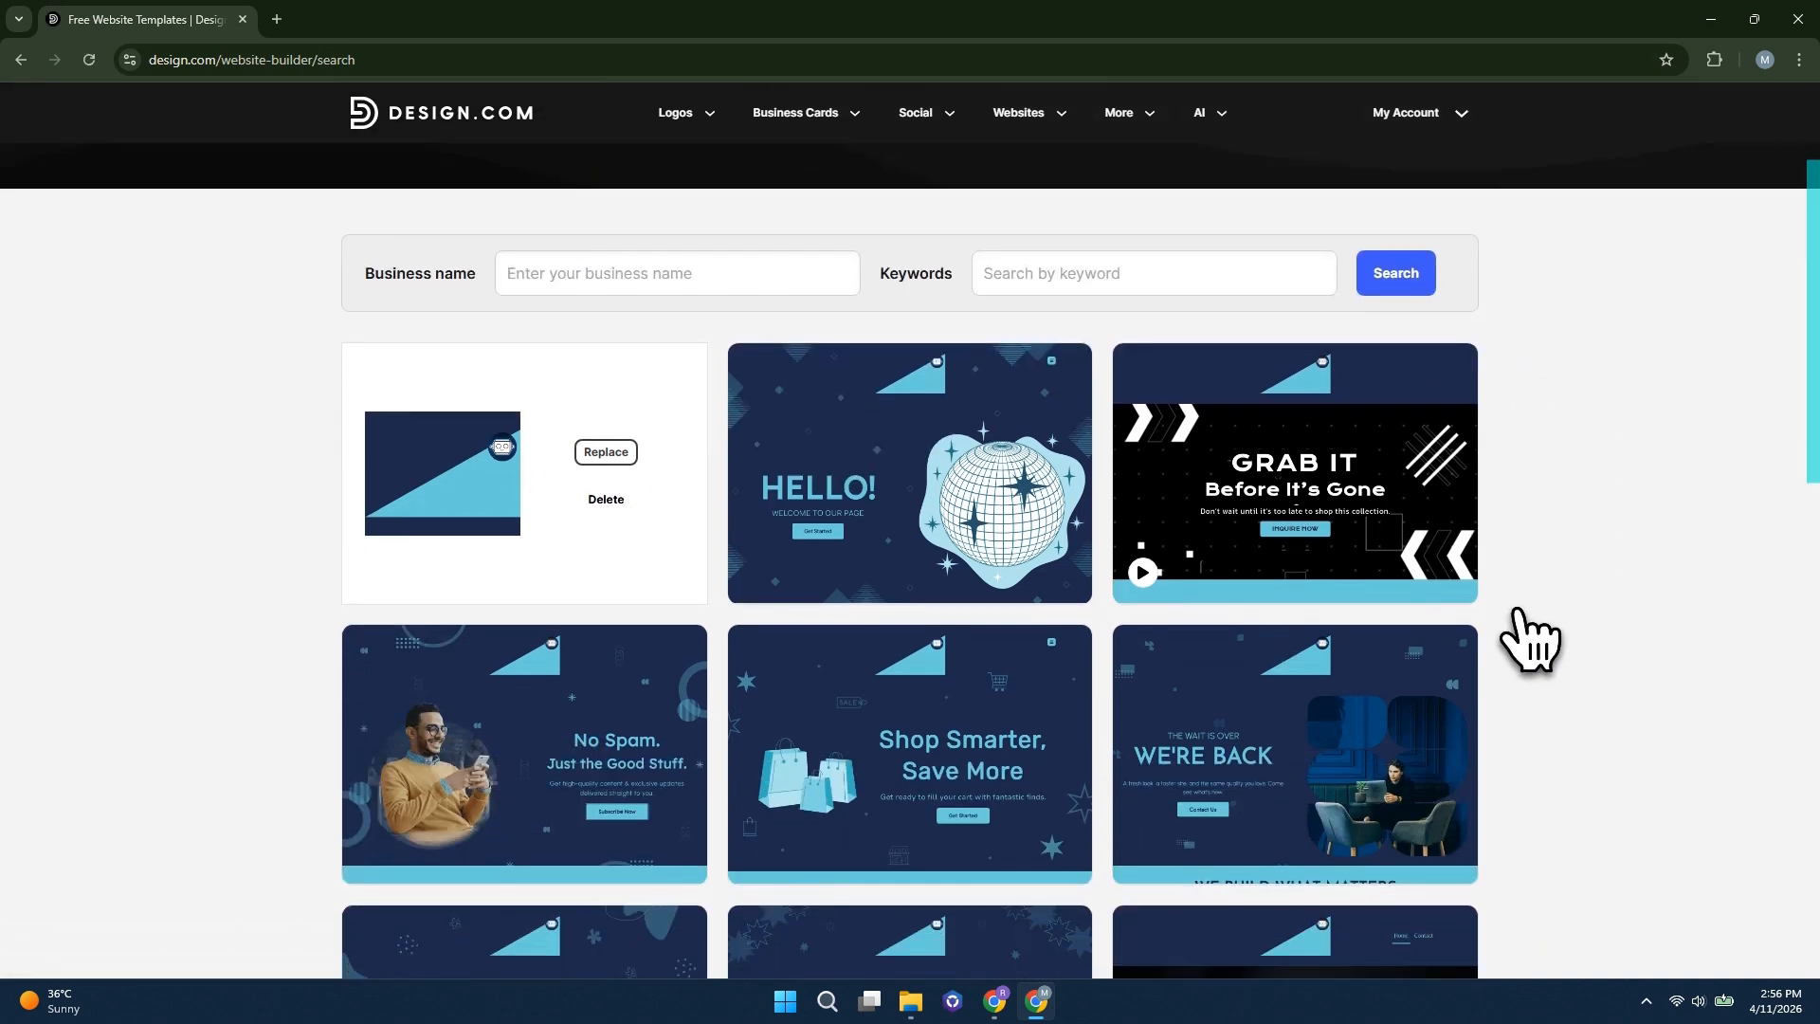
scroll(670, 671, "up", 2)
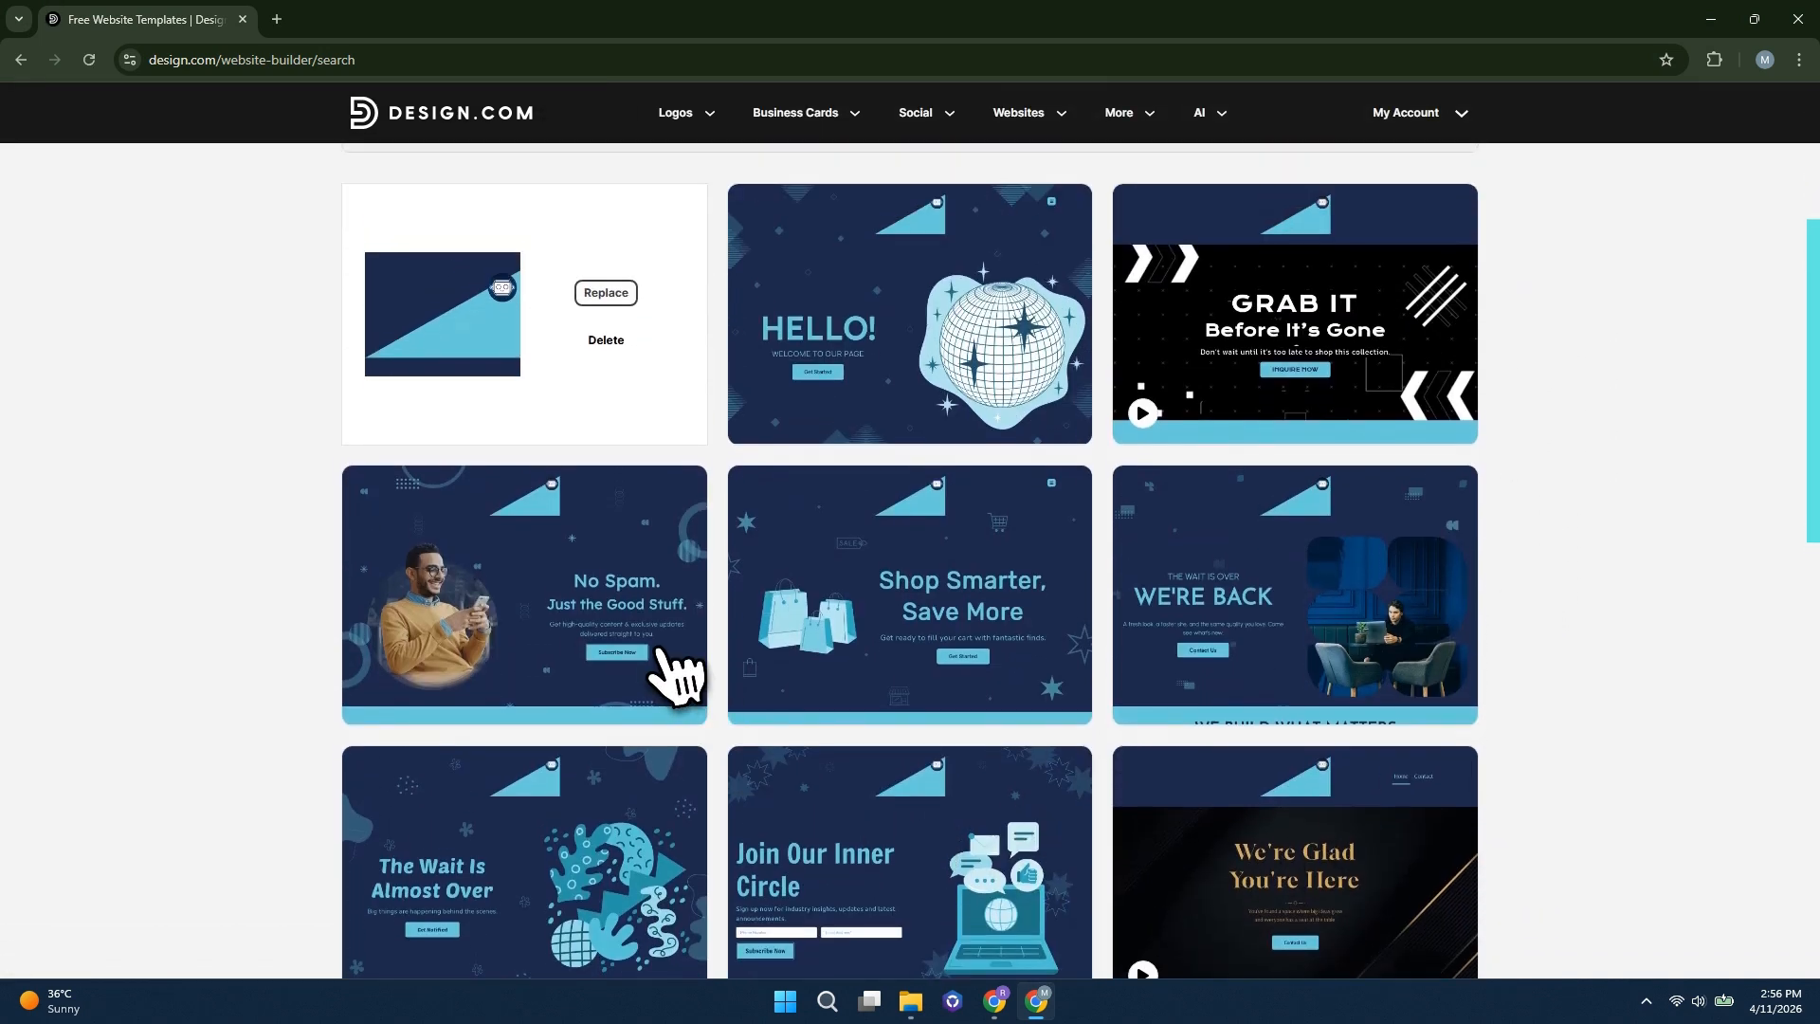
scroll(716, 631, "down", 4)
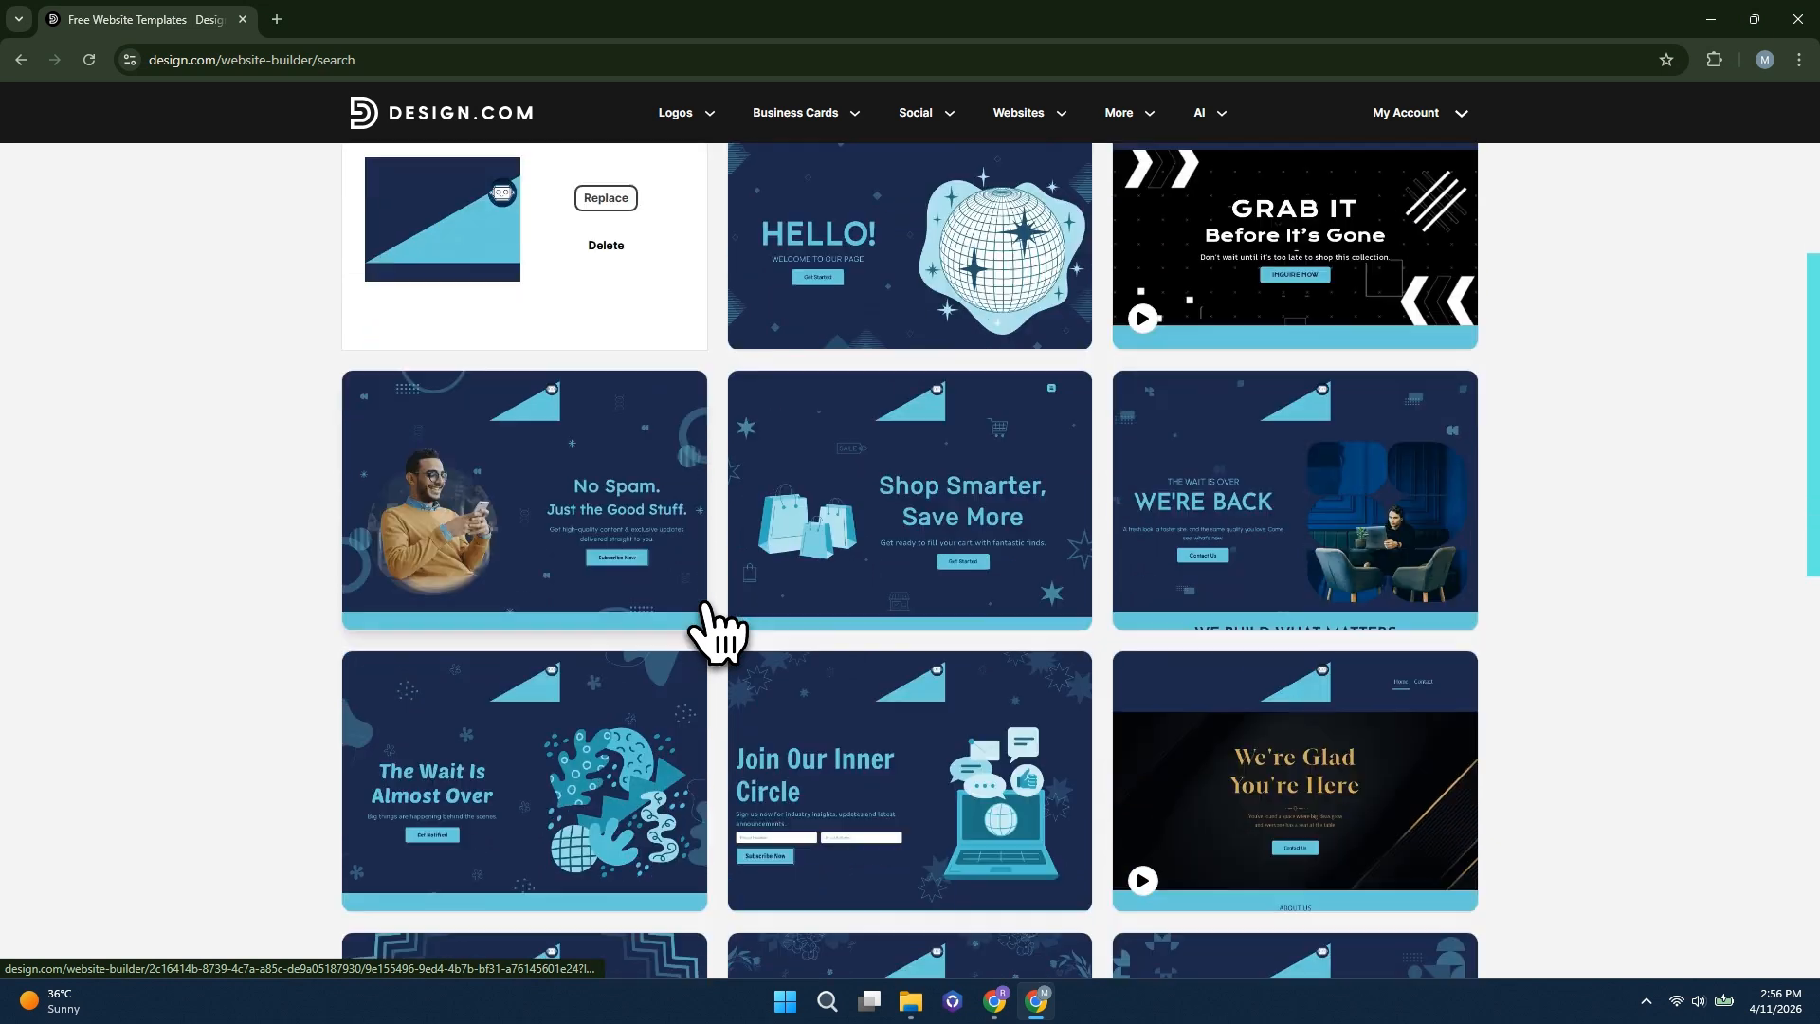
scroll(749, 645, "down", 2)
scroll(730, 664, "down", 1)
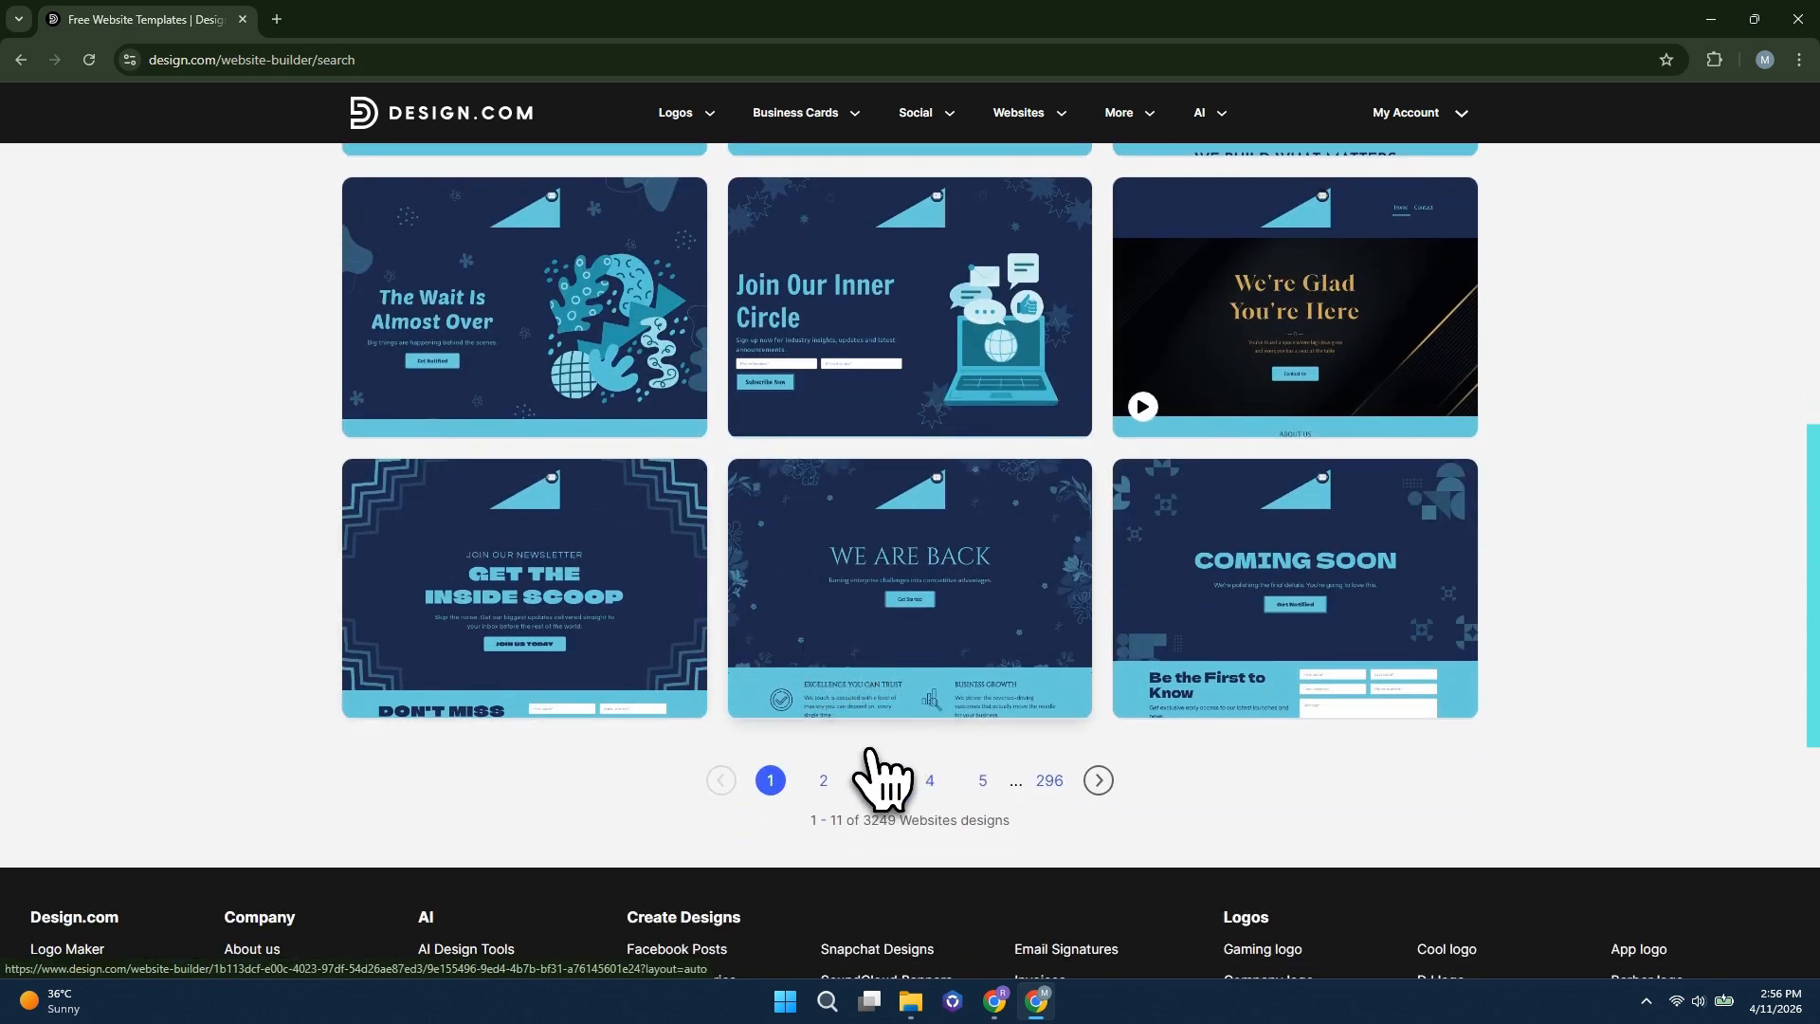
left_click(824, 780)
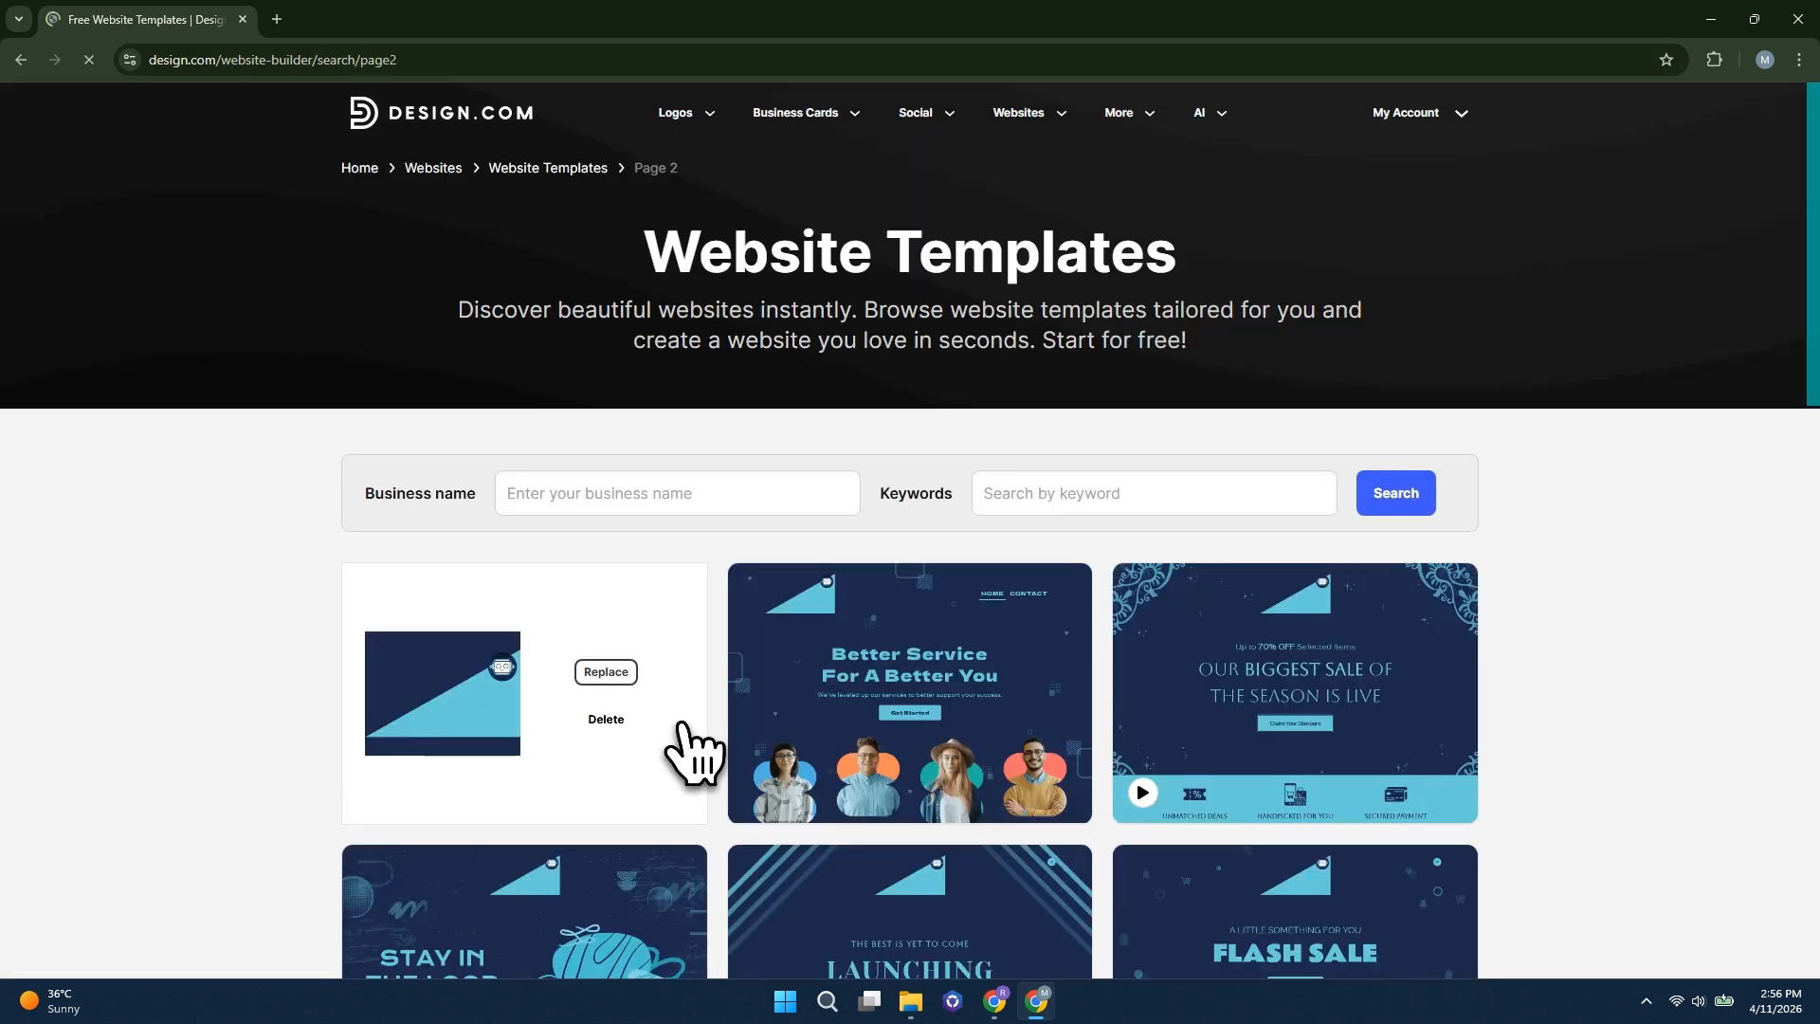
scroll(682, 754, "down", 3)
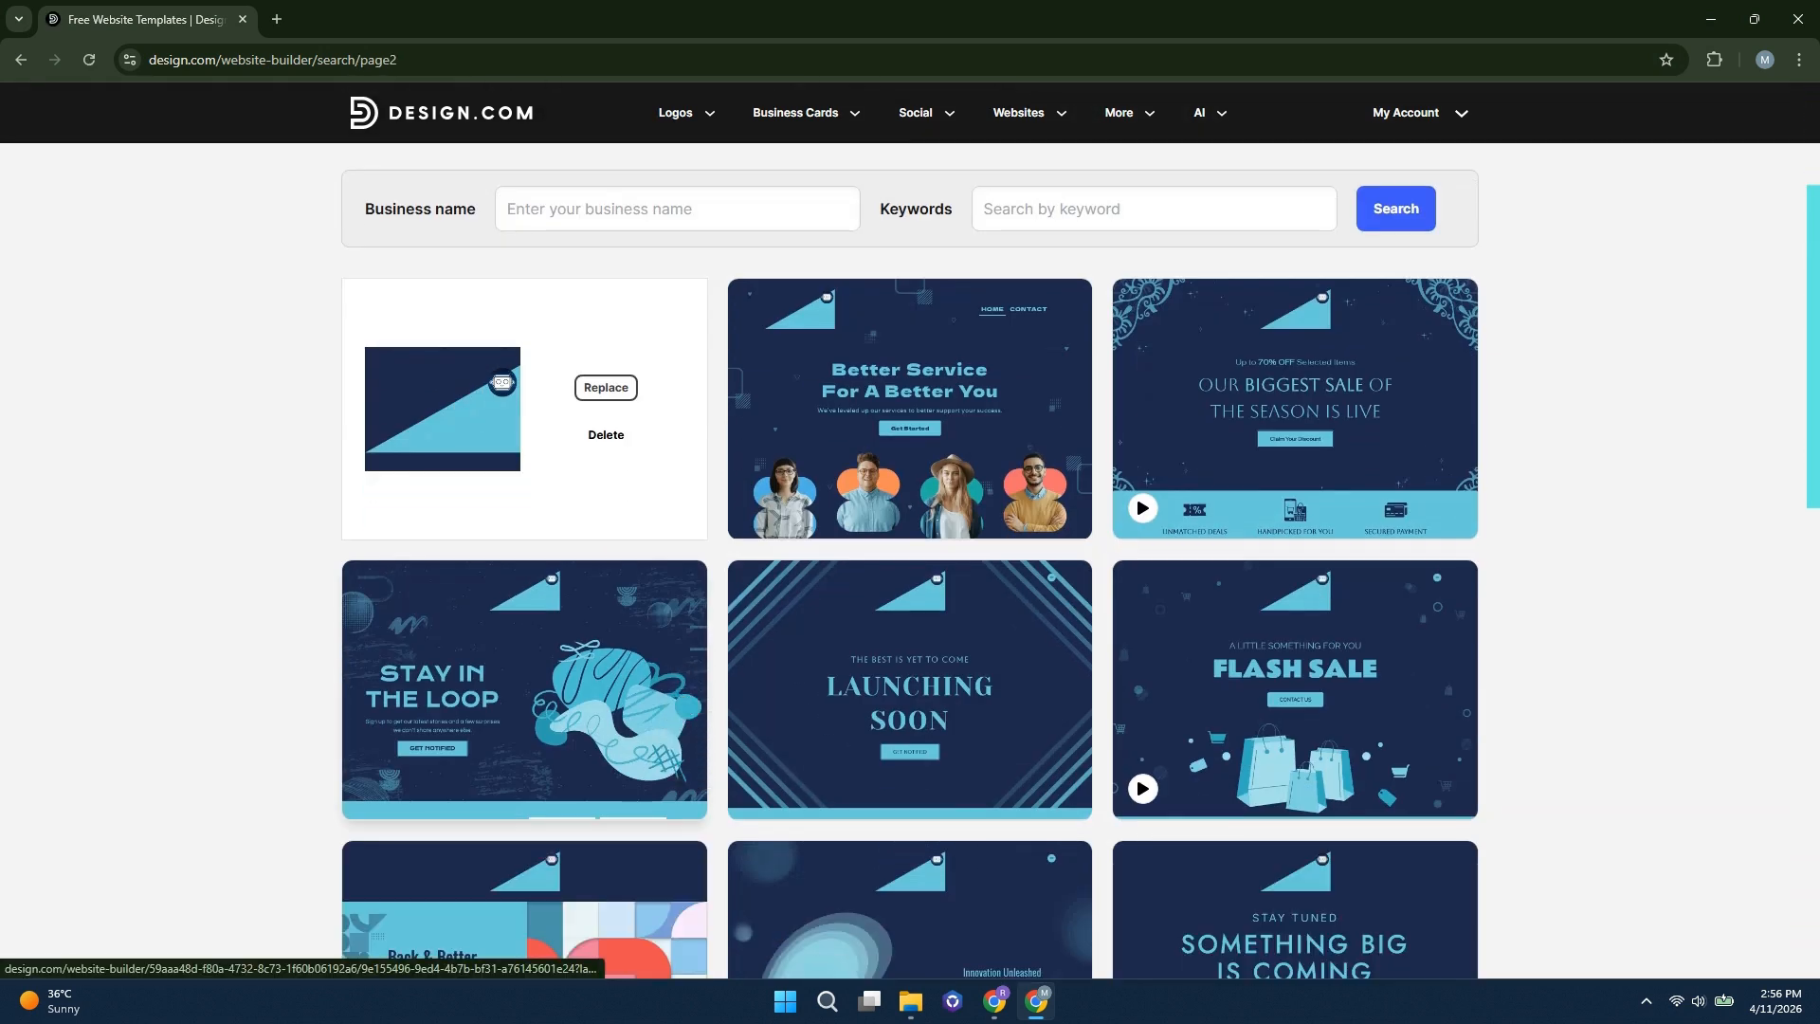
scroll(692, 749, "down", 3)
scroll(692, 749, "down", 1)
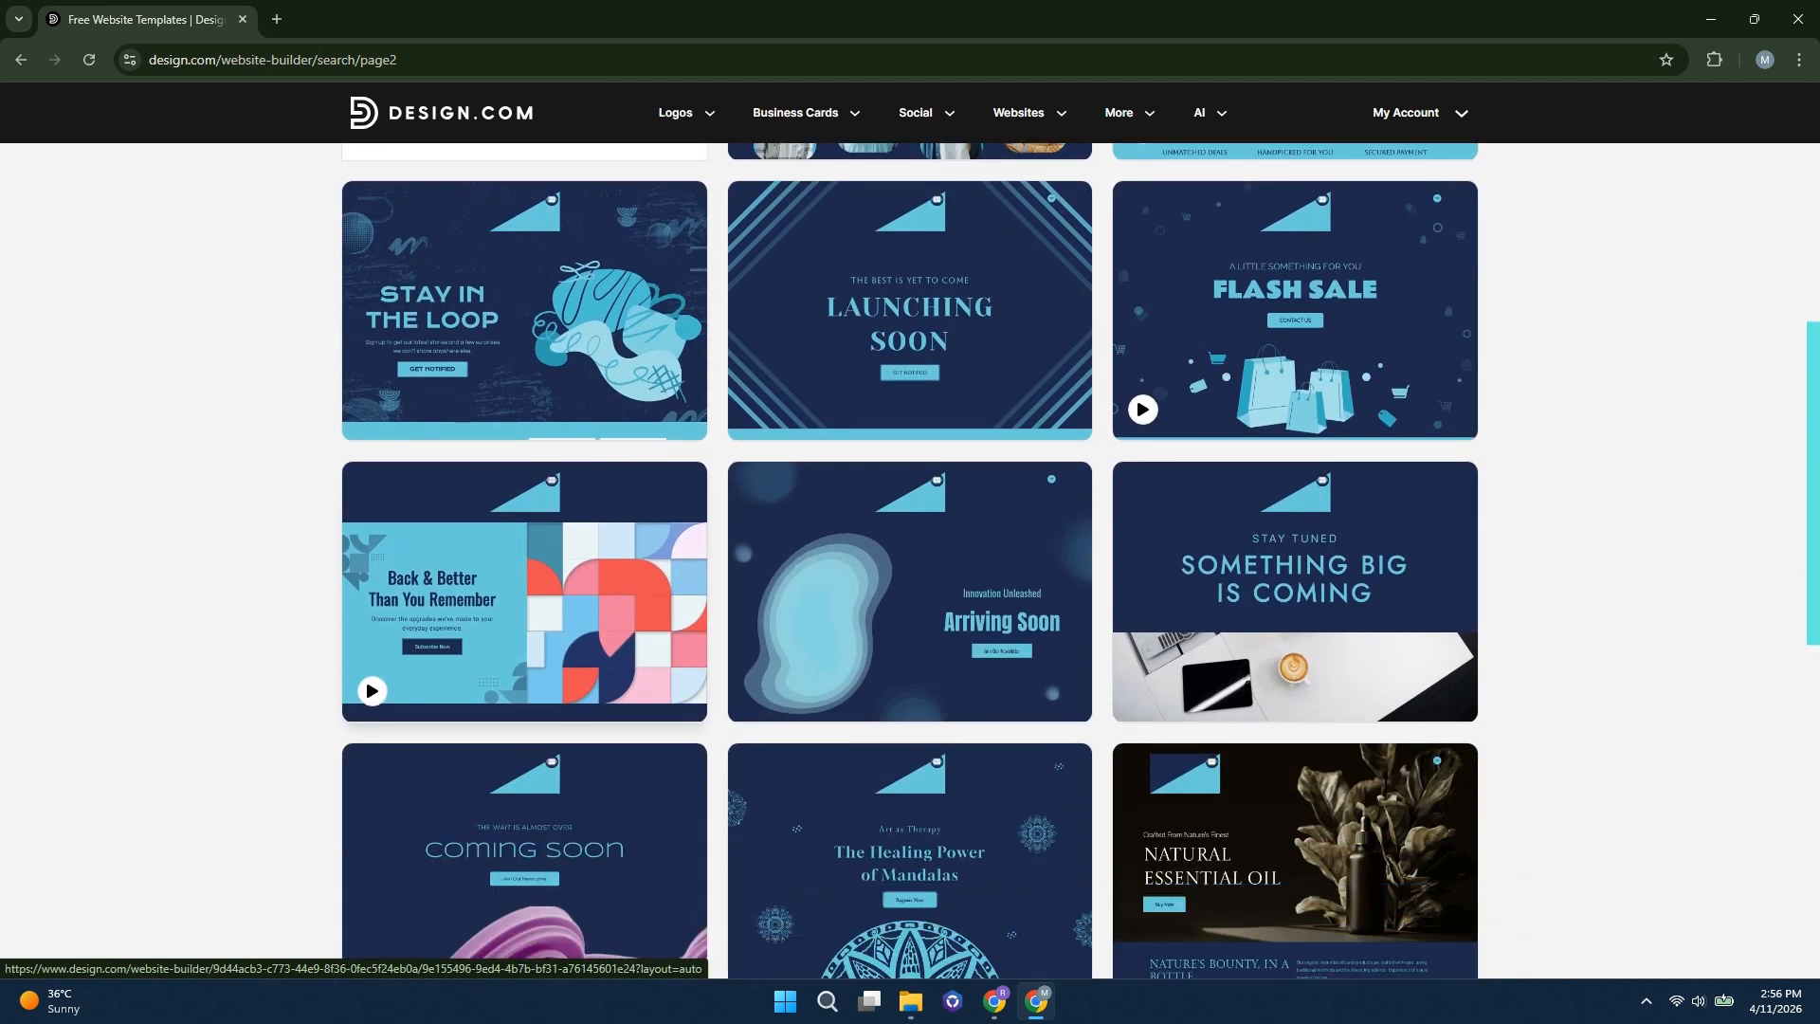
scroll(682, 749, "down", 1)
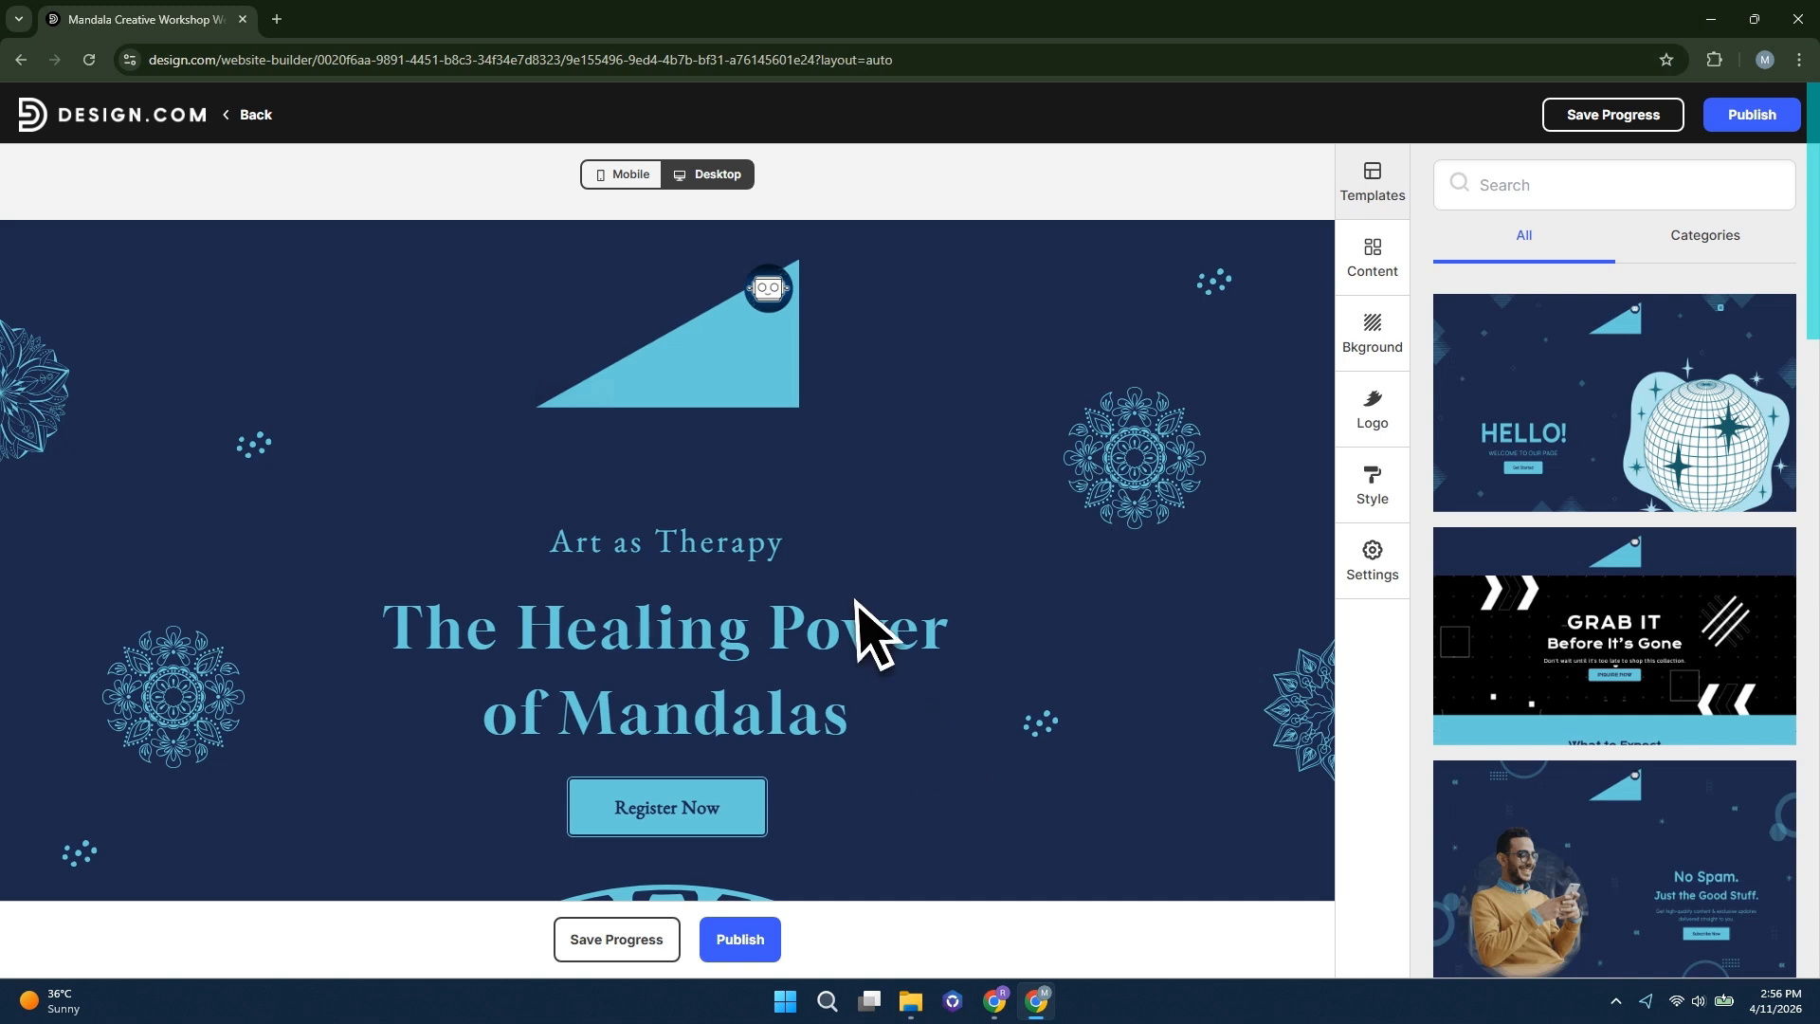
Switch the website to the "HELLO!" template with the disco ball and check its layout in the preview
left_click(642, 656)
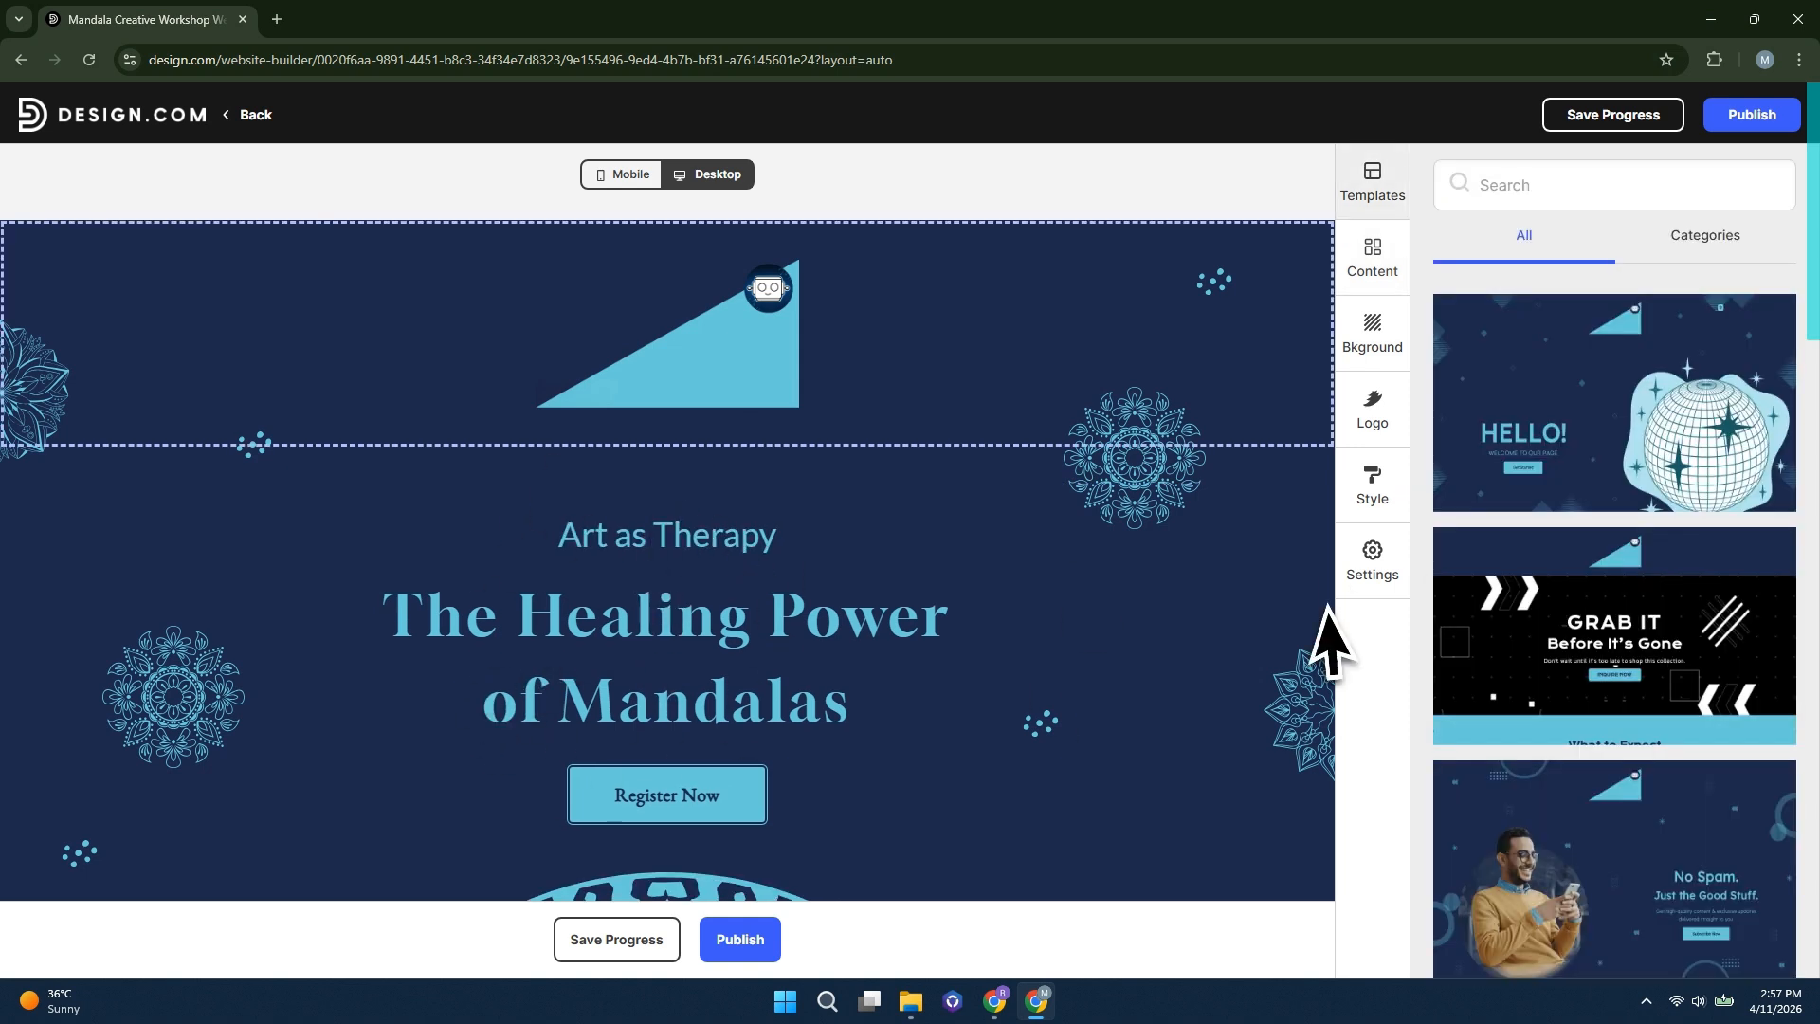
left_click(1625, 417)
left_click(977, 612)
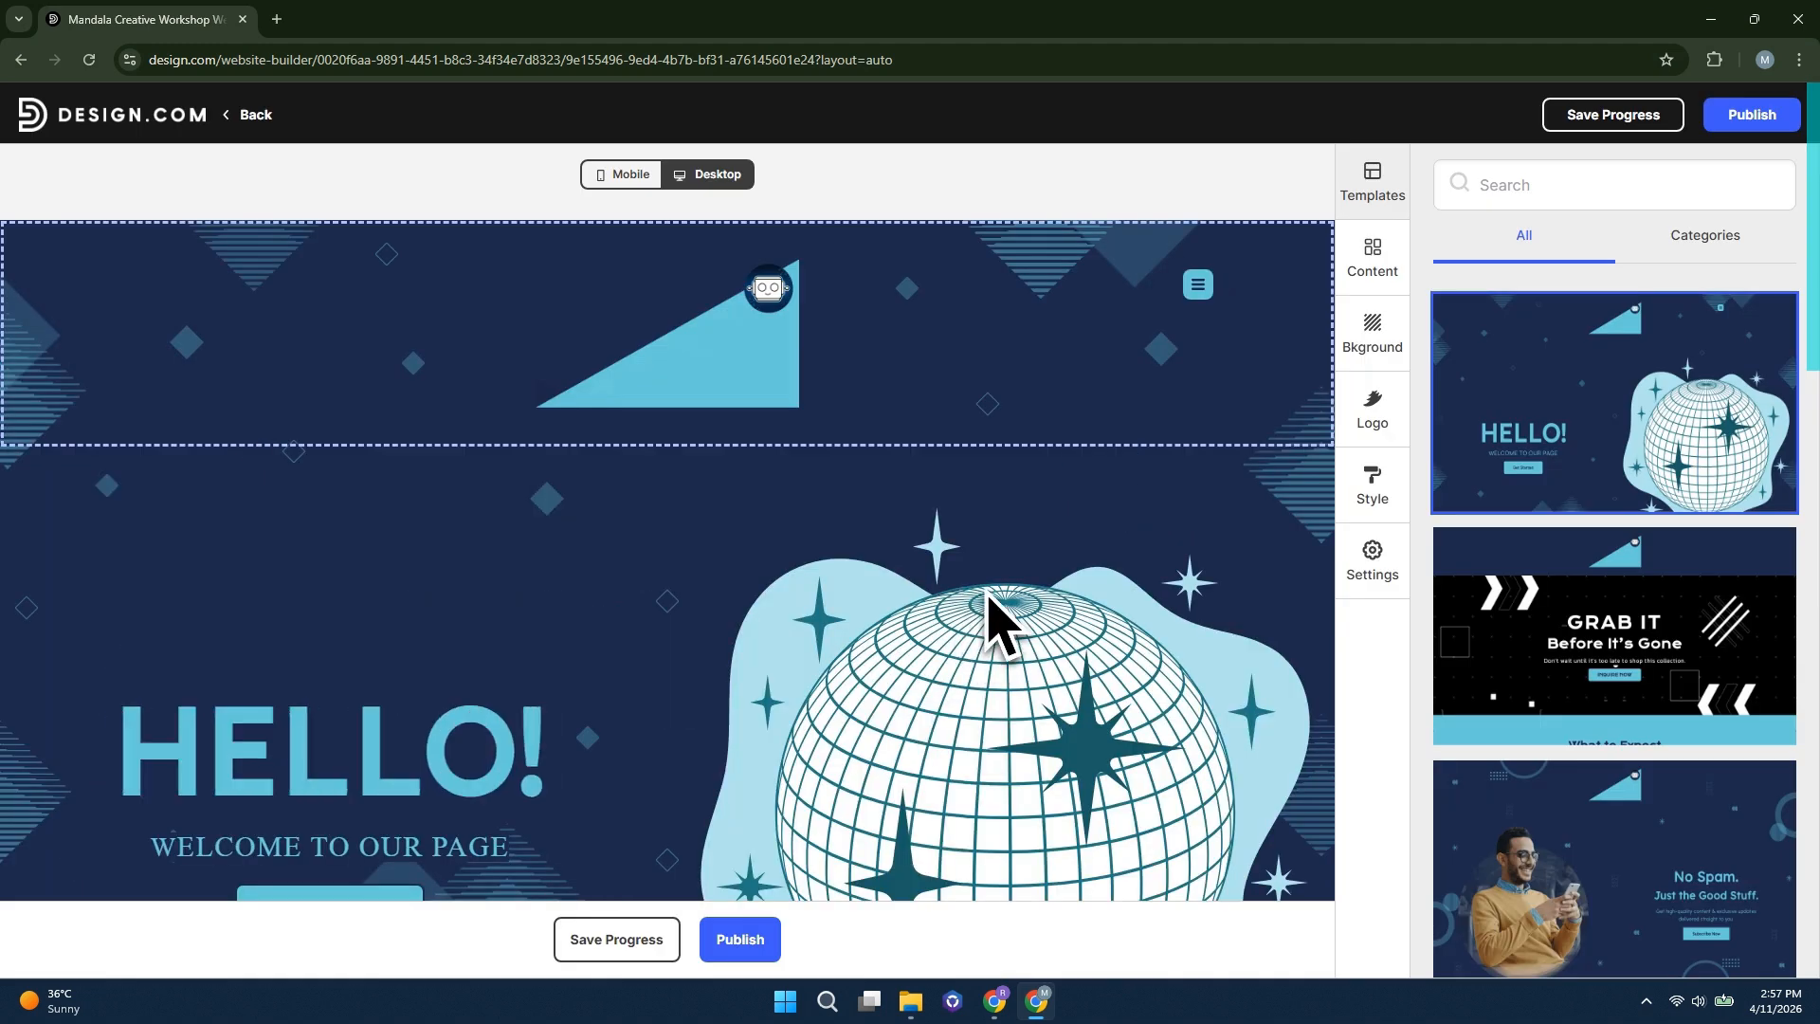
scroll(760, 768, "down", 4)
scroll(748, 721, "up", 4)
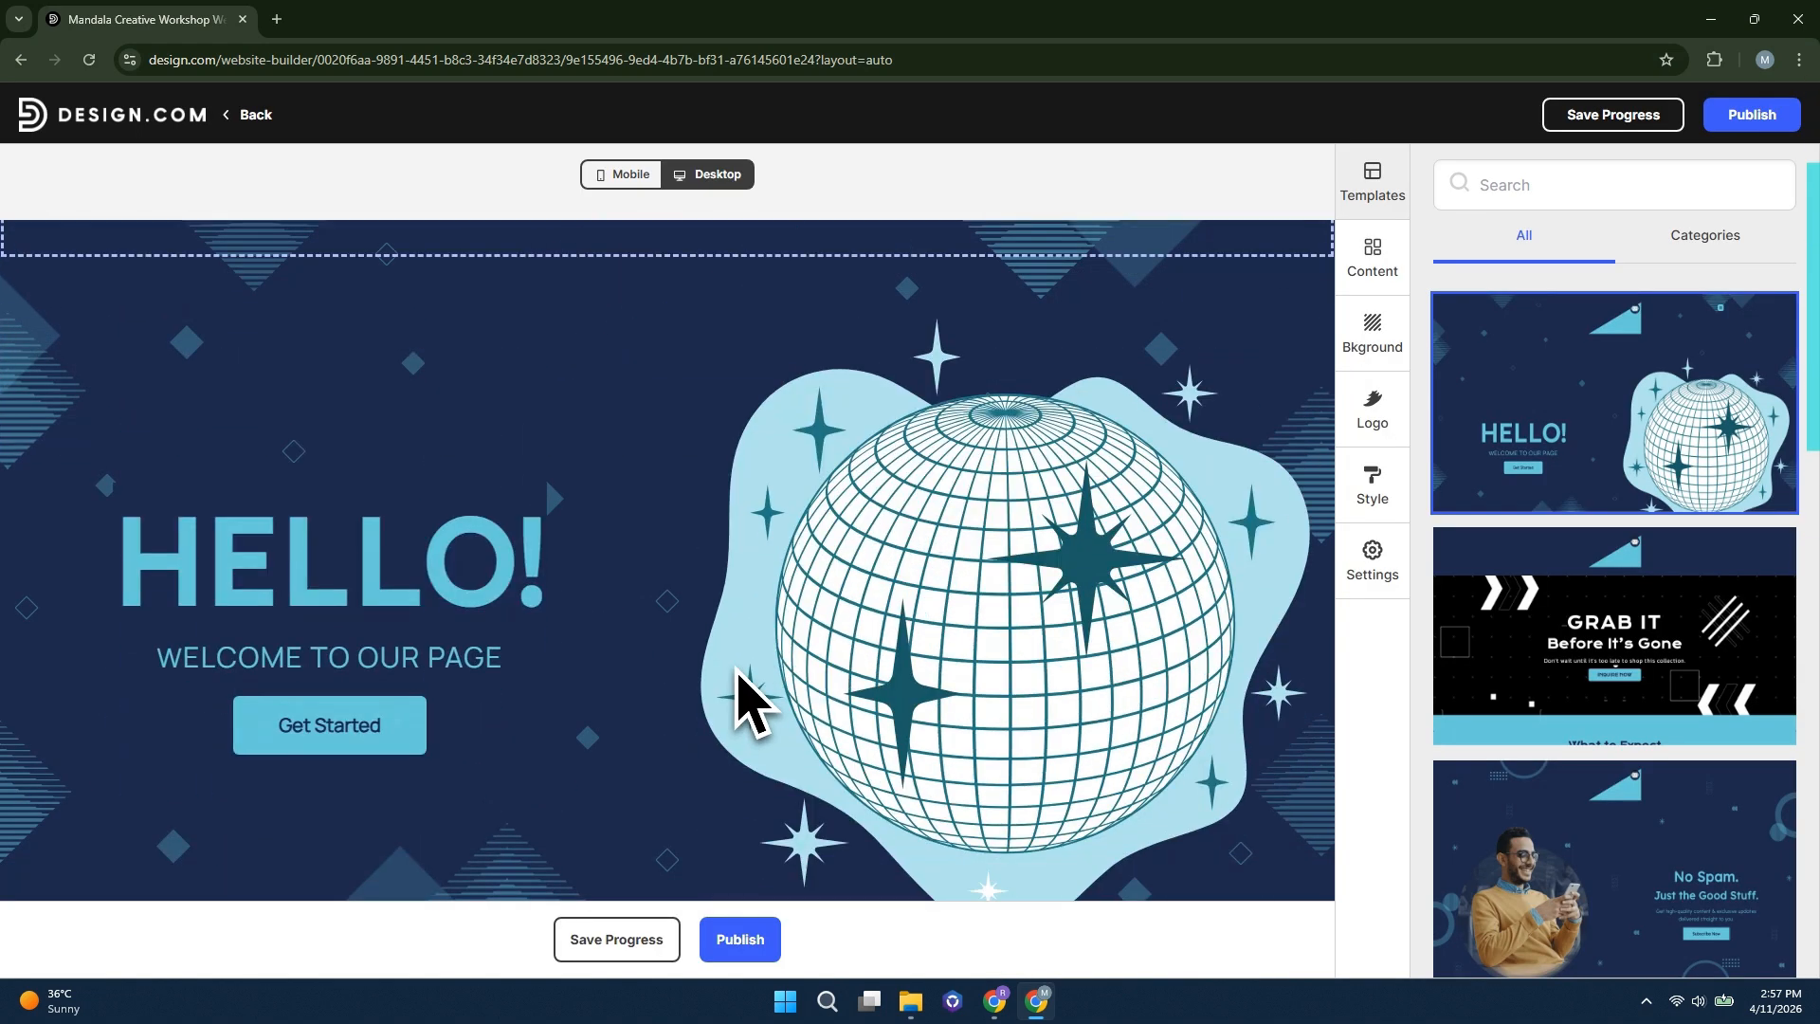
scroll(683, 610, "down", 3)
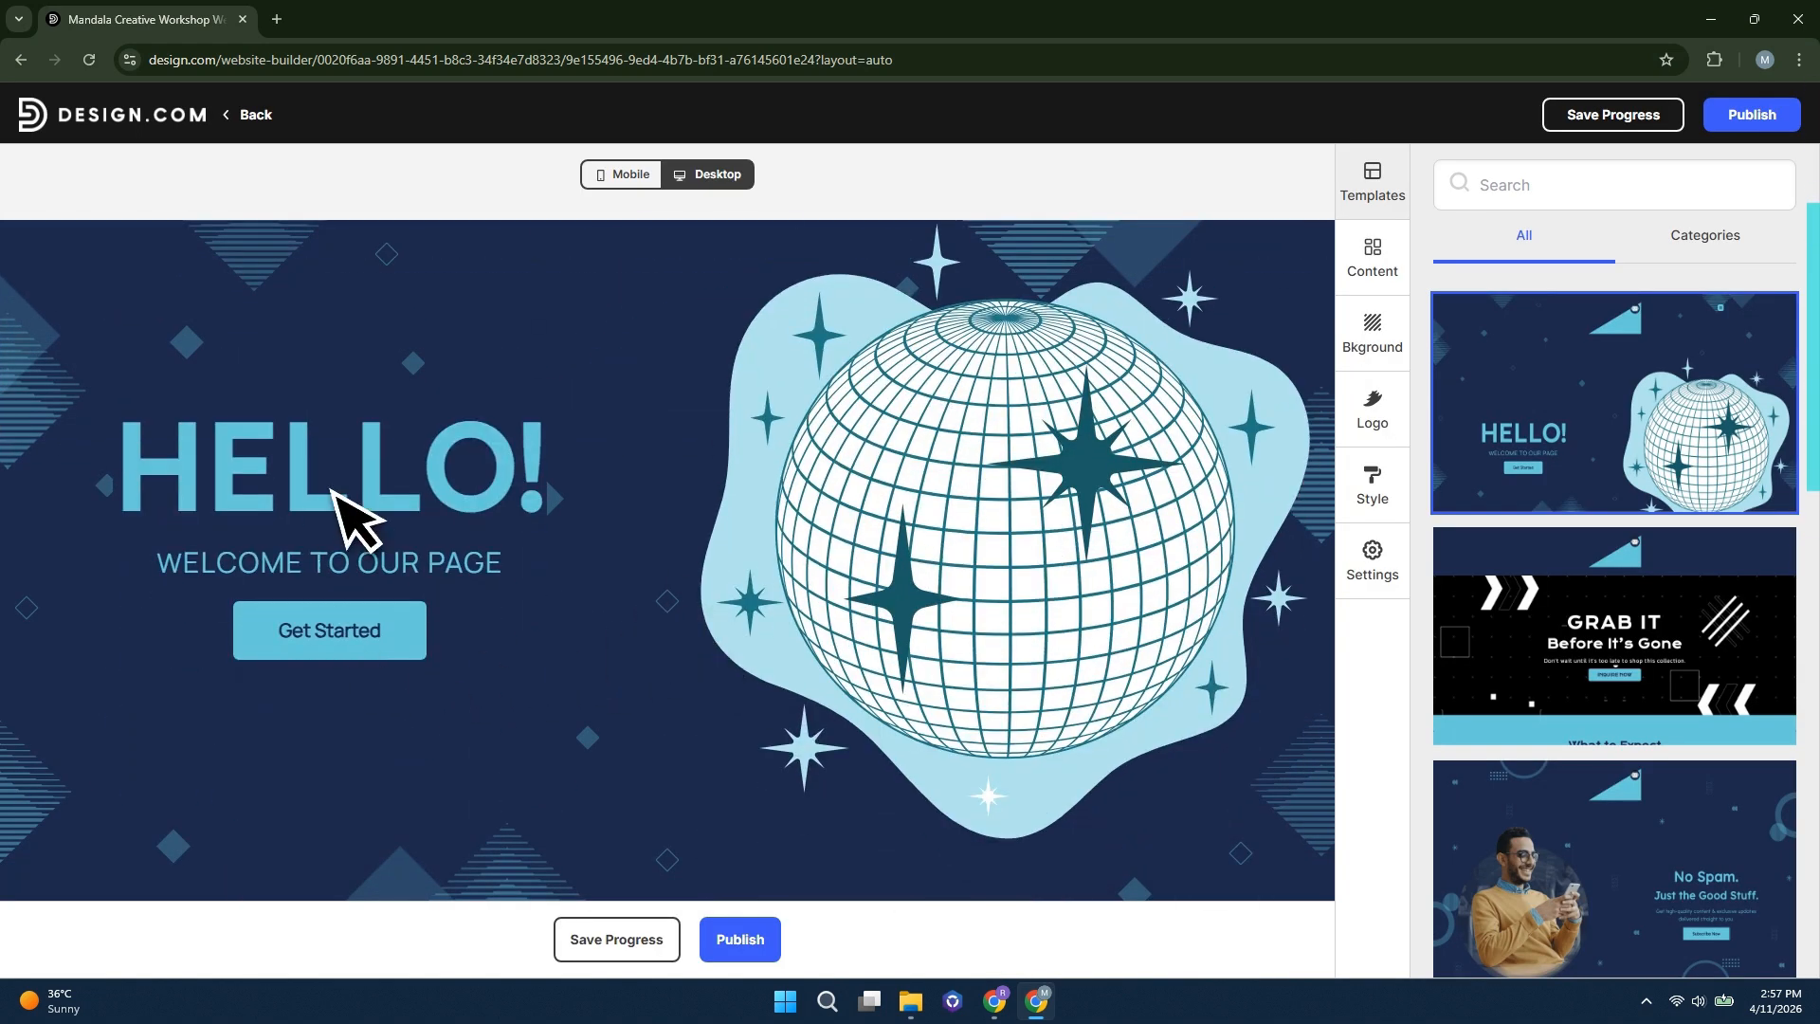
Change the banner's subtitle to "WELCOME TO TUTOBOT" and add the description "How to Use Design.Com"
left_click(360, 501)
left_click_drag(1636, 693, 1559, 706)
type("TUTOBOT")
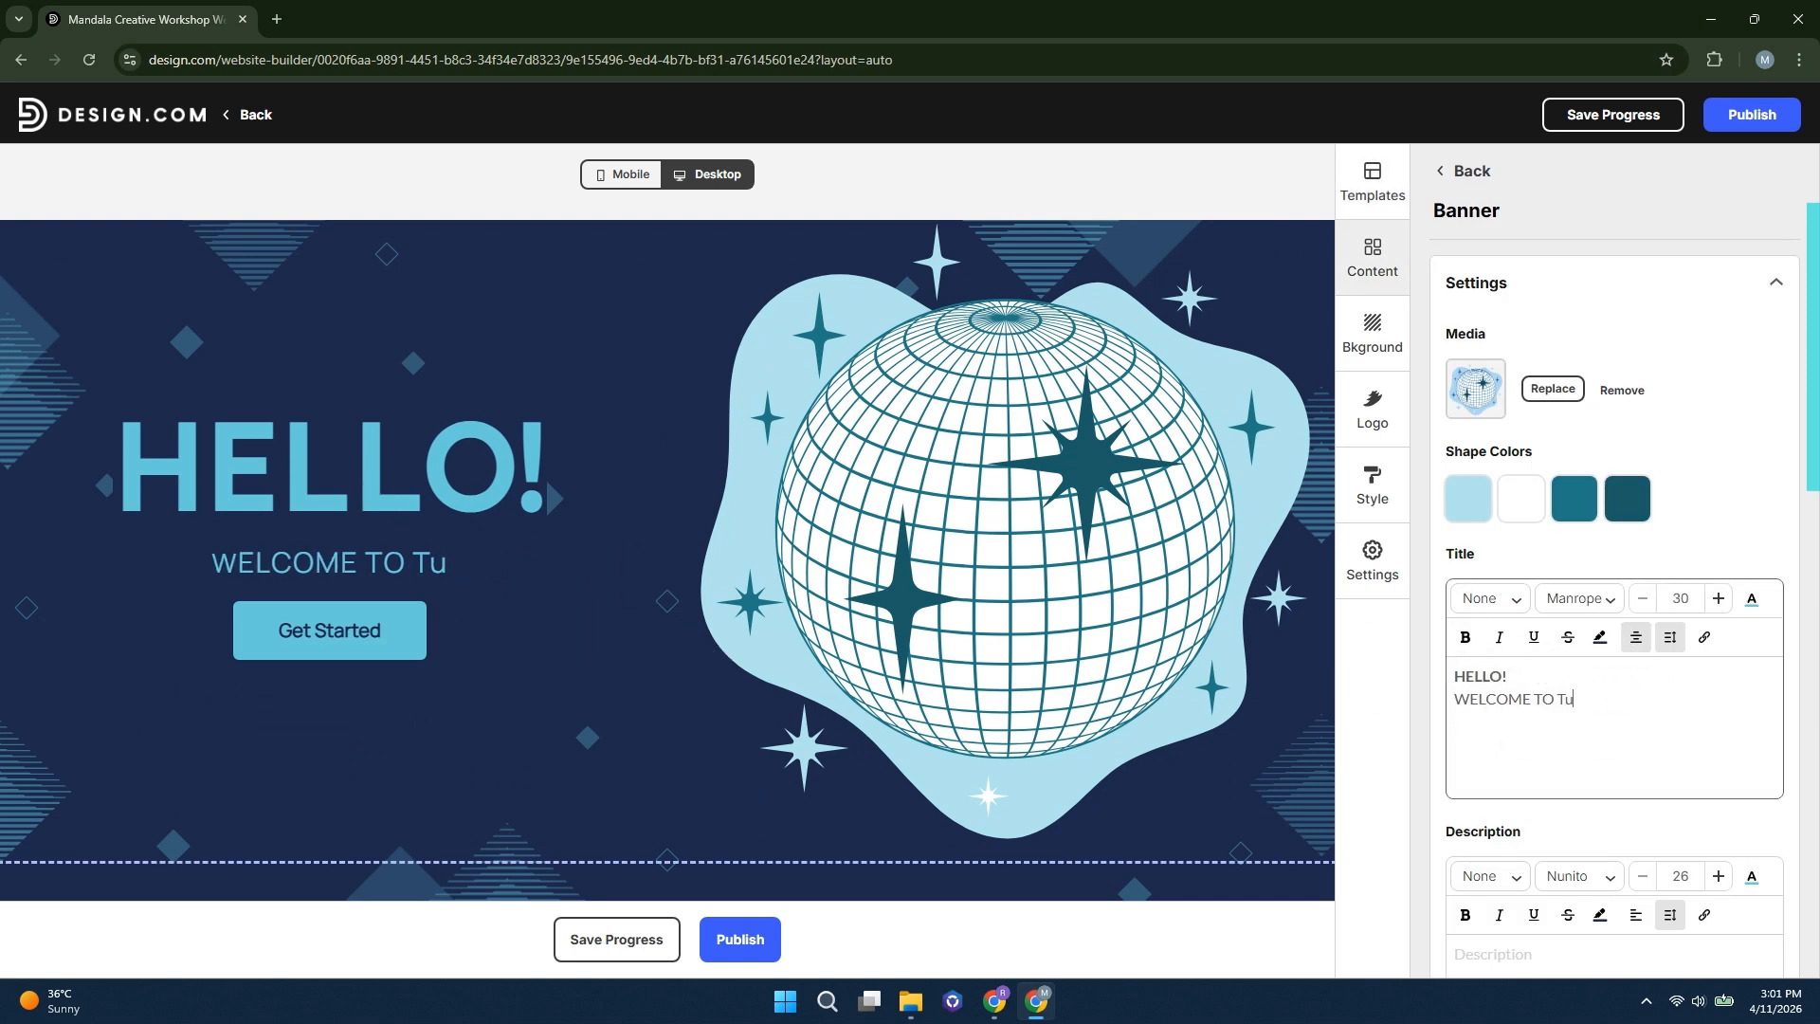
scroll(1553, 713, "down", 3)
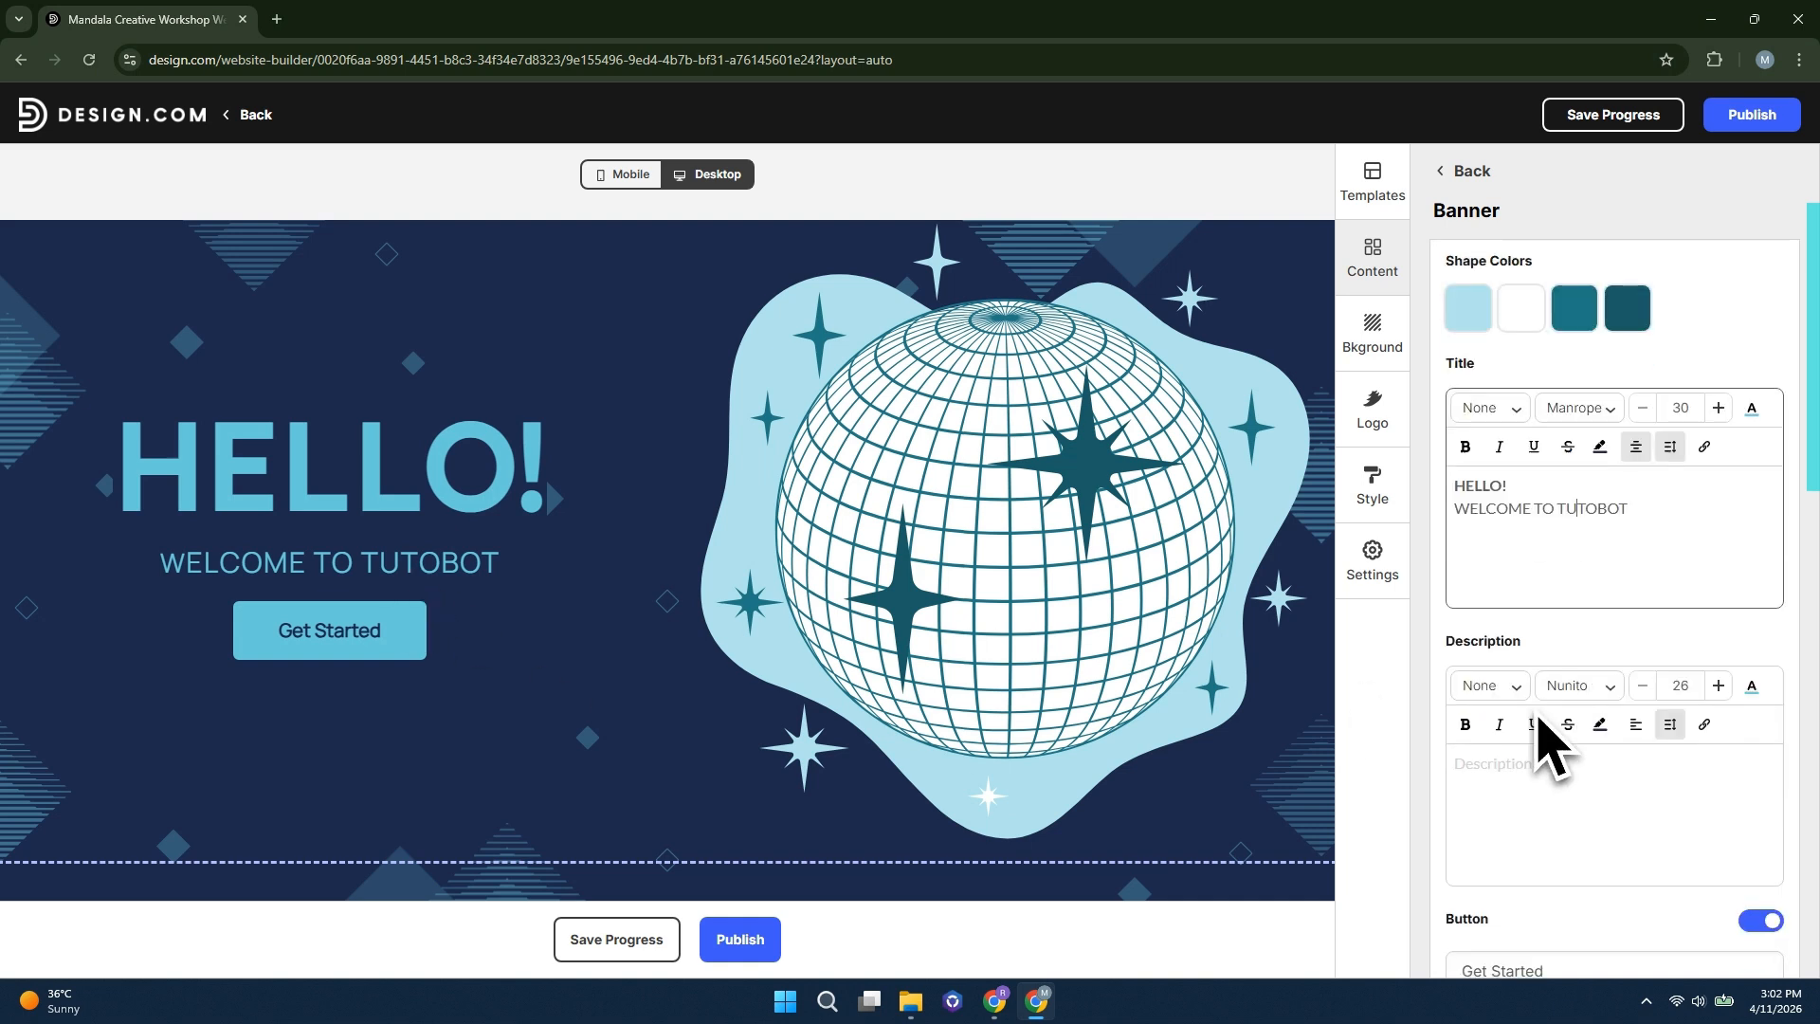
left_click(1553, 713)
type("How to Use Design.Com")
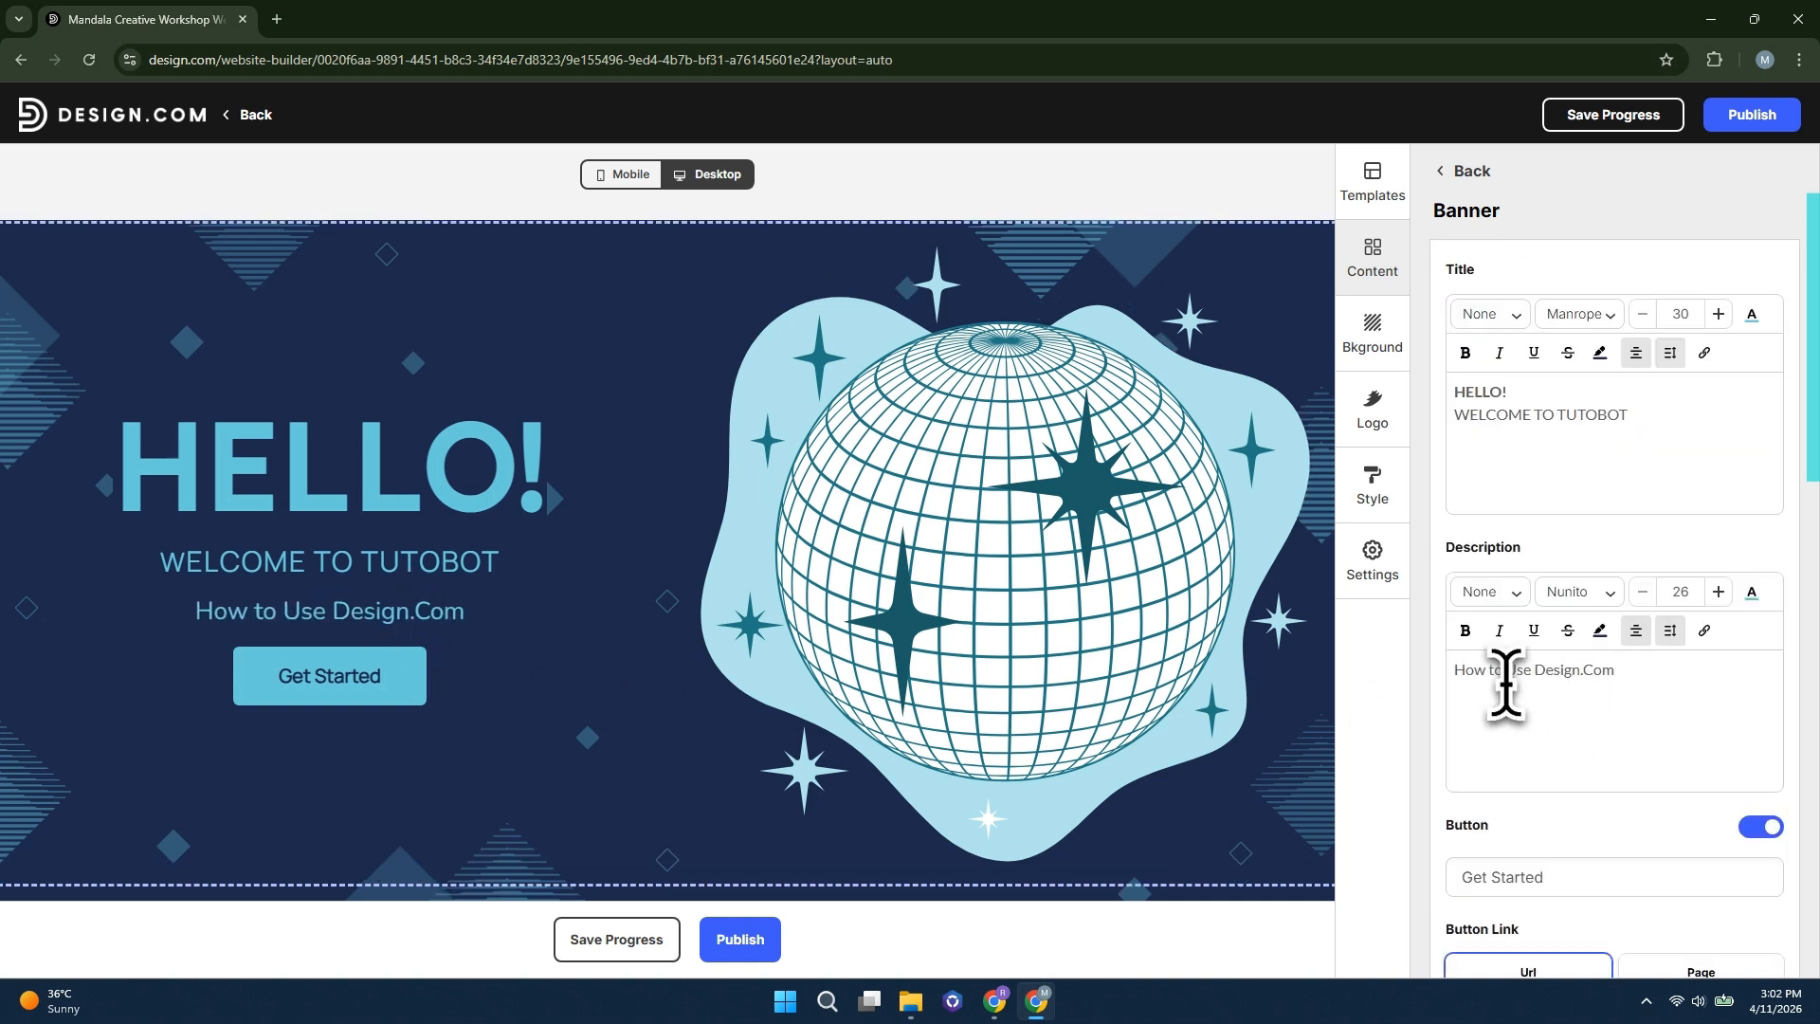
Try out the banner's display styles and choose the full-height split layout with the disco ball left of the text
scroll(1573, 609, "down", 3)
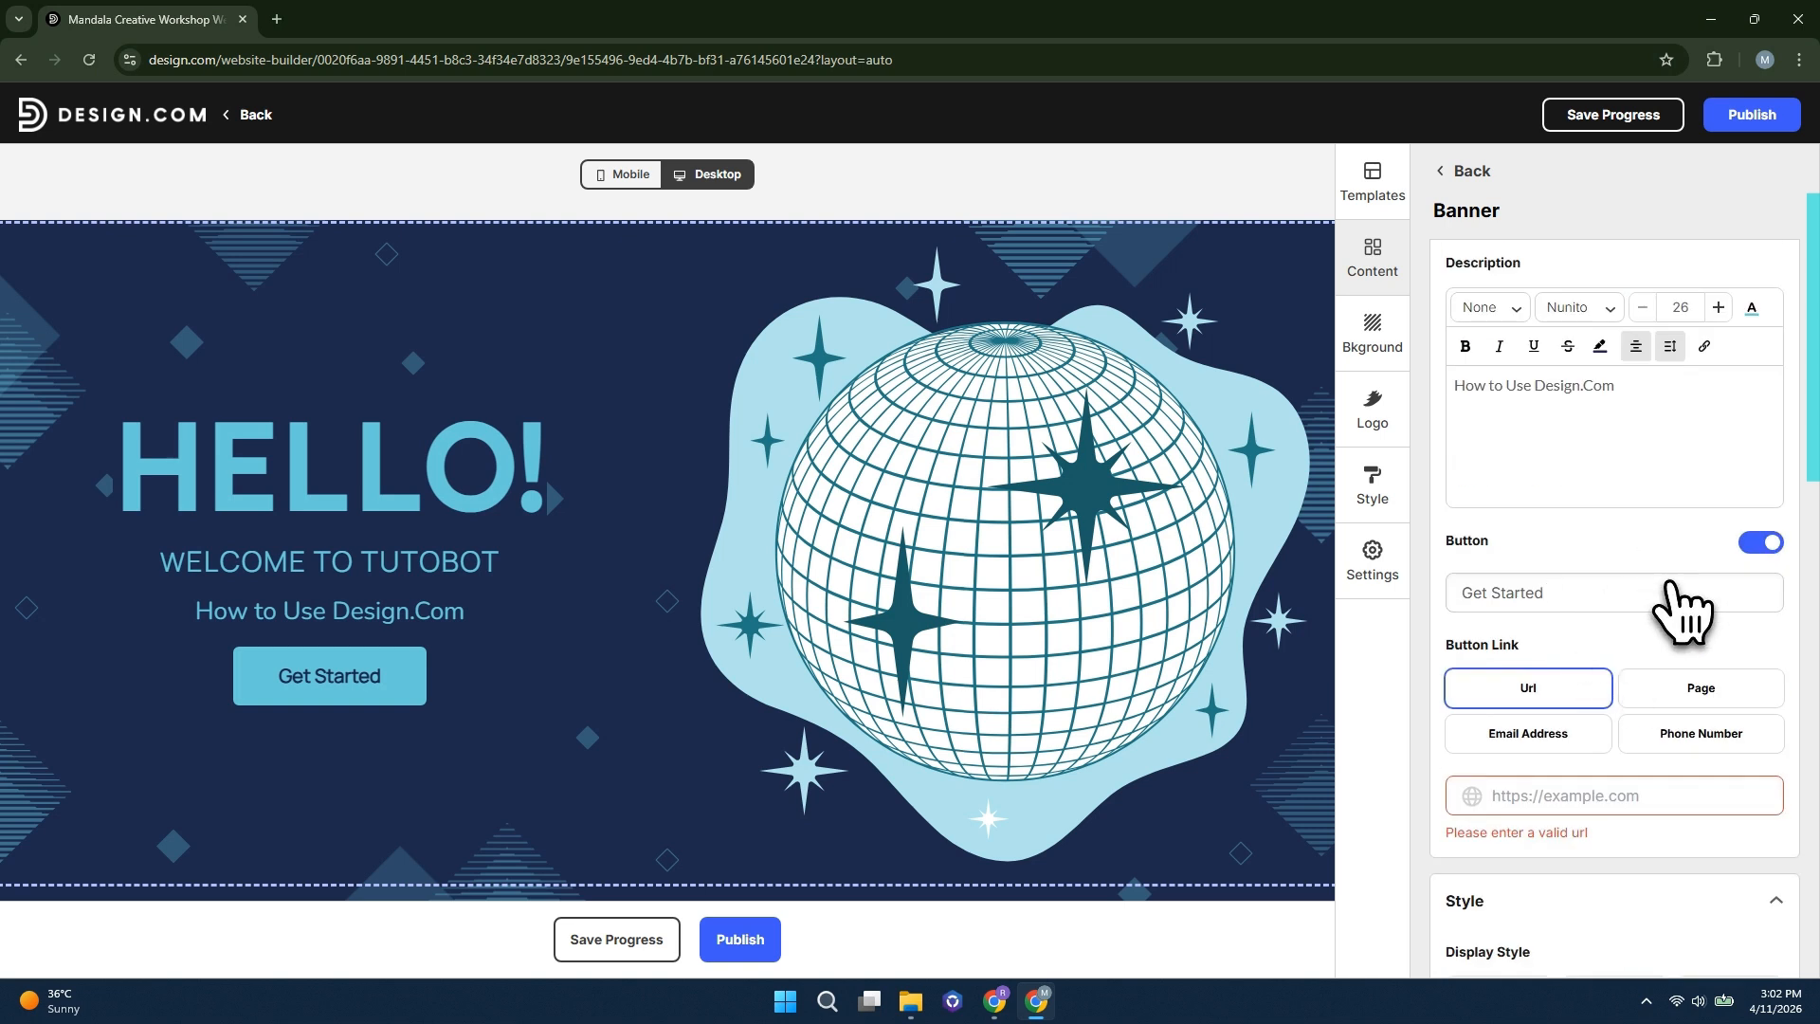
scroll(1574, 626, "down", 4)
left_click(1518, 649)
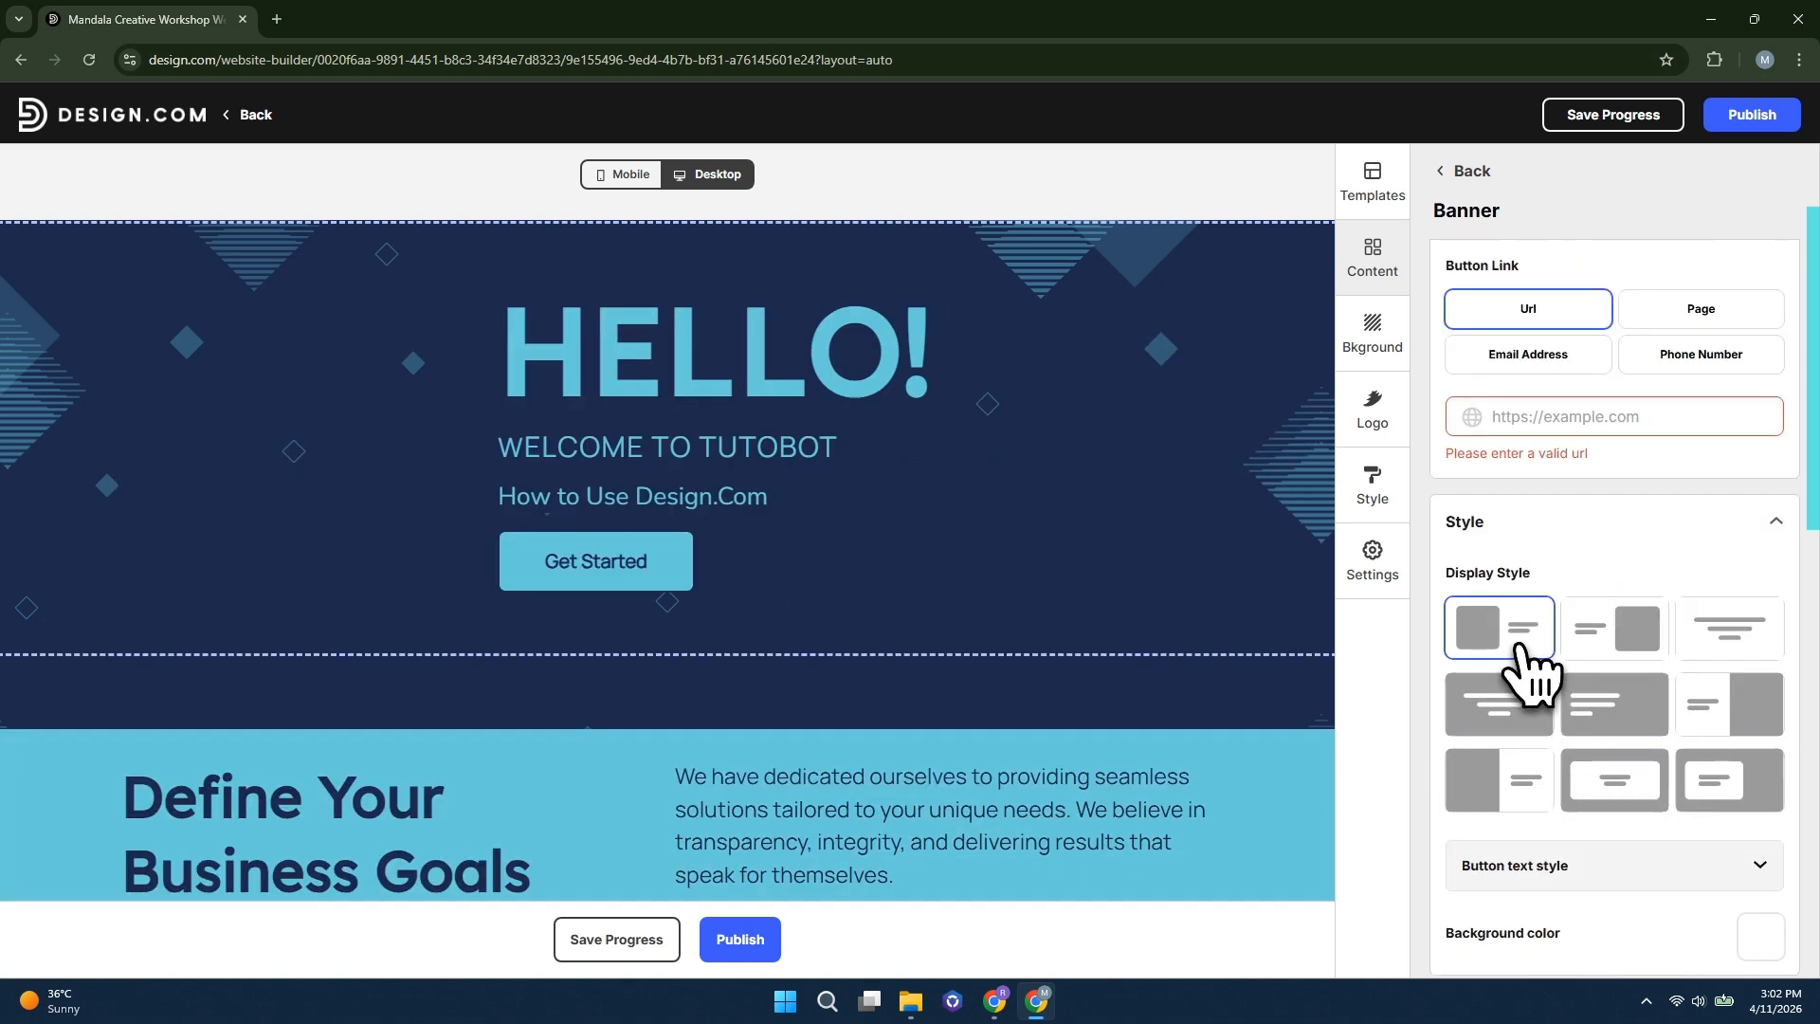
left_click(1632, 645)
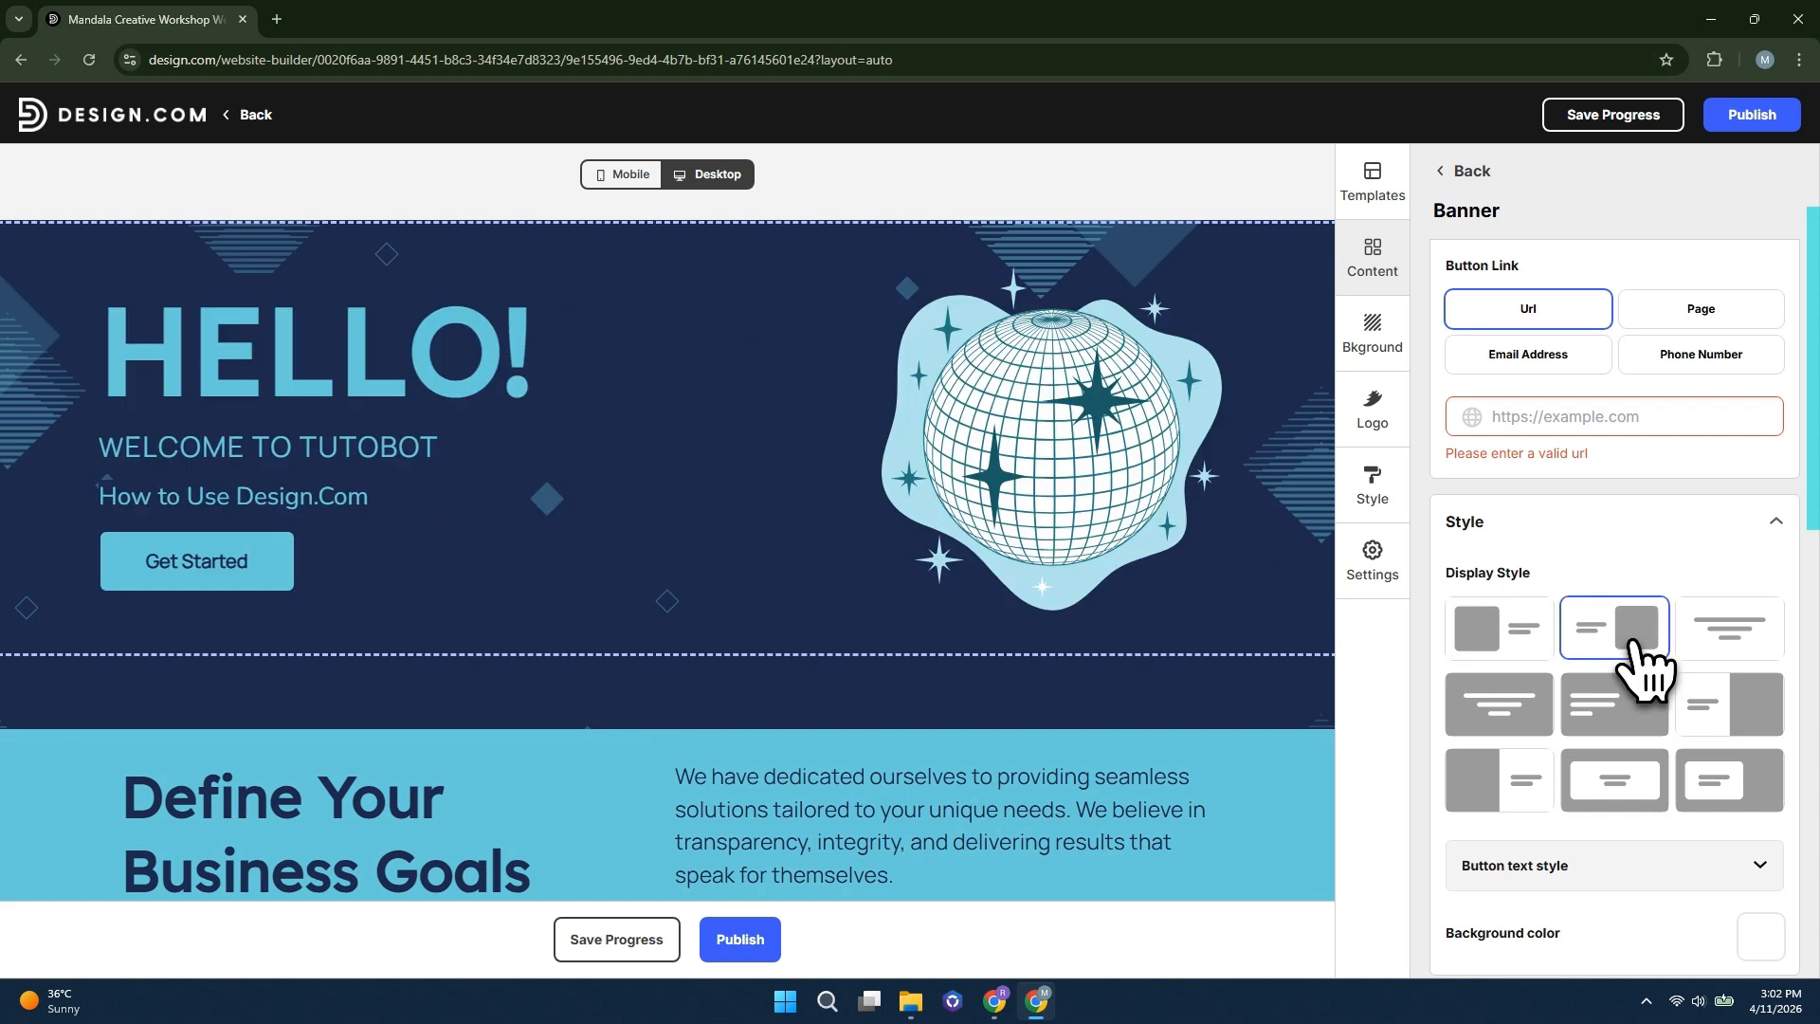
left_click(1727, 644)
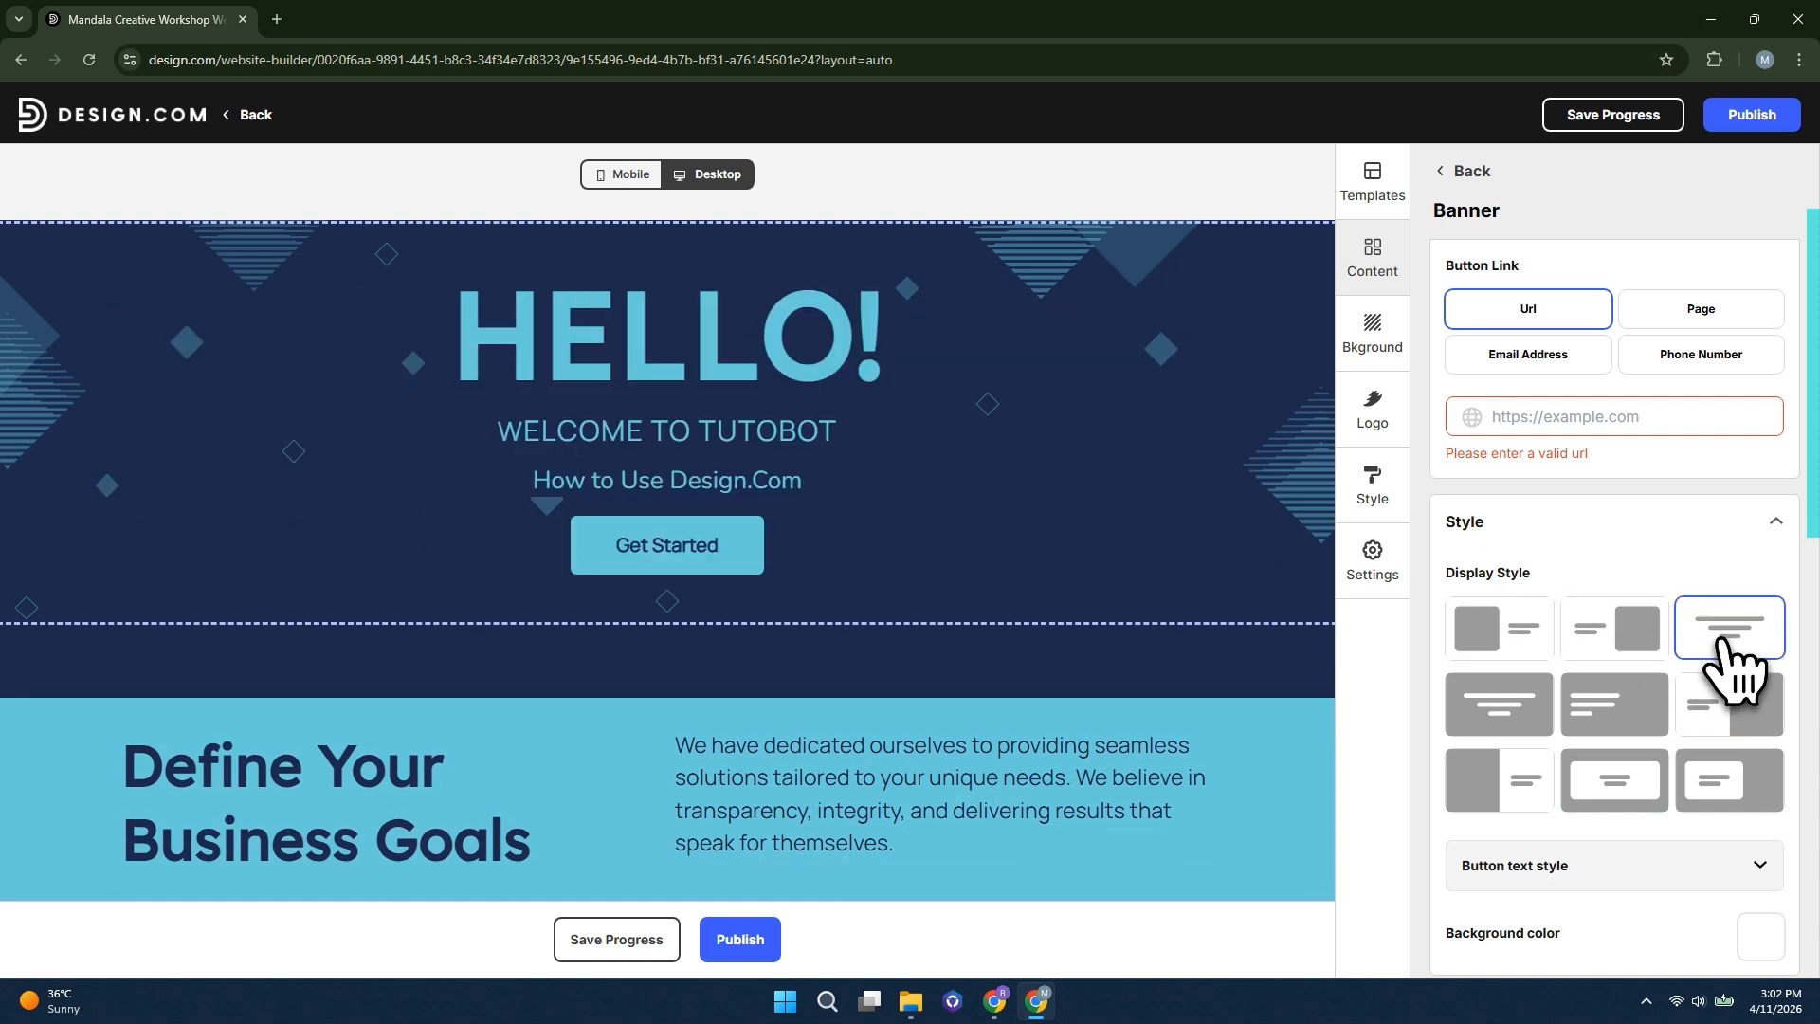
left_click(1514, 709)
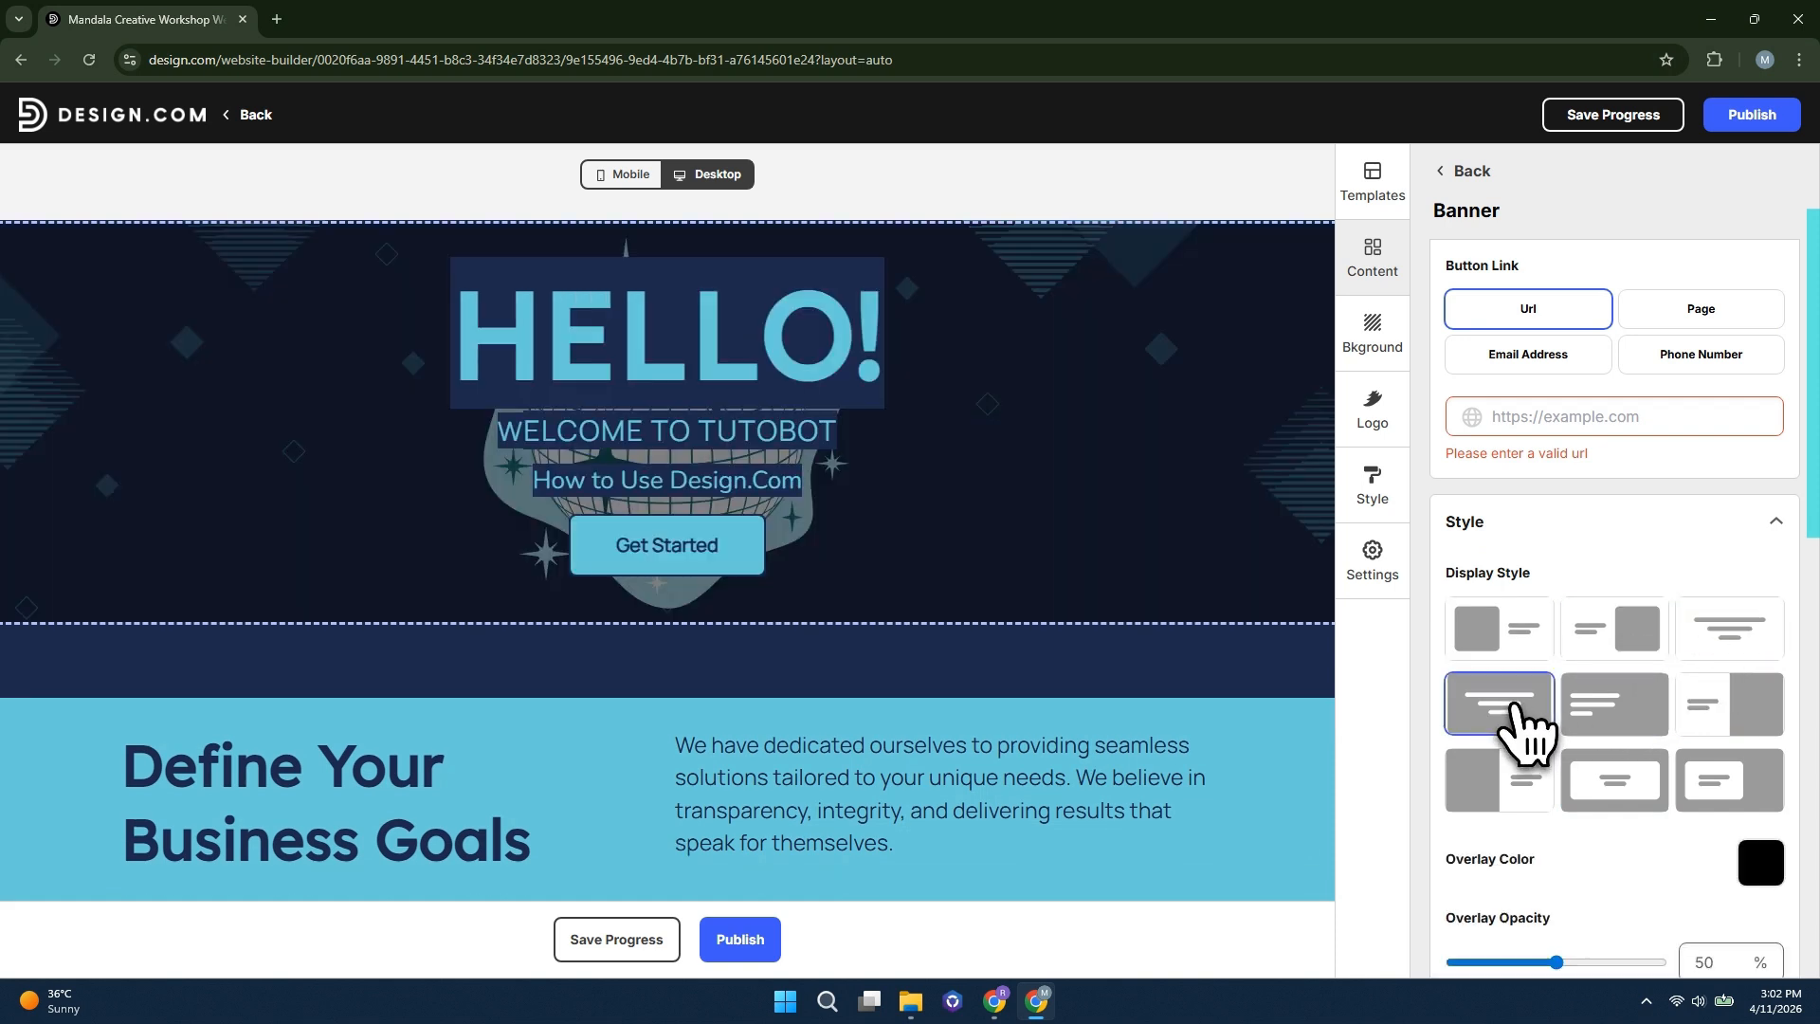
left_click(1623, 725)
left_click(1722, 739)
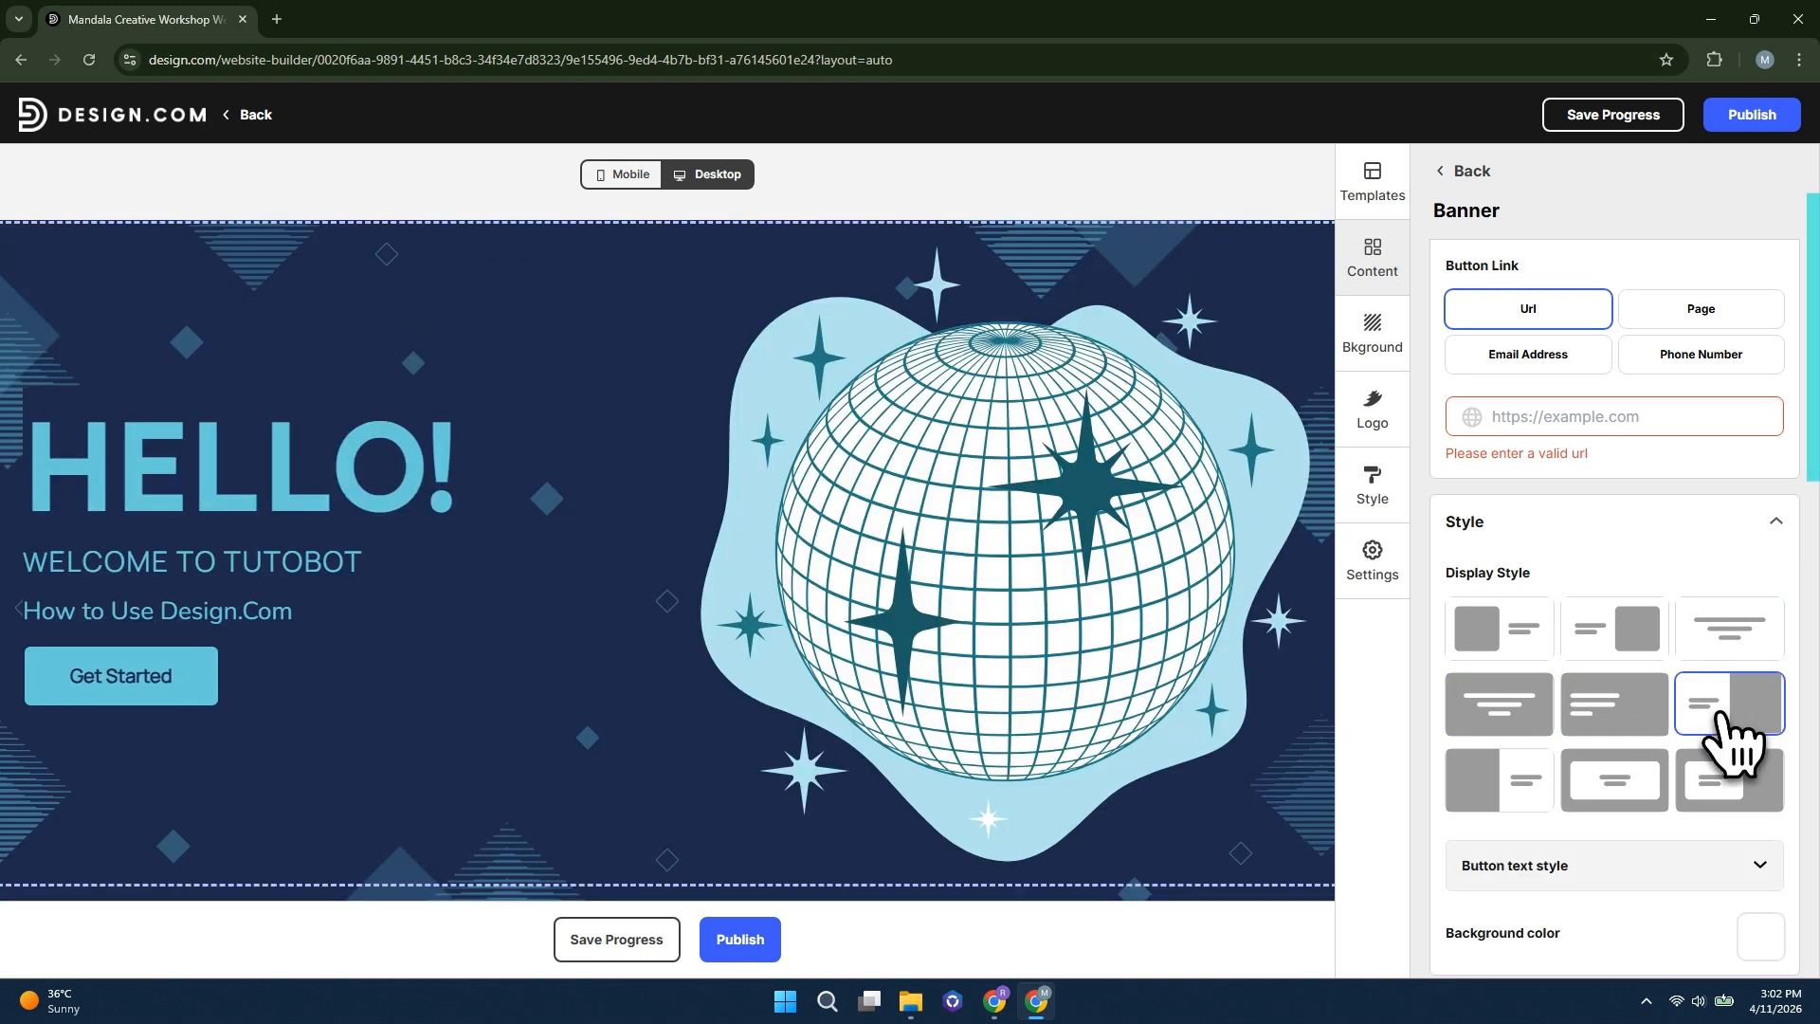
left_click(1500, 779)
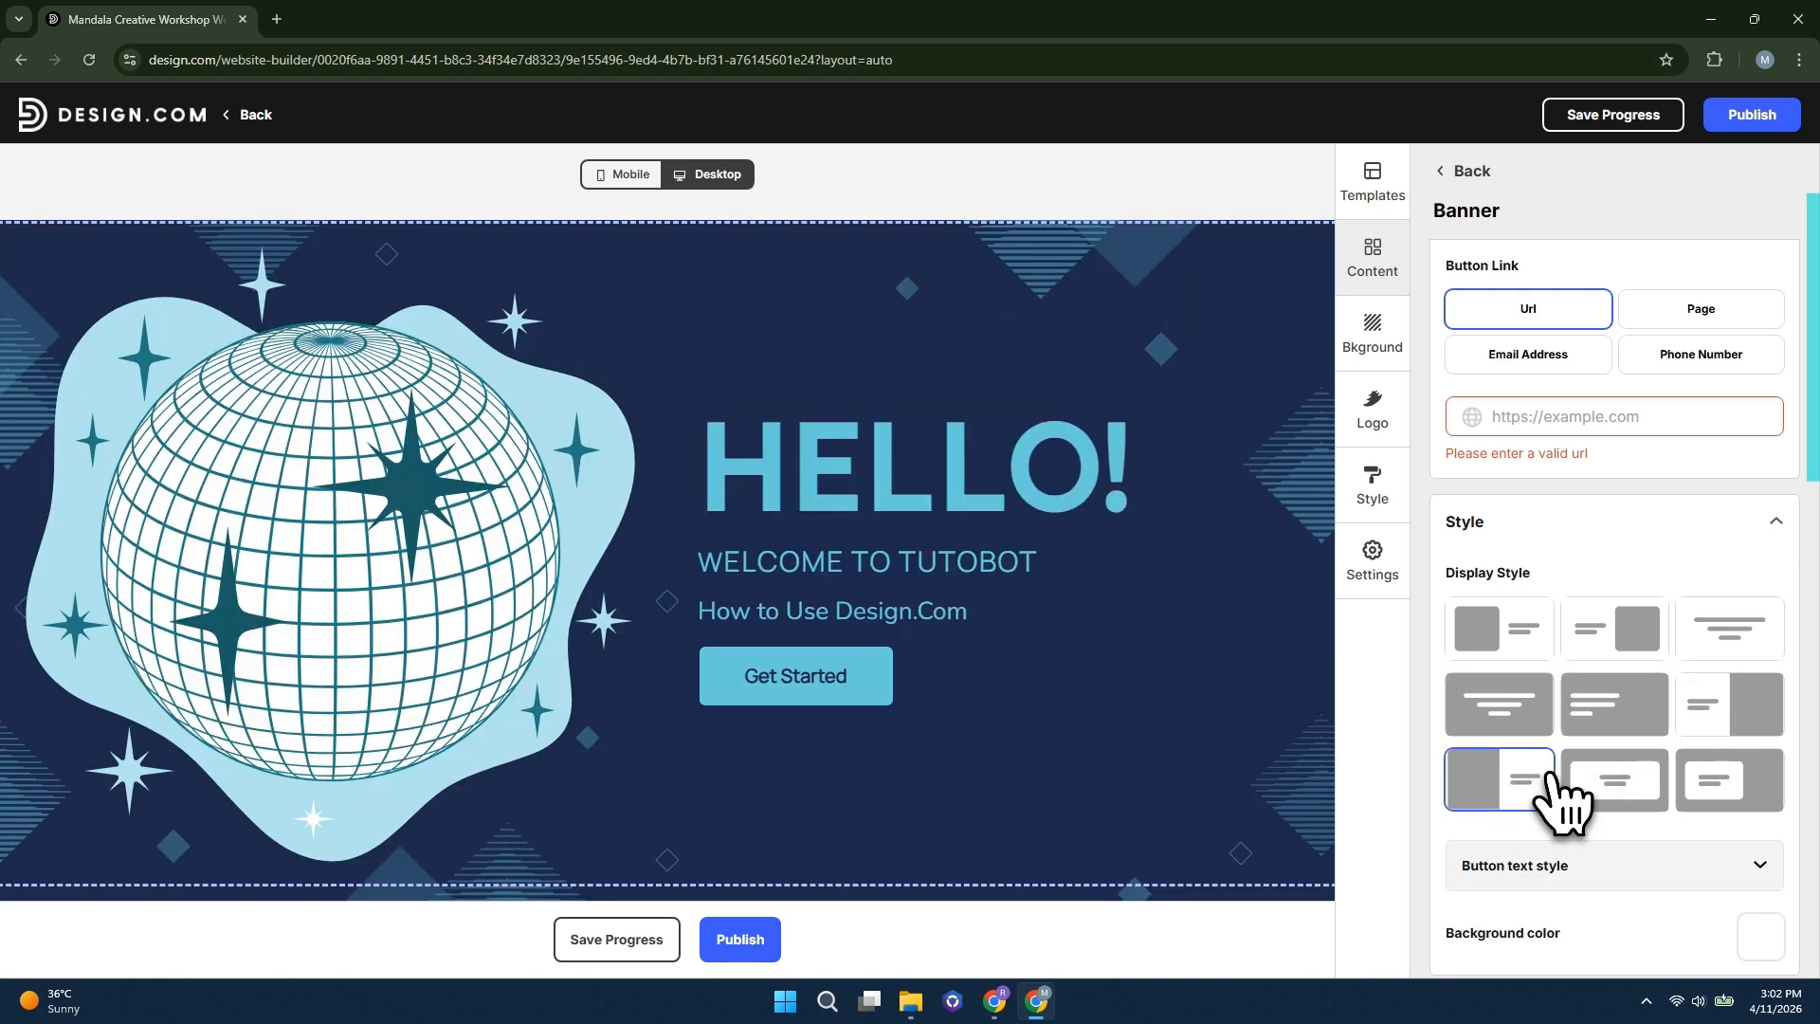
left_click(1609, 779)
left_click(1712, 794)
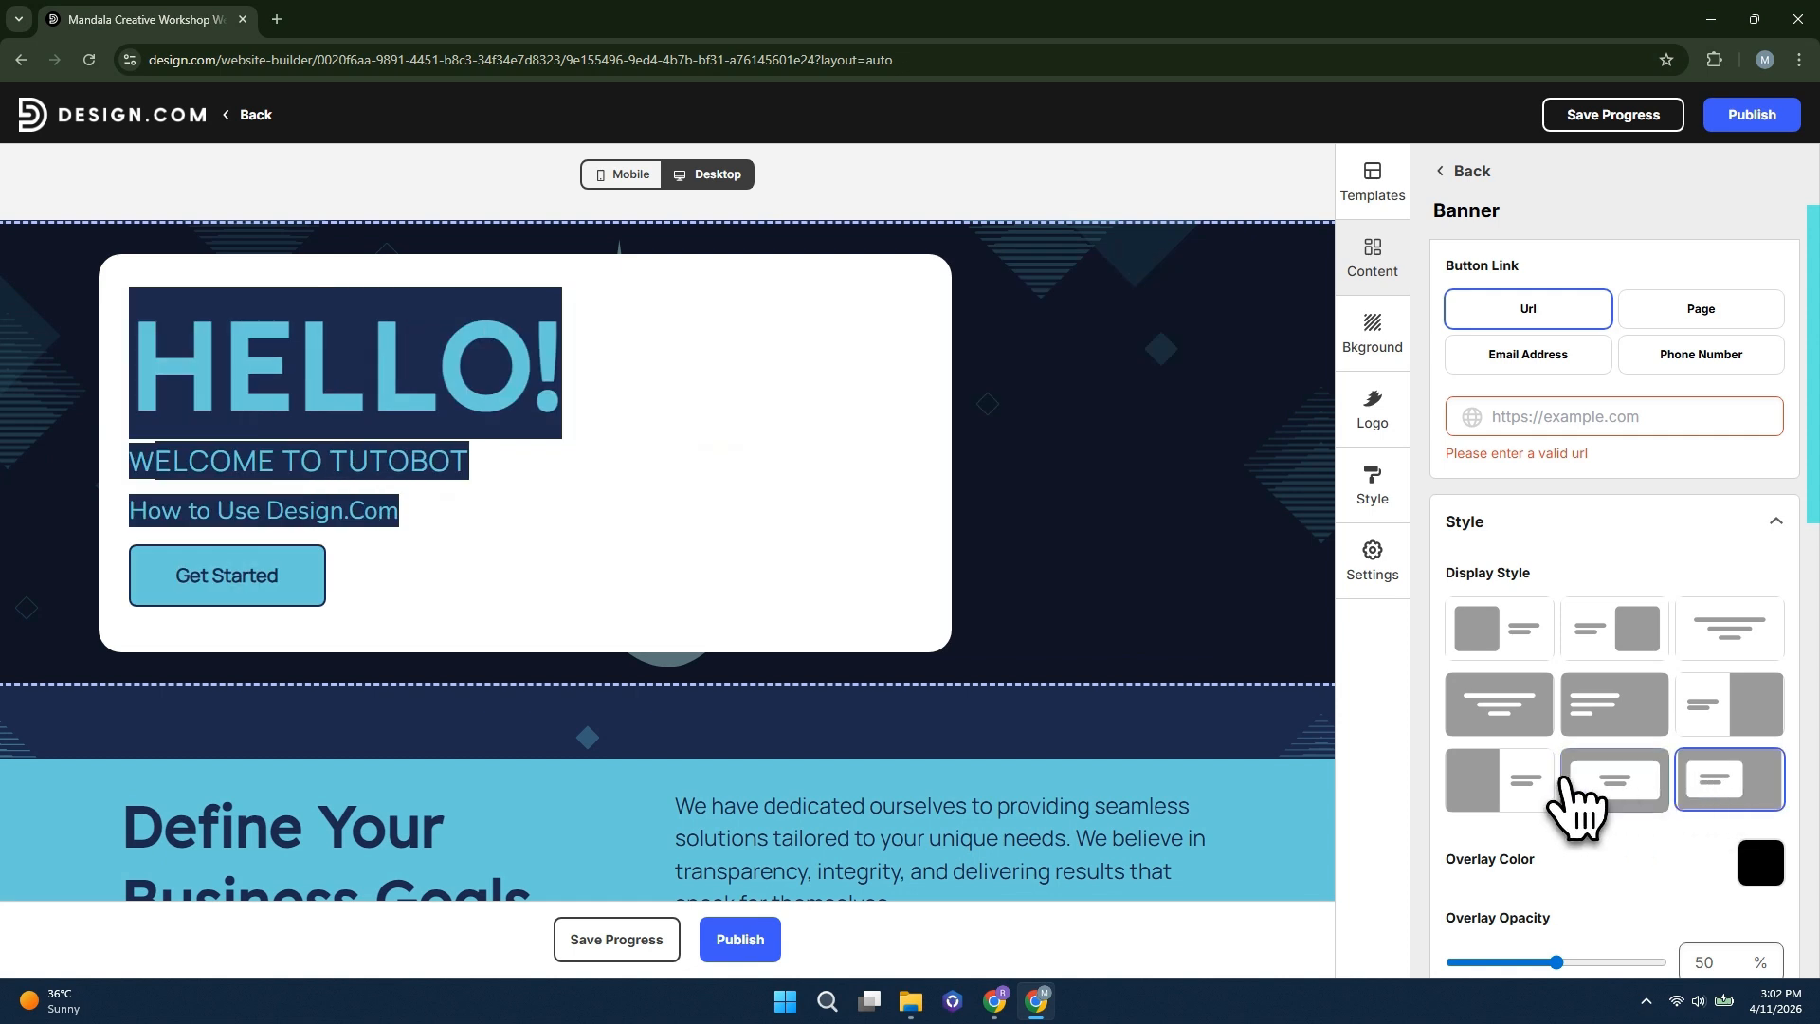
left_click(1517, 801)
scroll(813, 601, "down", 2)
scroll(812, 601, "up", 2)
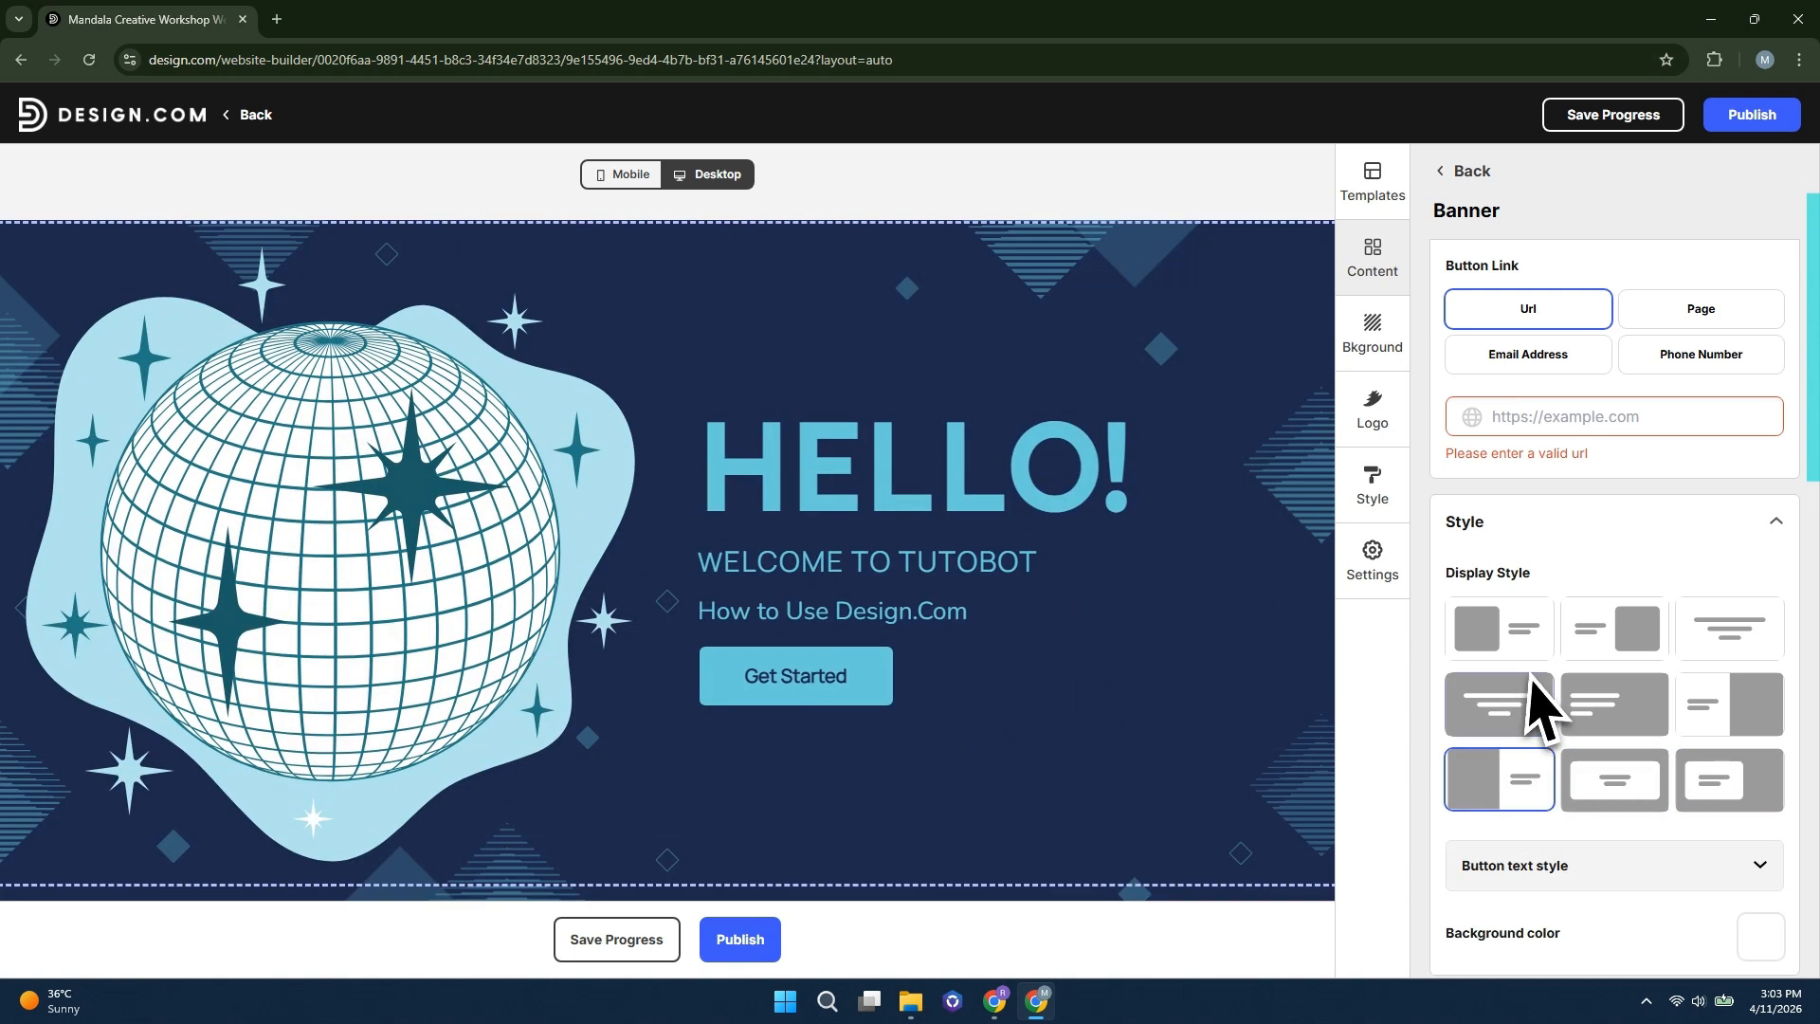
scroll(1632, 744, "up", 2)
scroll(1623, 720, "up", 8)
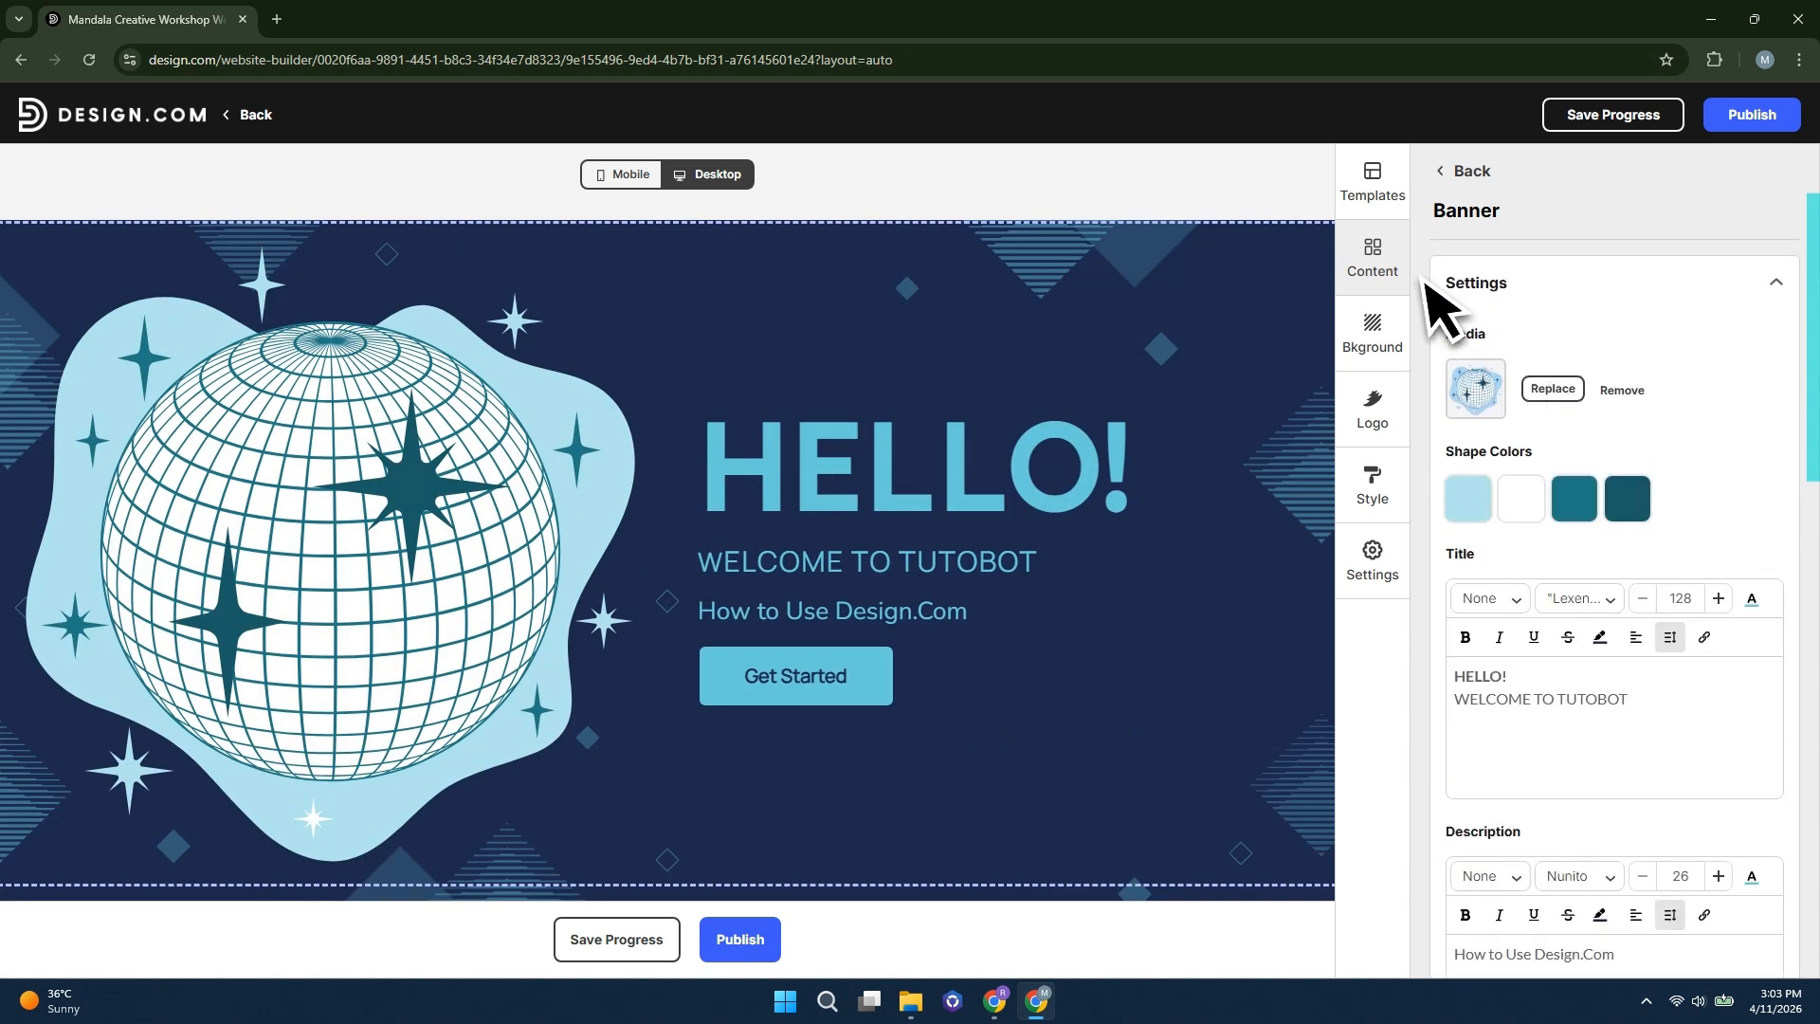
Set the background shapes' color to the second recommended color, turquoise, and look over the available shapes
left_click(1392, 346)
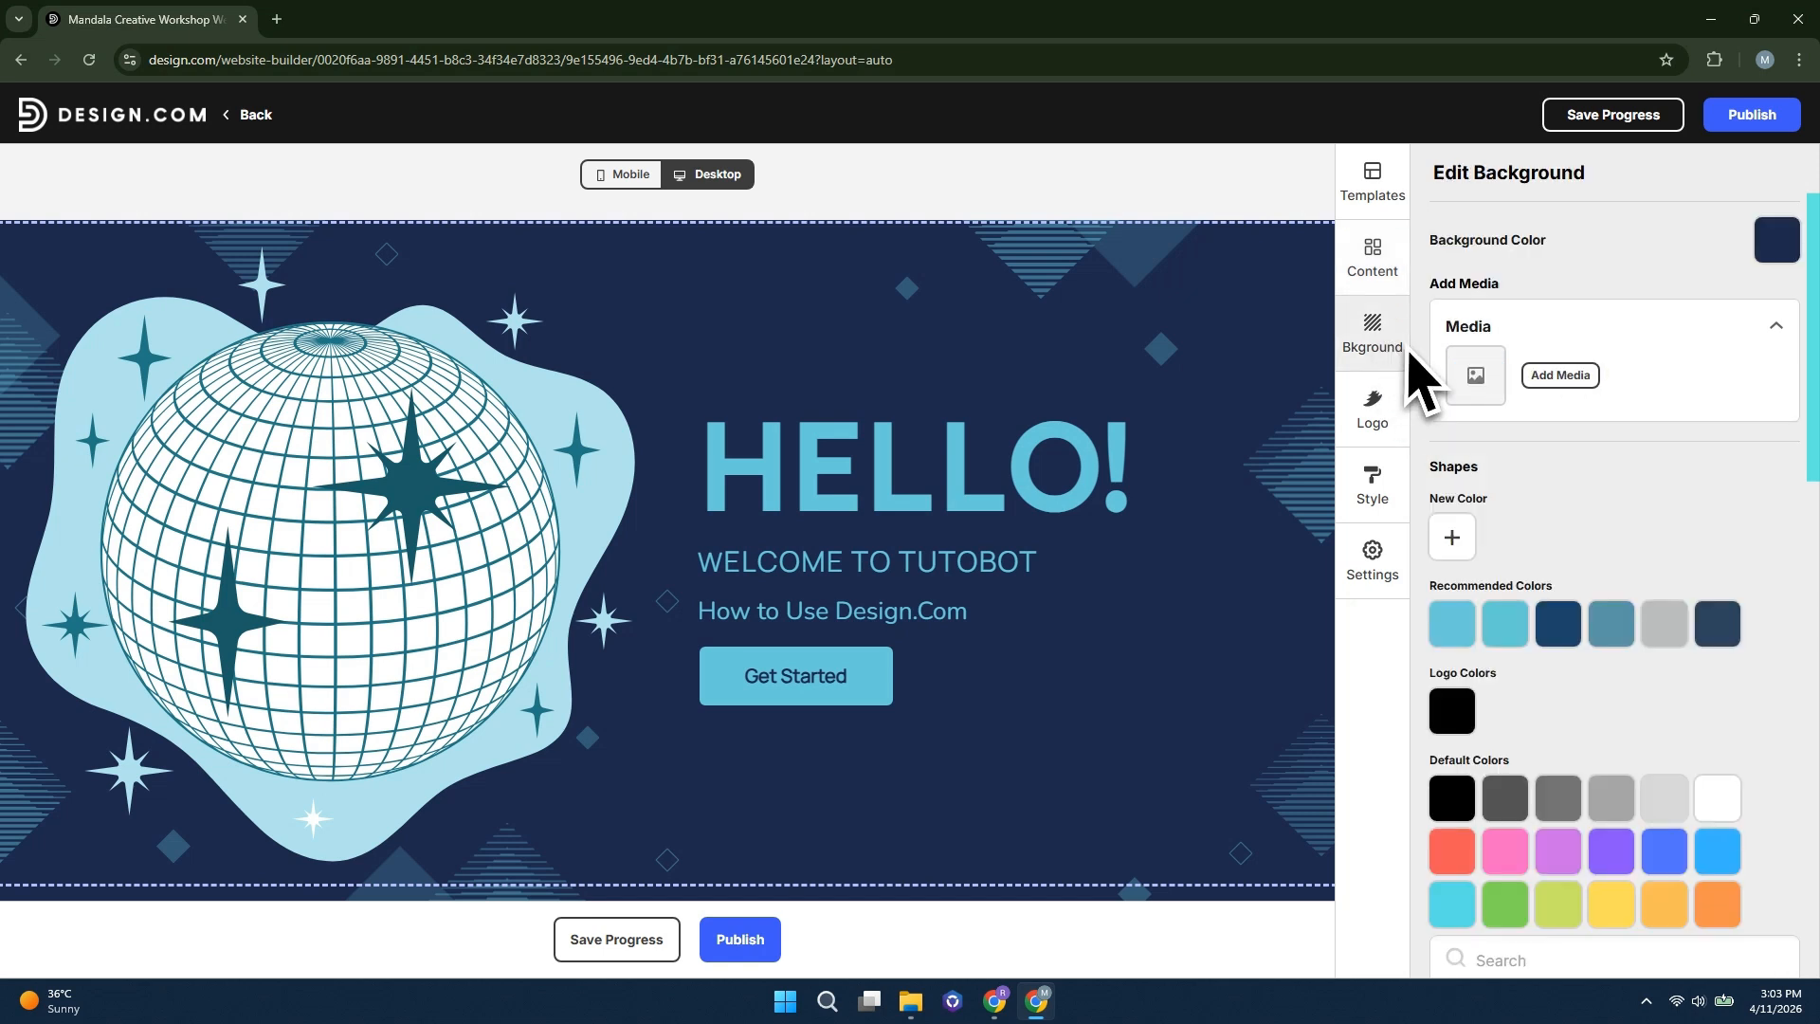
scroll(1611, 663, "down", 1)
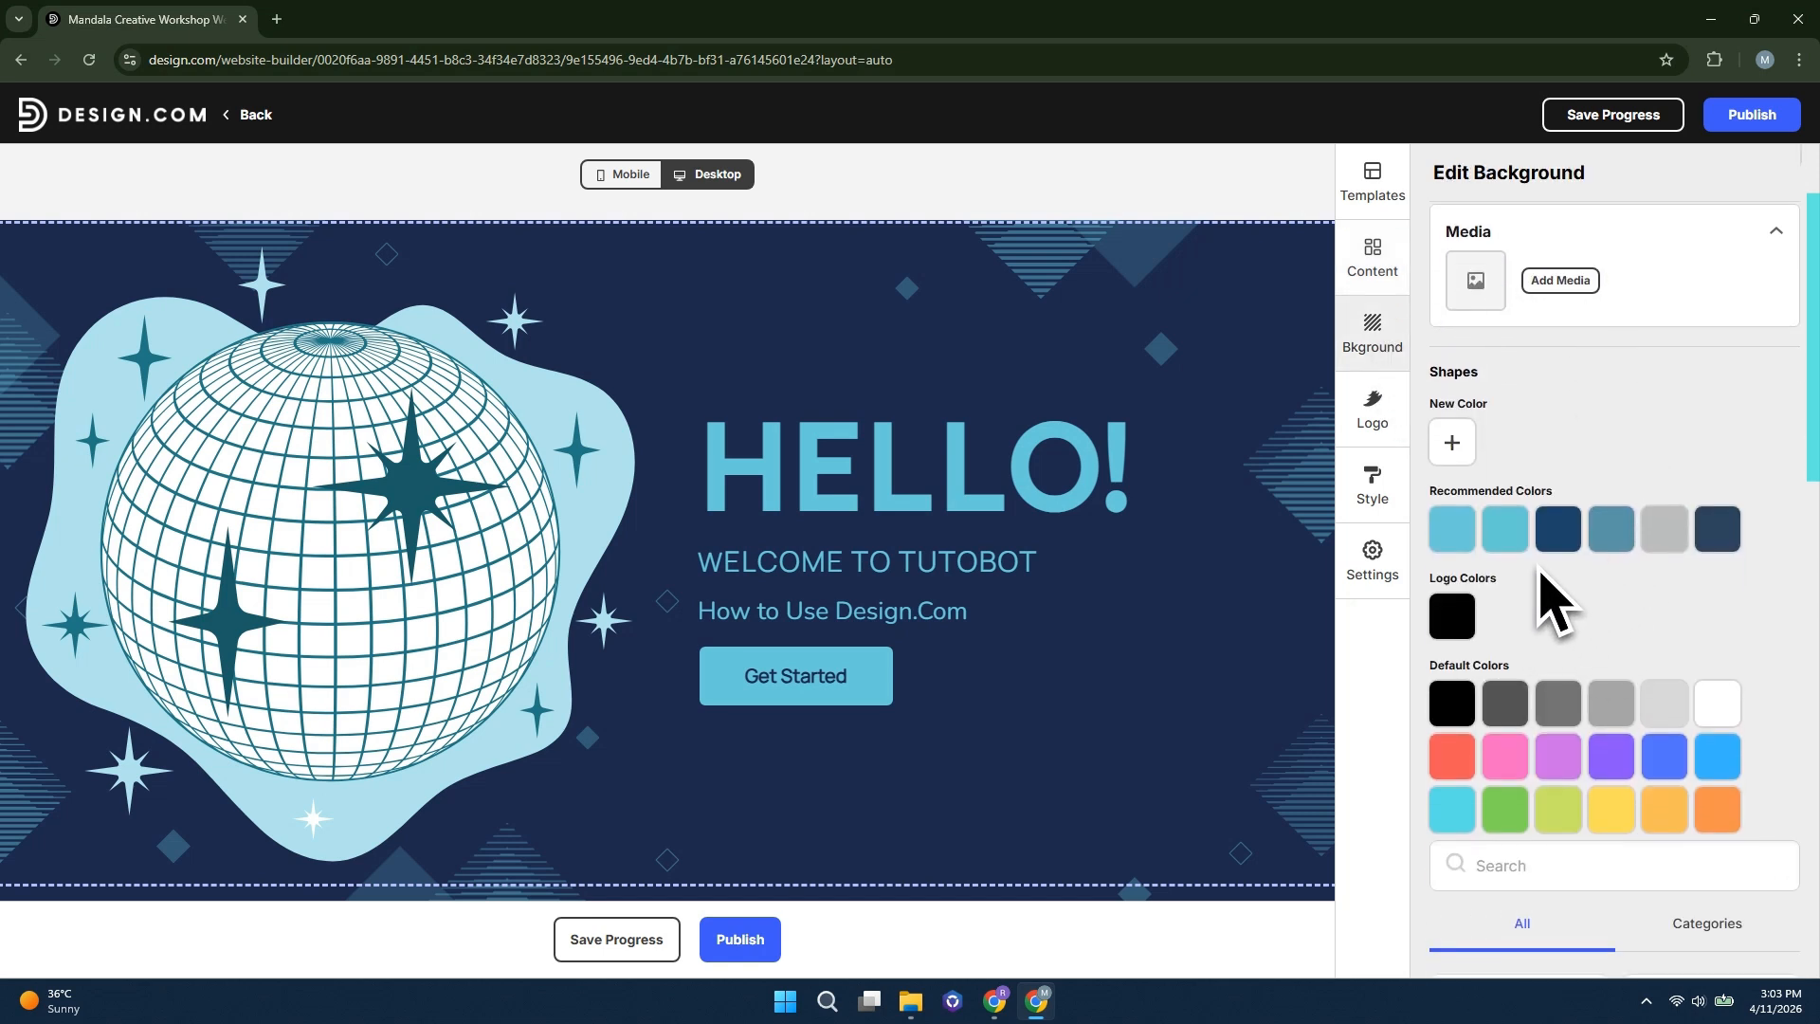
left_click(1510, 533)
left_click(1458, 533)
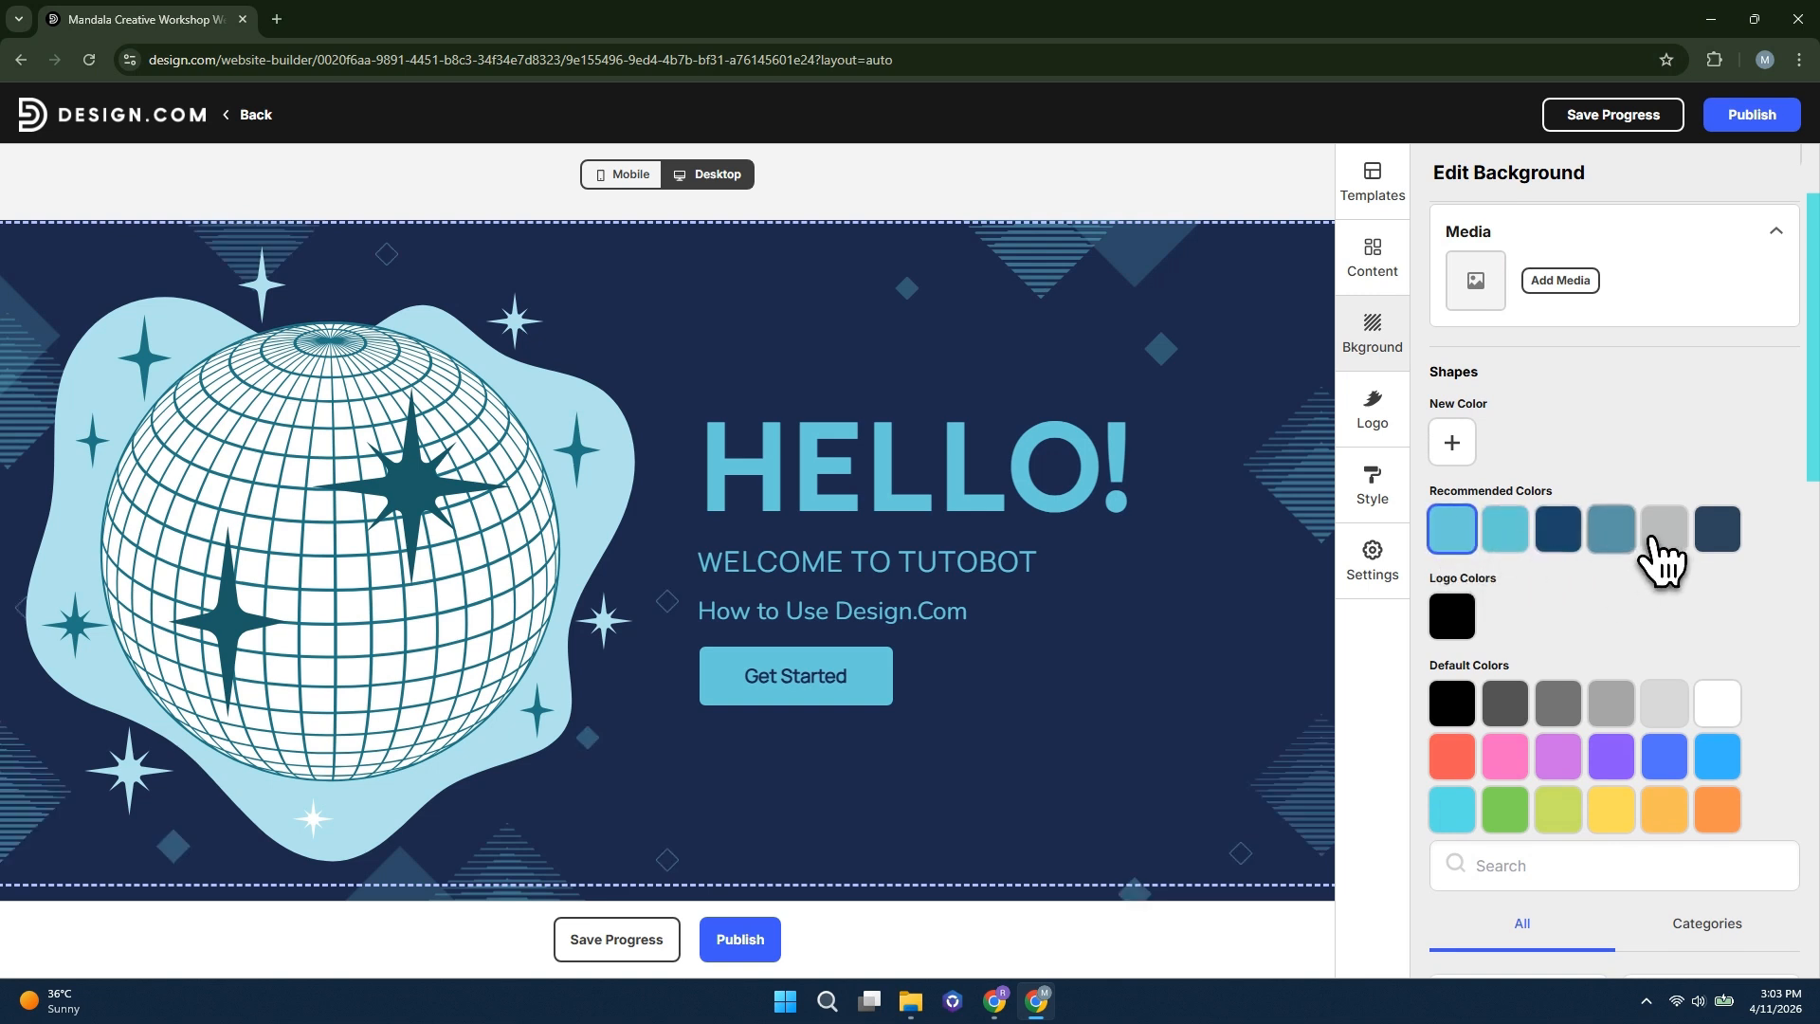
left_click(1515, 533)
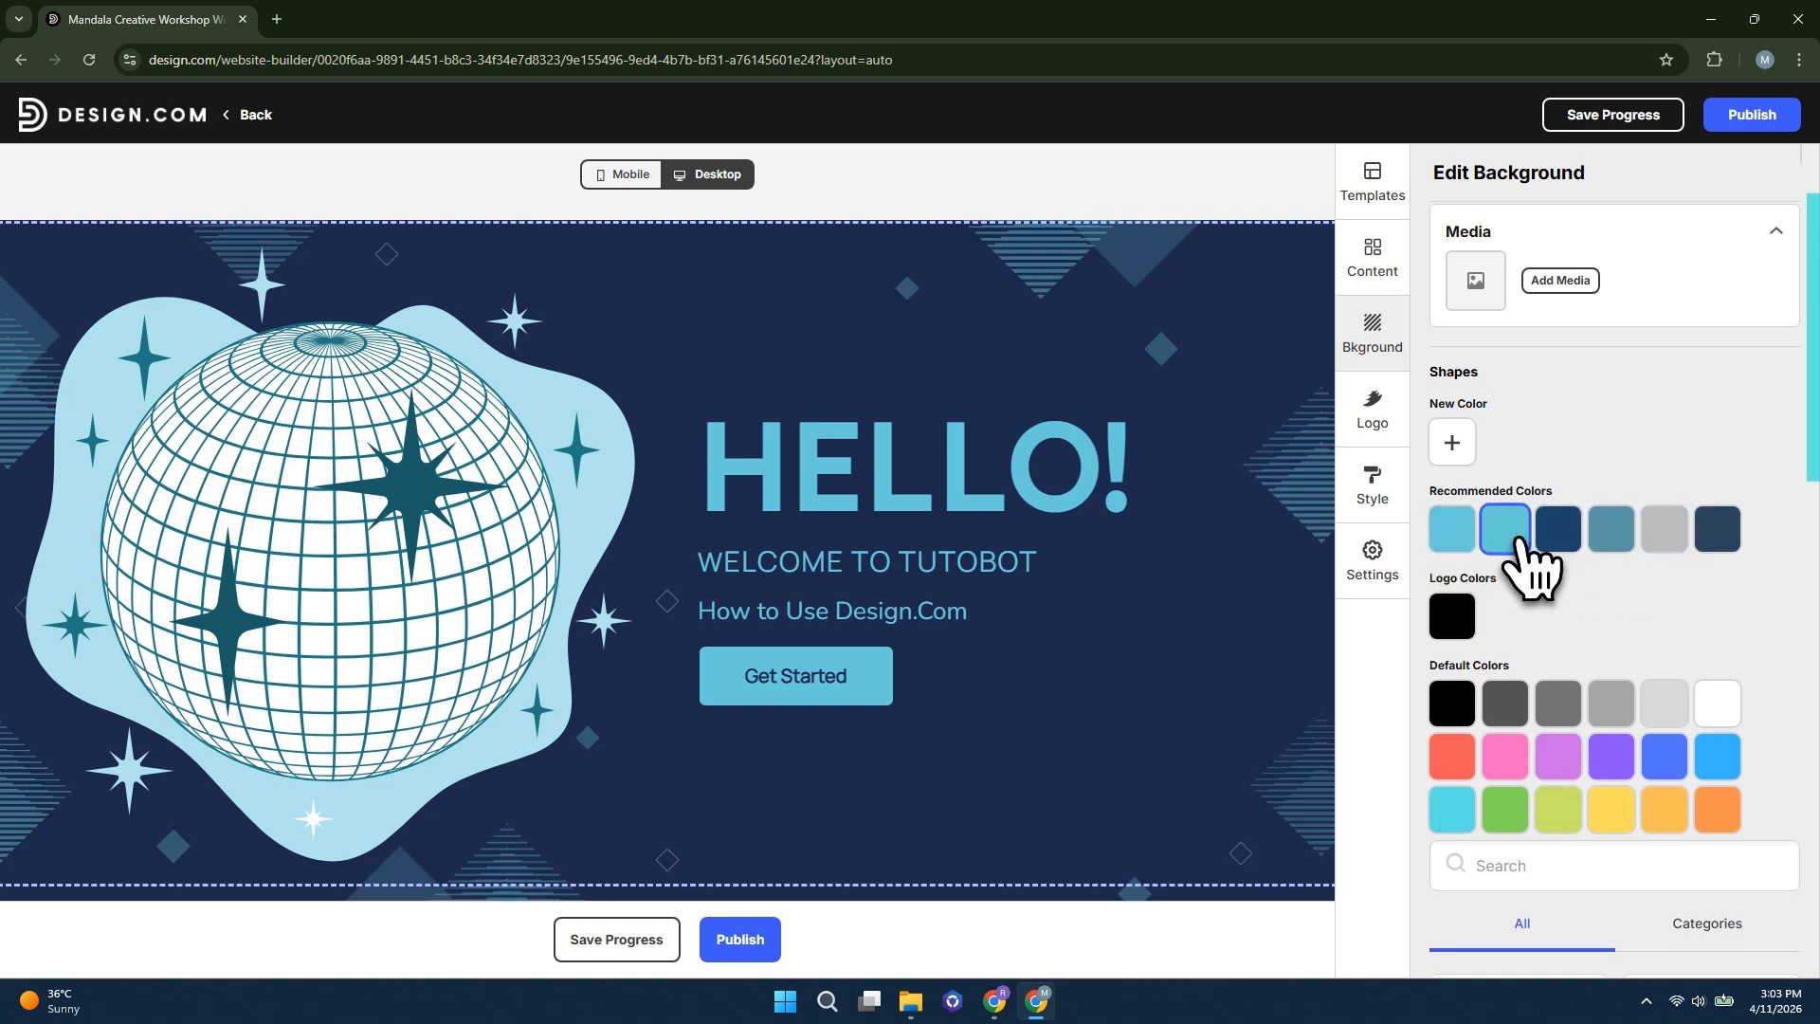
scroll(1583, 597, "down", 1)
scroll(1568, 573, "down", 7)
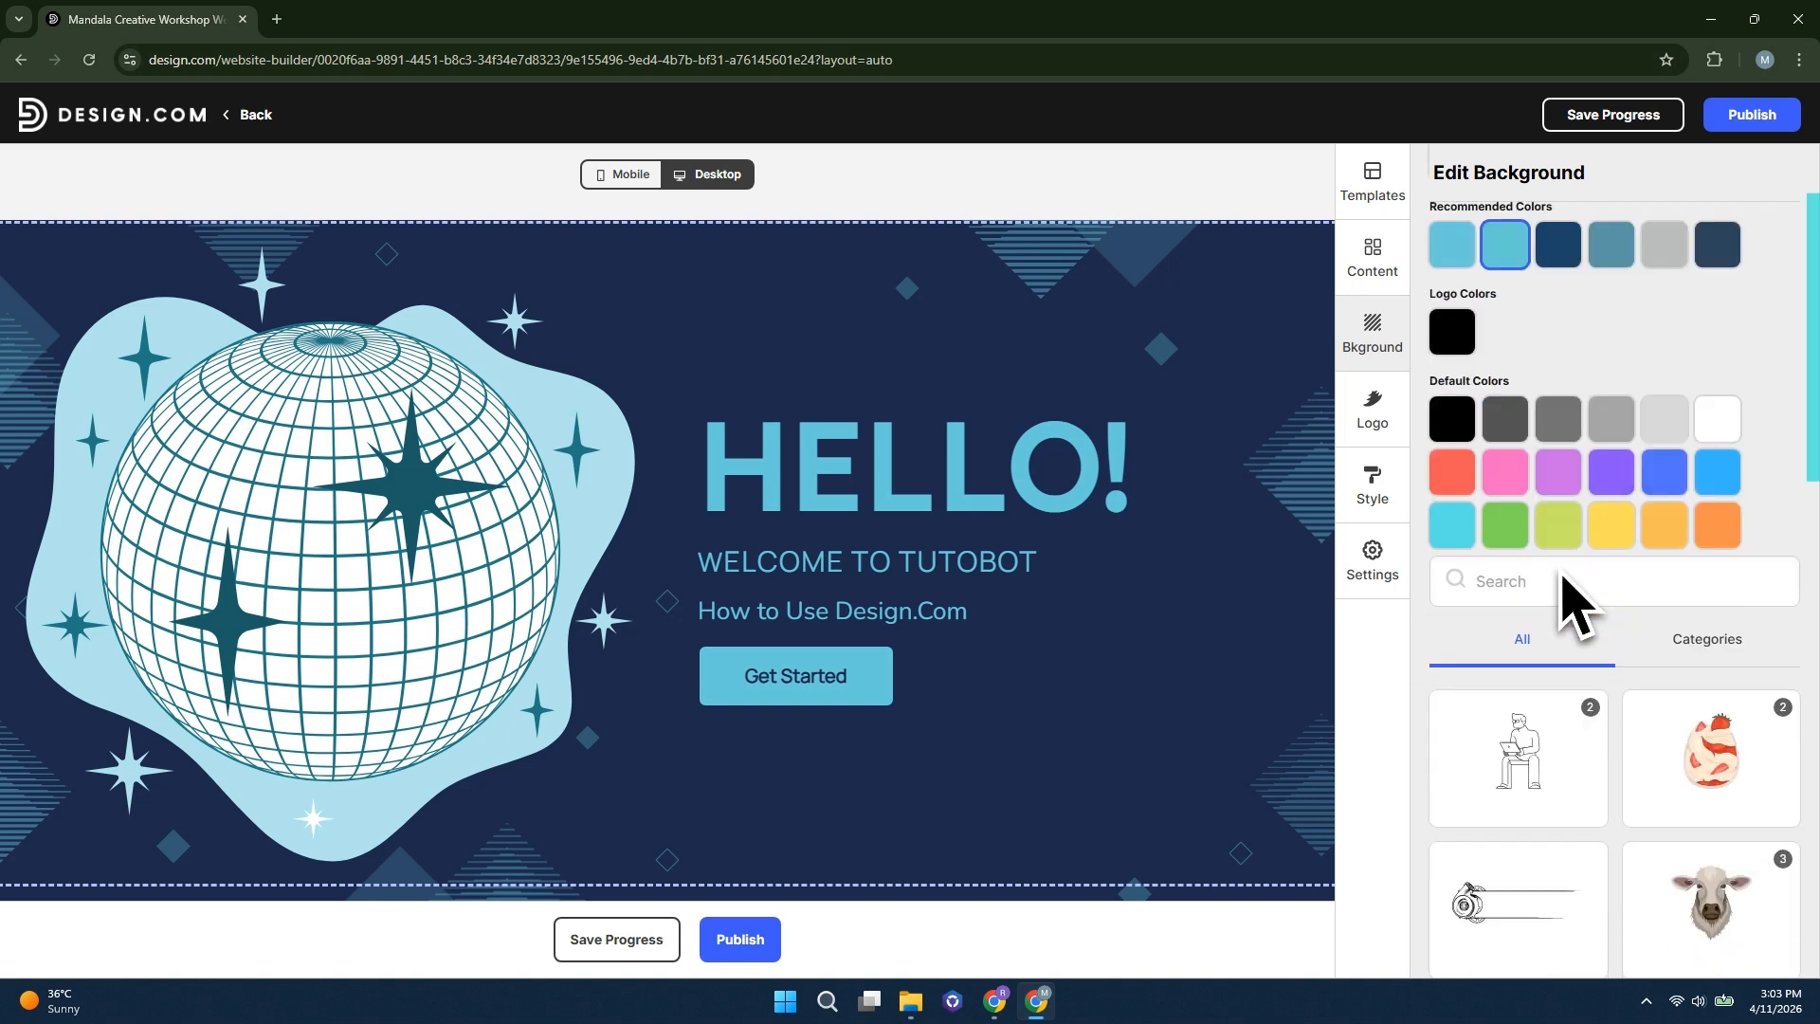
scroll(1583, 815, "up", 8)
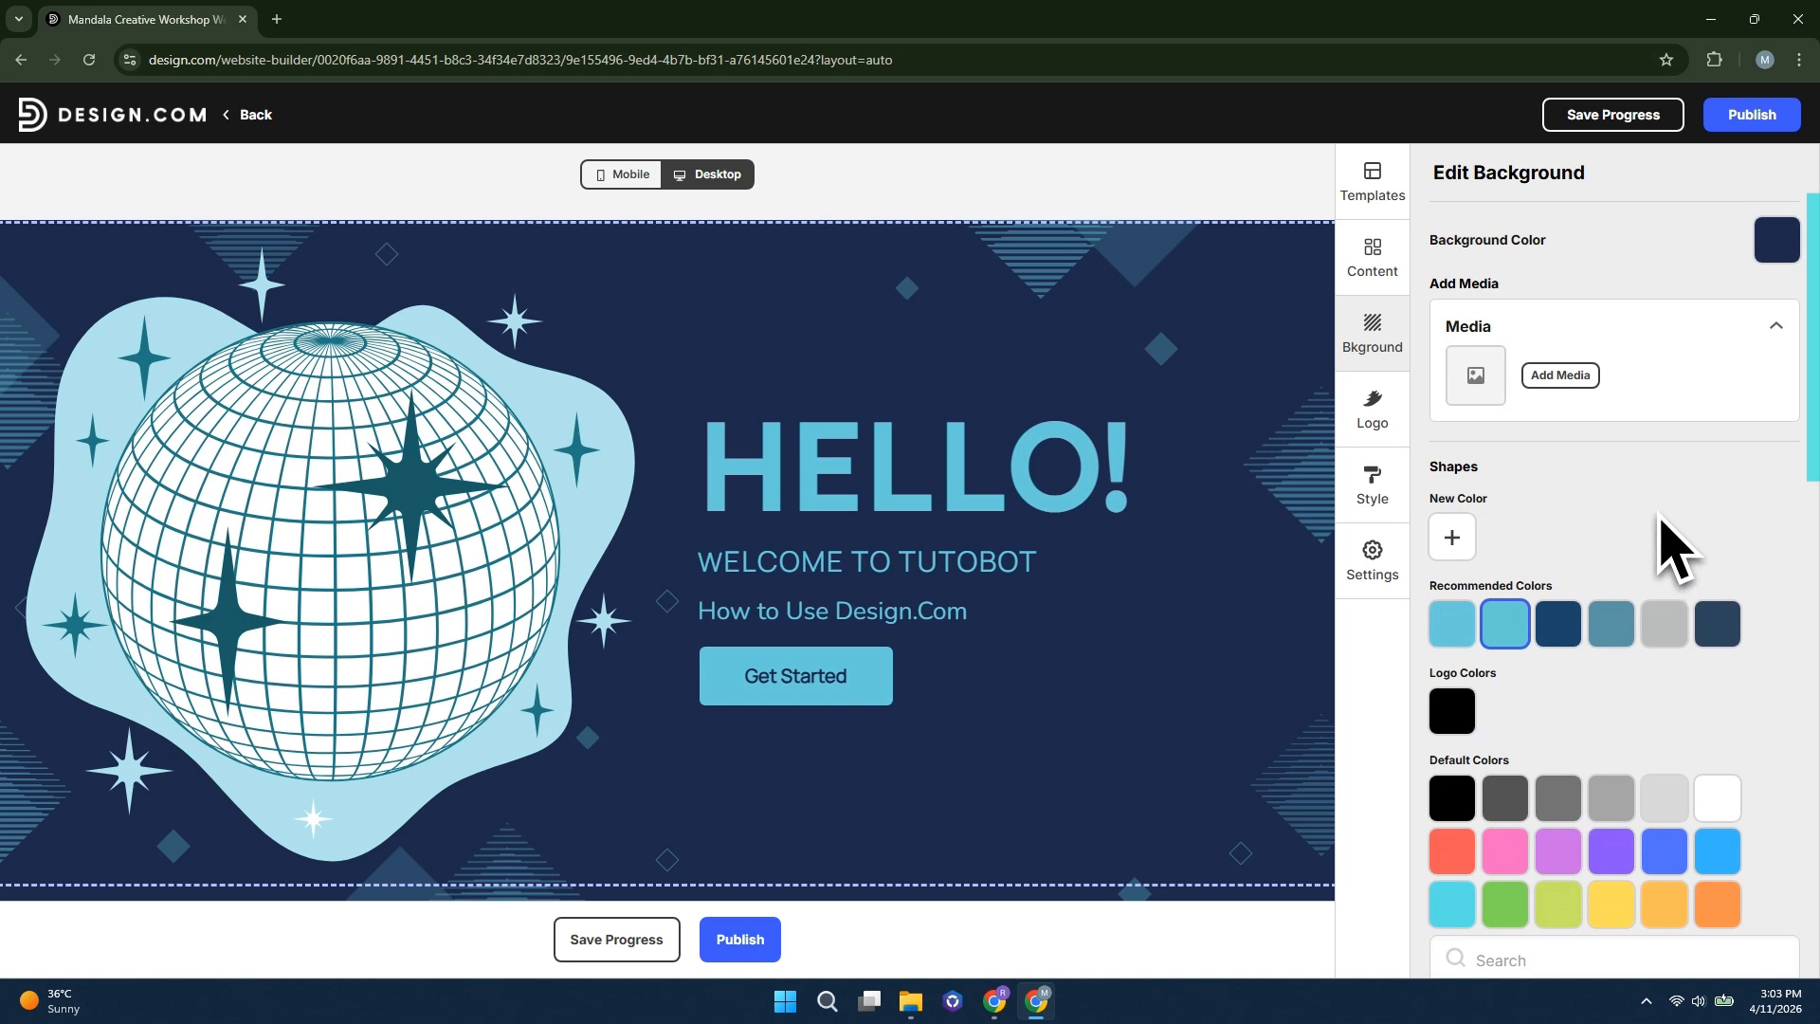
left_click(1392, 433)
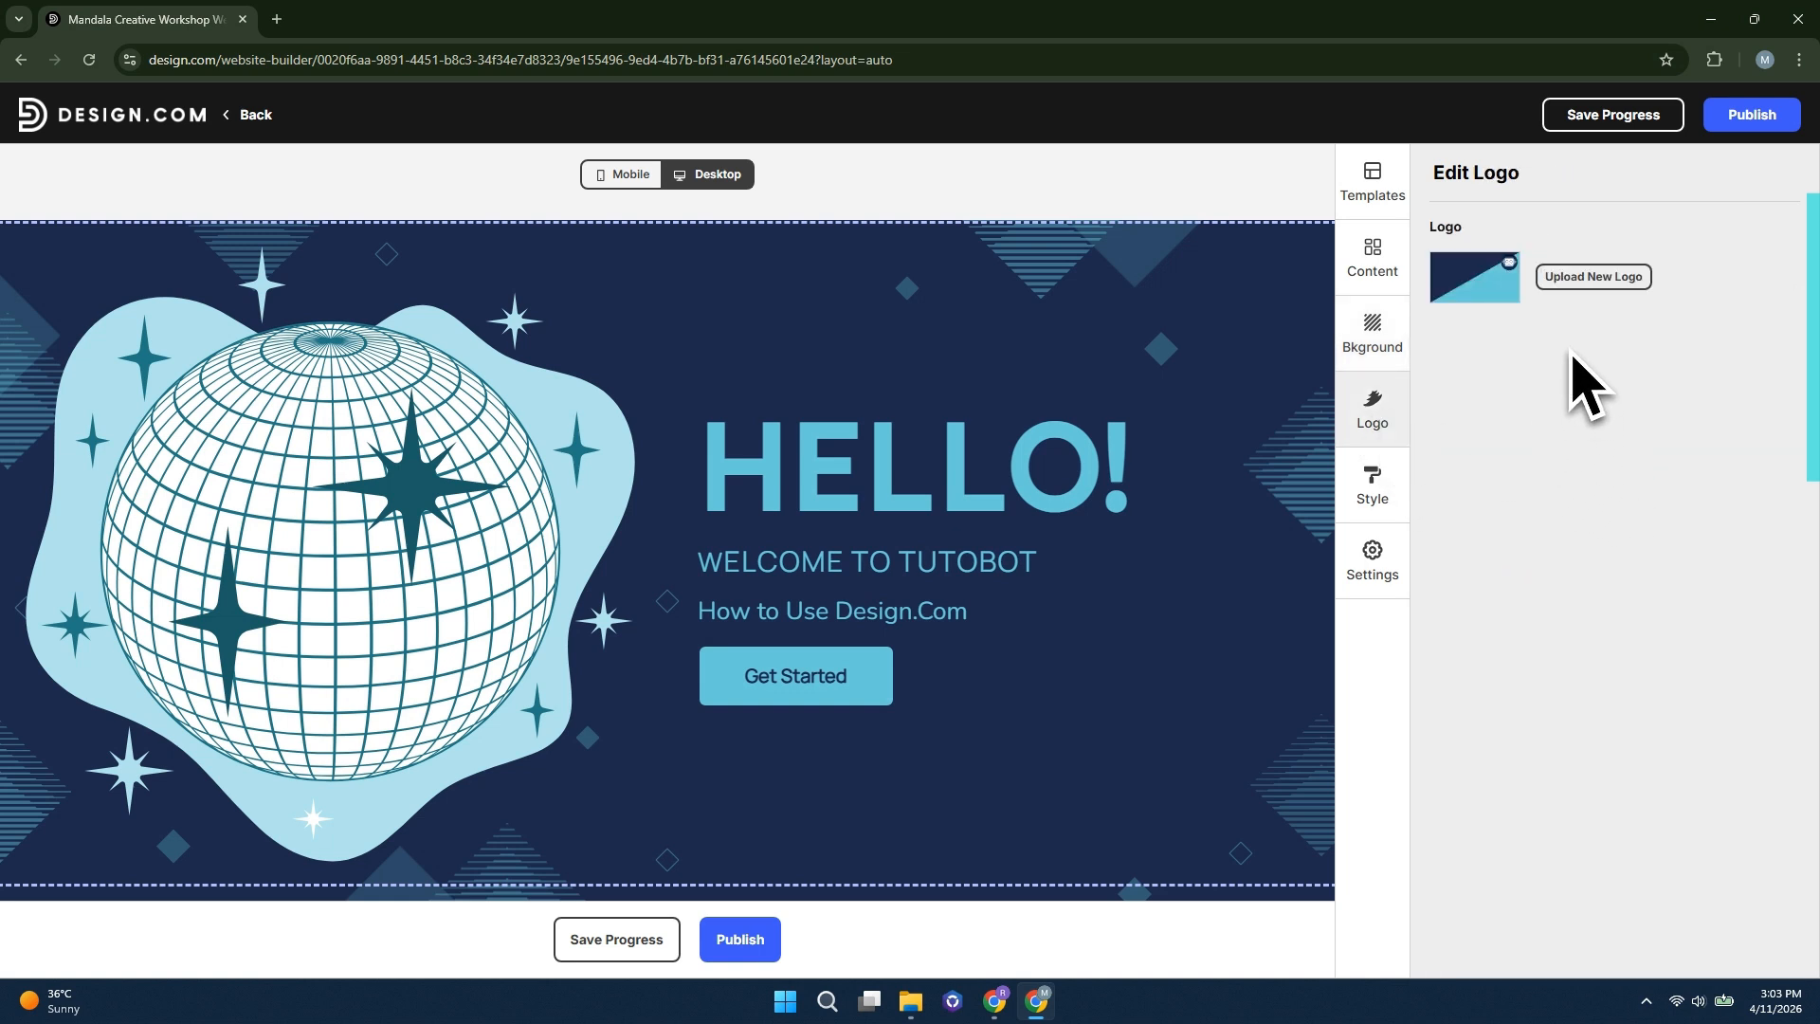
left_click(1592, 277)
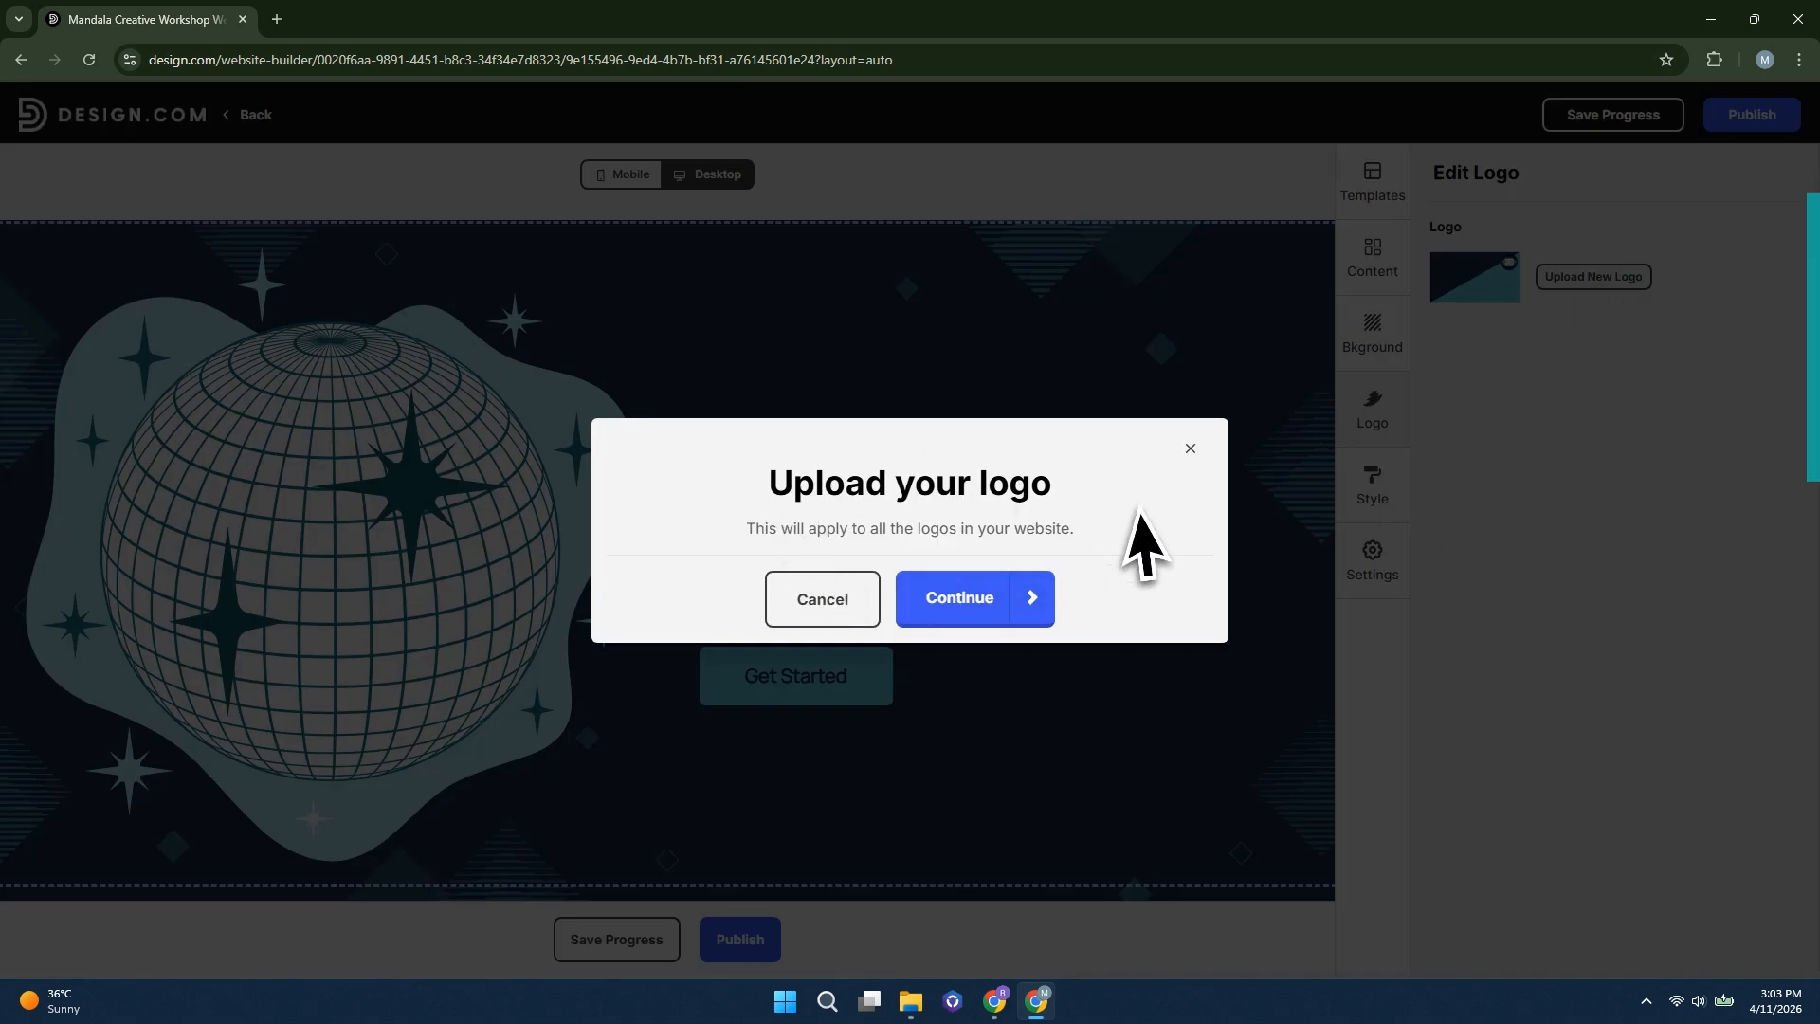
left_click(1190, 449)
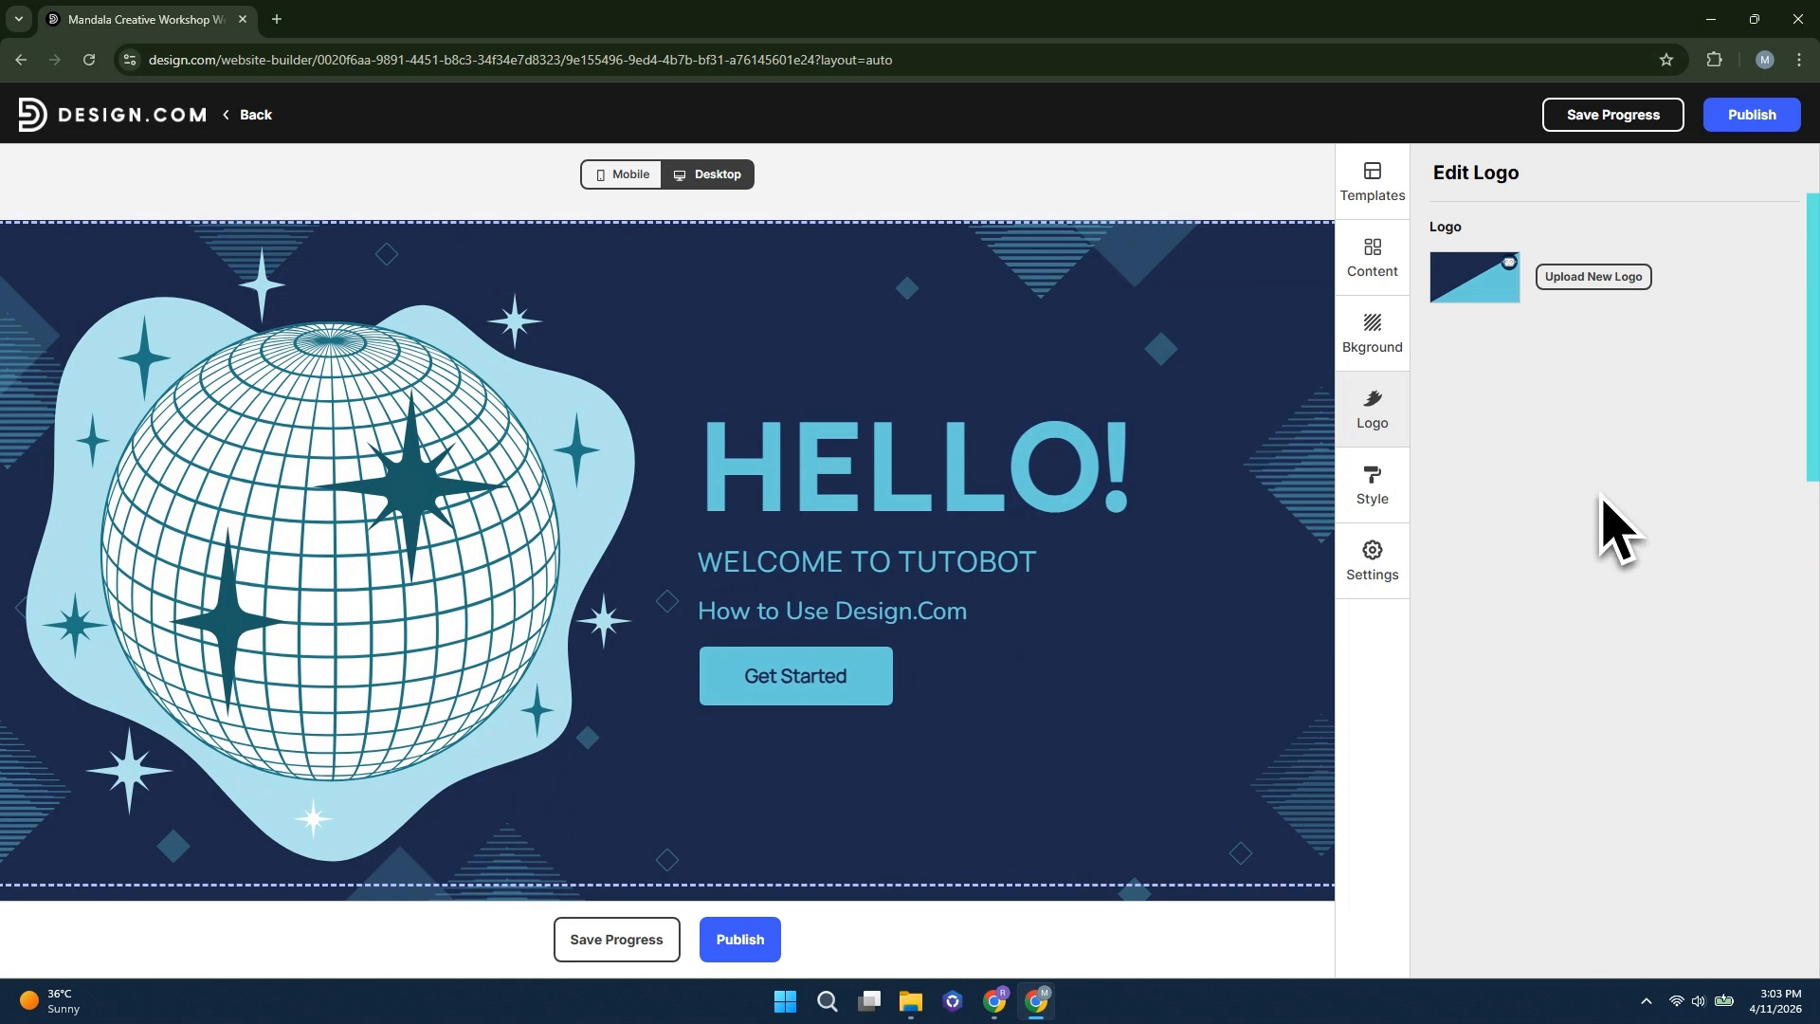
Compare several site-wide button styles on the contact form's Send button and choose the rounded double-border style
left_click(1375, 485)
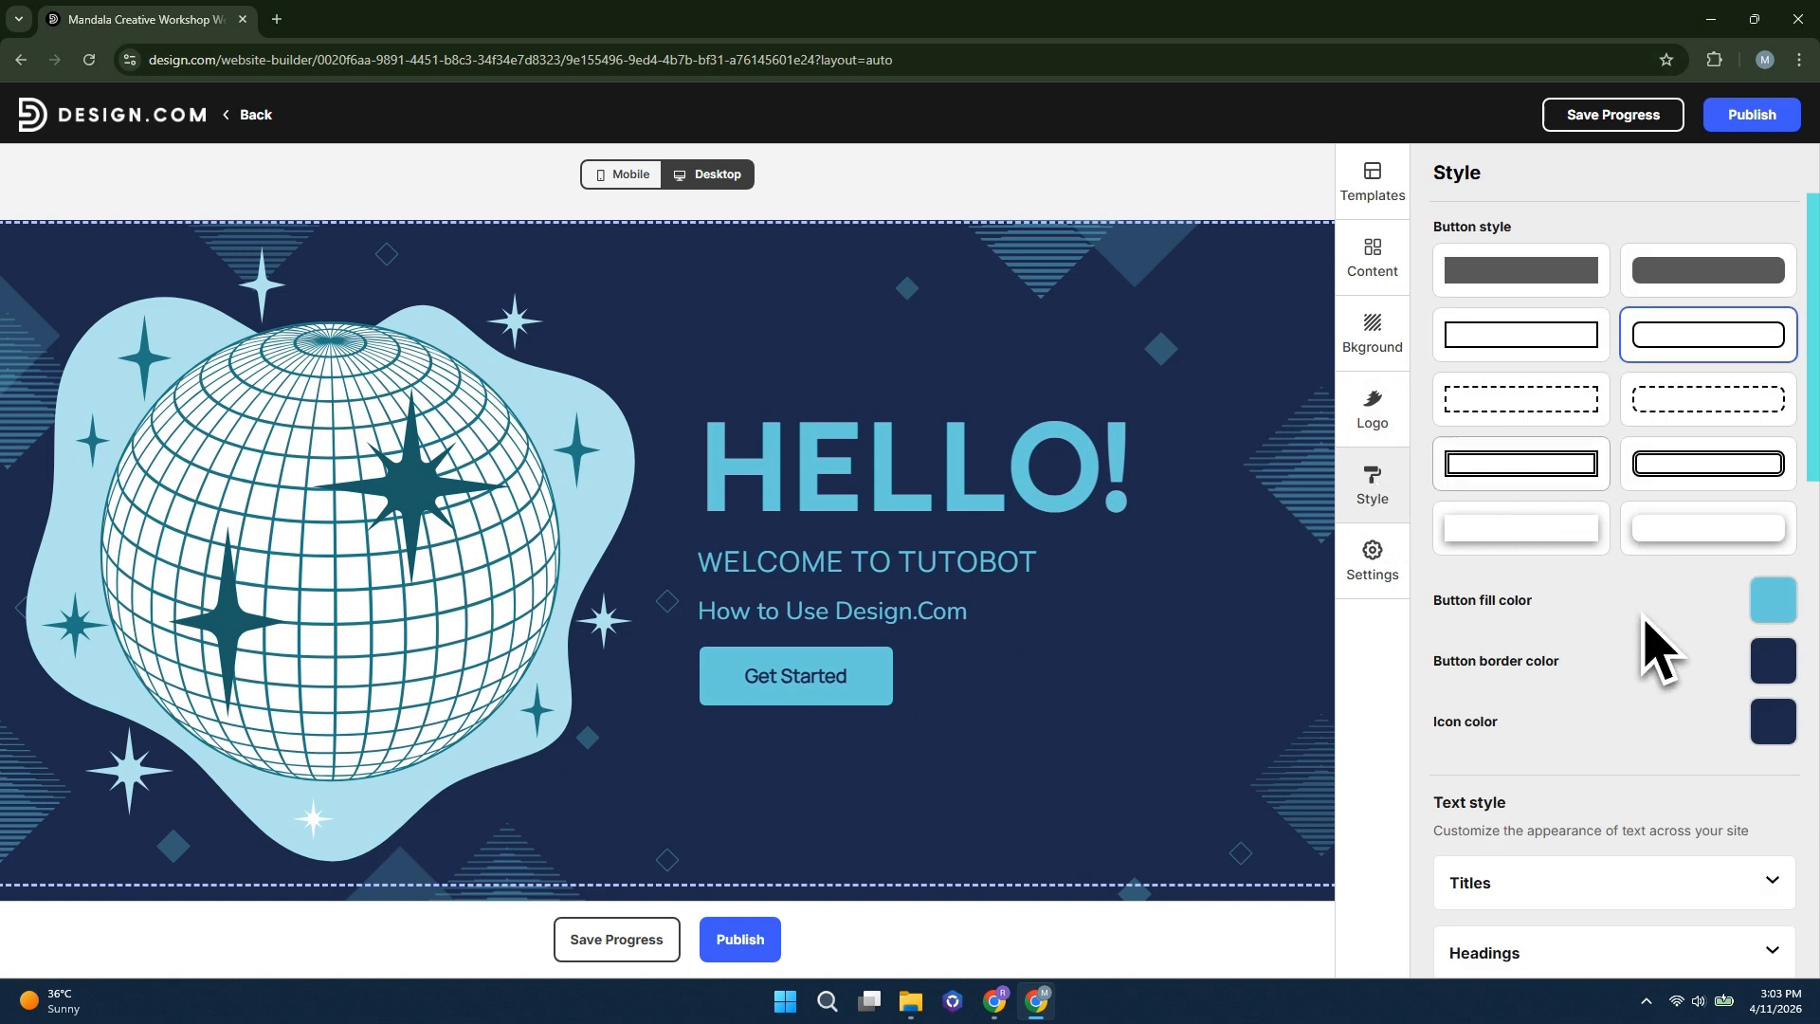
left_click(1544, 372)
scroll(1137, 805, "down", 6)
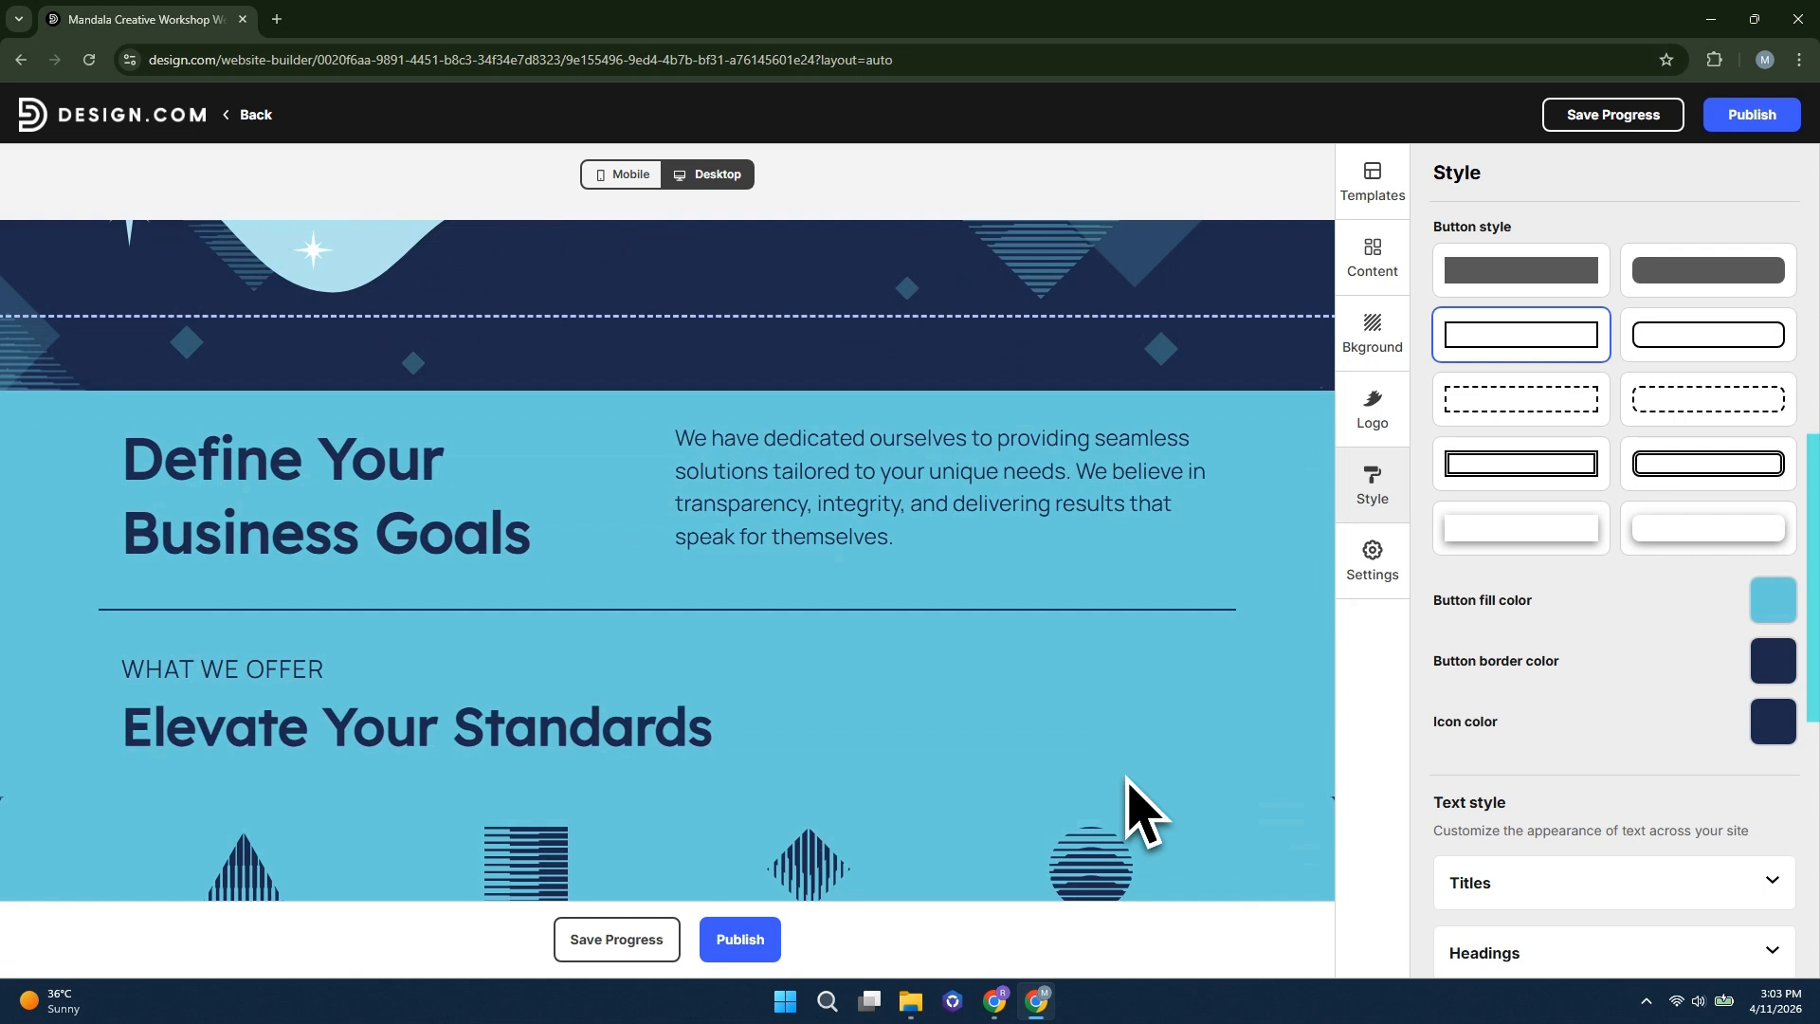
scroll(1130, 782, "down", 10)
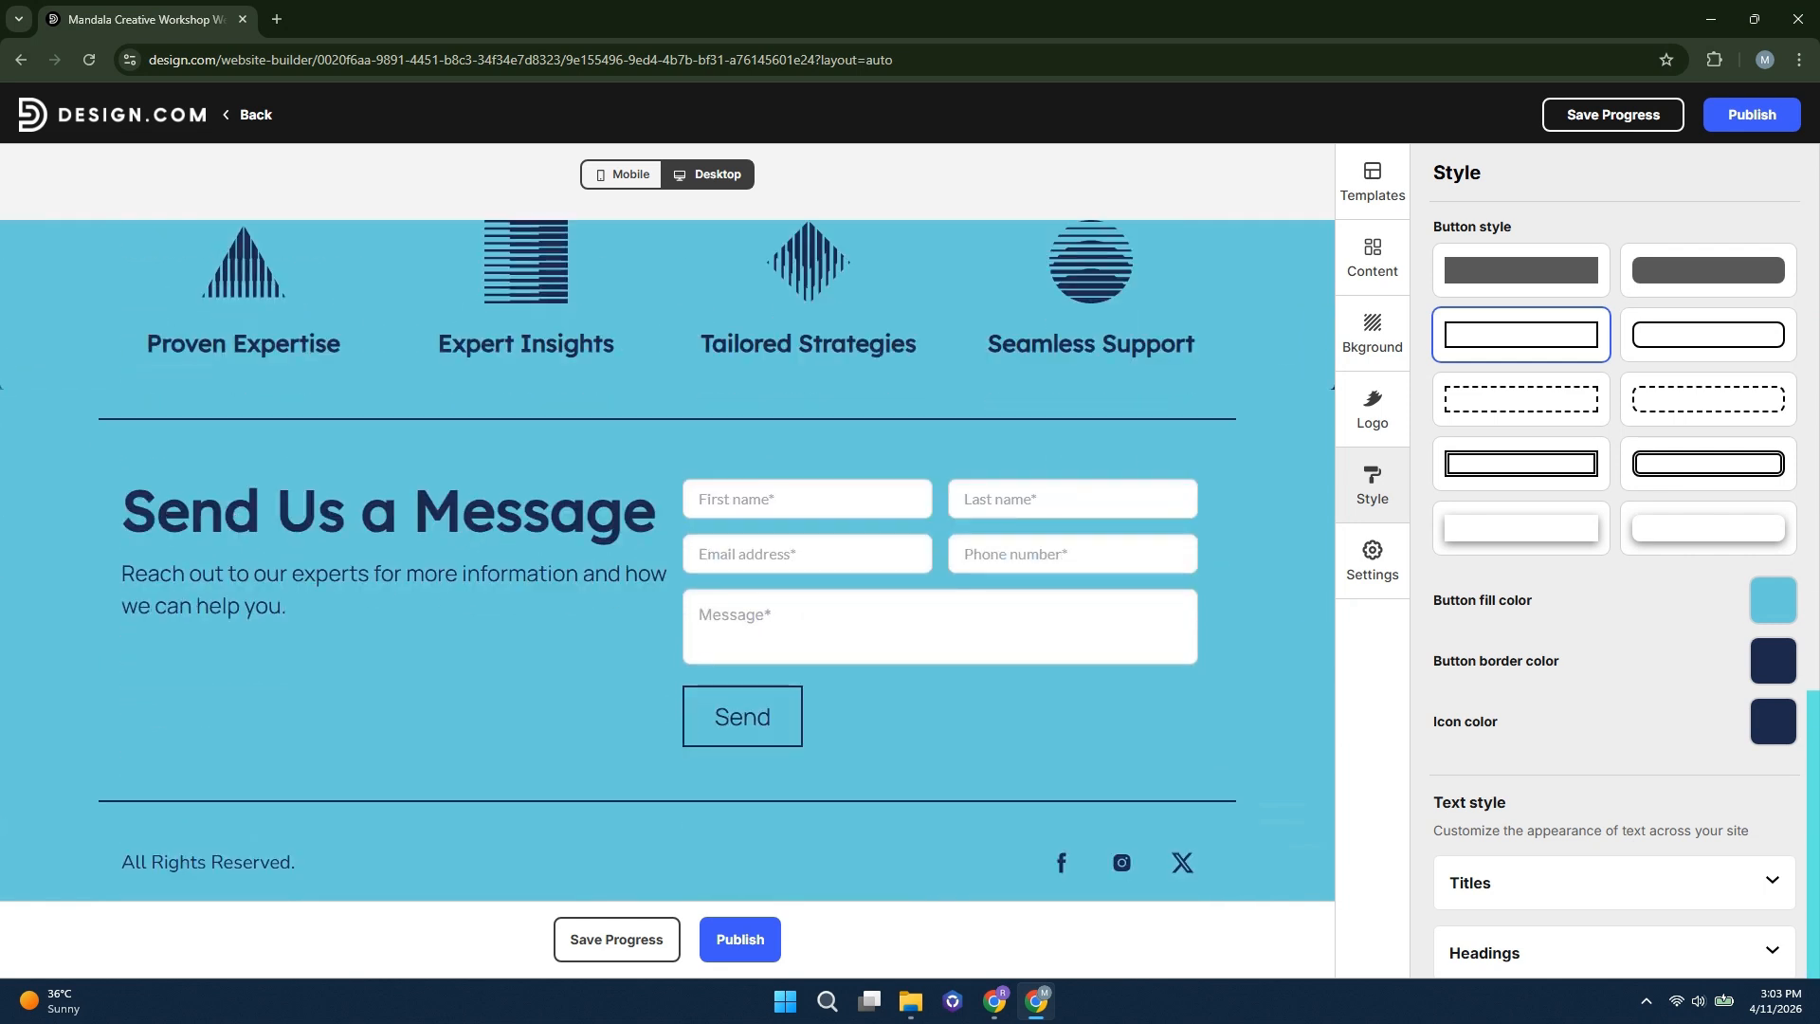
left_click(1688, 354)
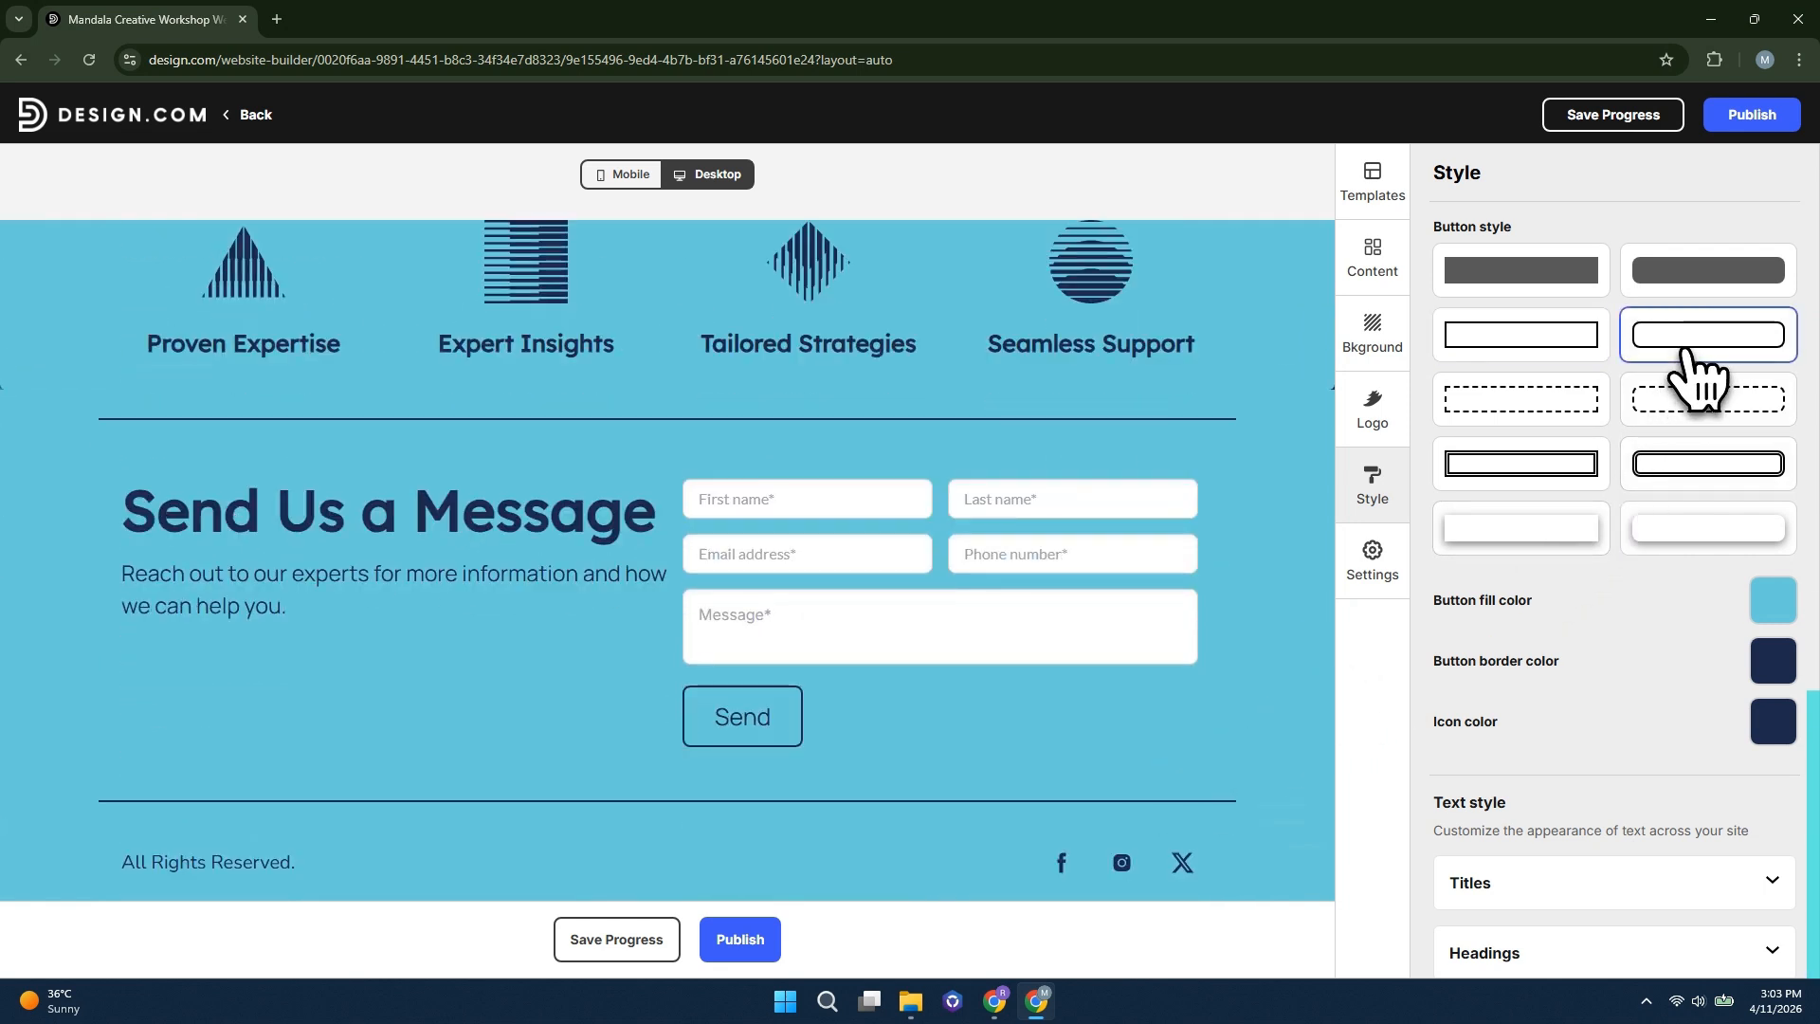
left_click(1704, 402)
left_click(1593, 406)
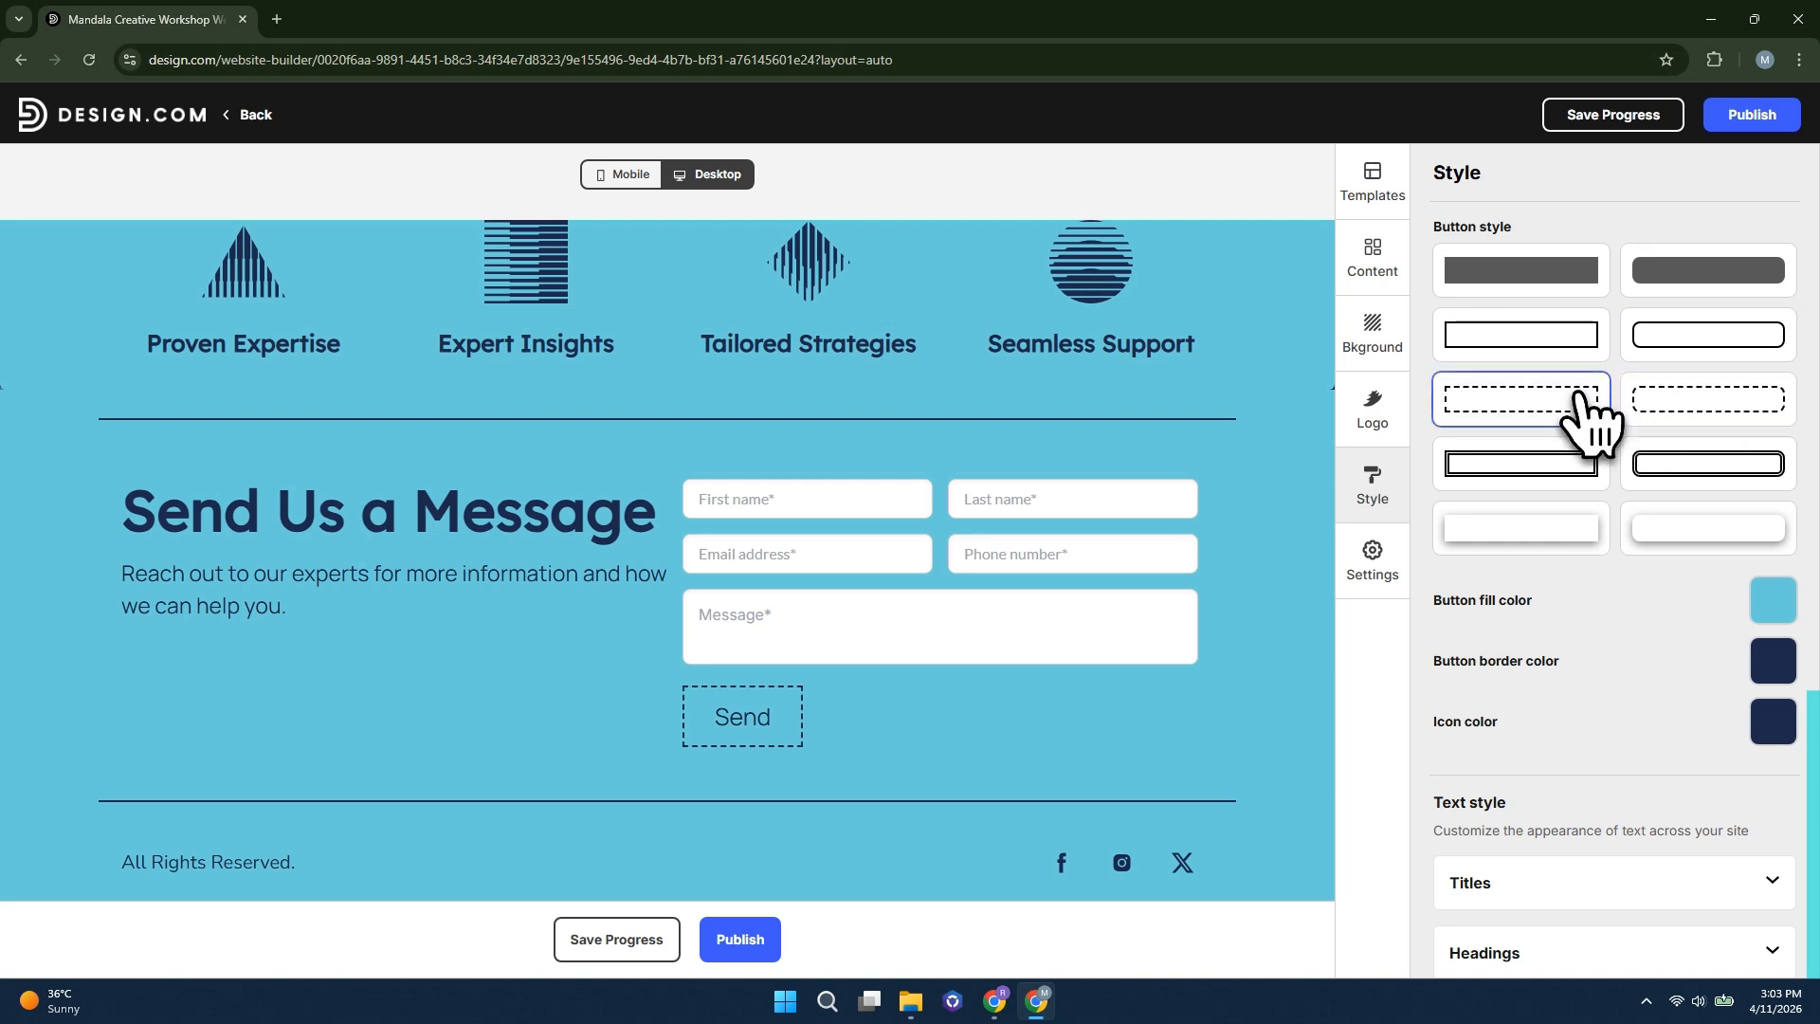
left_click(1543, 472)
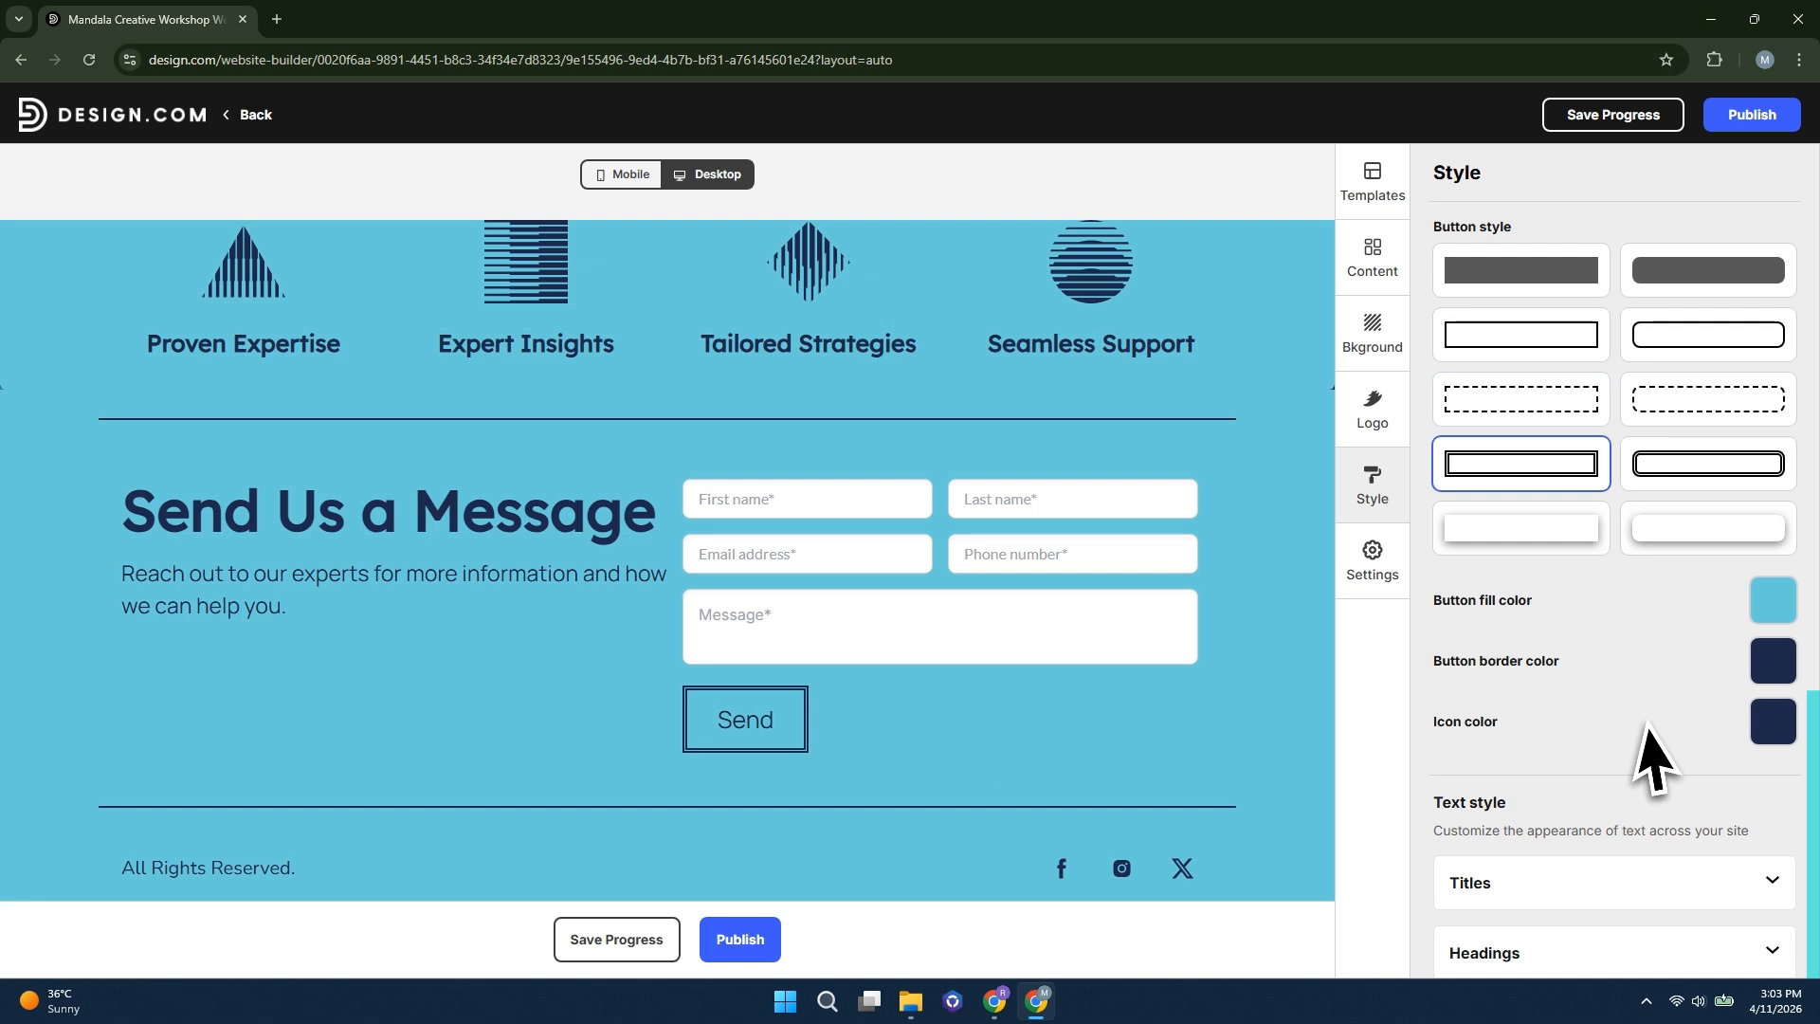
left_click(1697, 474)
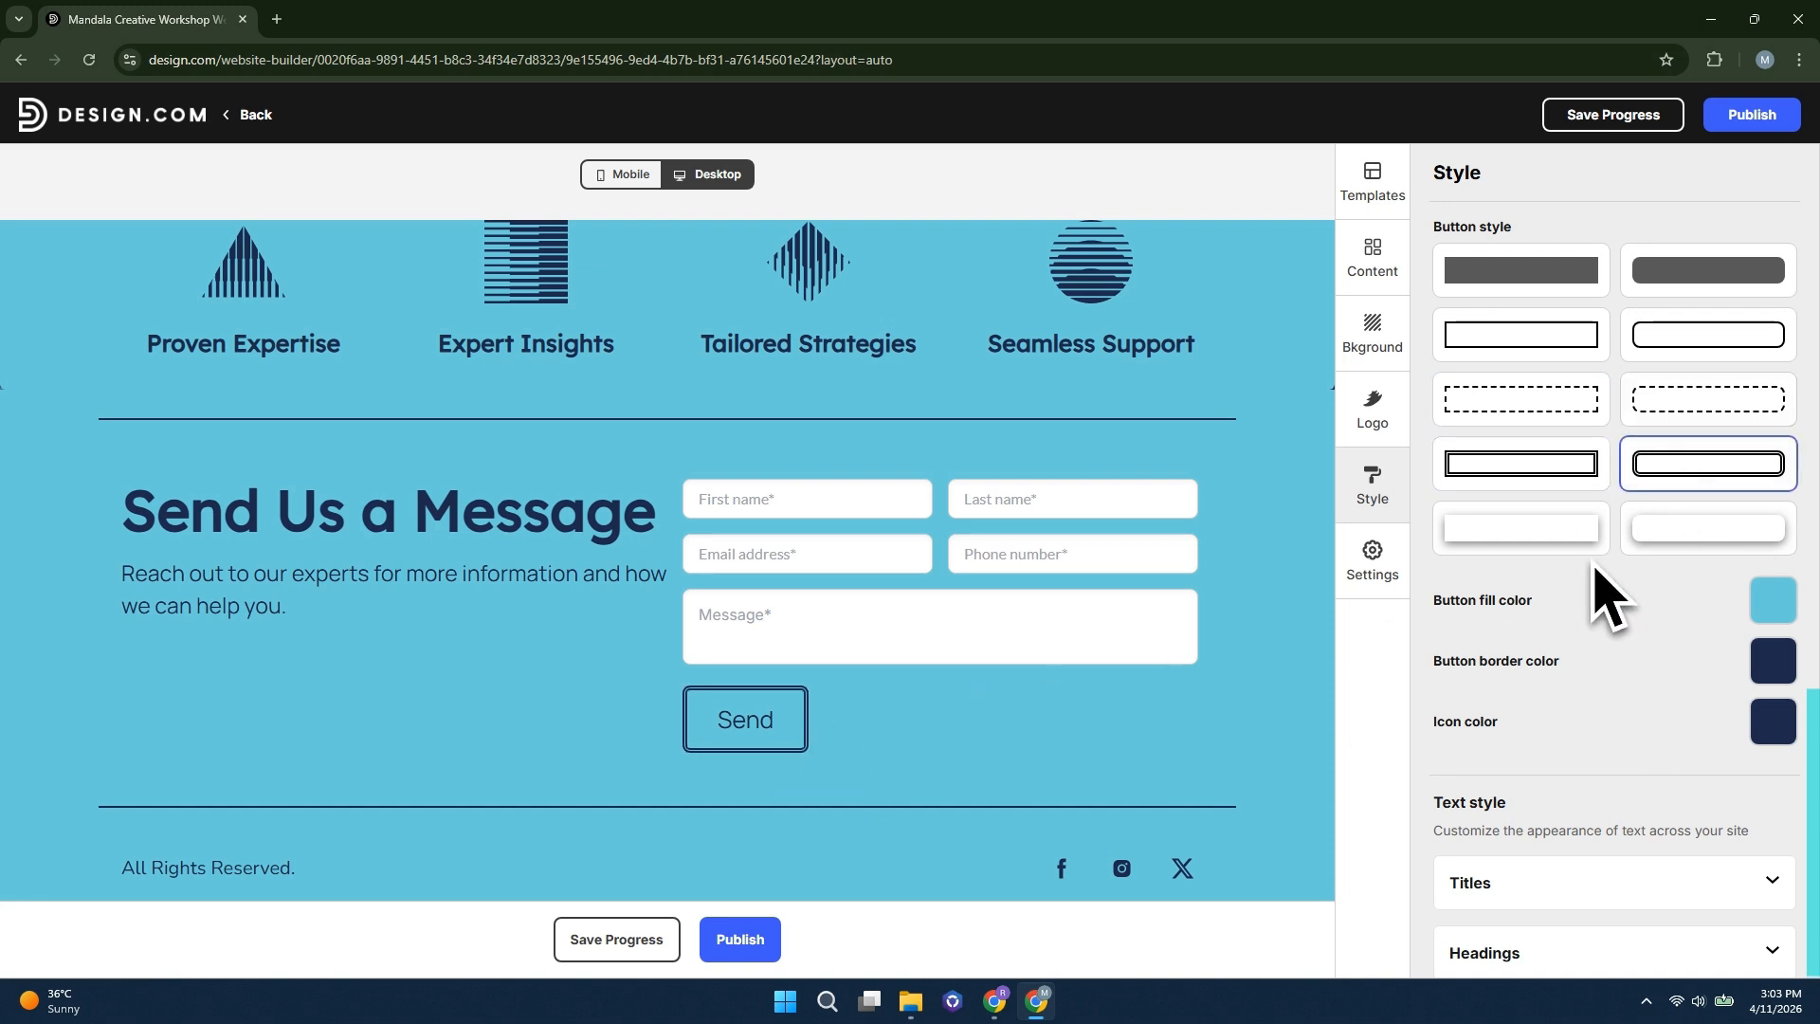
Try several recommended colors for the button fill and settle on the first one, light blue
scroll(1479, 512, "down", 2)
scroll(1497, 545, "up", 1)
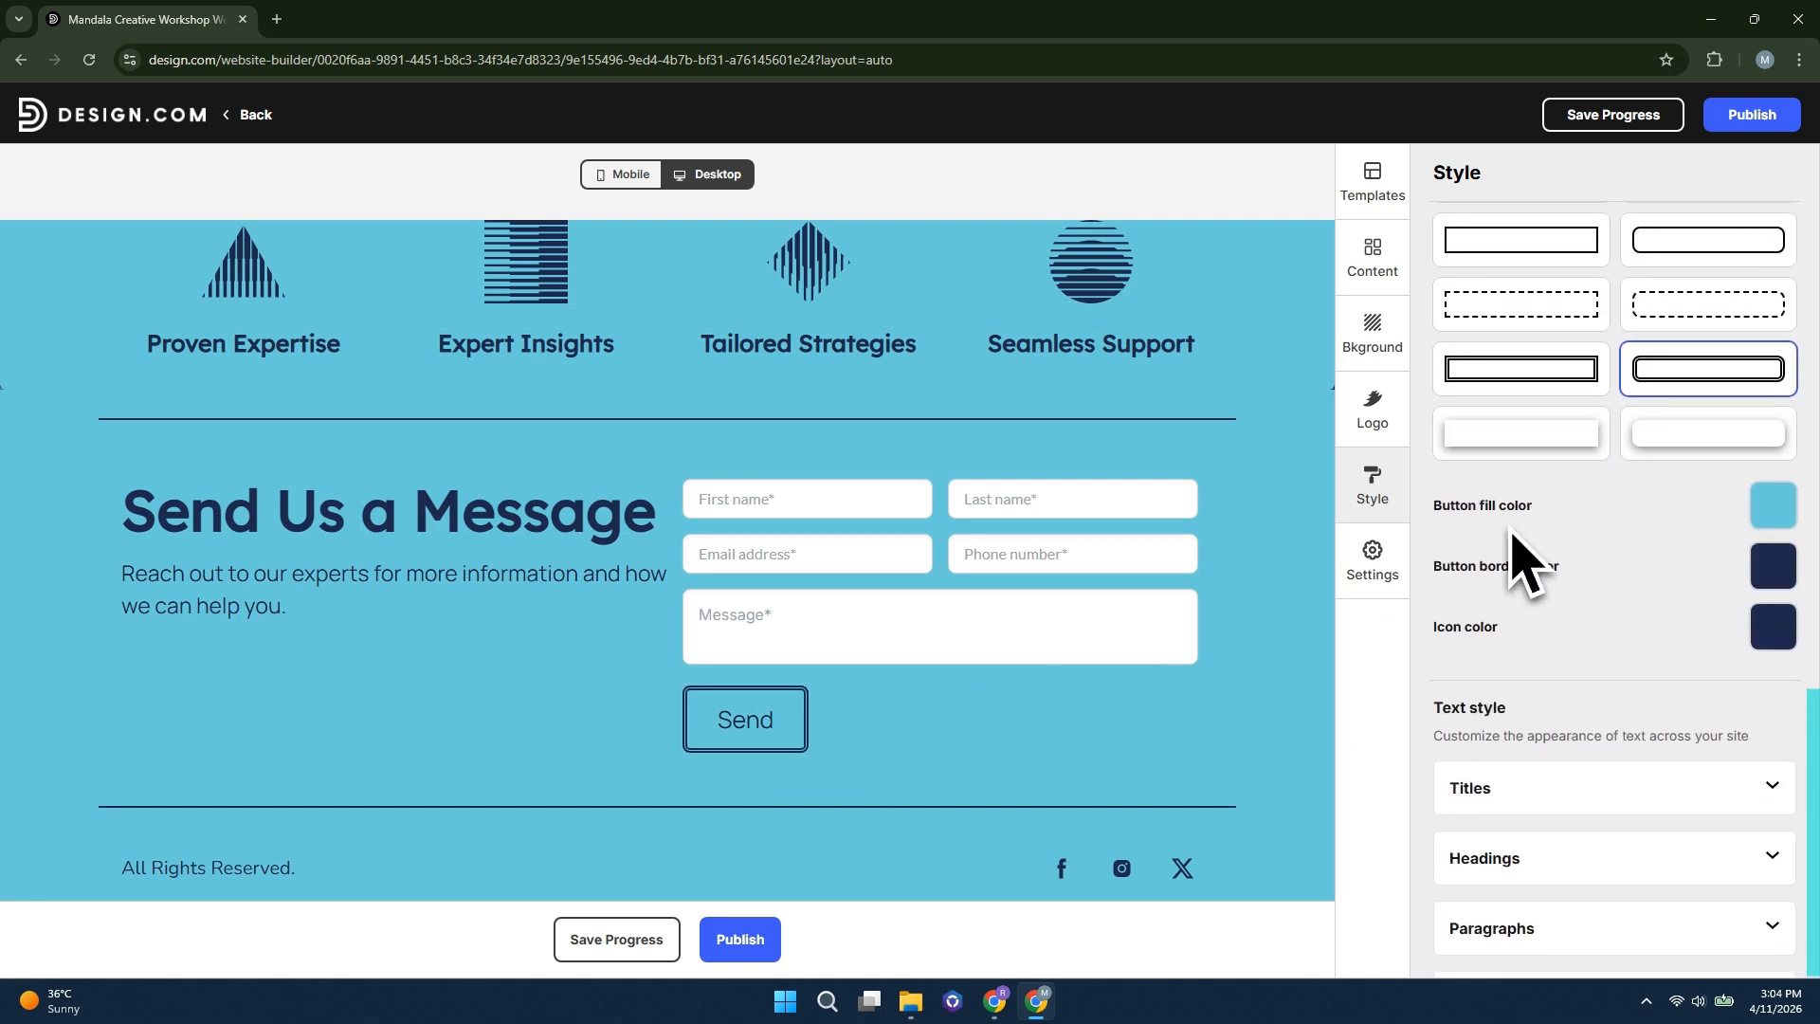
left_click(1773, 505)
left_click(1485, 276)
left_click(1524, 277)
left_click(1561, 277)
left_click(1599, 277)
left_click(1461, 283)
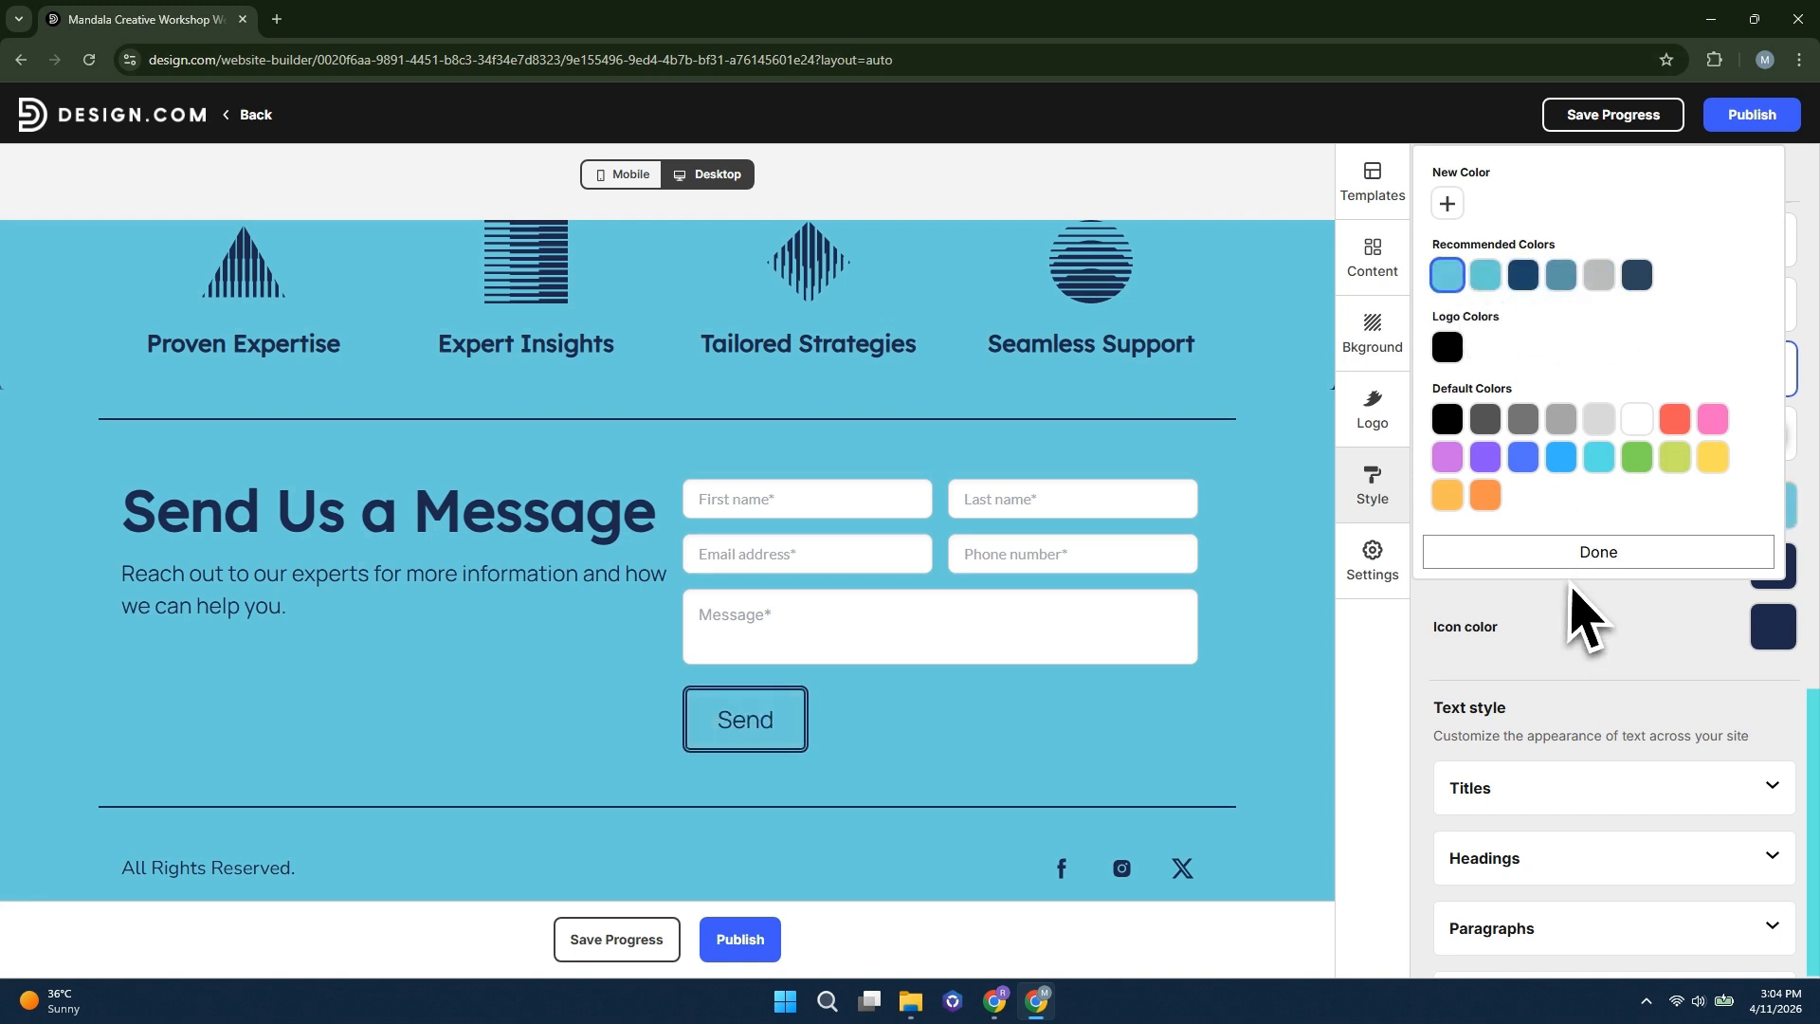
left_click(1569, 580)
Set the button border color to the black logo color after trying bright blue and turquoise
left_click(1769, 568)
left_click(1564, 461)
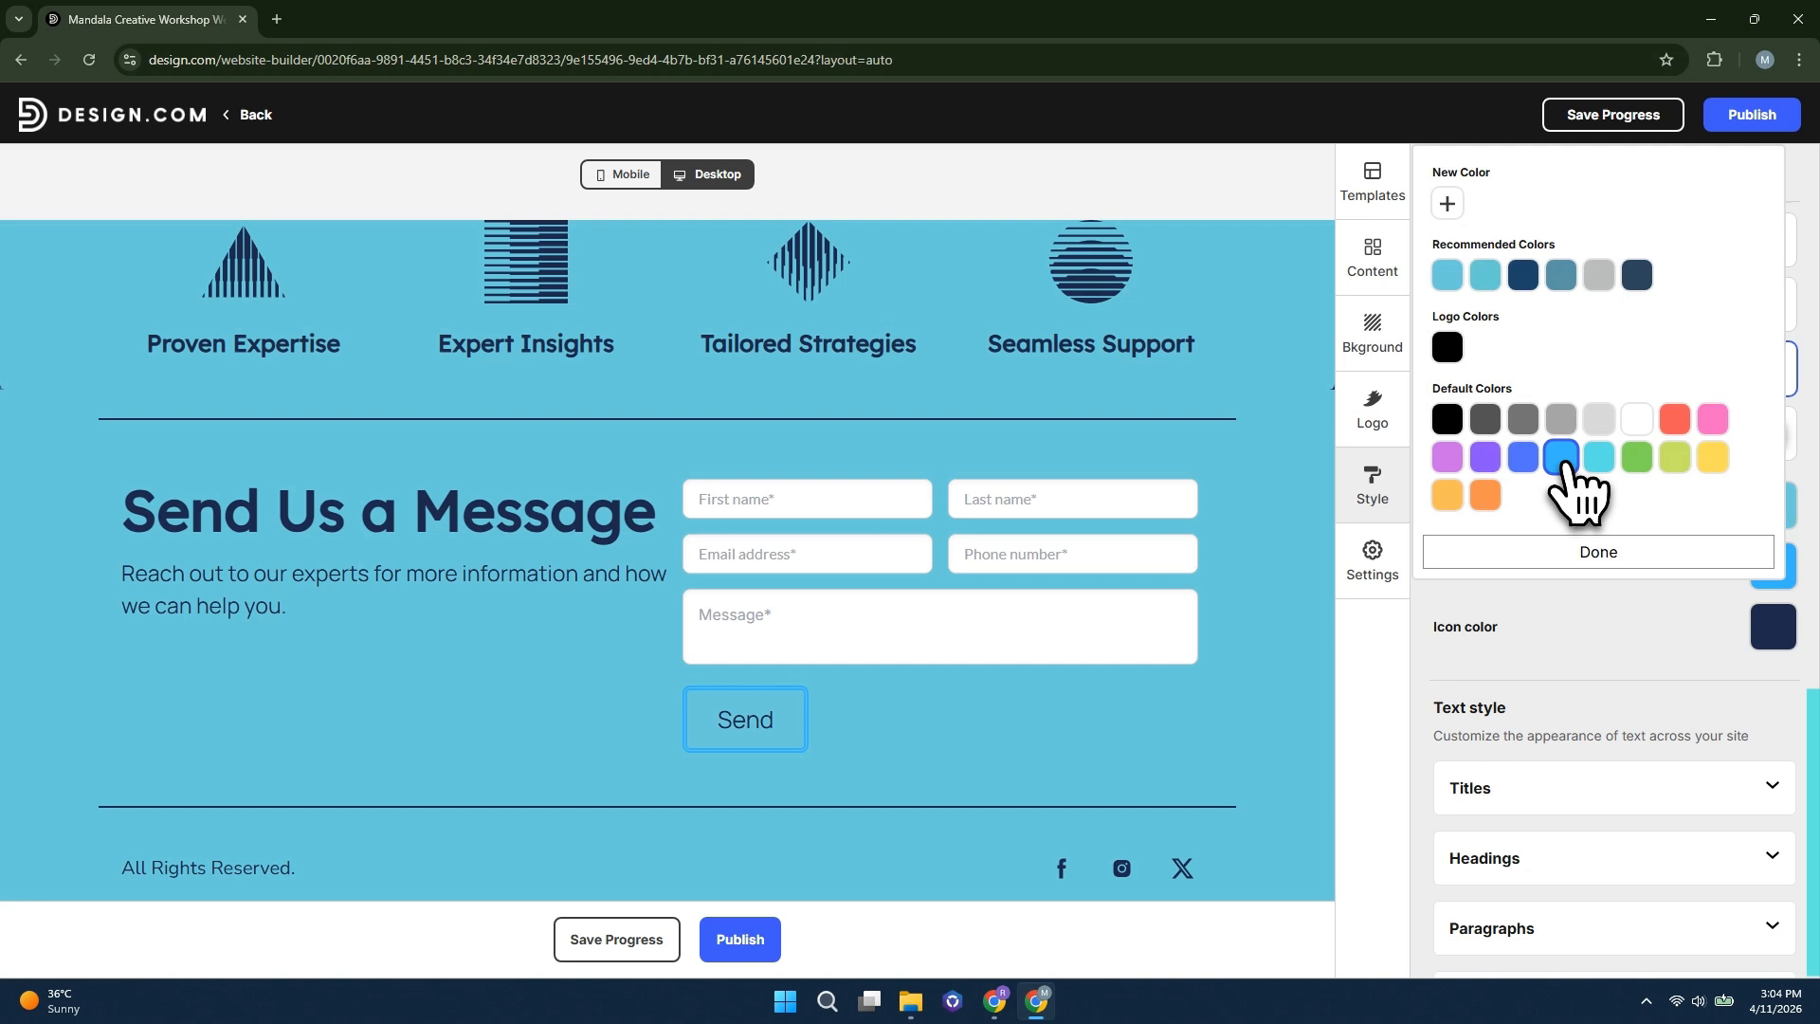
left_click(1496, 283)
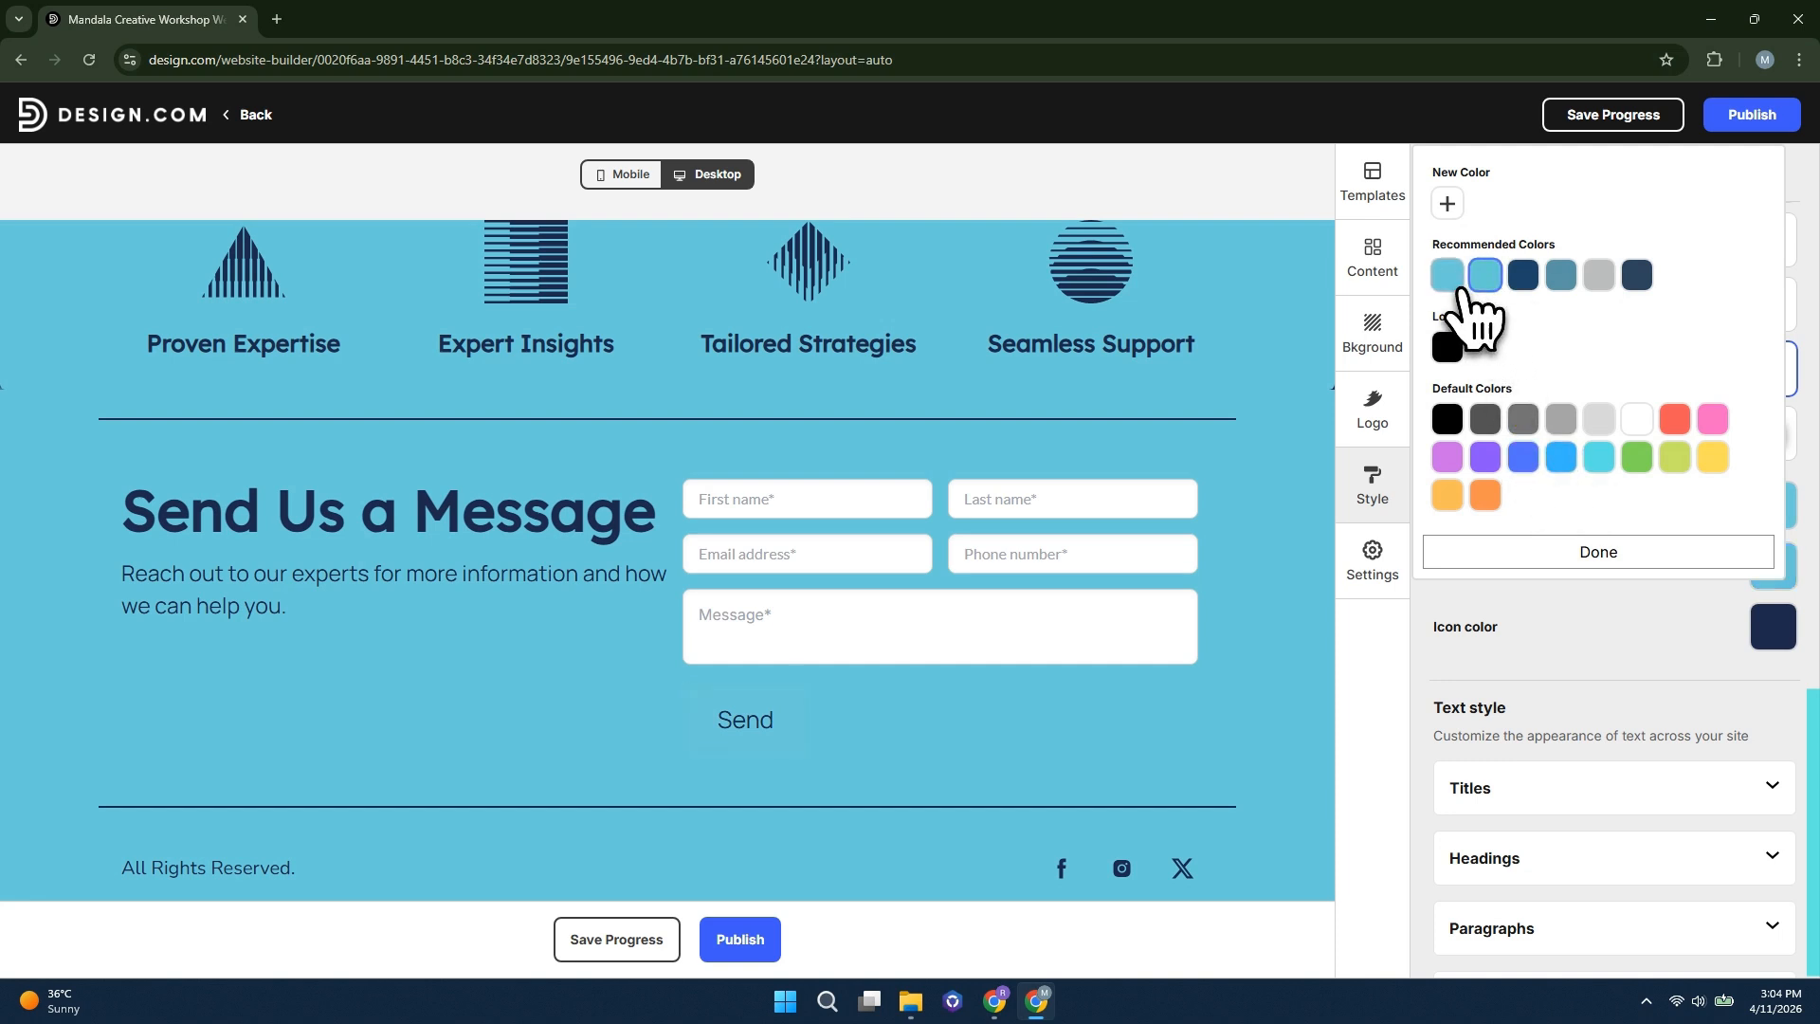
left_click(1448, 347)
left_click(1569, 597)
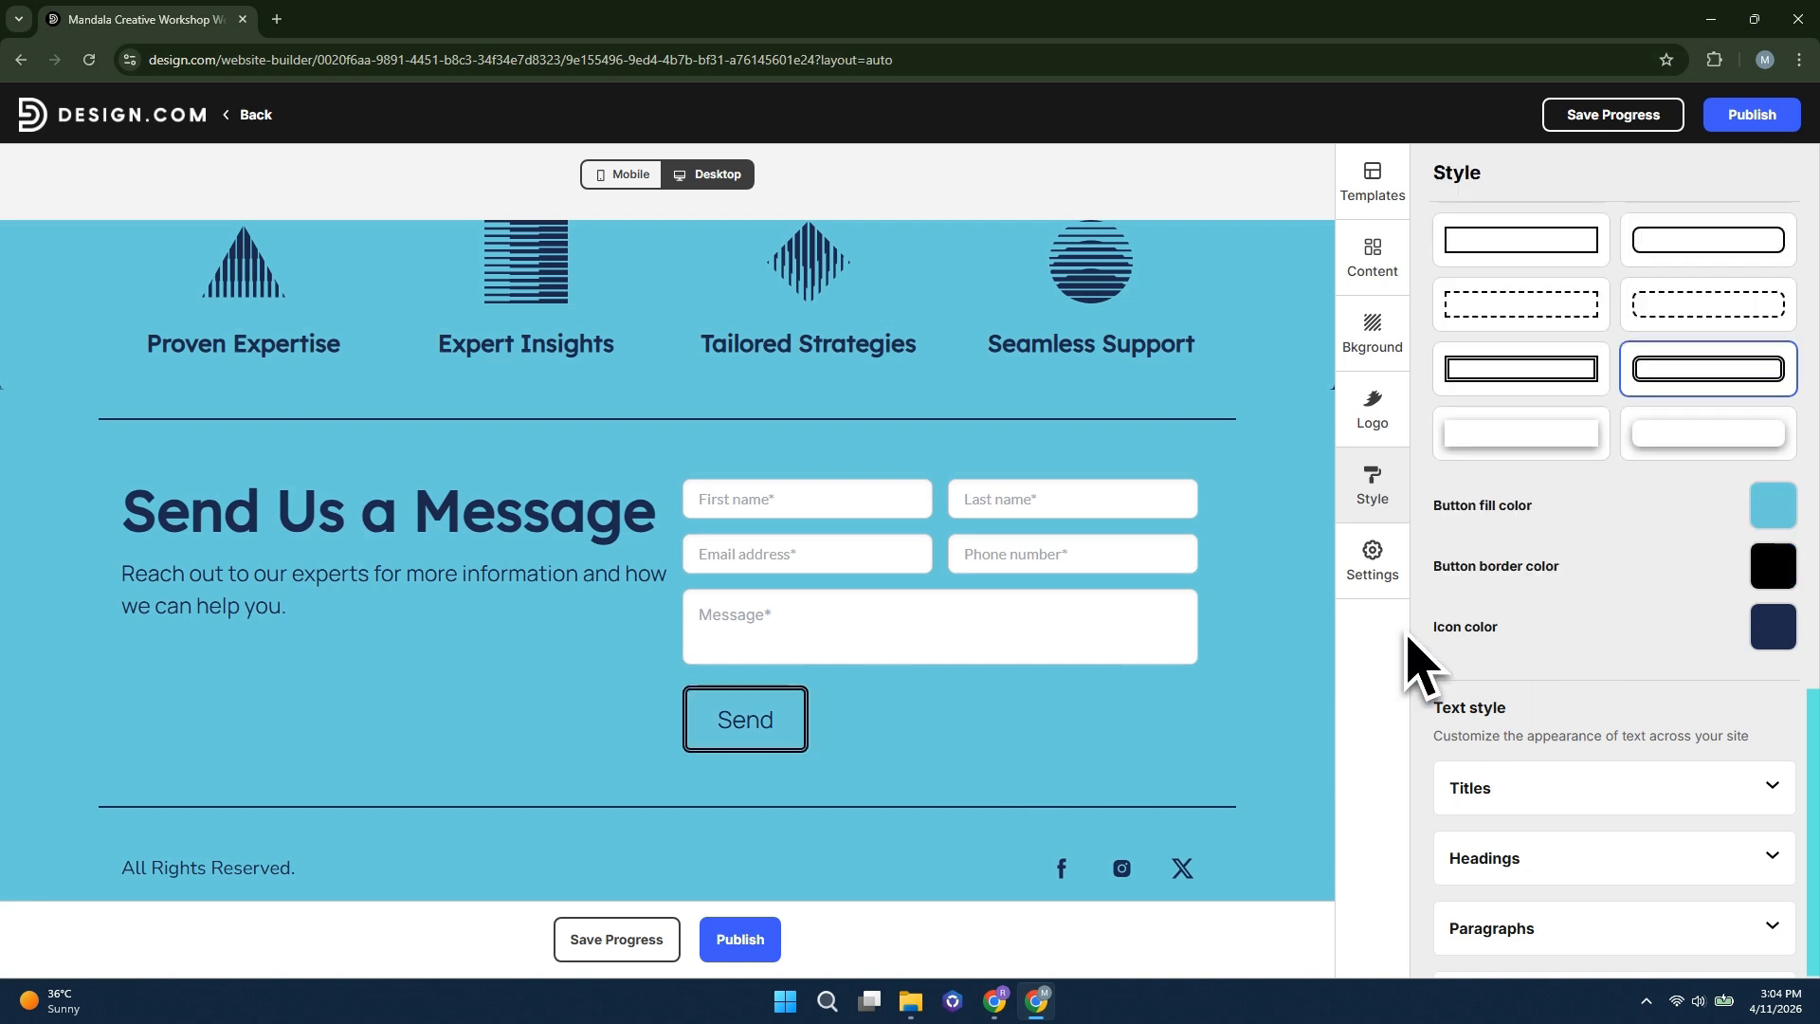
Set the icon color to the bright blue from the default colors and look over the remaining style options
left_click(1772, 627)
left_click(1523, 490)
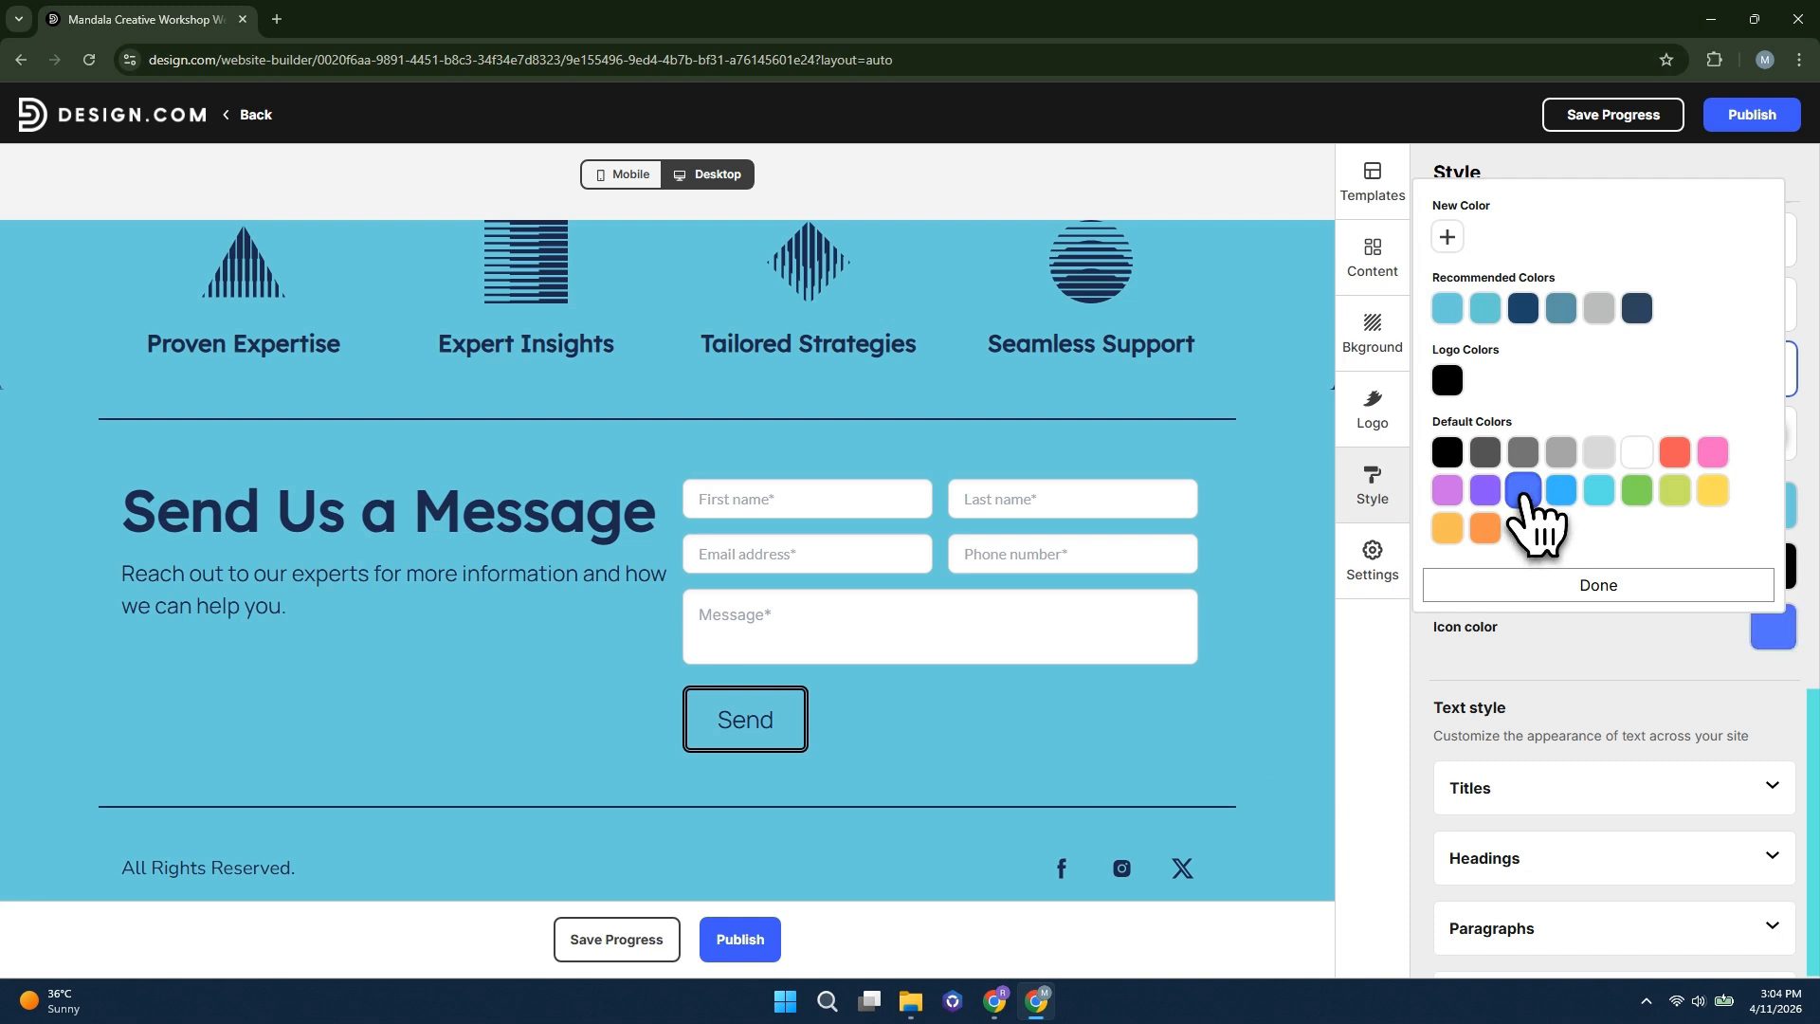
left_click(1650, 725)
scroll(1645, 679, "down", 1)
scroll(1573, 772, "up", 1)
scroll(1611, 699, "up", 1)
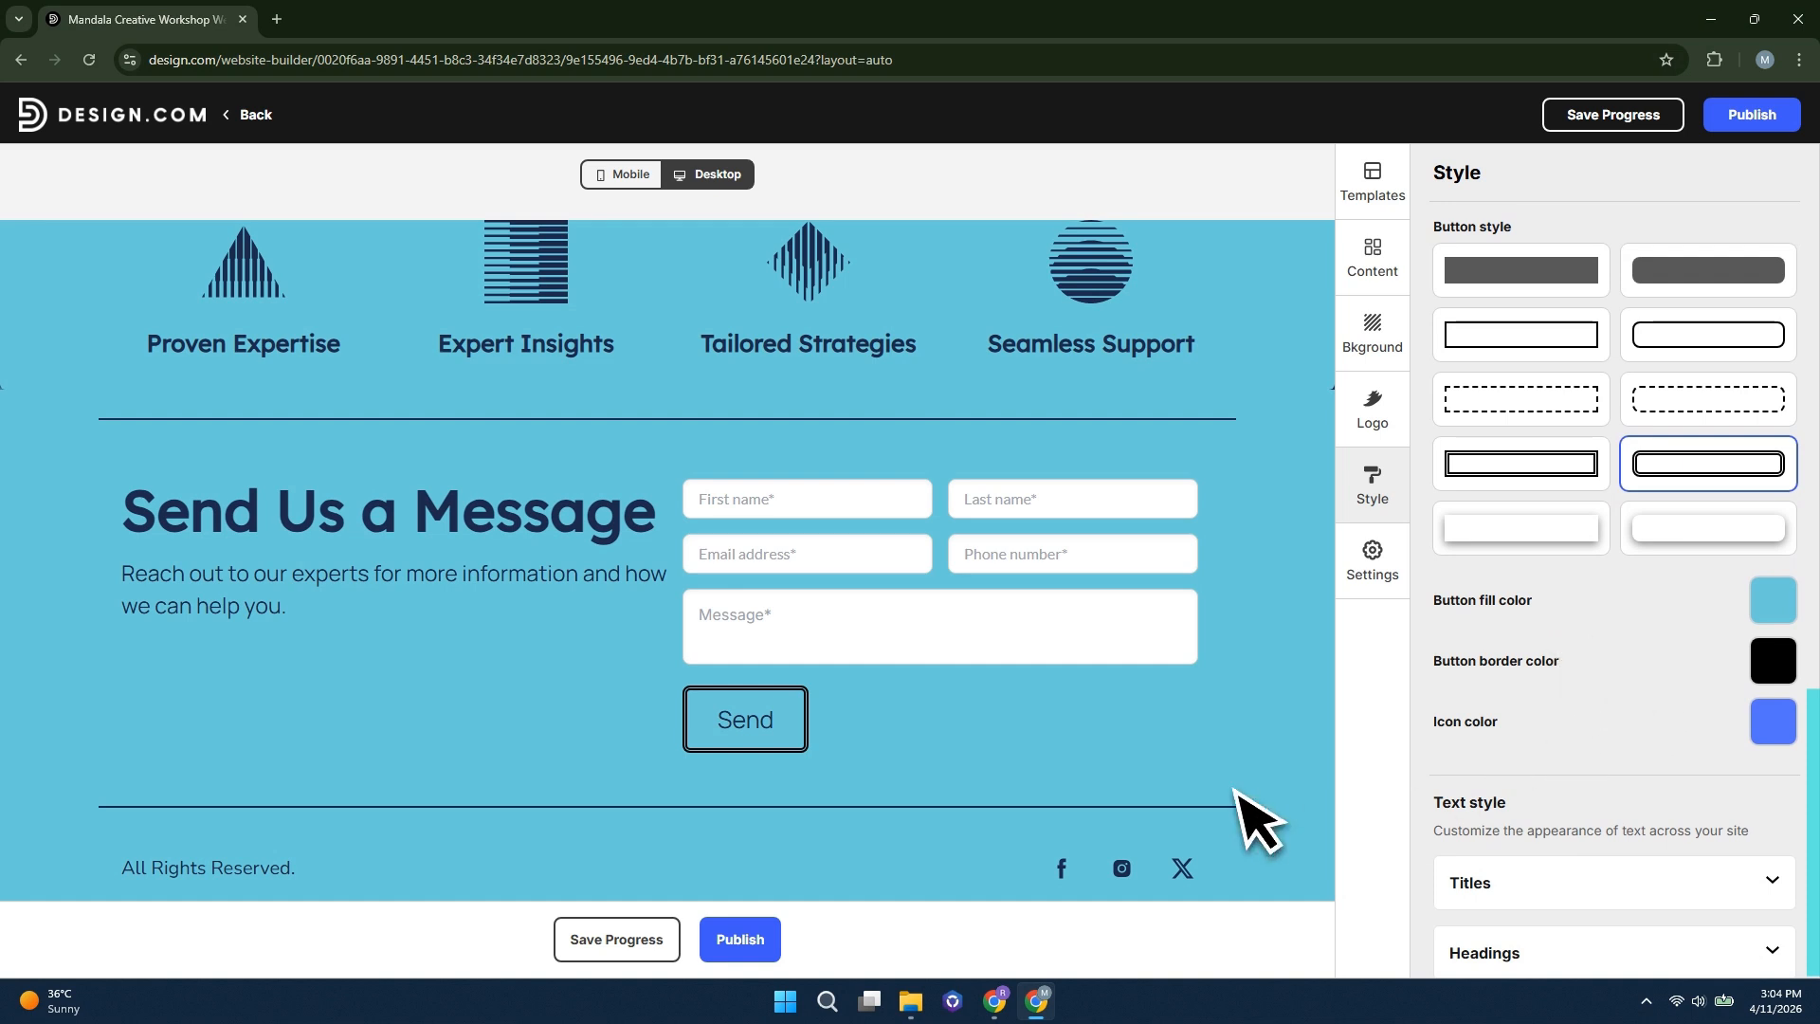
Preview the whole page in the mobile layout and return to the desktop layout
left_click(629, 181)
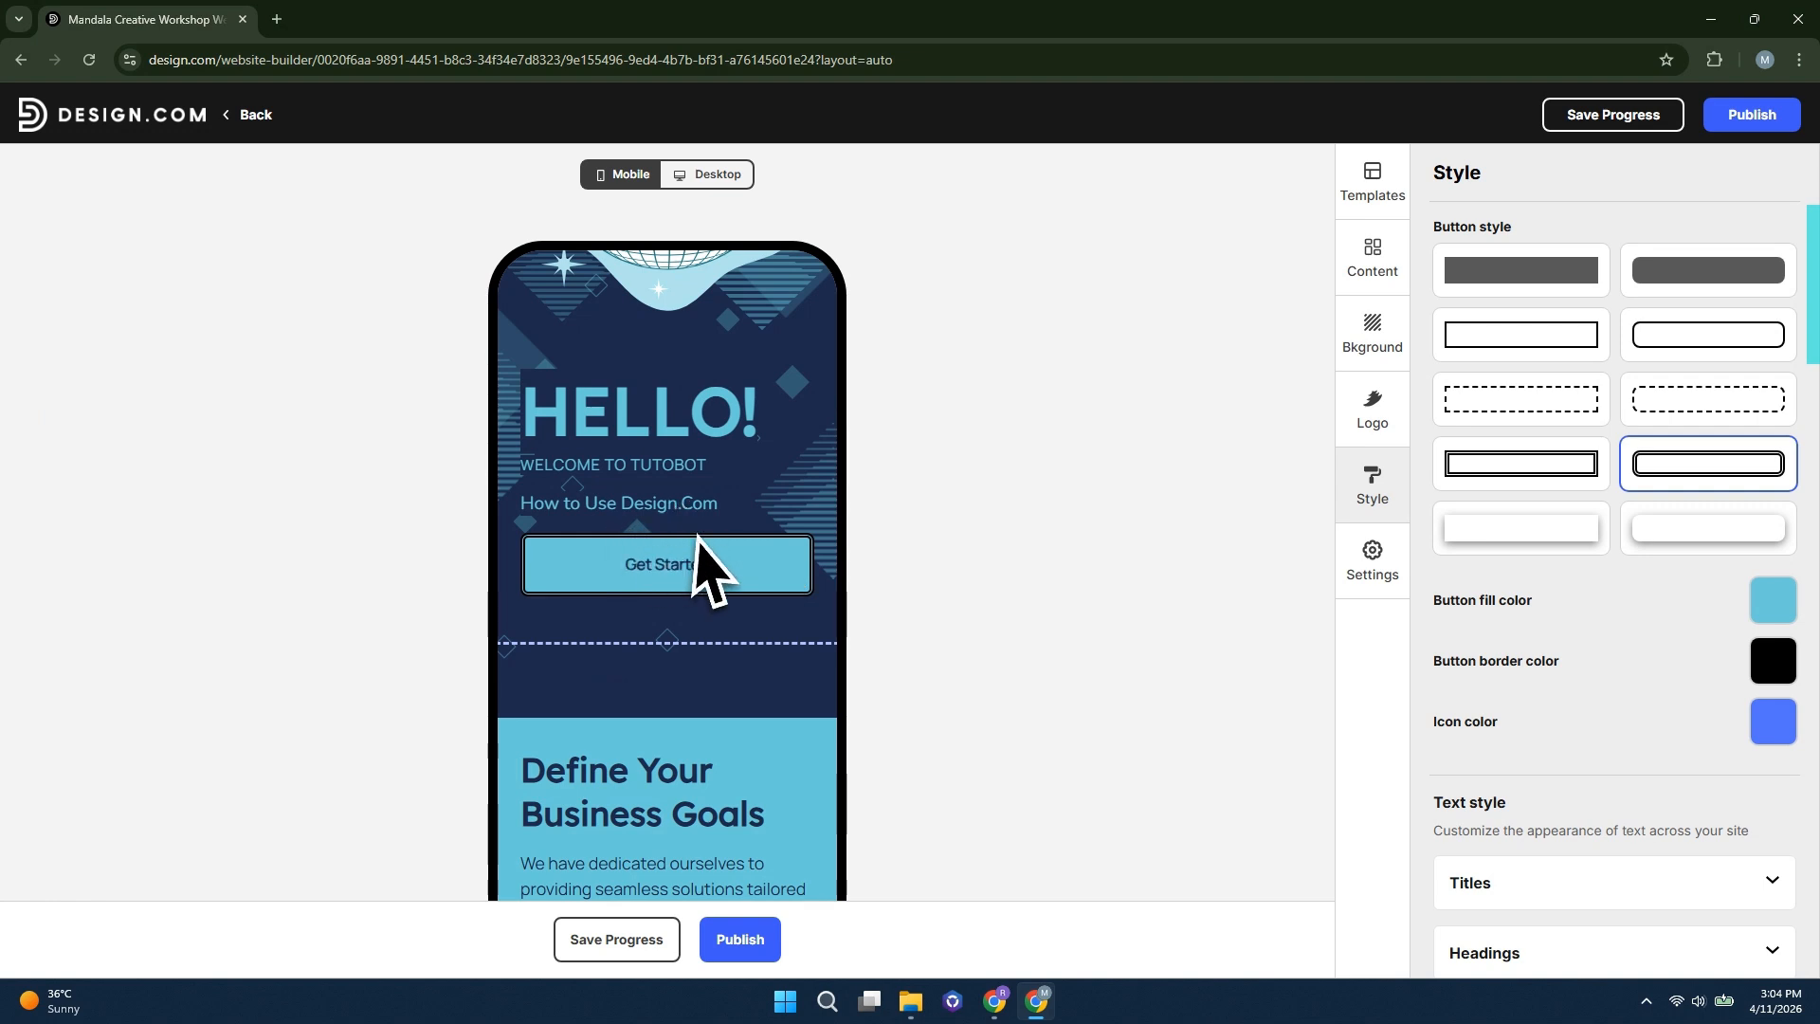
scroll(1014, 664, "down", 1)
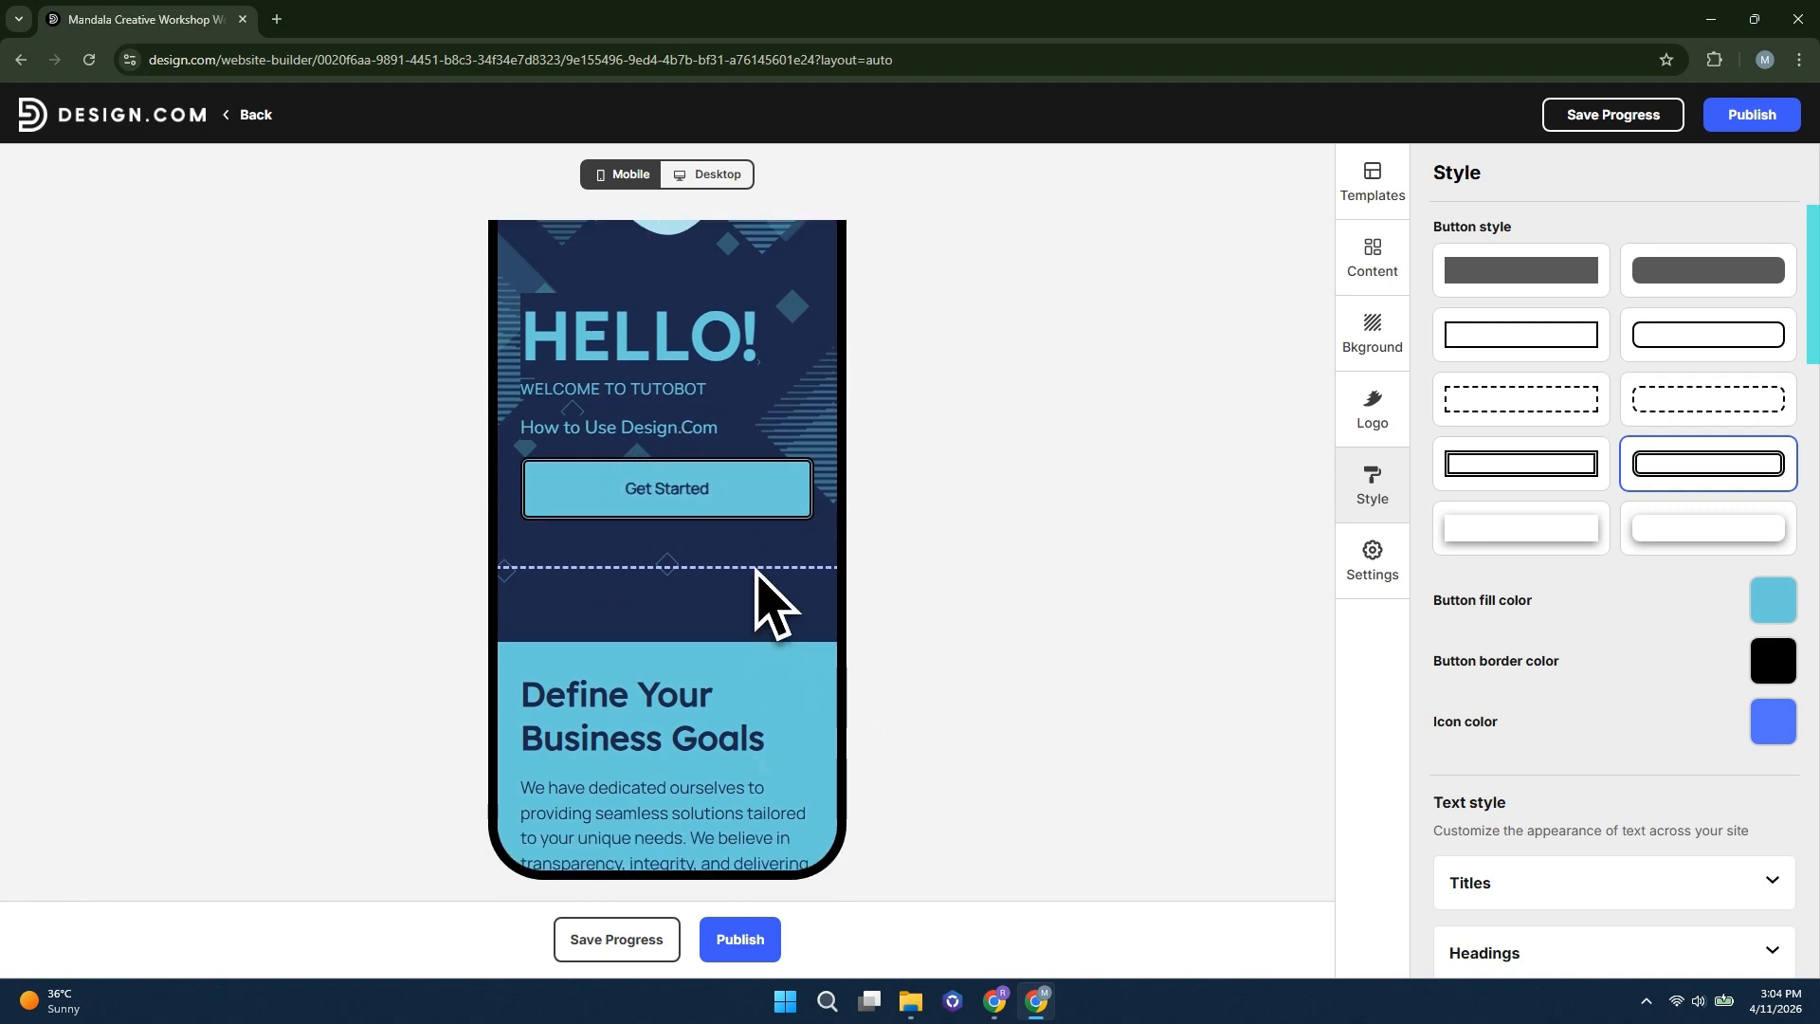
scroll(755, 569, "up", 2)
scroll(756, 568, "down", 13)
scroll(731, 781, "down", 7)
scroll(713, 772, "up", 10)
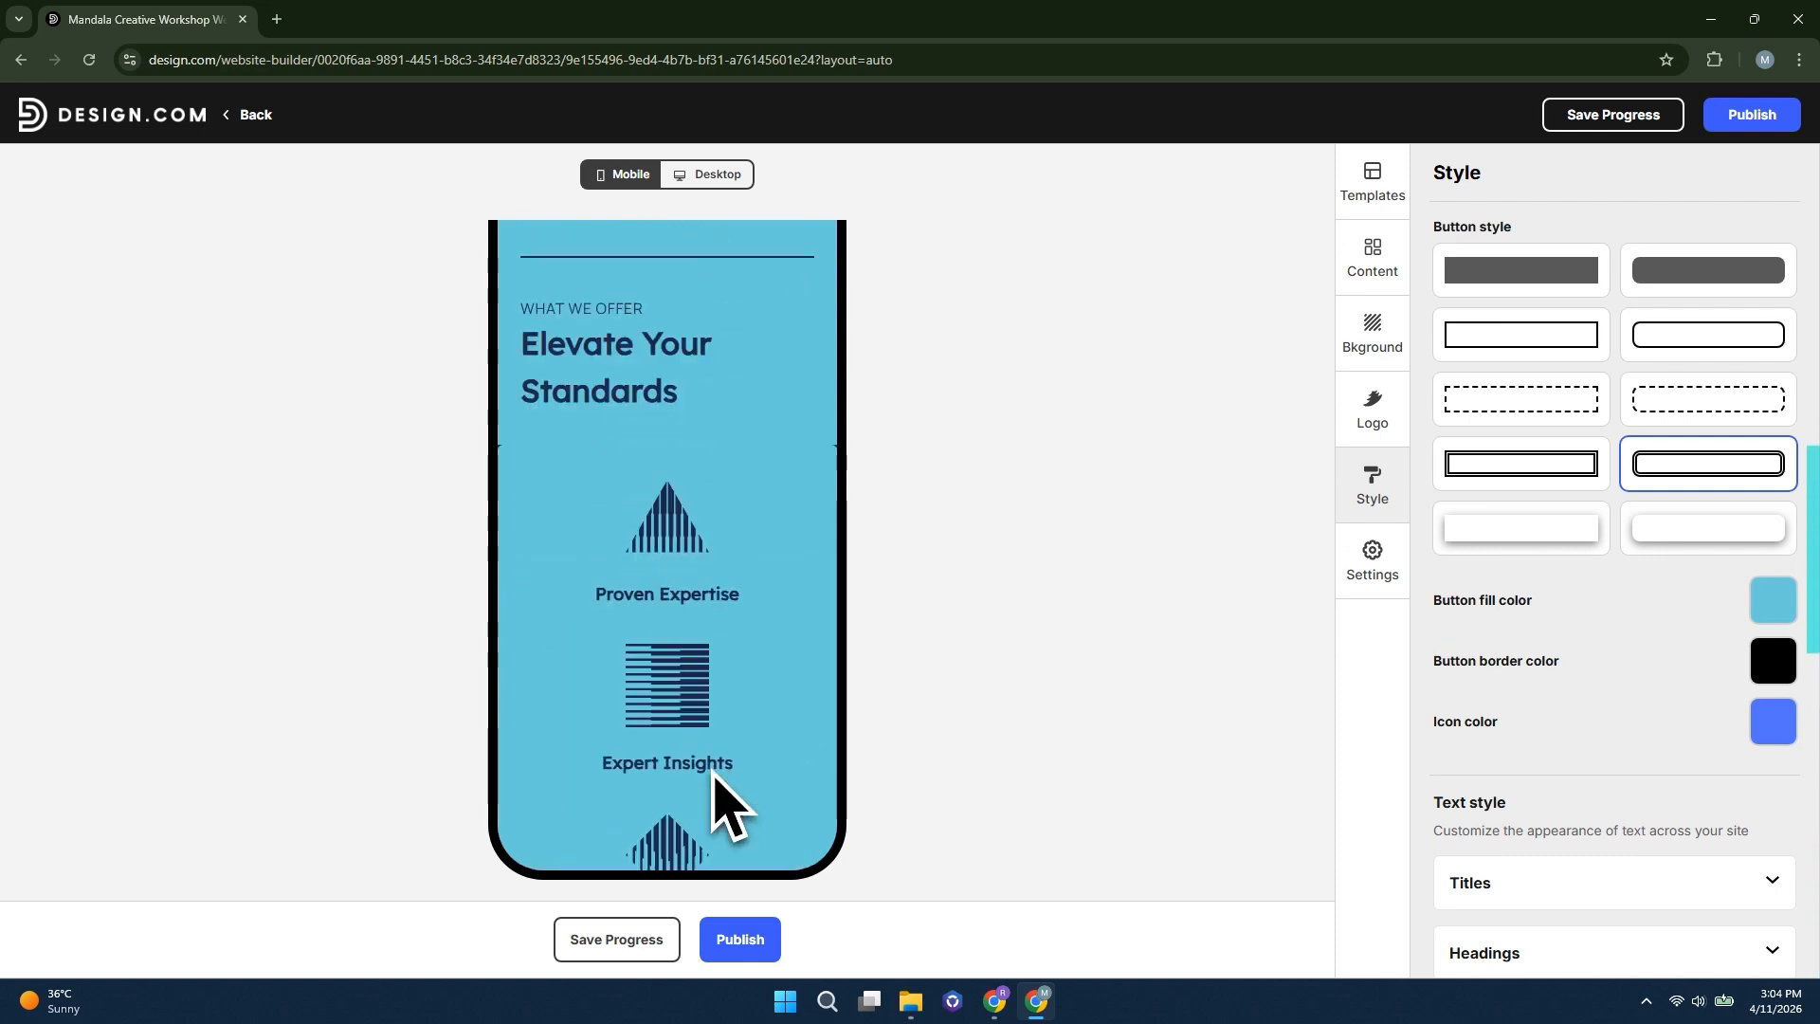
scroll(720, 801, "up", 10)
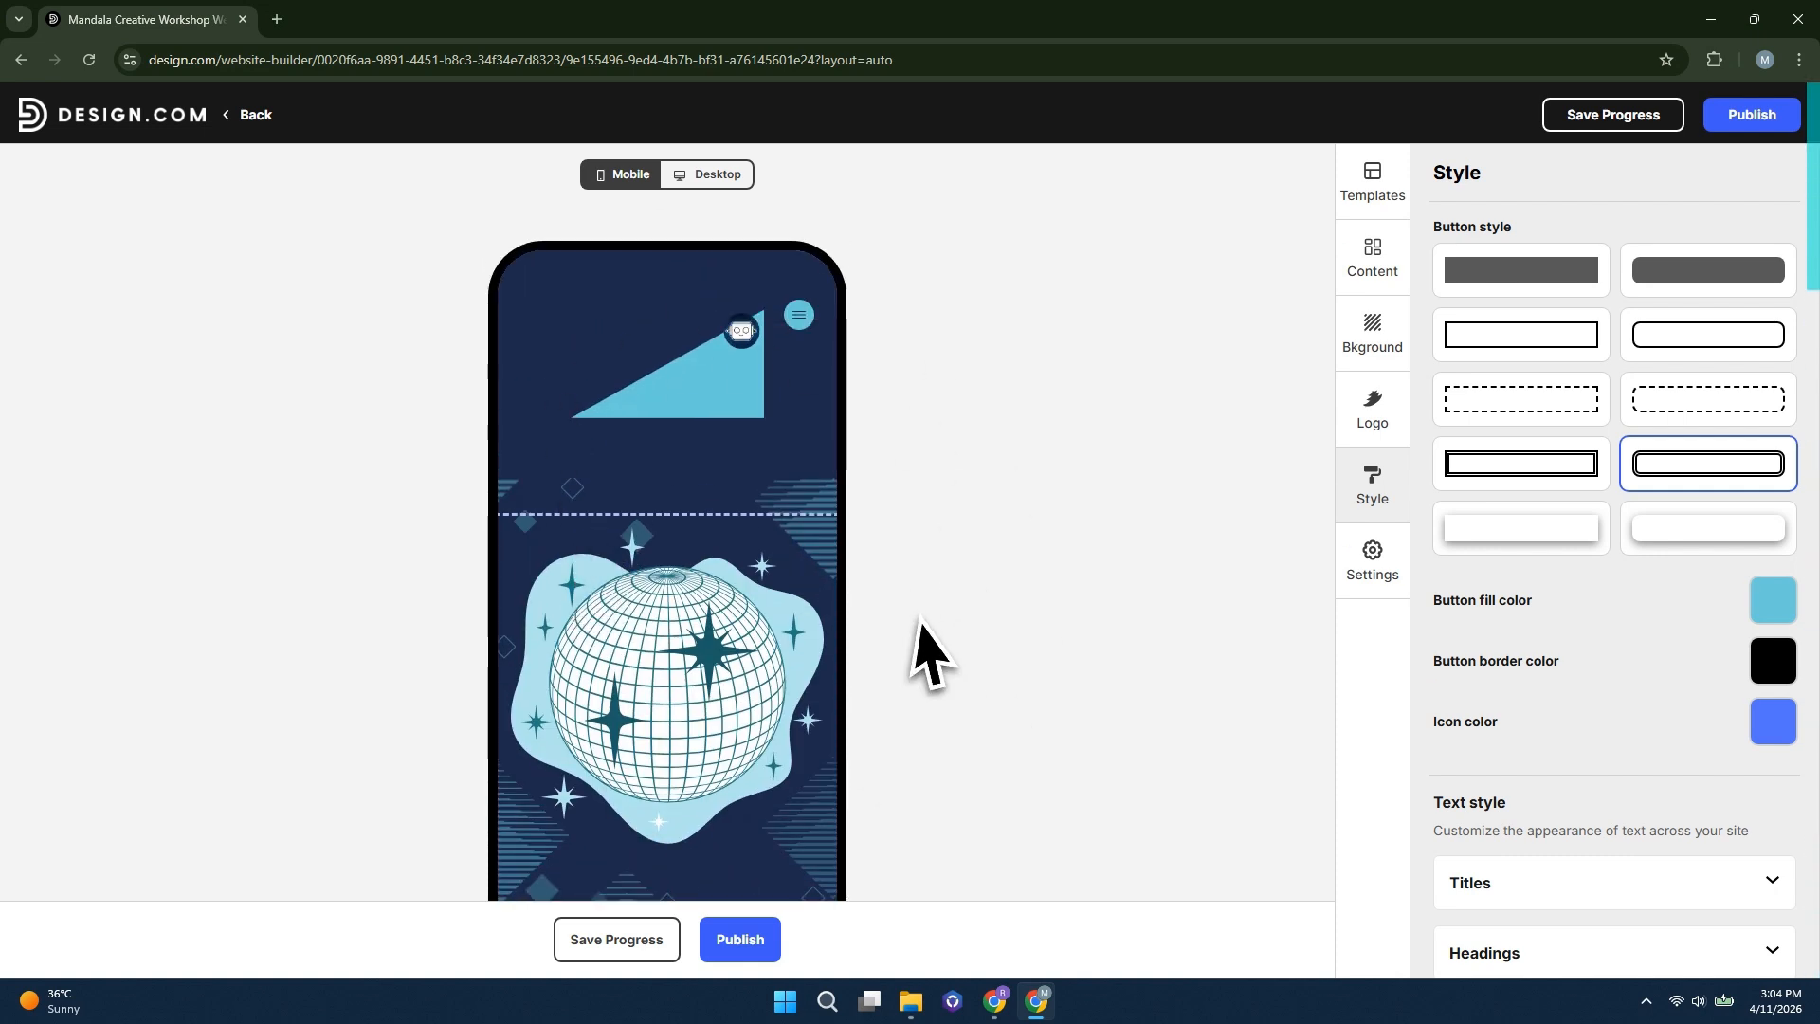
left_click(720, 185)
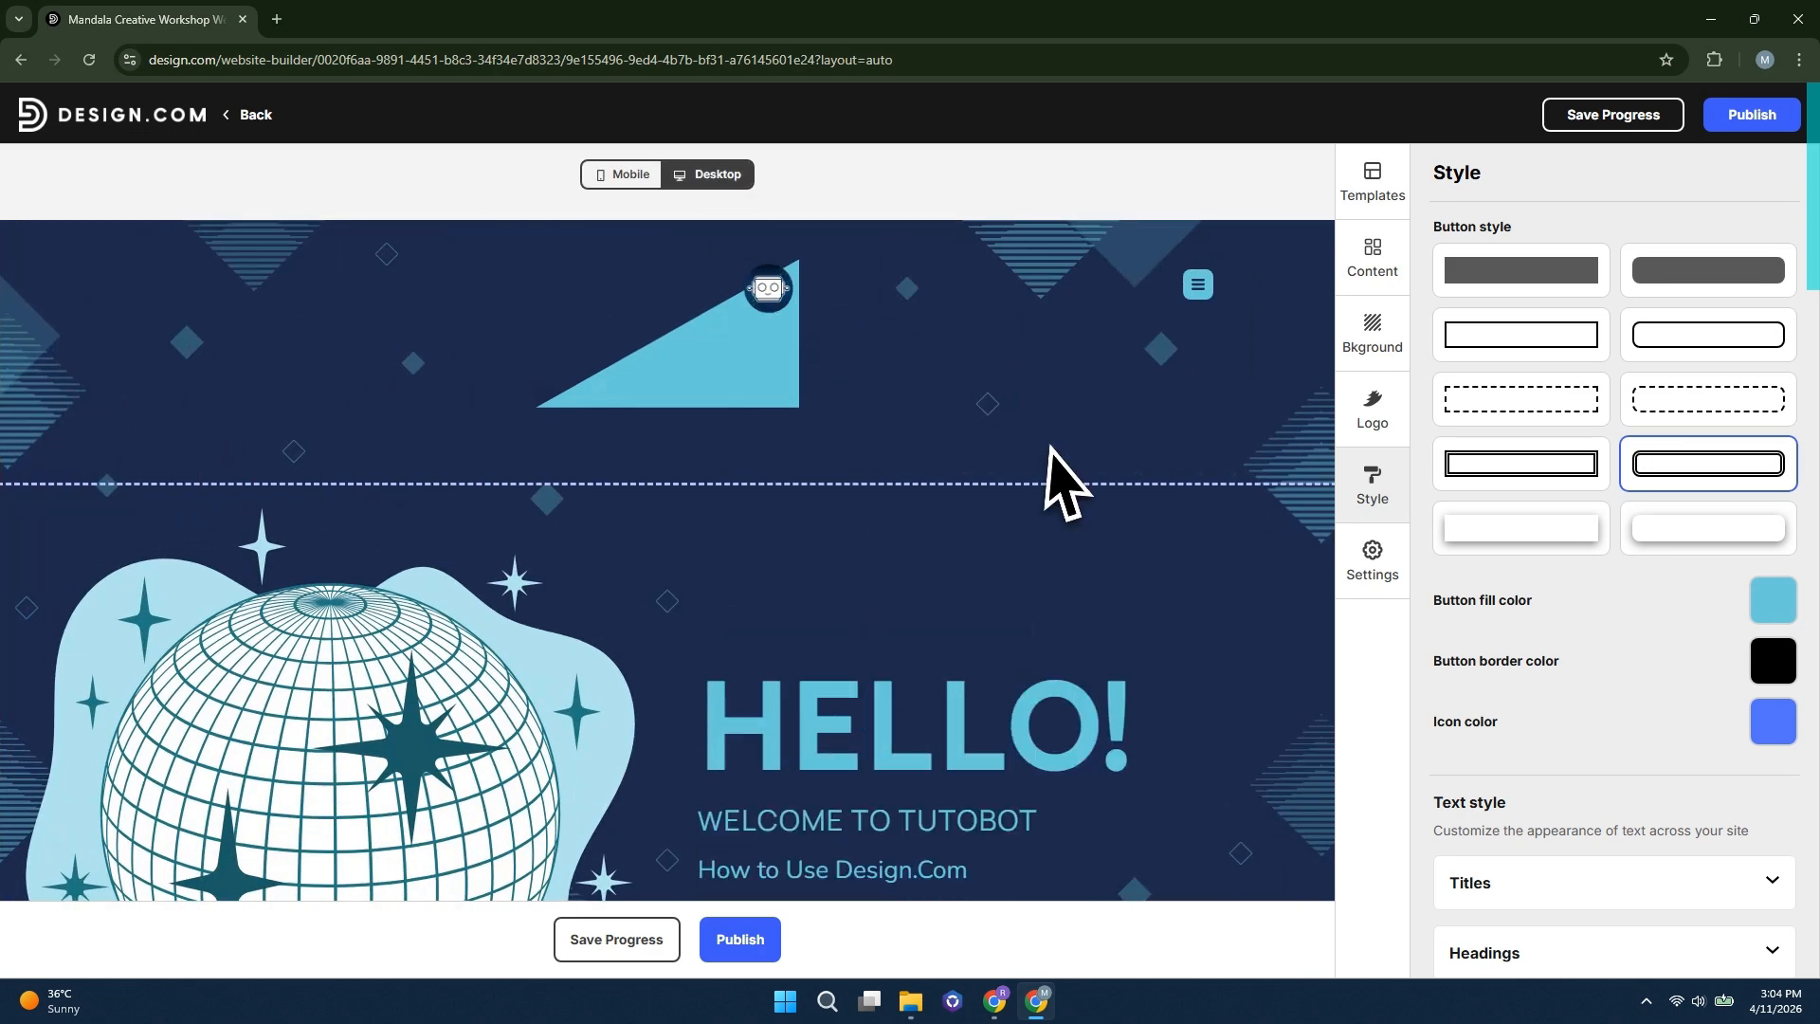
scroll(1129, 670, "down", 10)
scroll(389, 800, "down", 3)
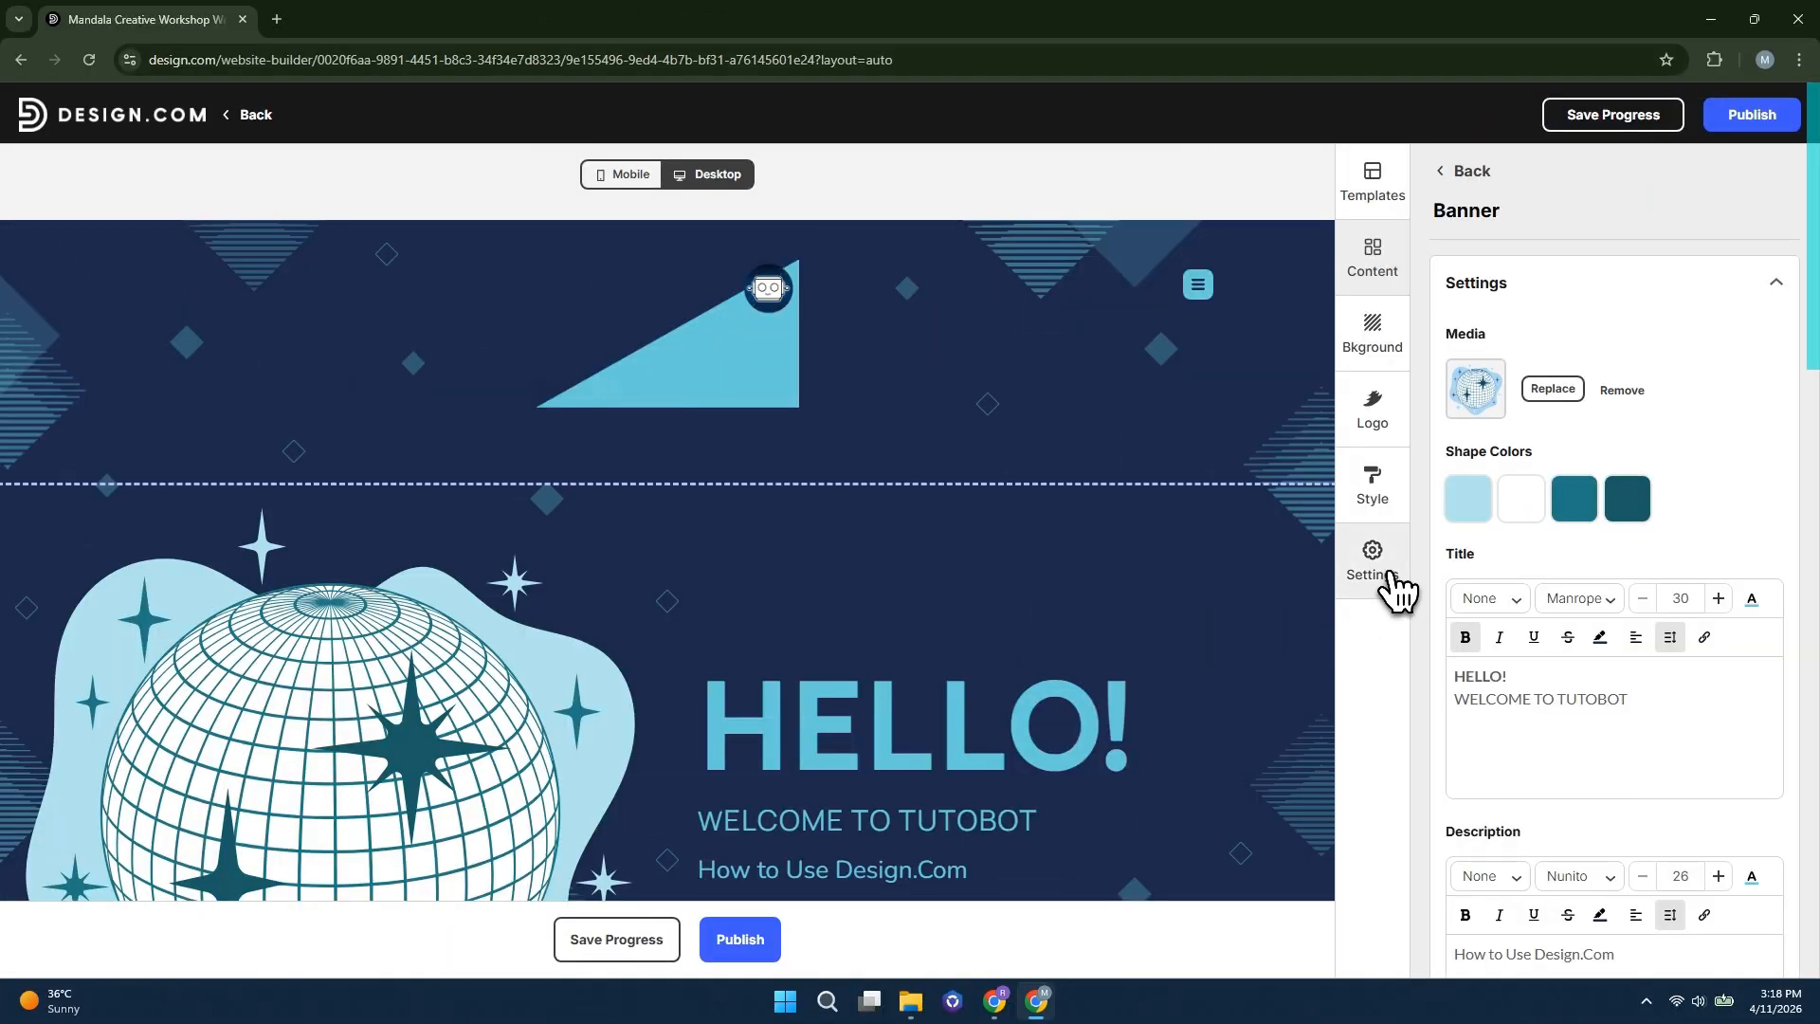
Try to upload a favicon image in the site's SEO settings and return to the settings overview
left_click(1395, 590)
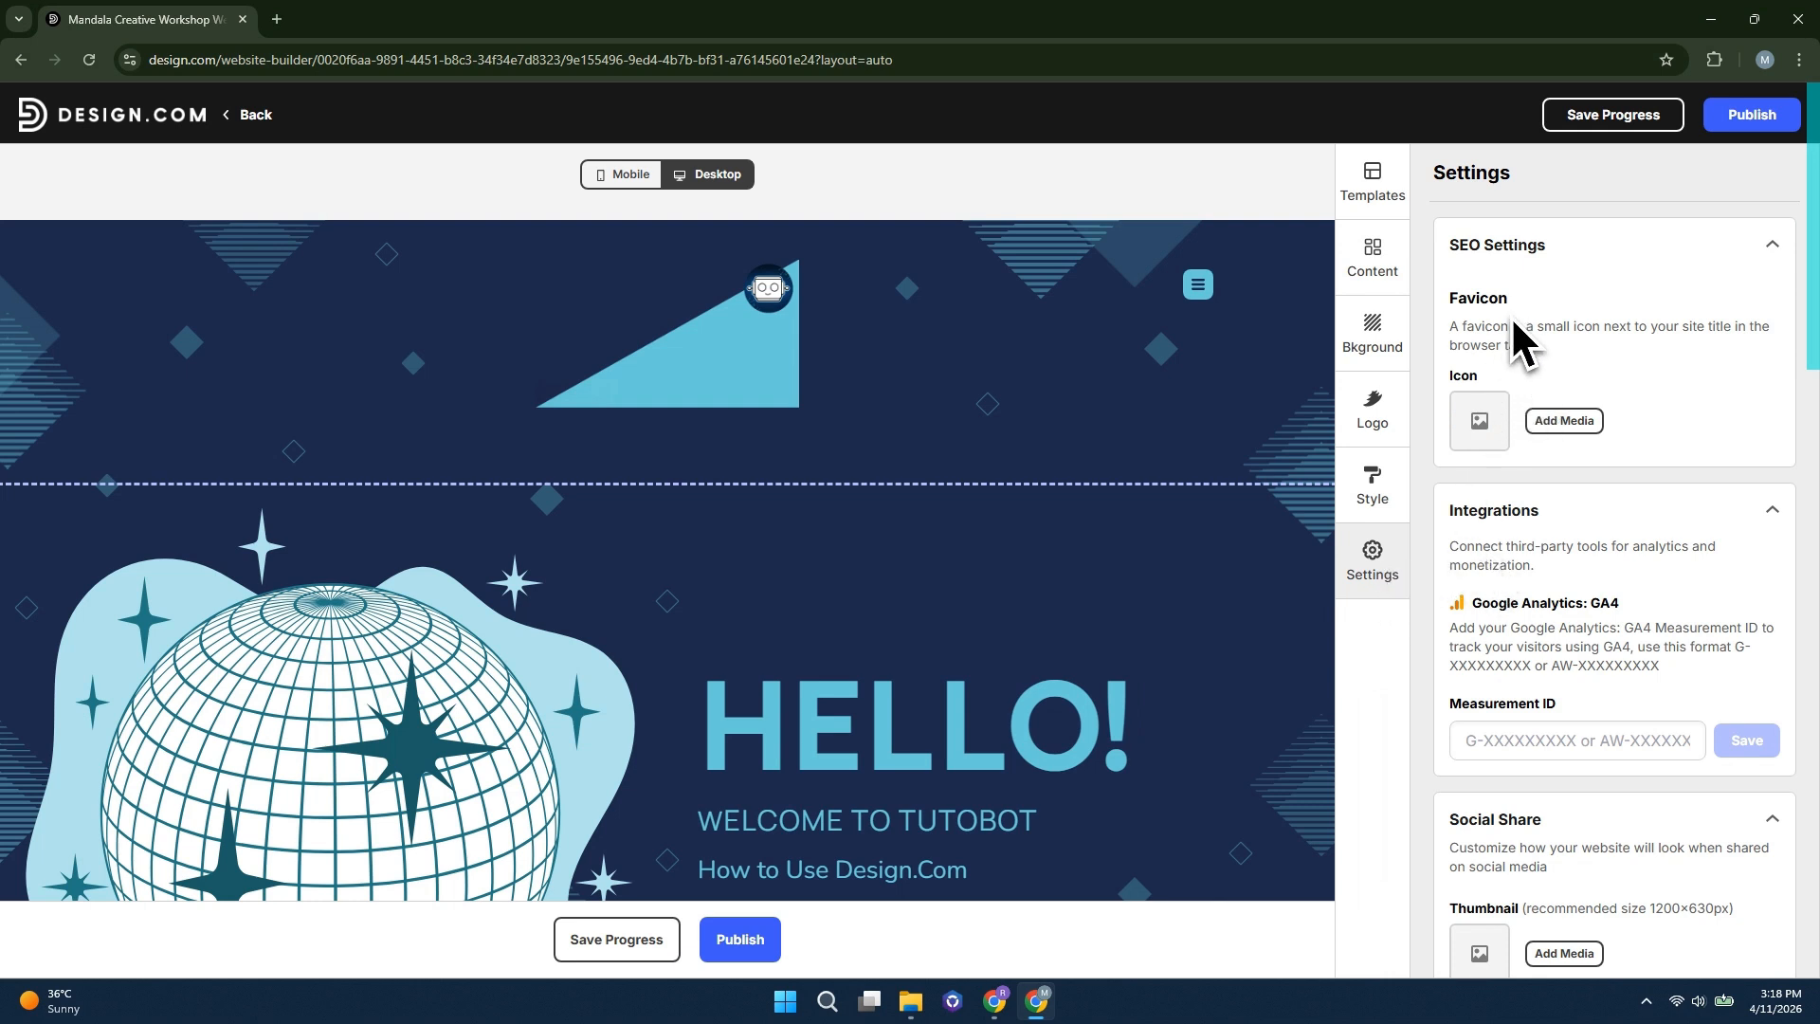
left_click_drag(1450, 300, 1521, 307)
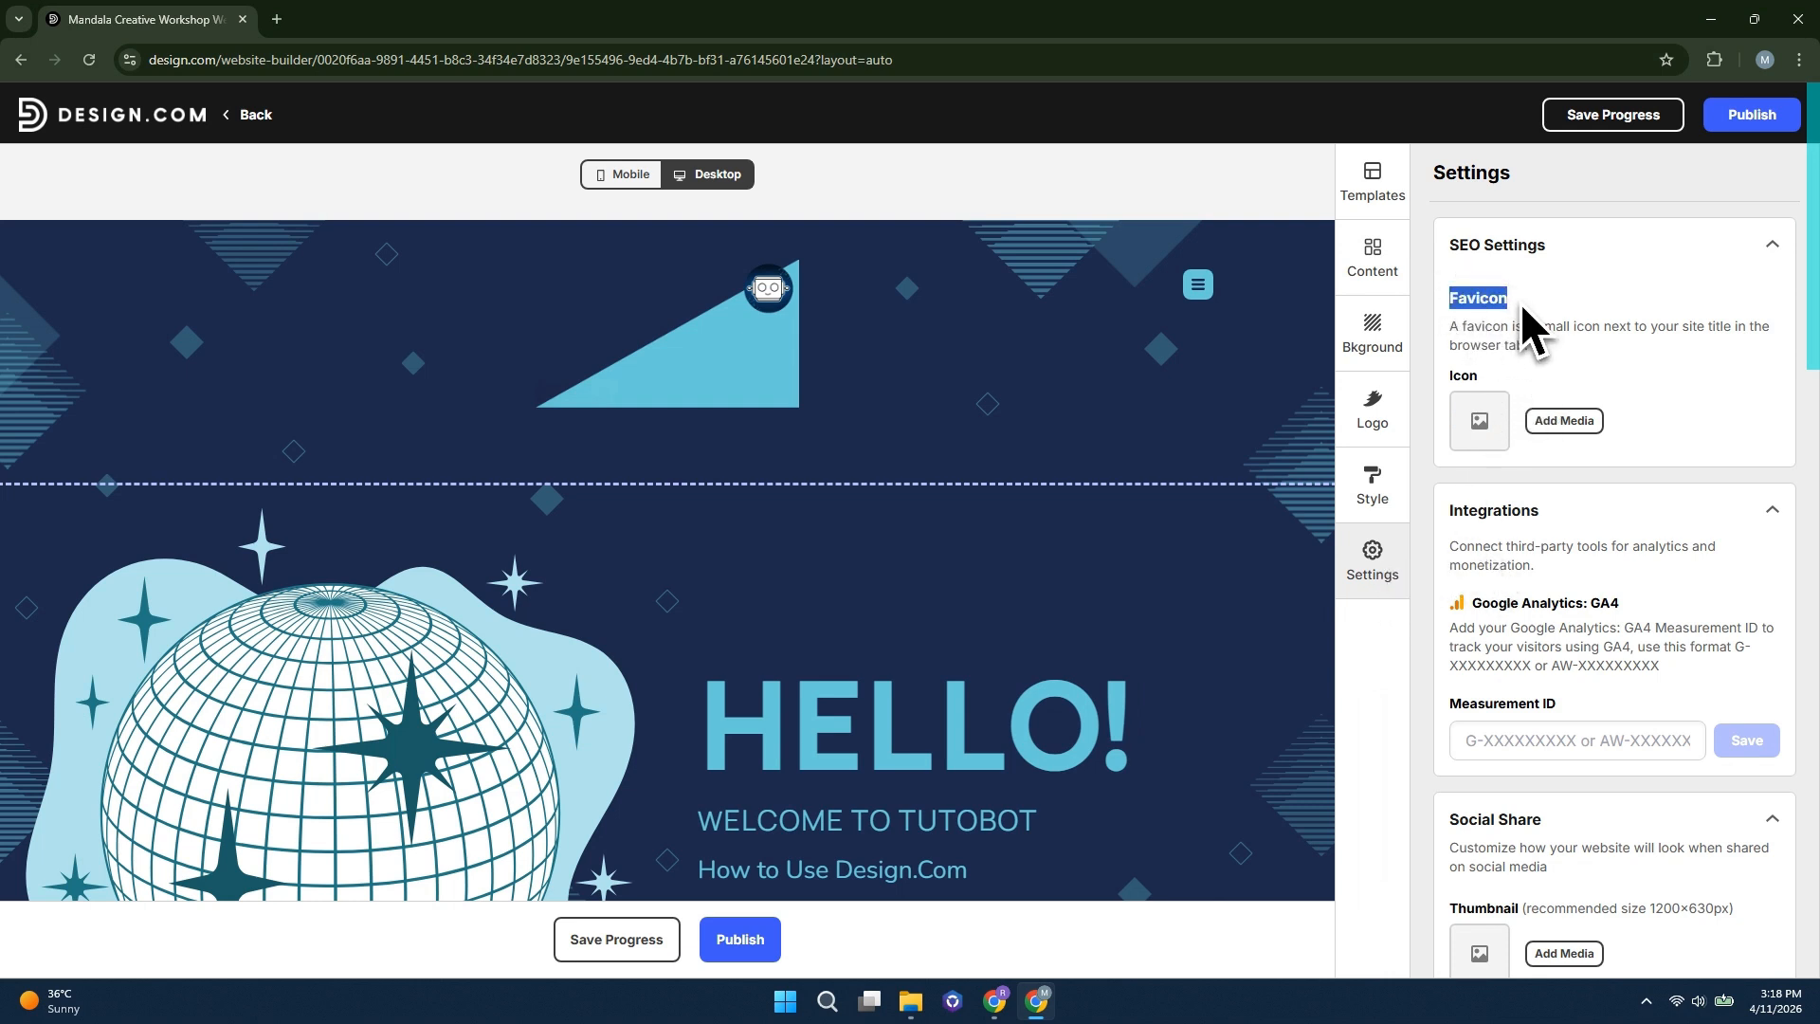
left_click(1569, 315)
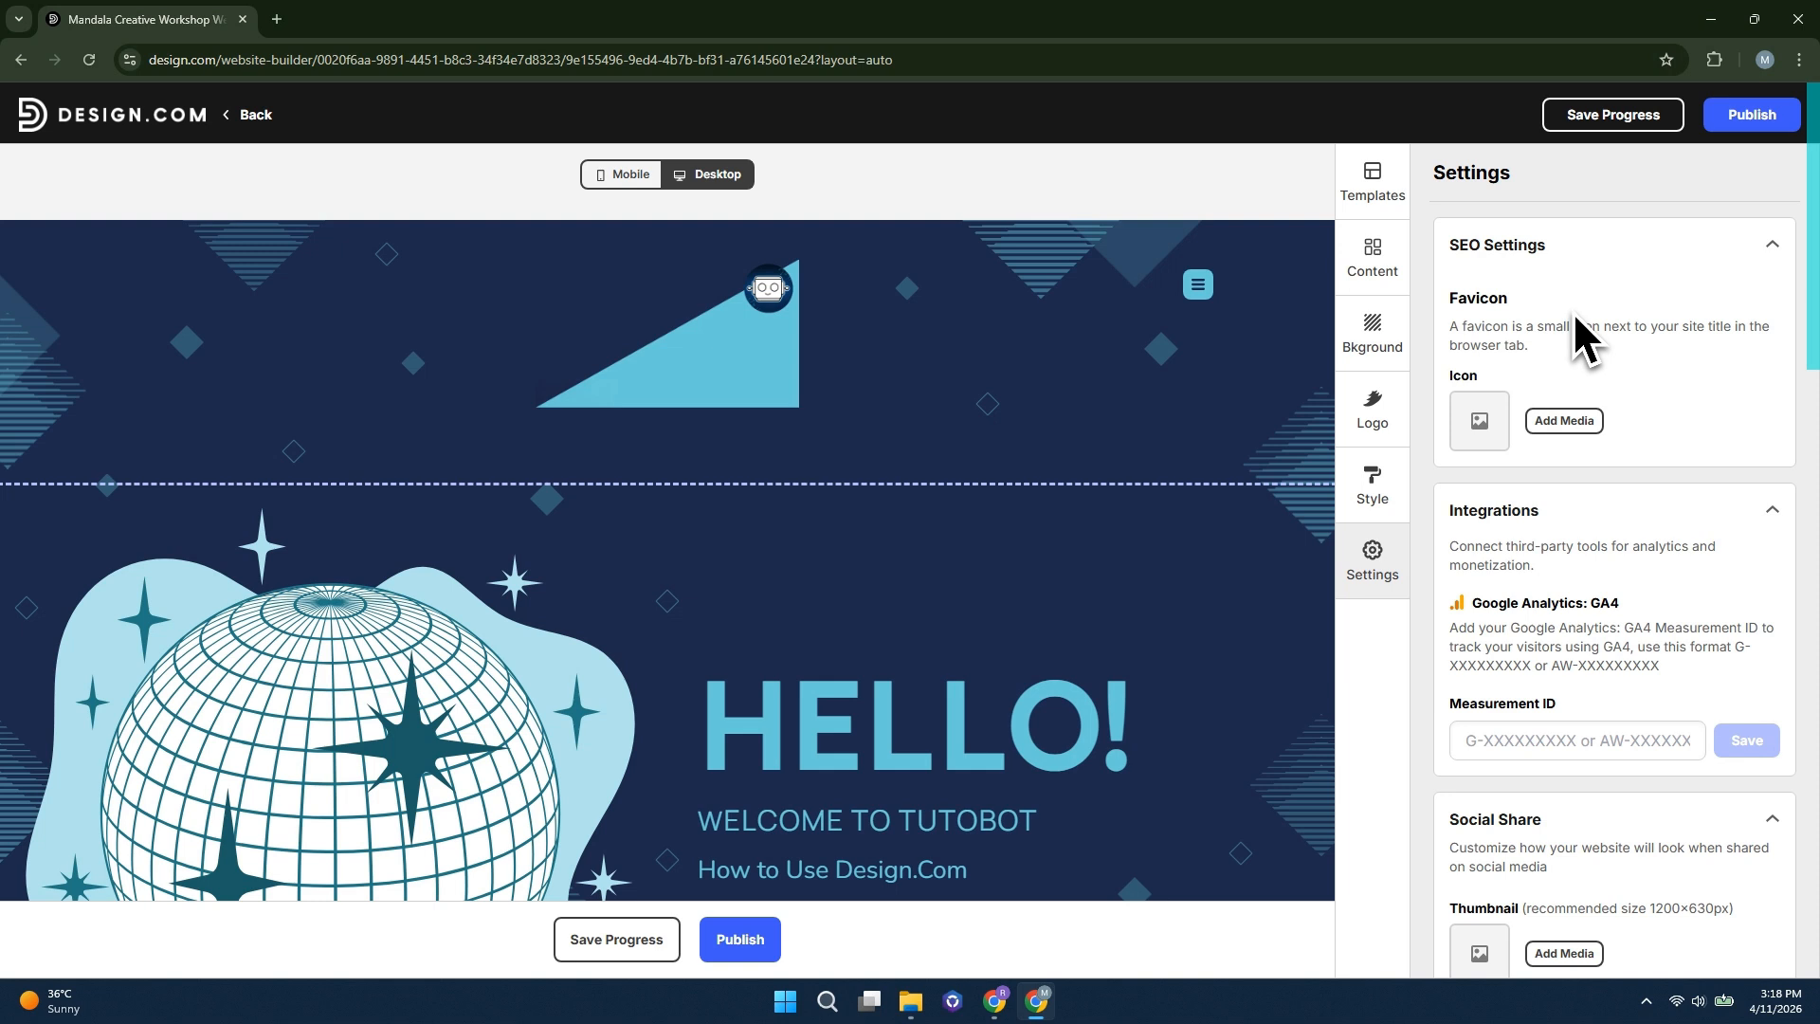
left_click(1564, 421)
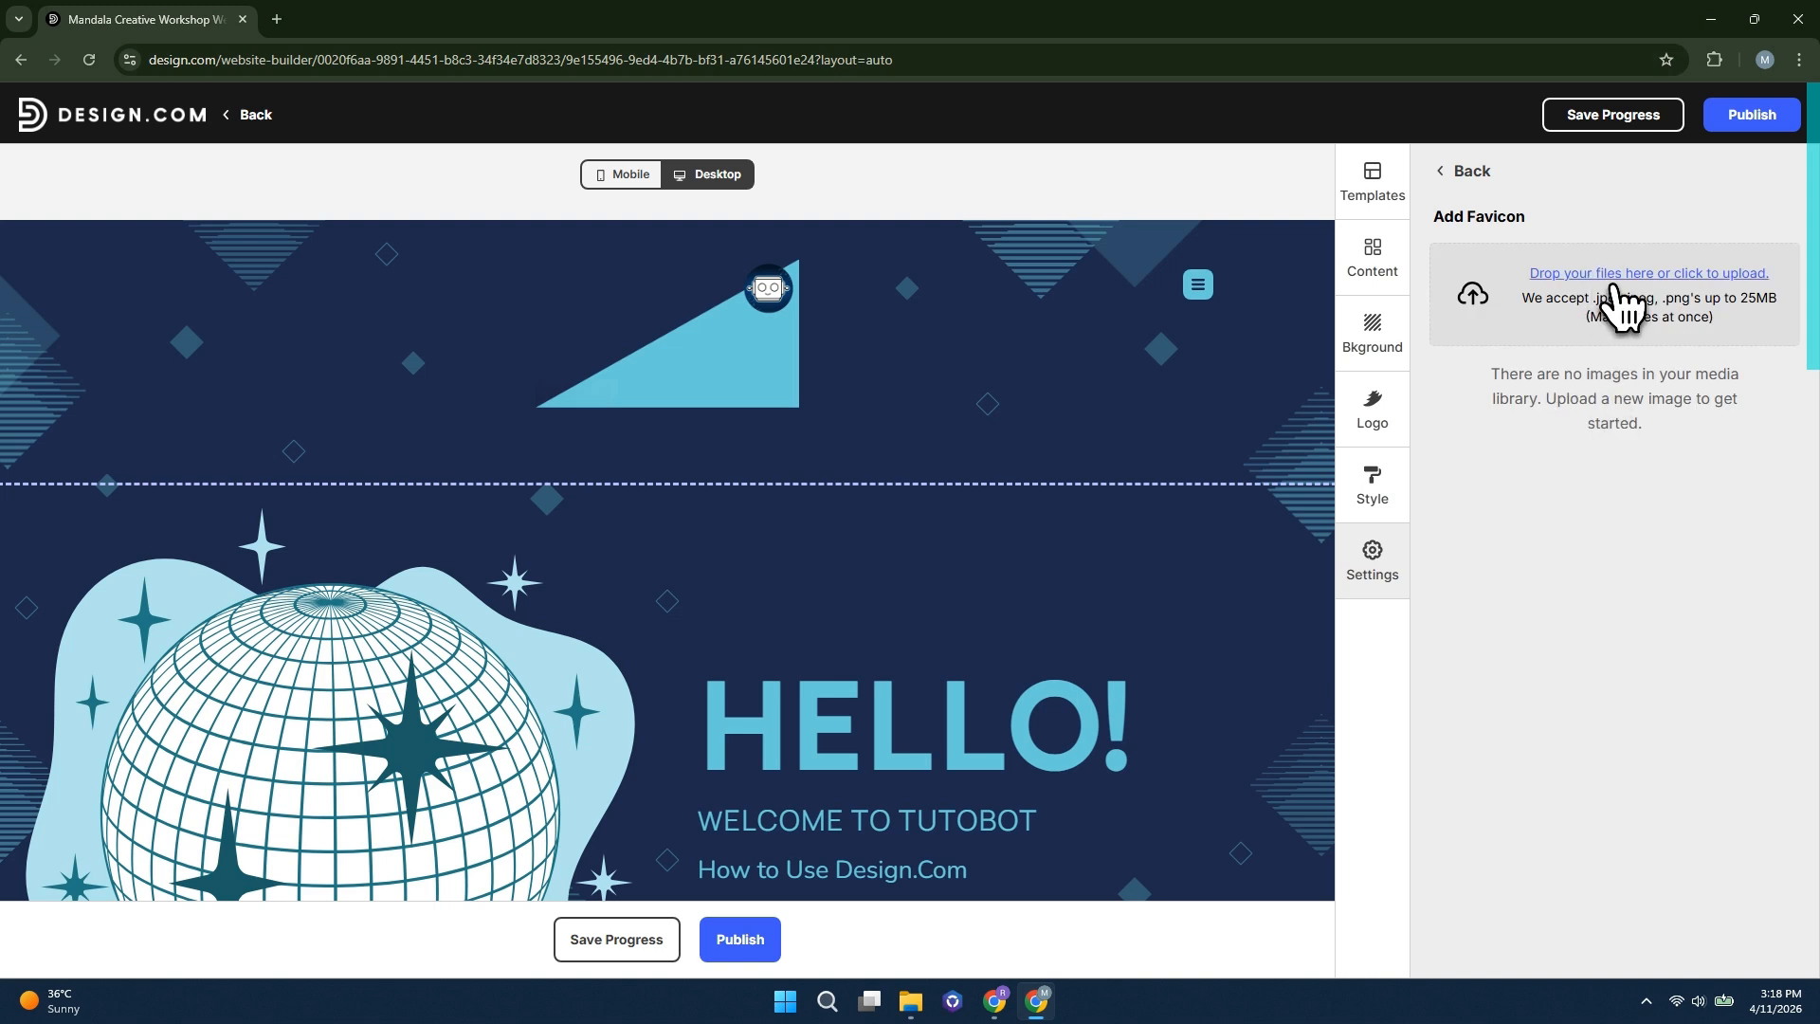
left_click(1614, 281)
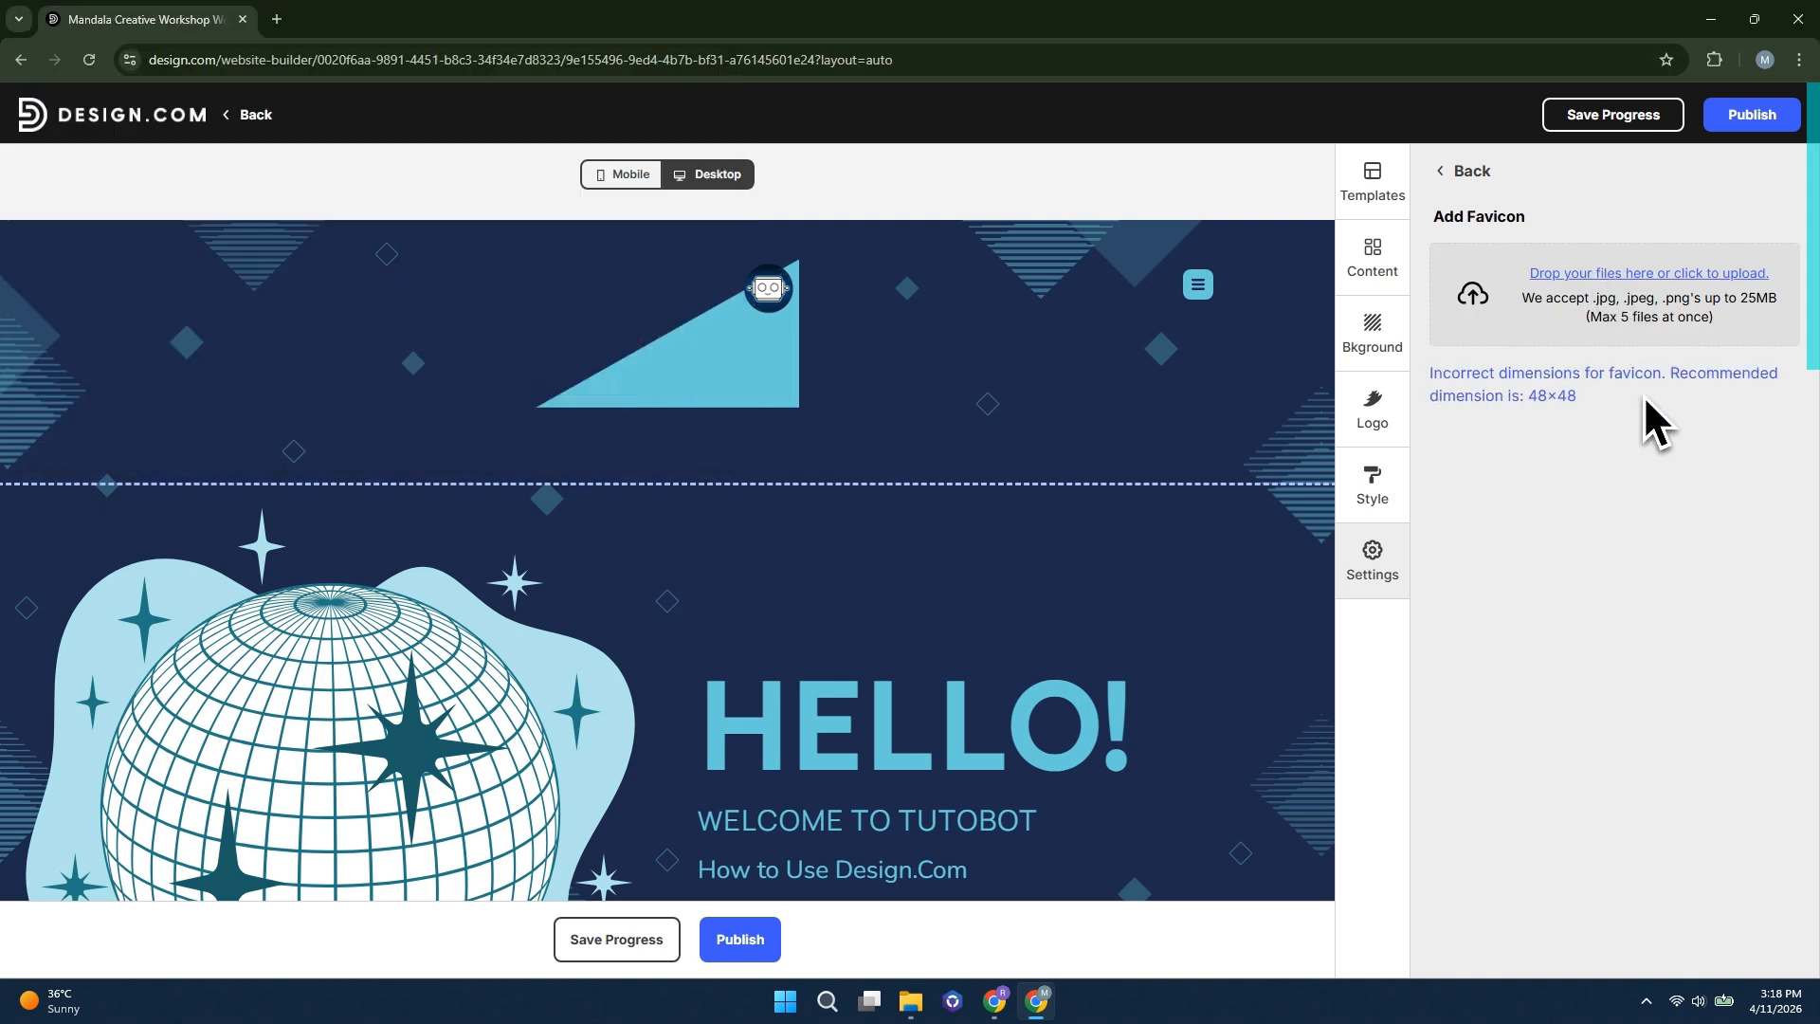
left_click(1452, 174)
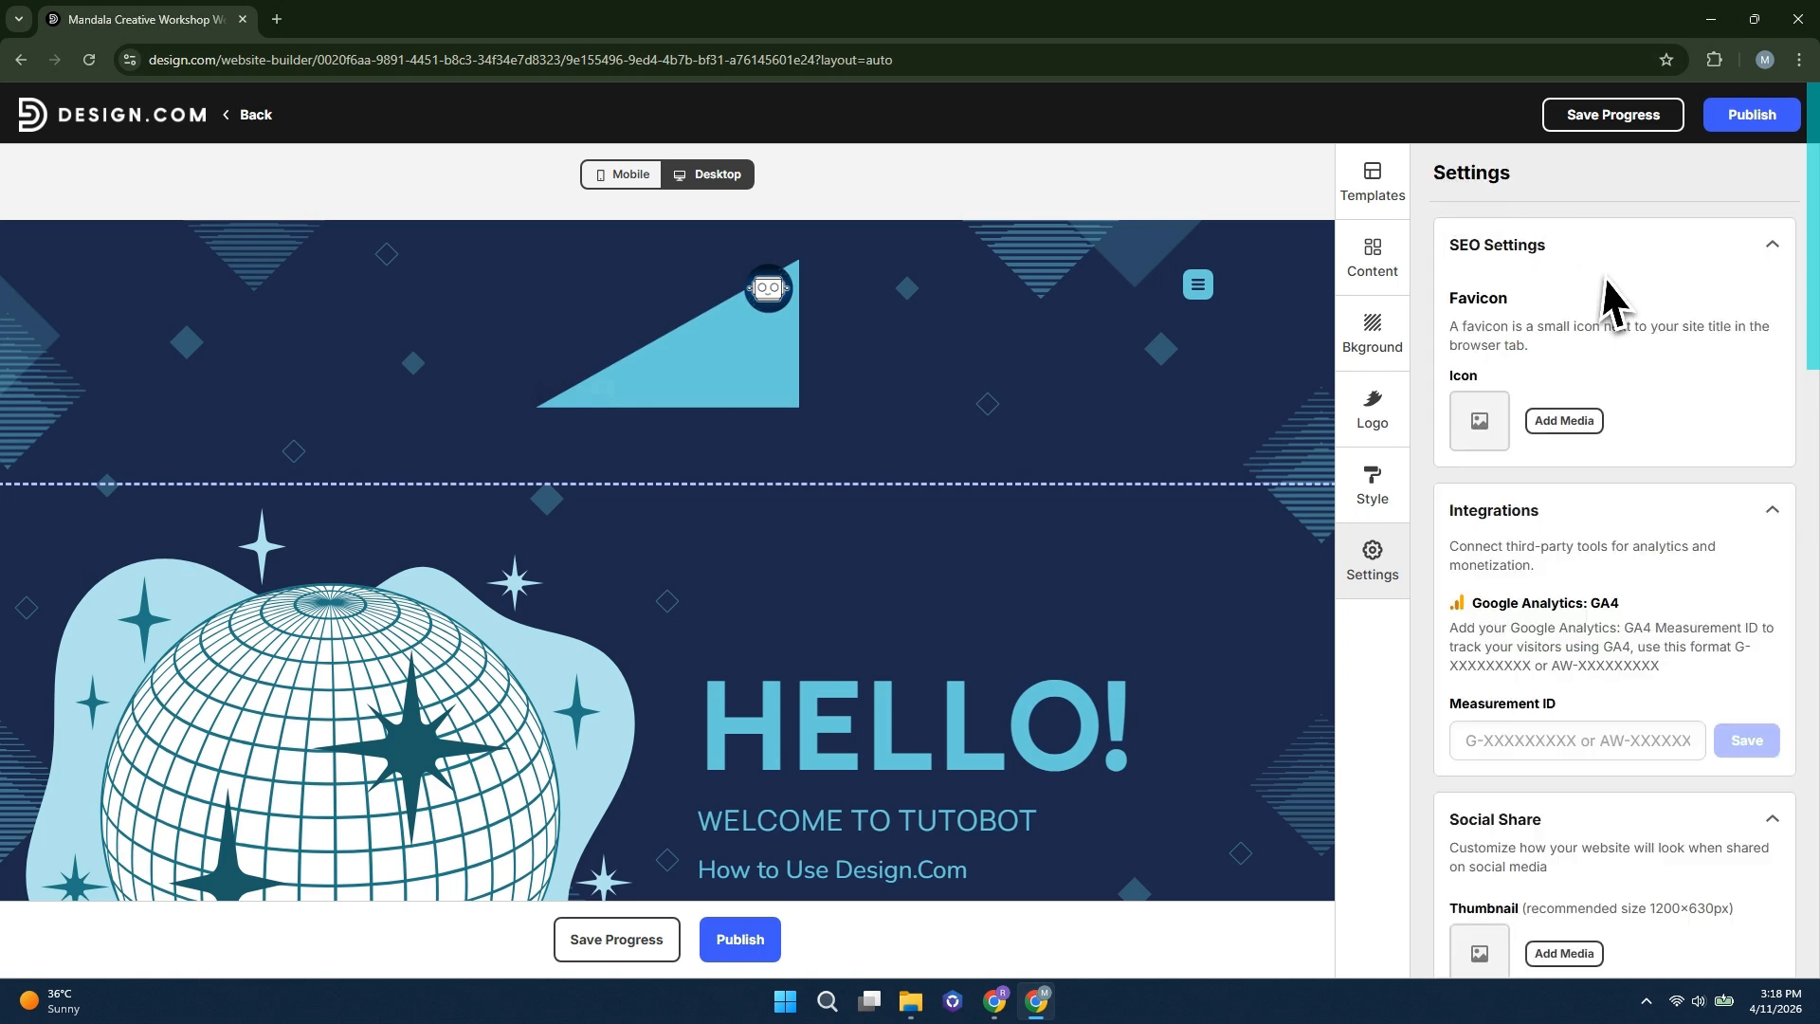
Examine the Google Analytics integration and the Social Share thumbnail, title and description settings
scroll(1646, 532, "down", 2)
left_click_drag(1488, 413, 1667, 431)
left_click(1667, 431)
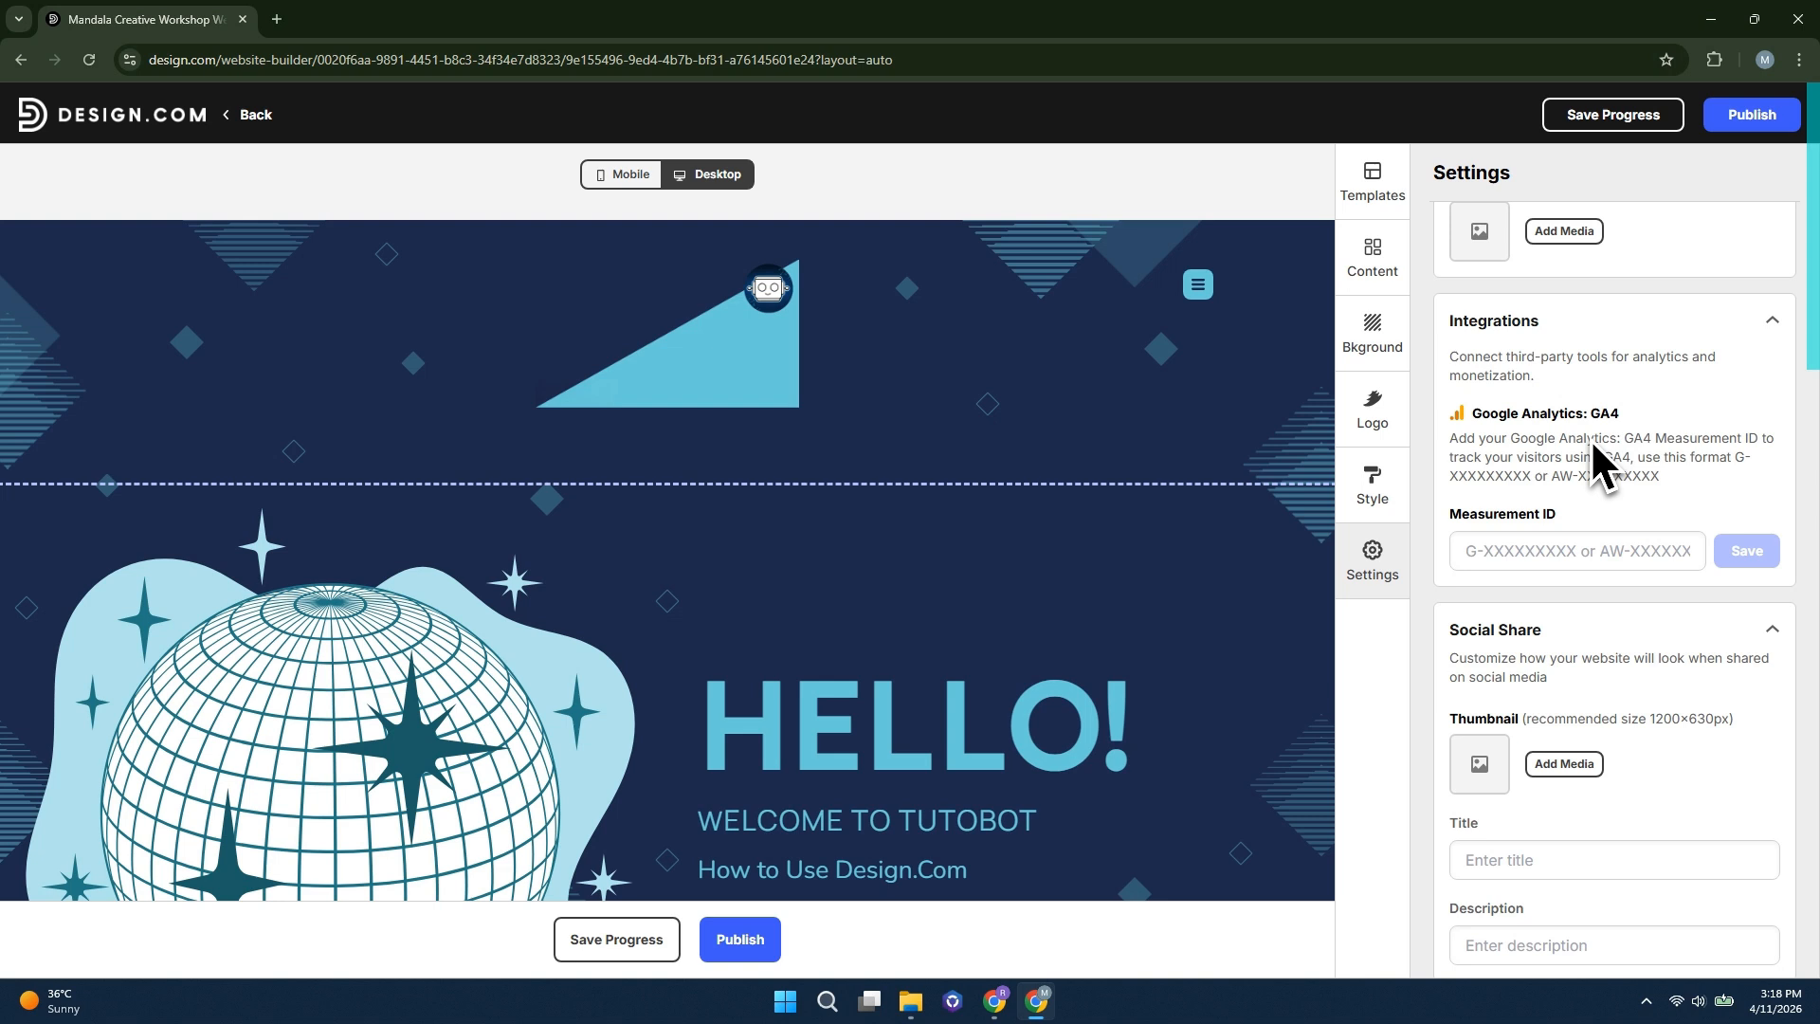
scroll(1591, 446, "down", 2)
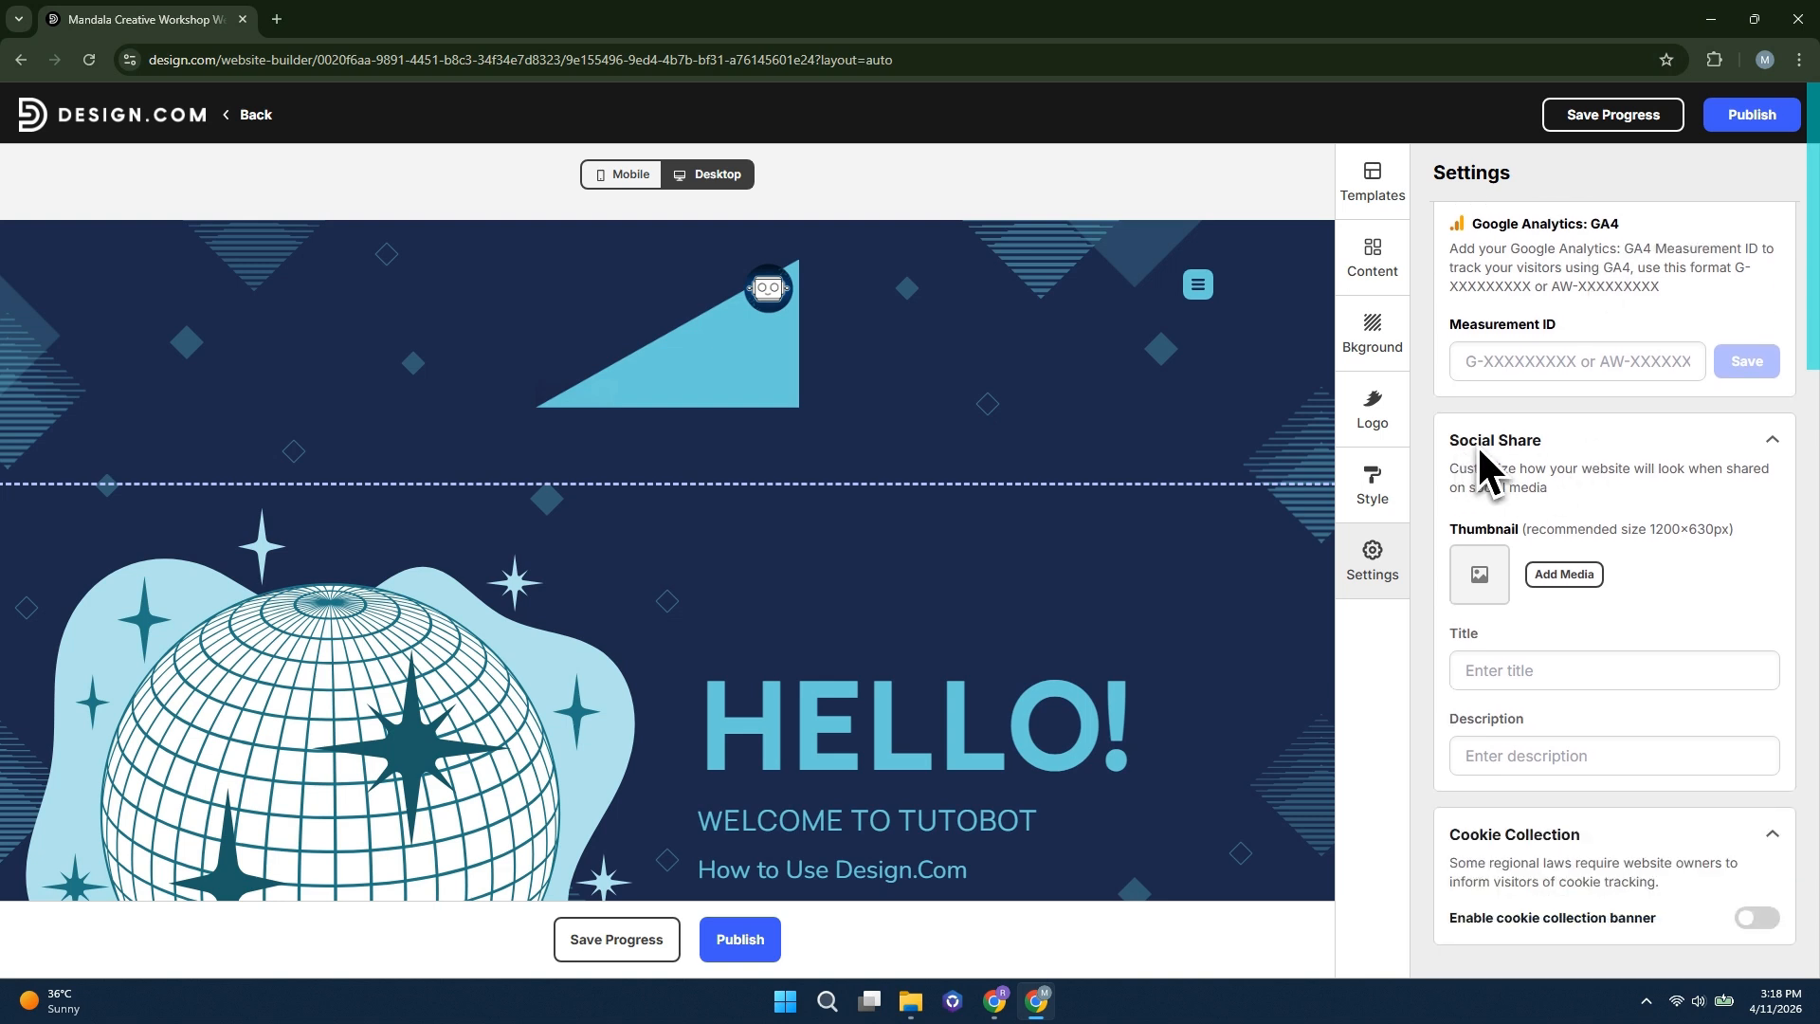
scroll(1665, 521, "down", 1)
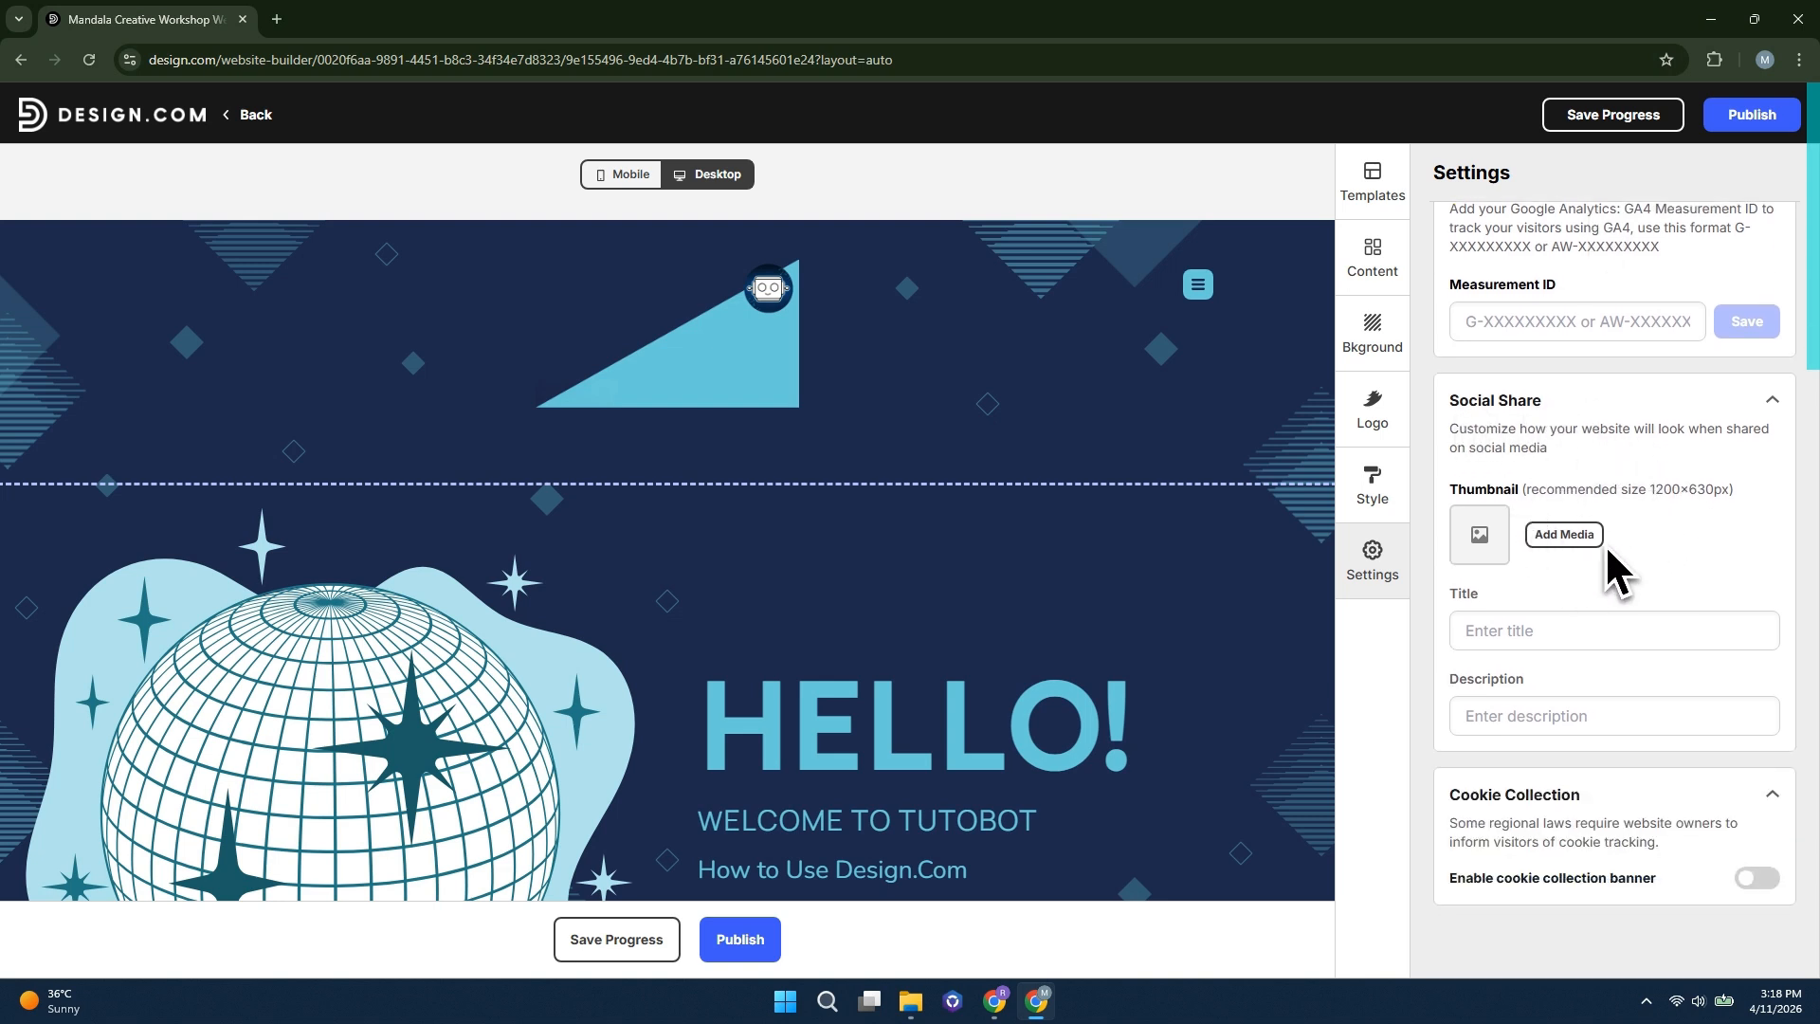
left_click(1566, 534)
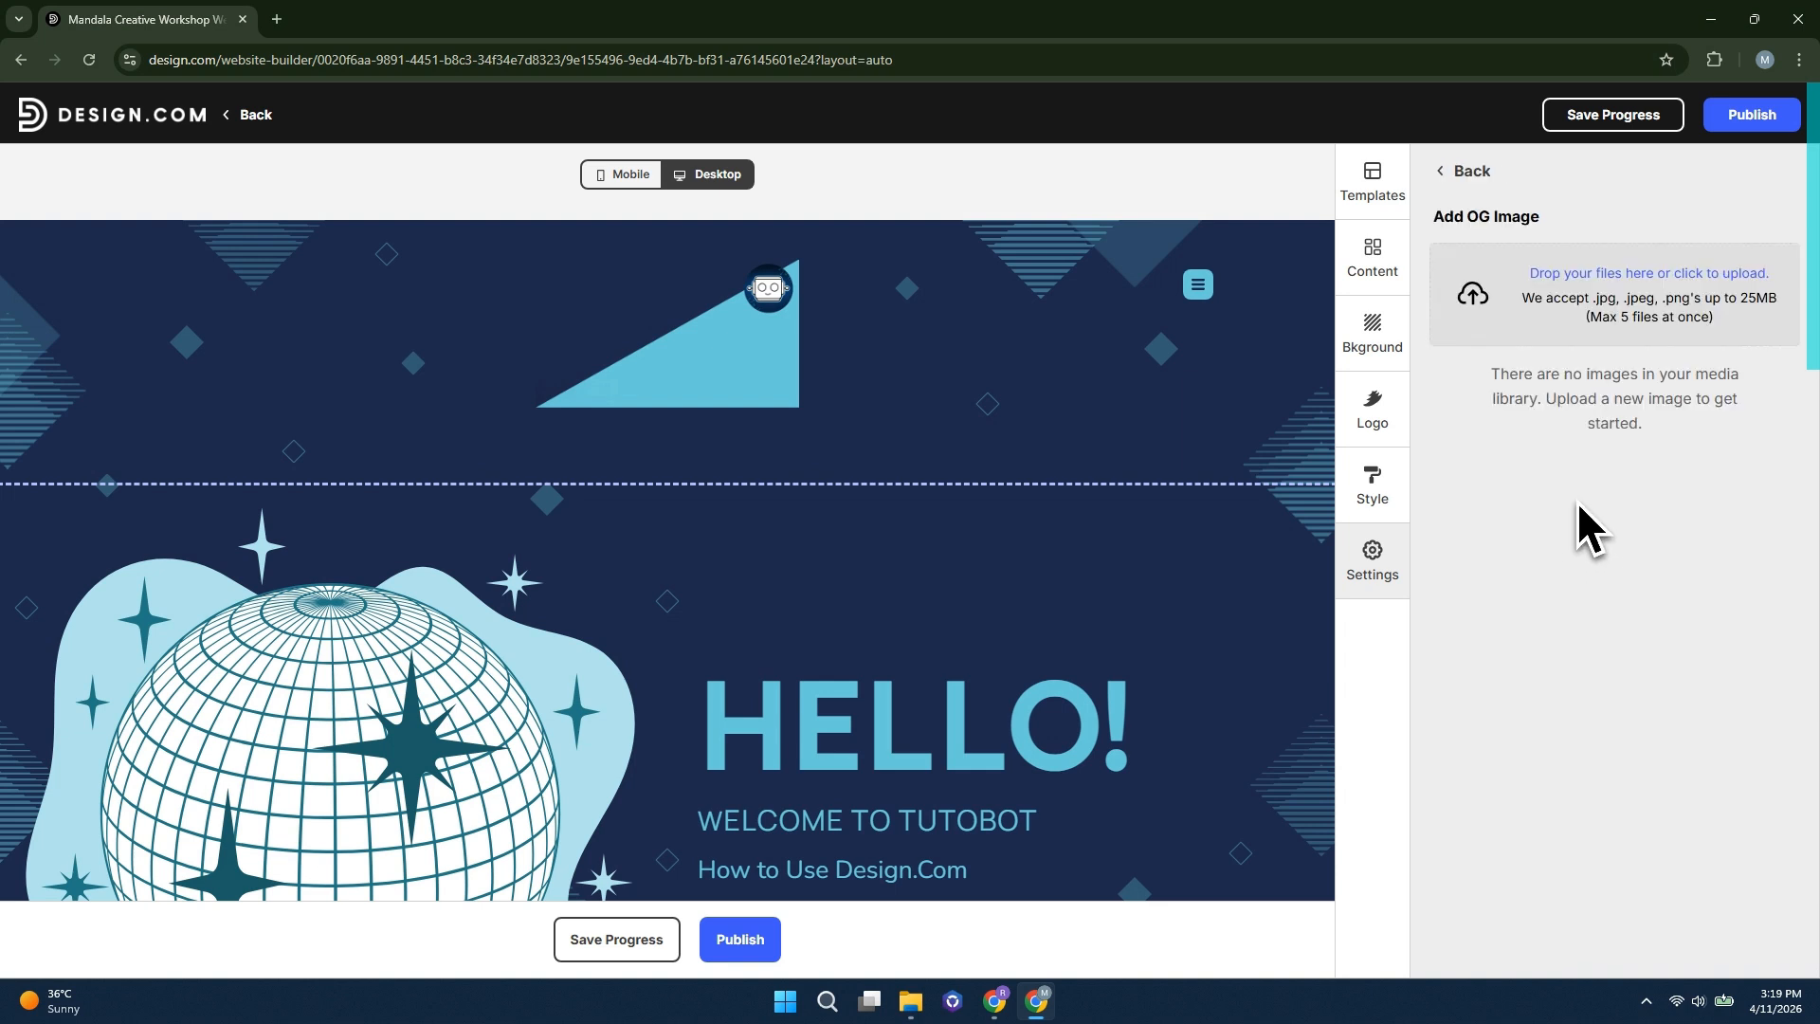
left_click(1451, 181)
scroll(1602, 606, "down", 4)
left_click(1552, 633)
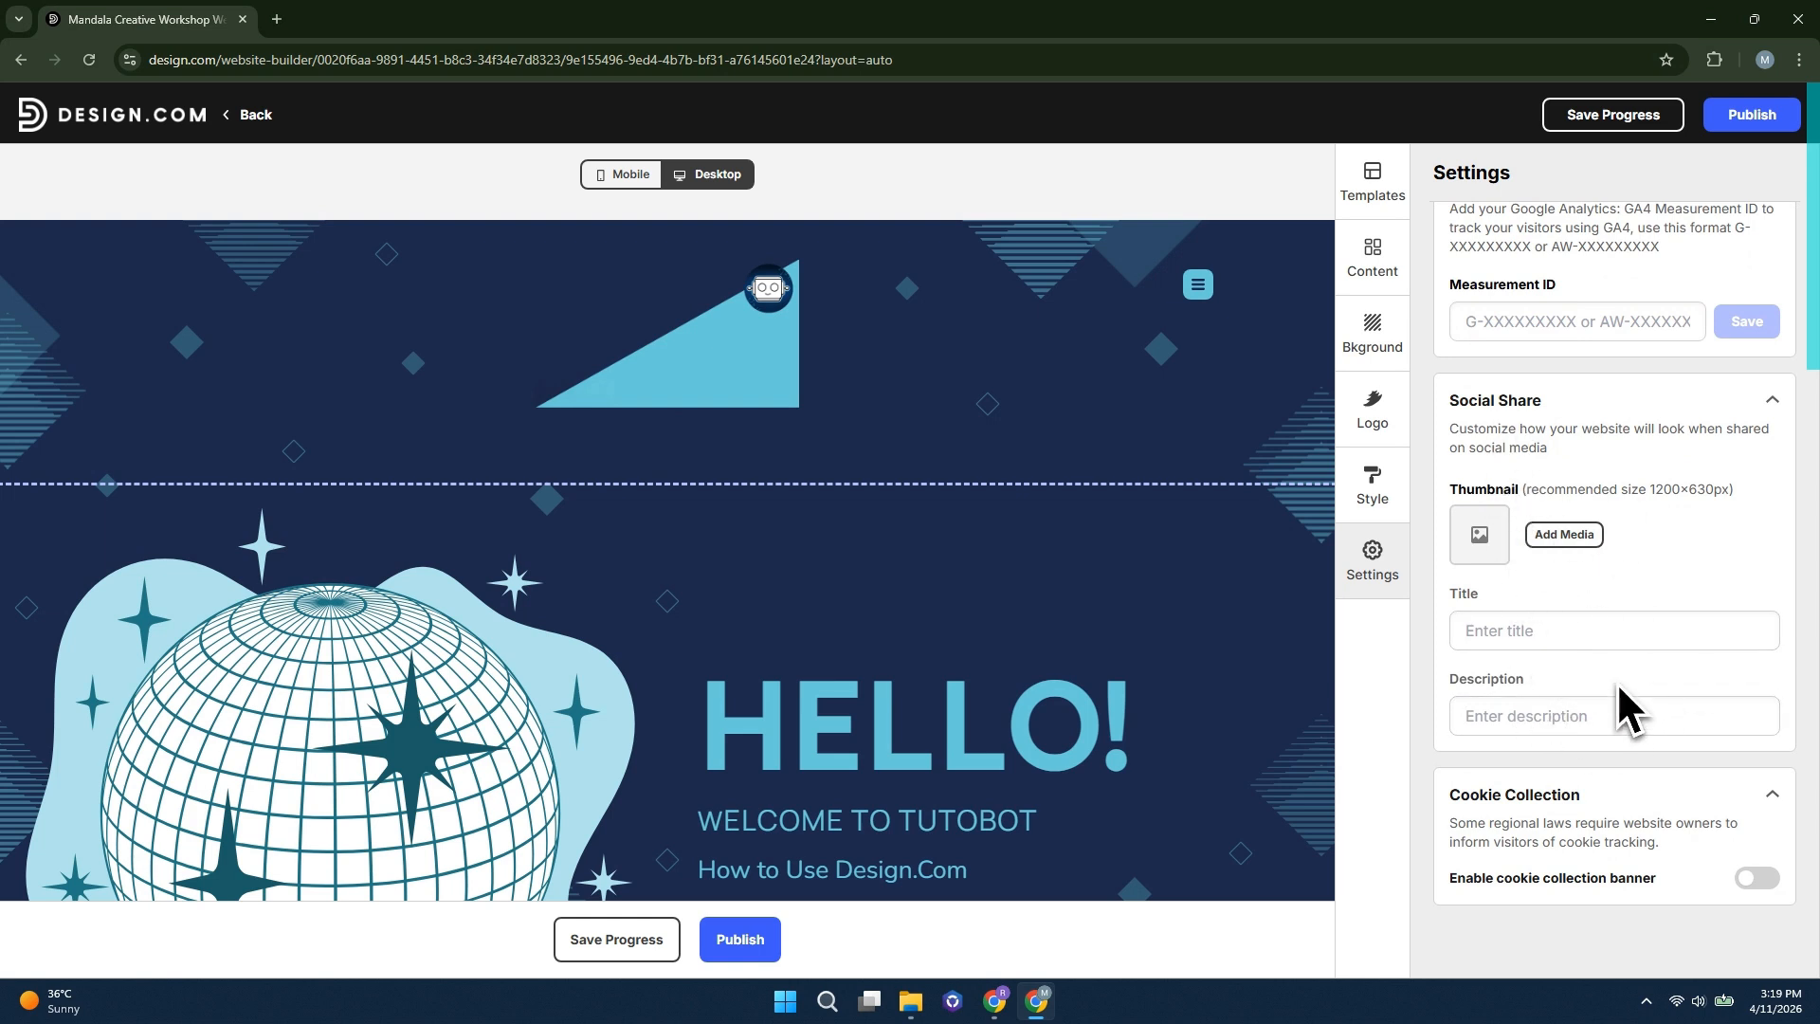
Enable the cookie collection banner to preview it on the page, and disable it again
left_click(1772, 796)
left_click(1773, 873)
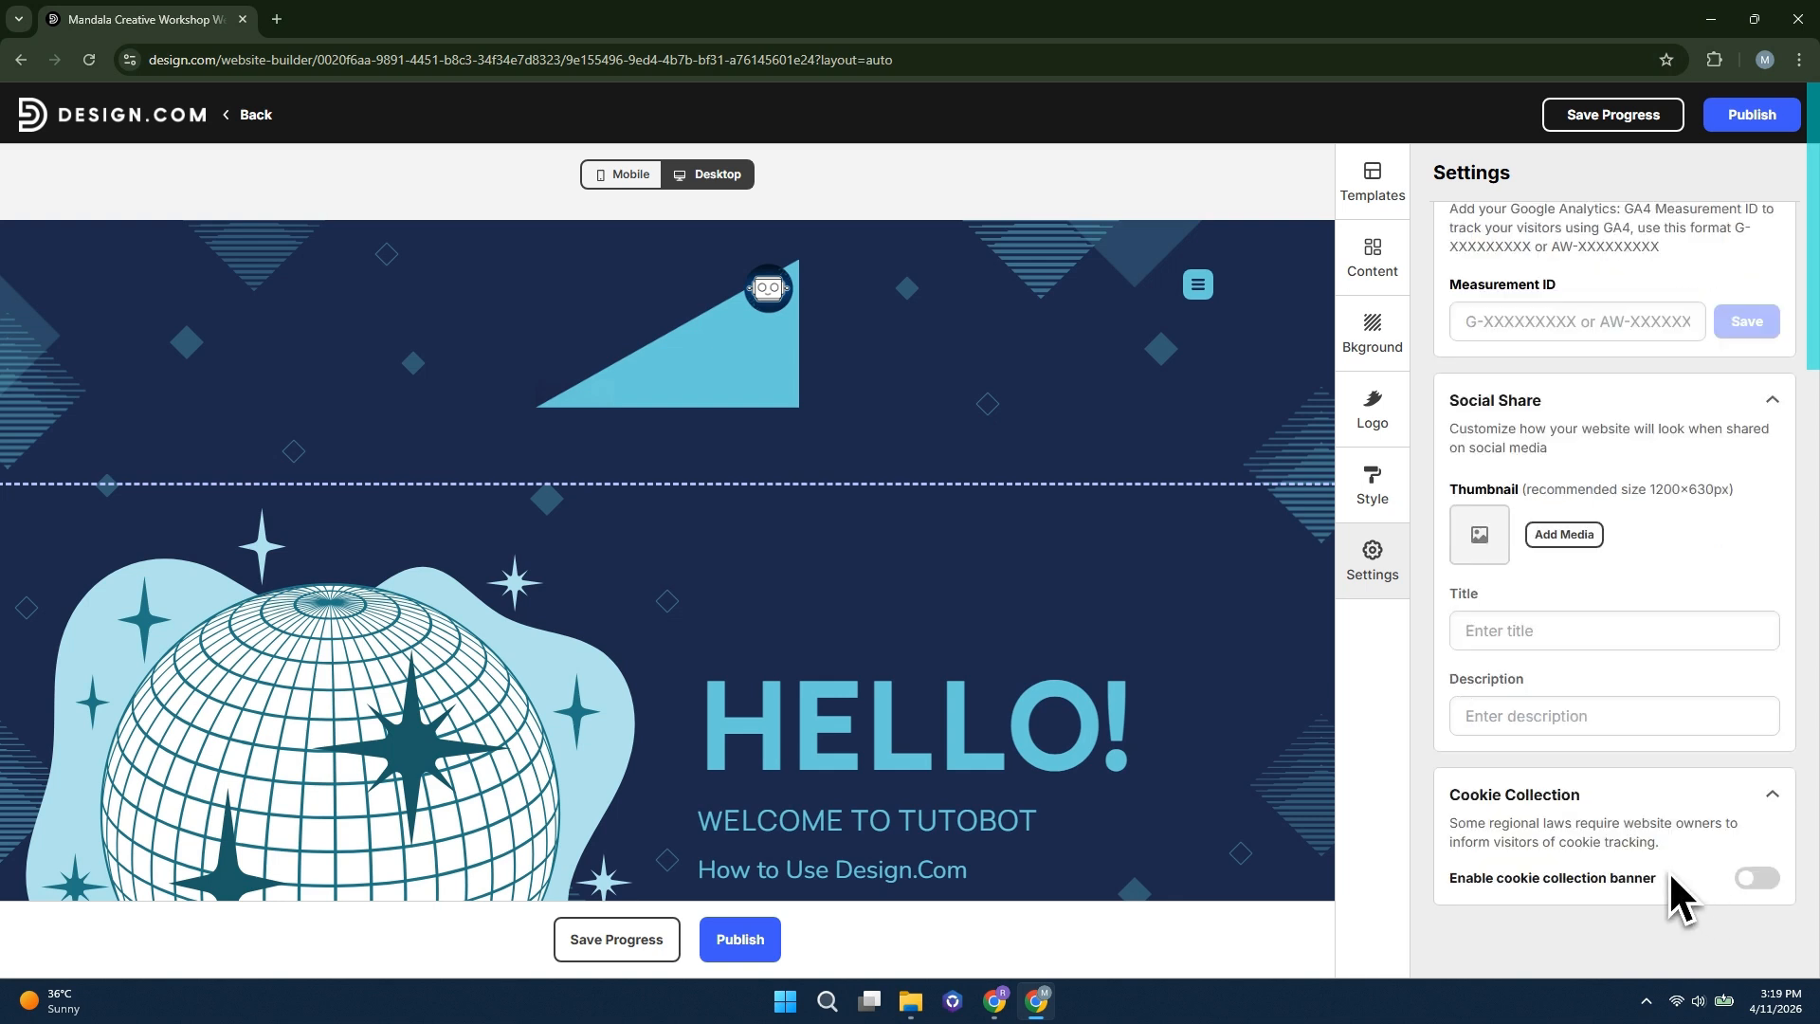
left_click(1756, 879)
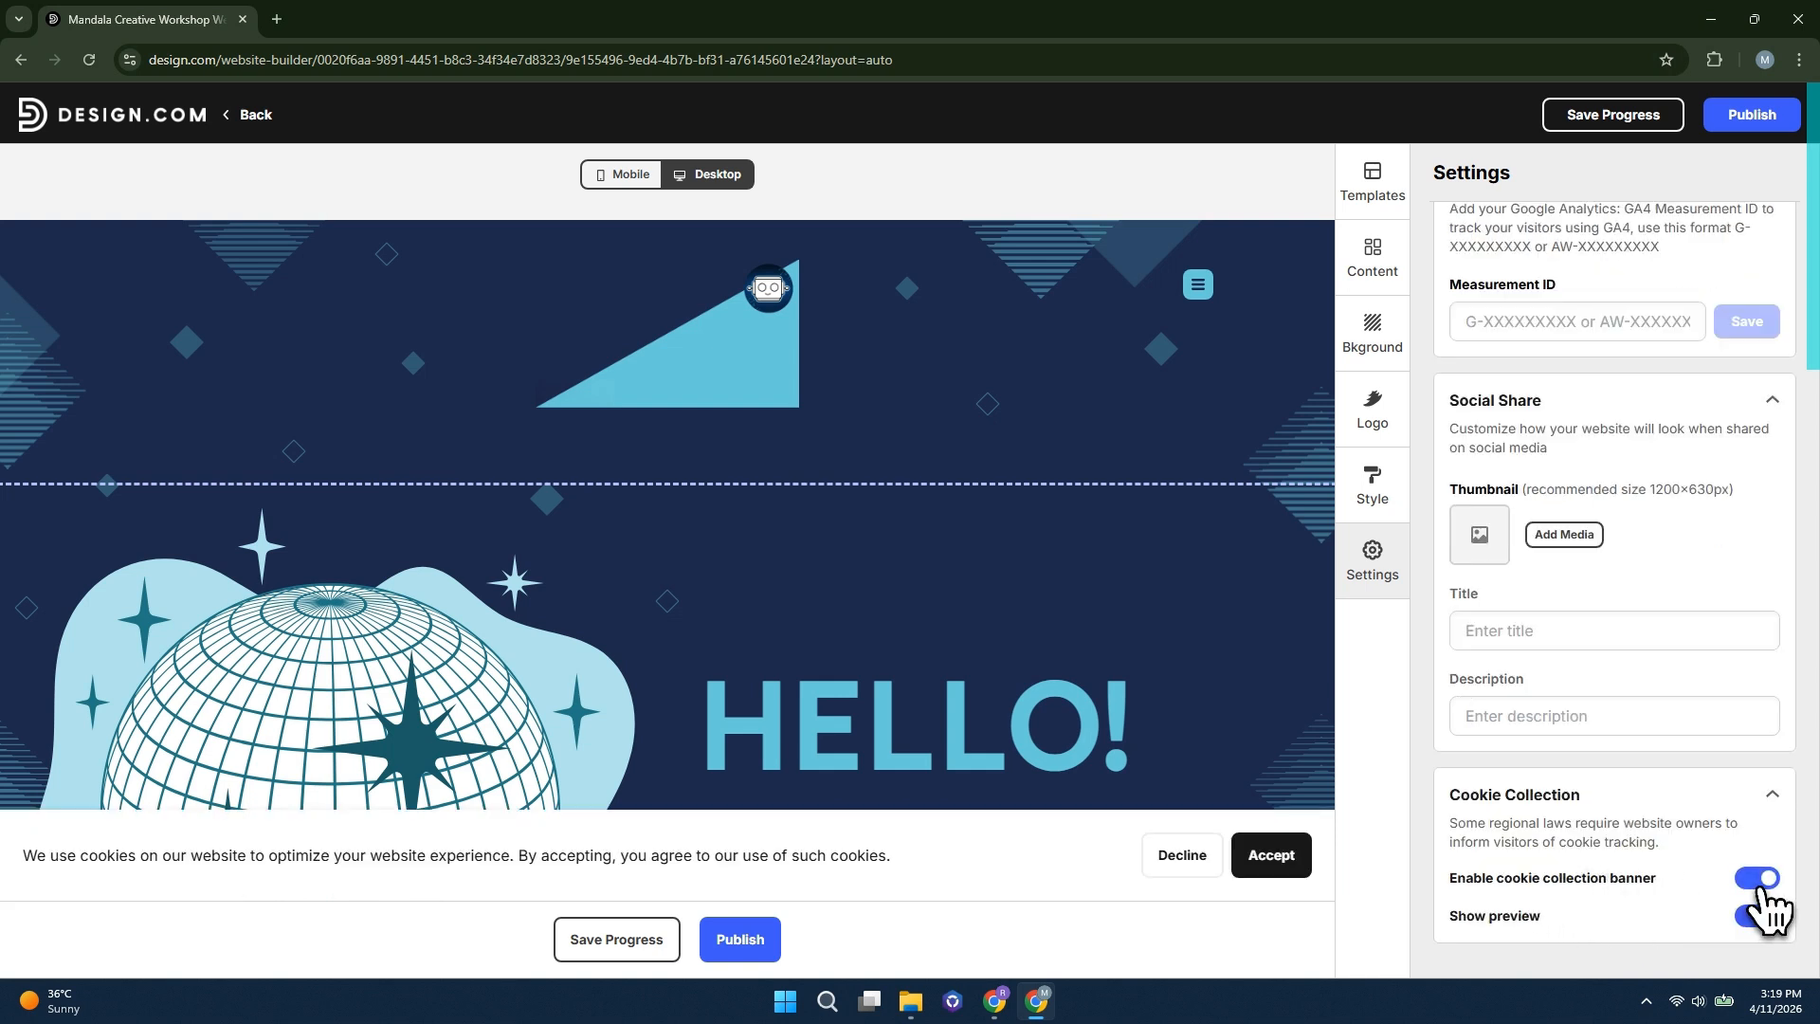
left_click(1758, 880)
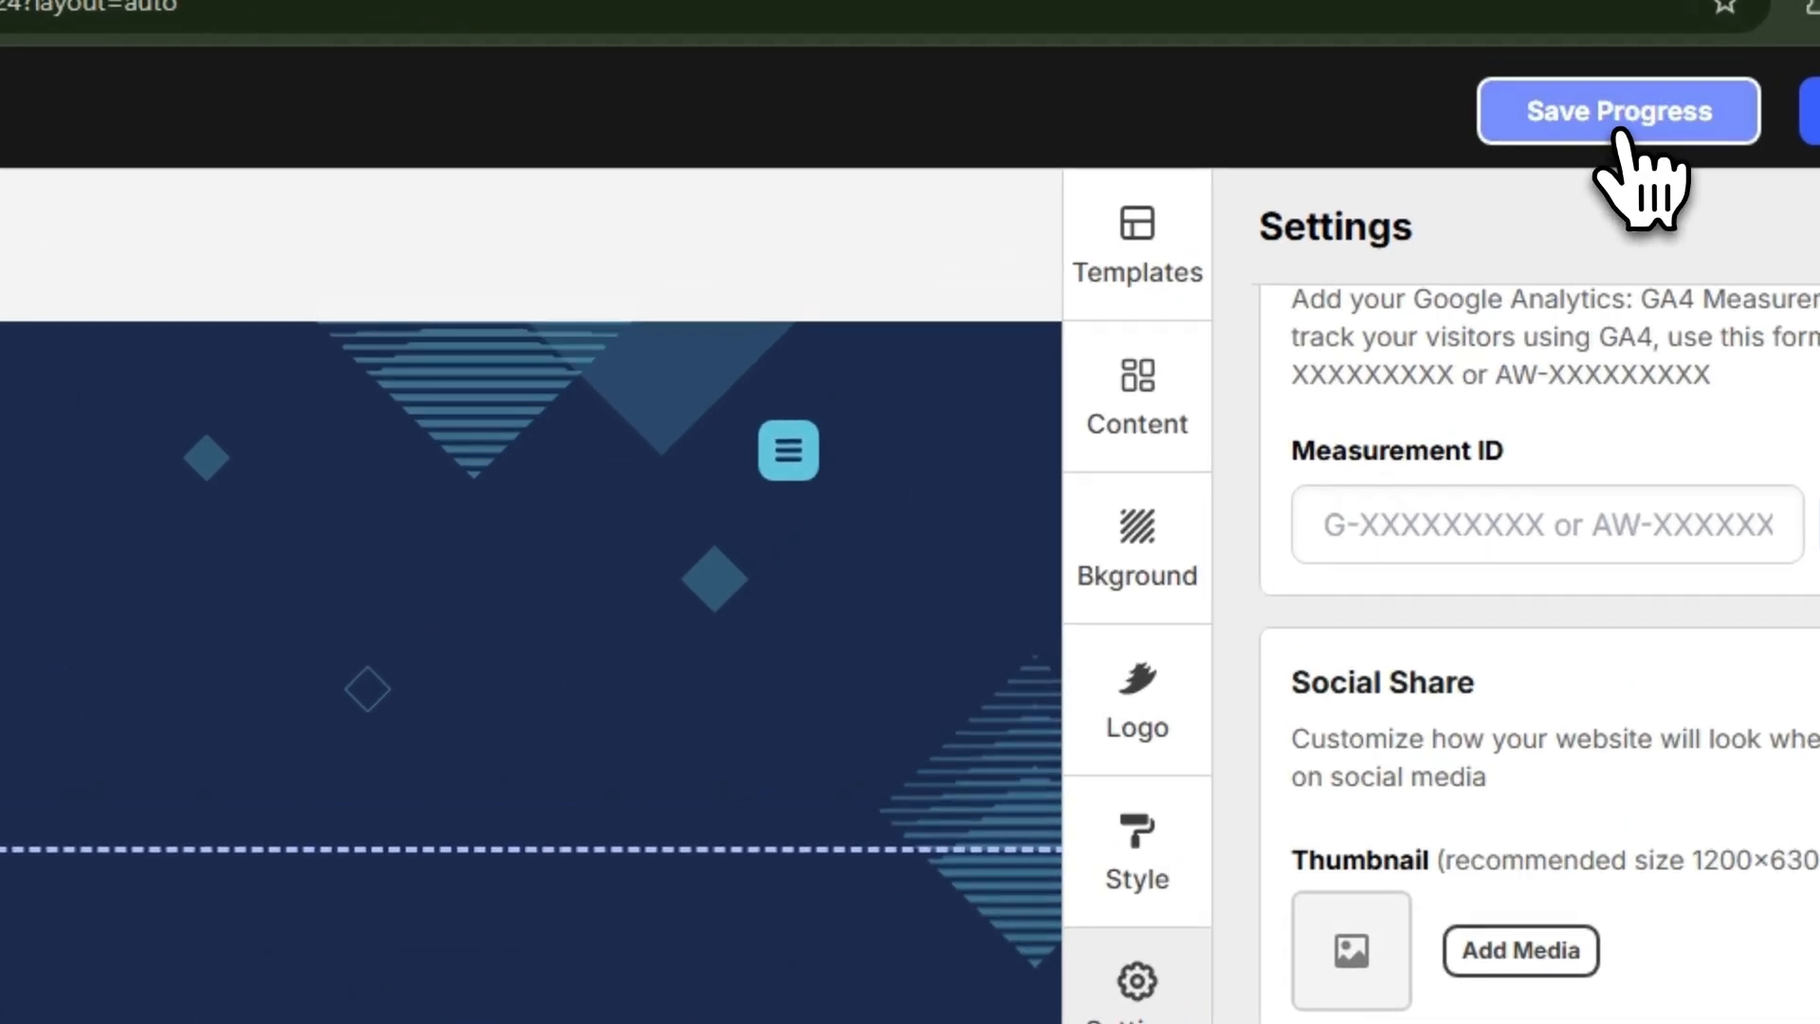
Save the website's progress and proceed to the publishing checkout, choosing the annual Premium Plan after trying the monthly one
left_click(1615, 121)
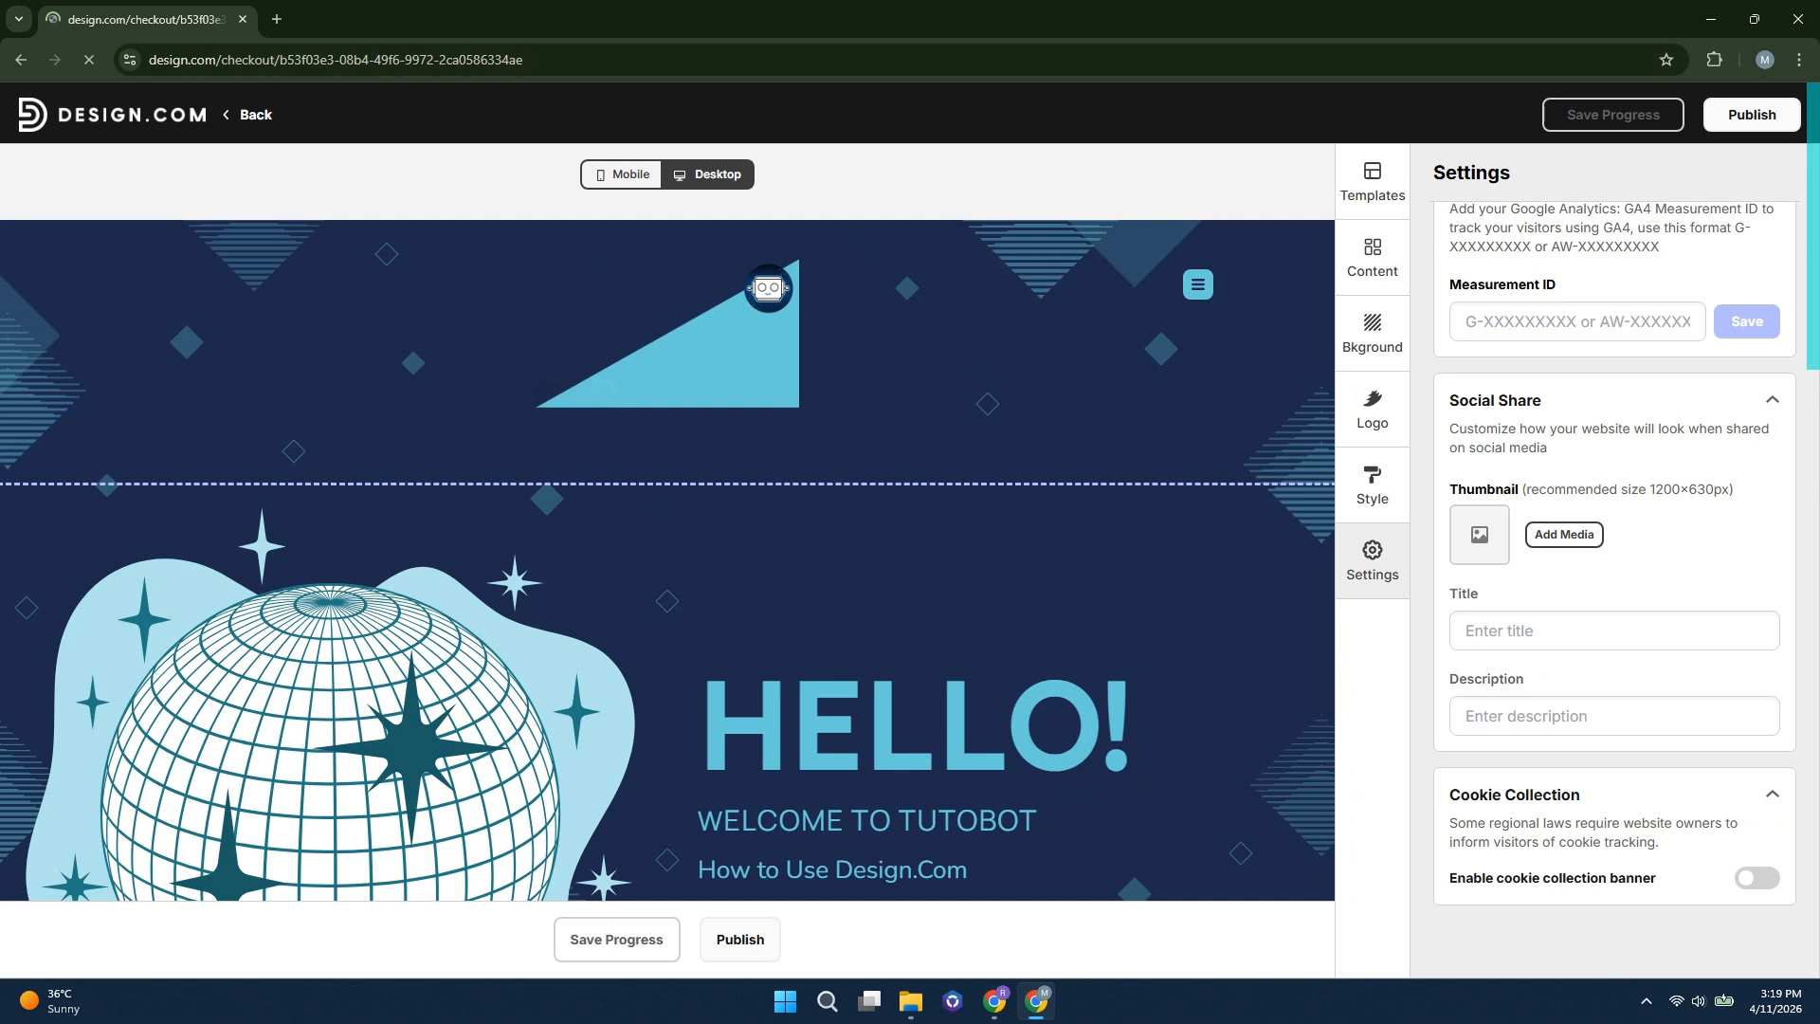
scroll(987, 845, "down", 2)
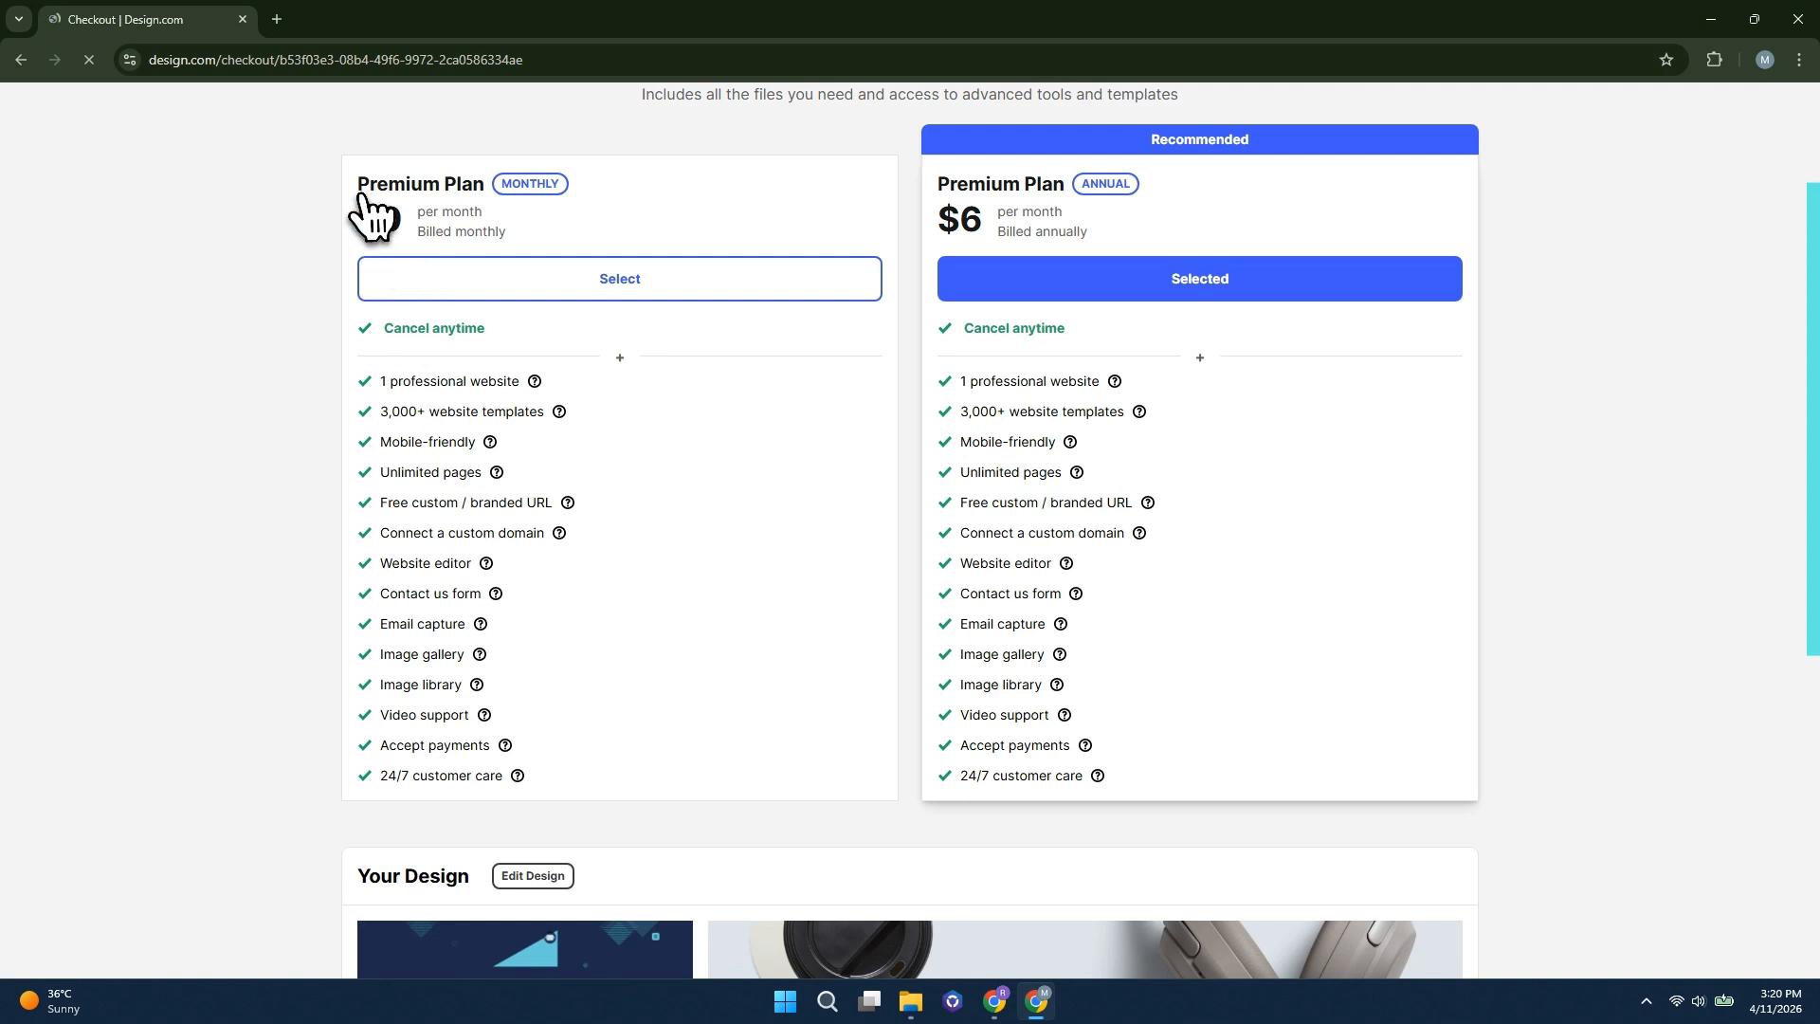
left_click_drag(383, 190, 1665, 625)
left_click(1665, 626)
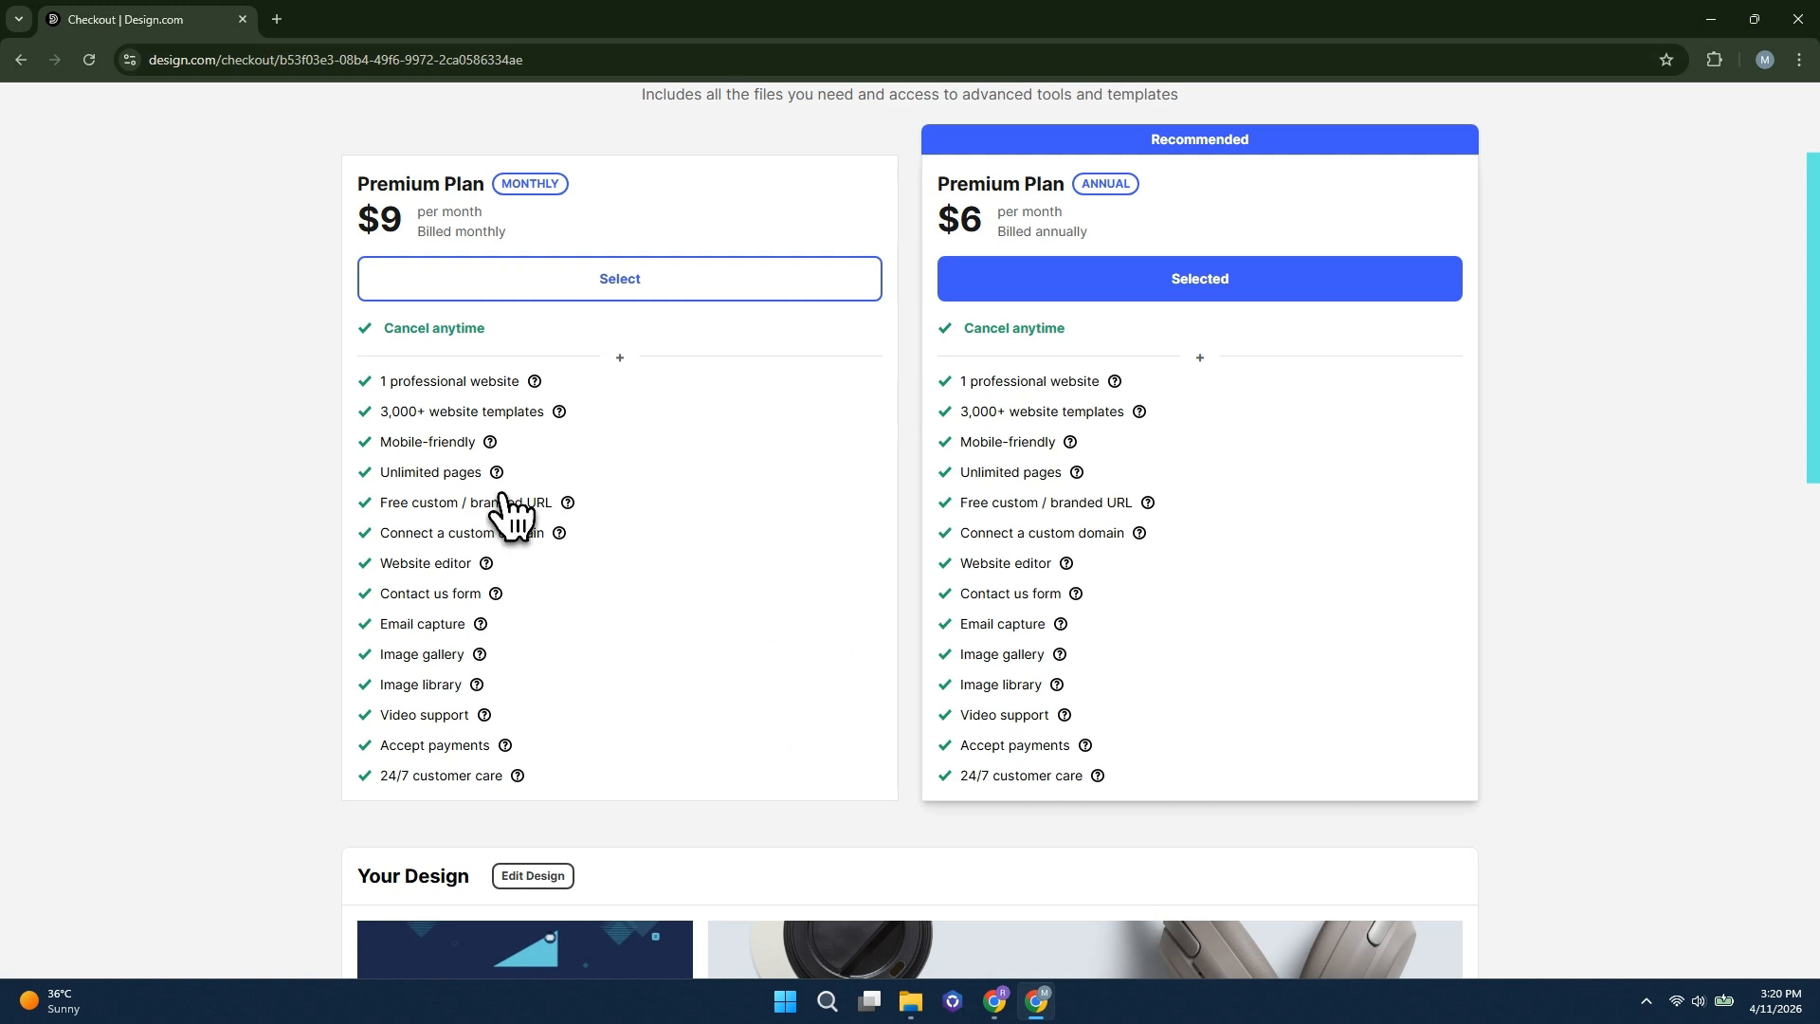
scroll(503, 446, "up", 1)
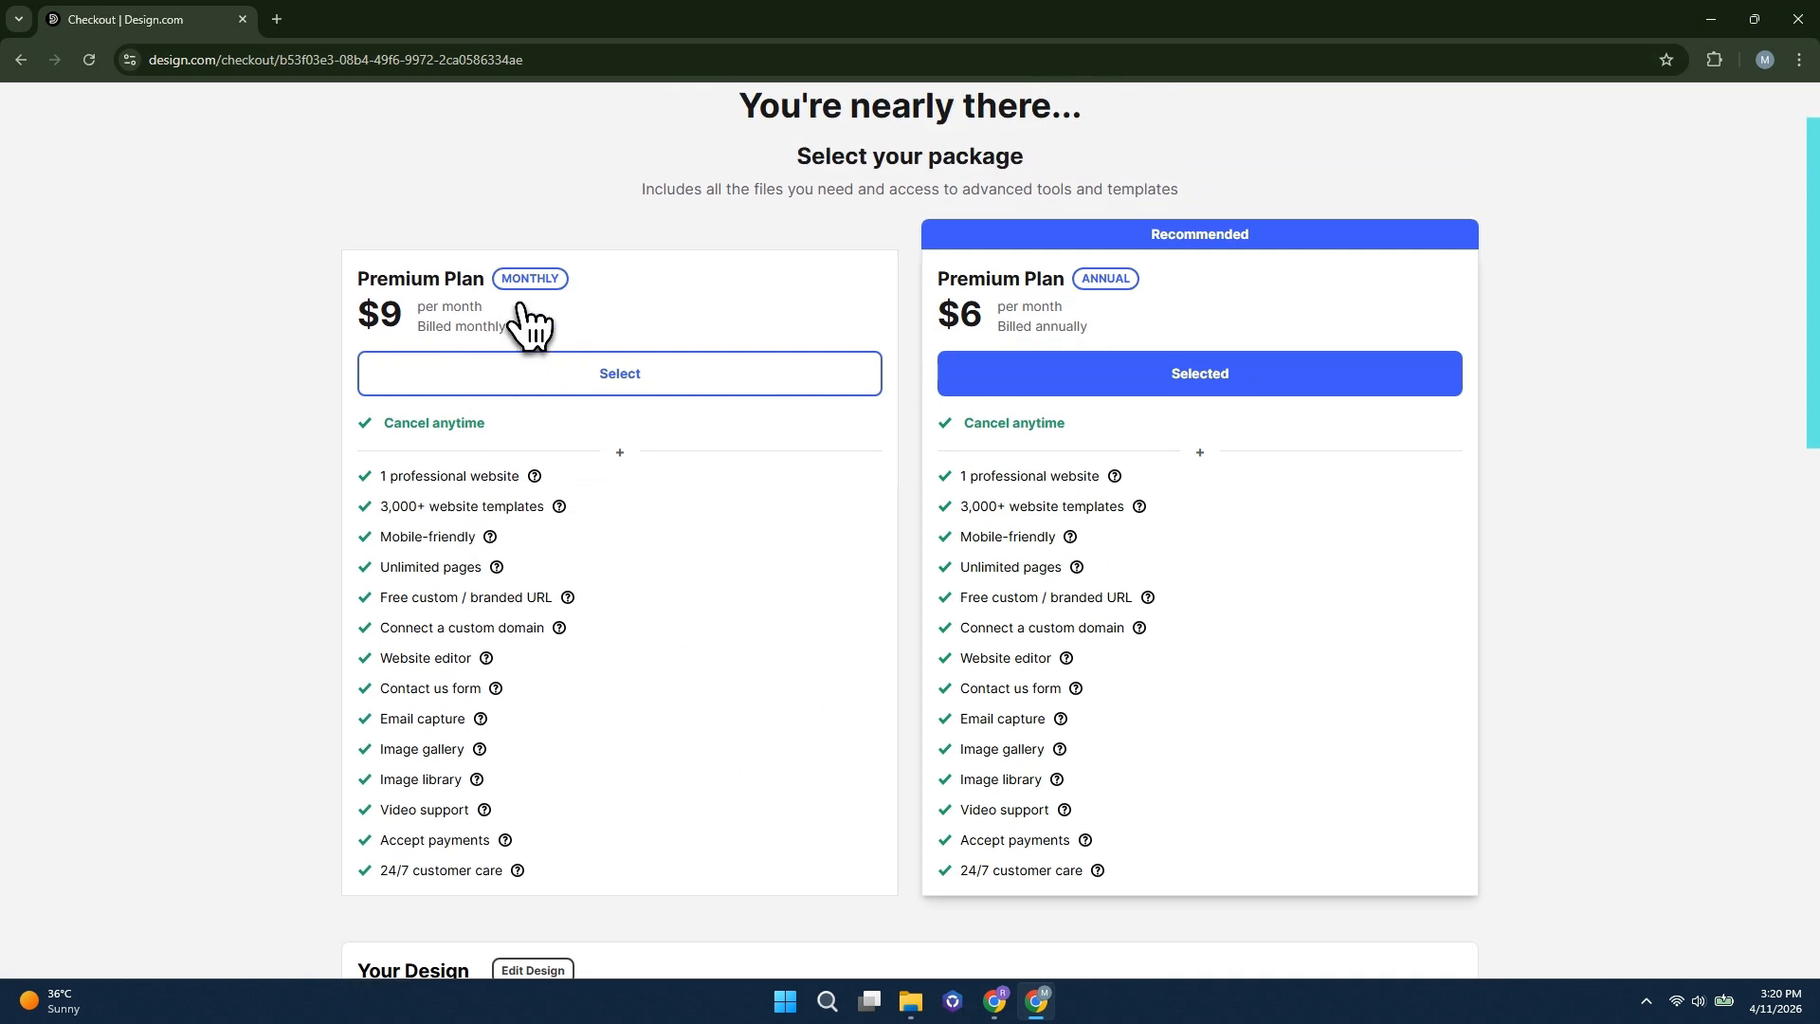
left_click(536, 285)
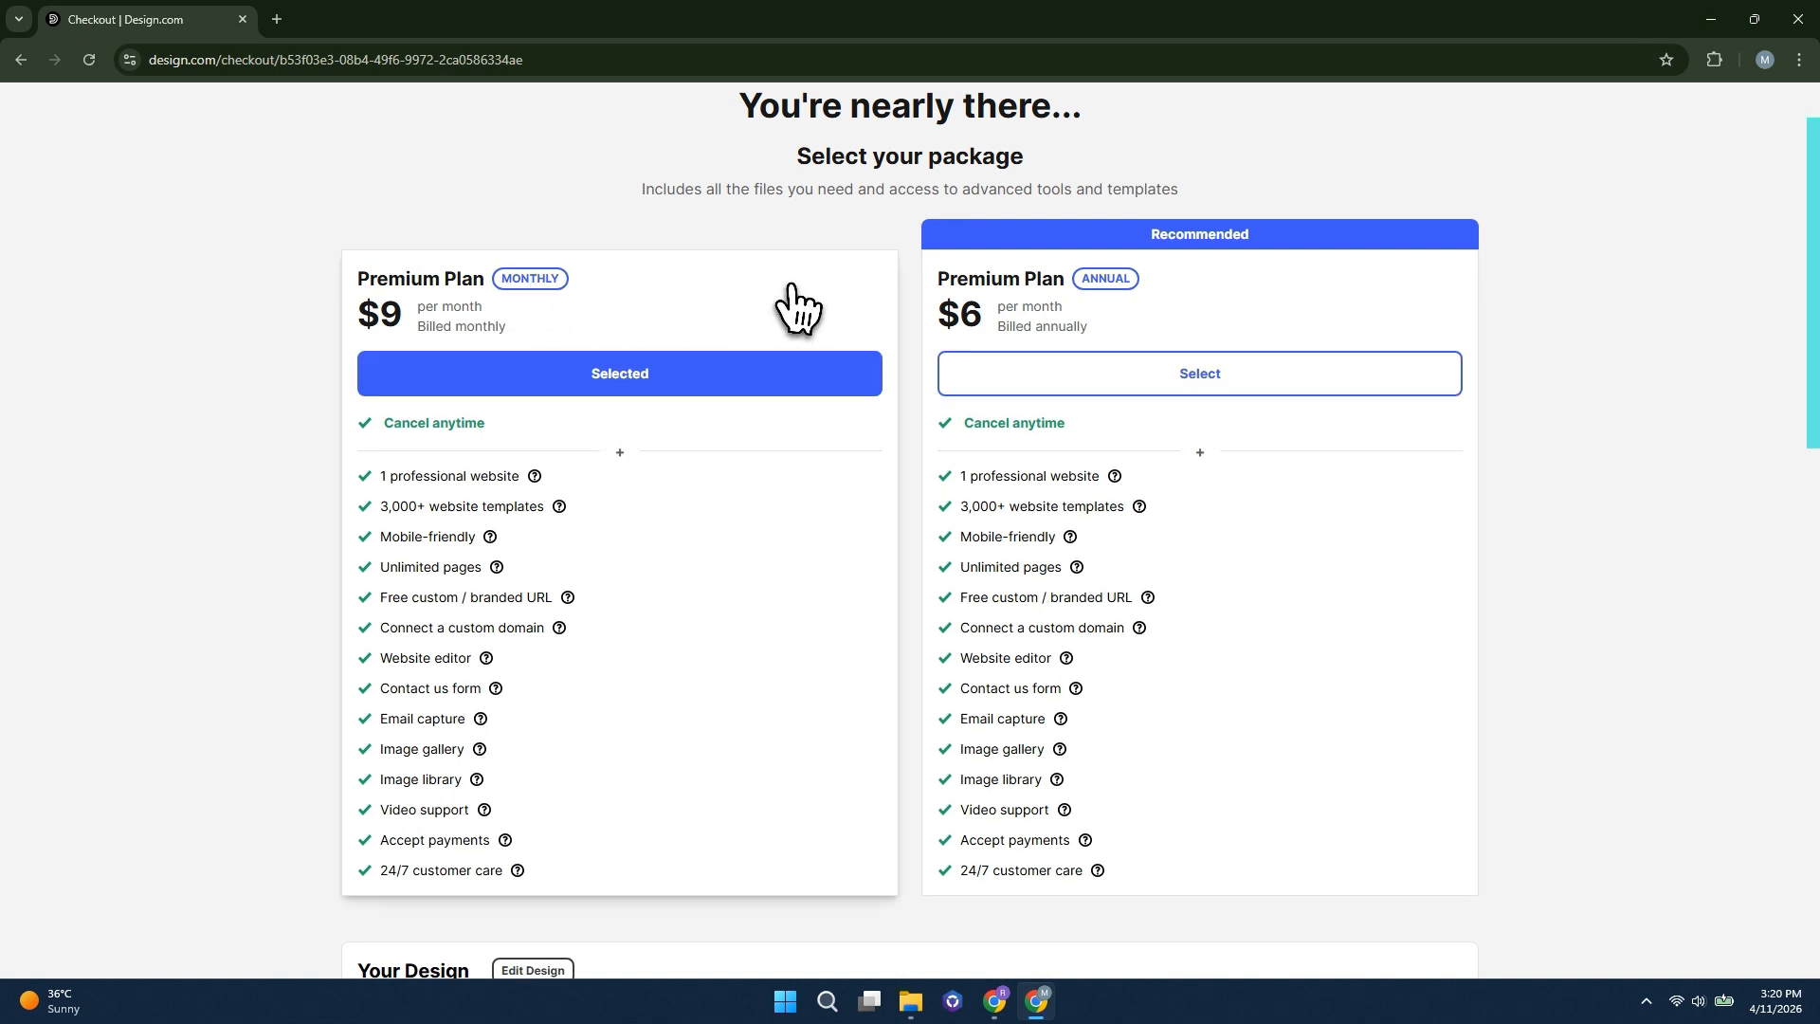
left_click(1148, 308)
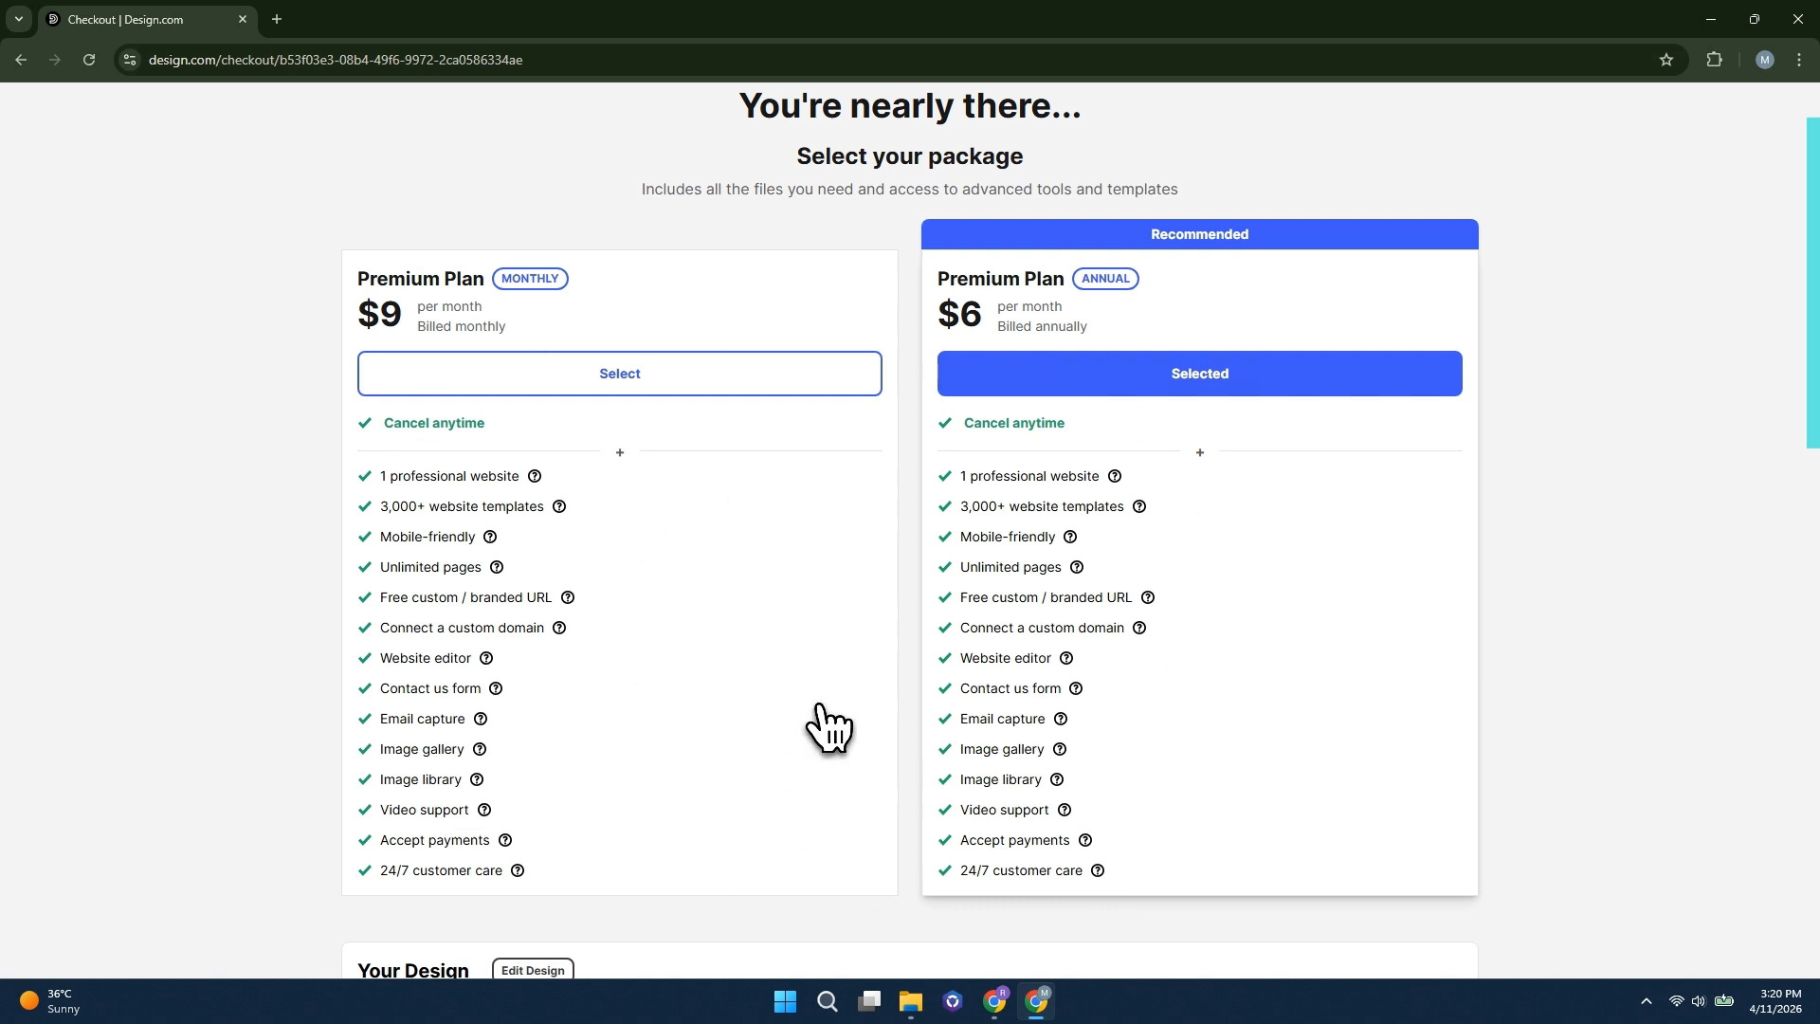
Reopen the website design for editing from the checkout page and review the whole page
scroll(860, 631, "down", 4)
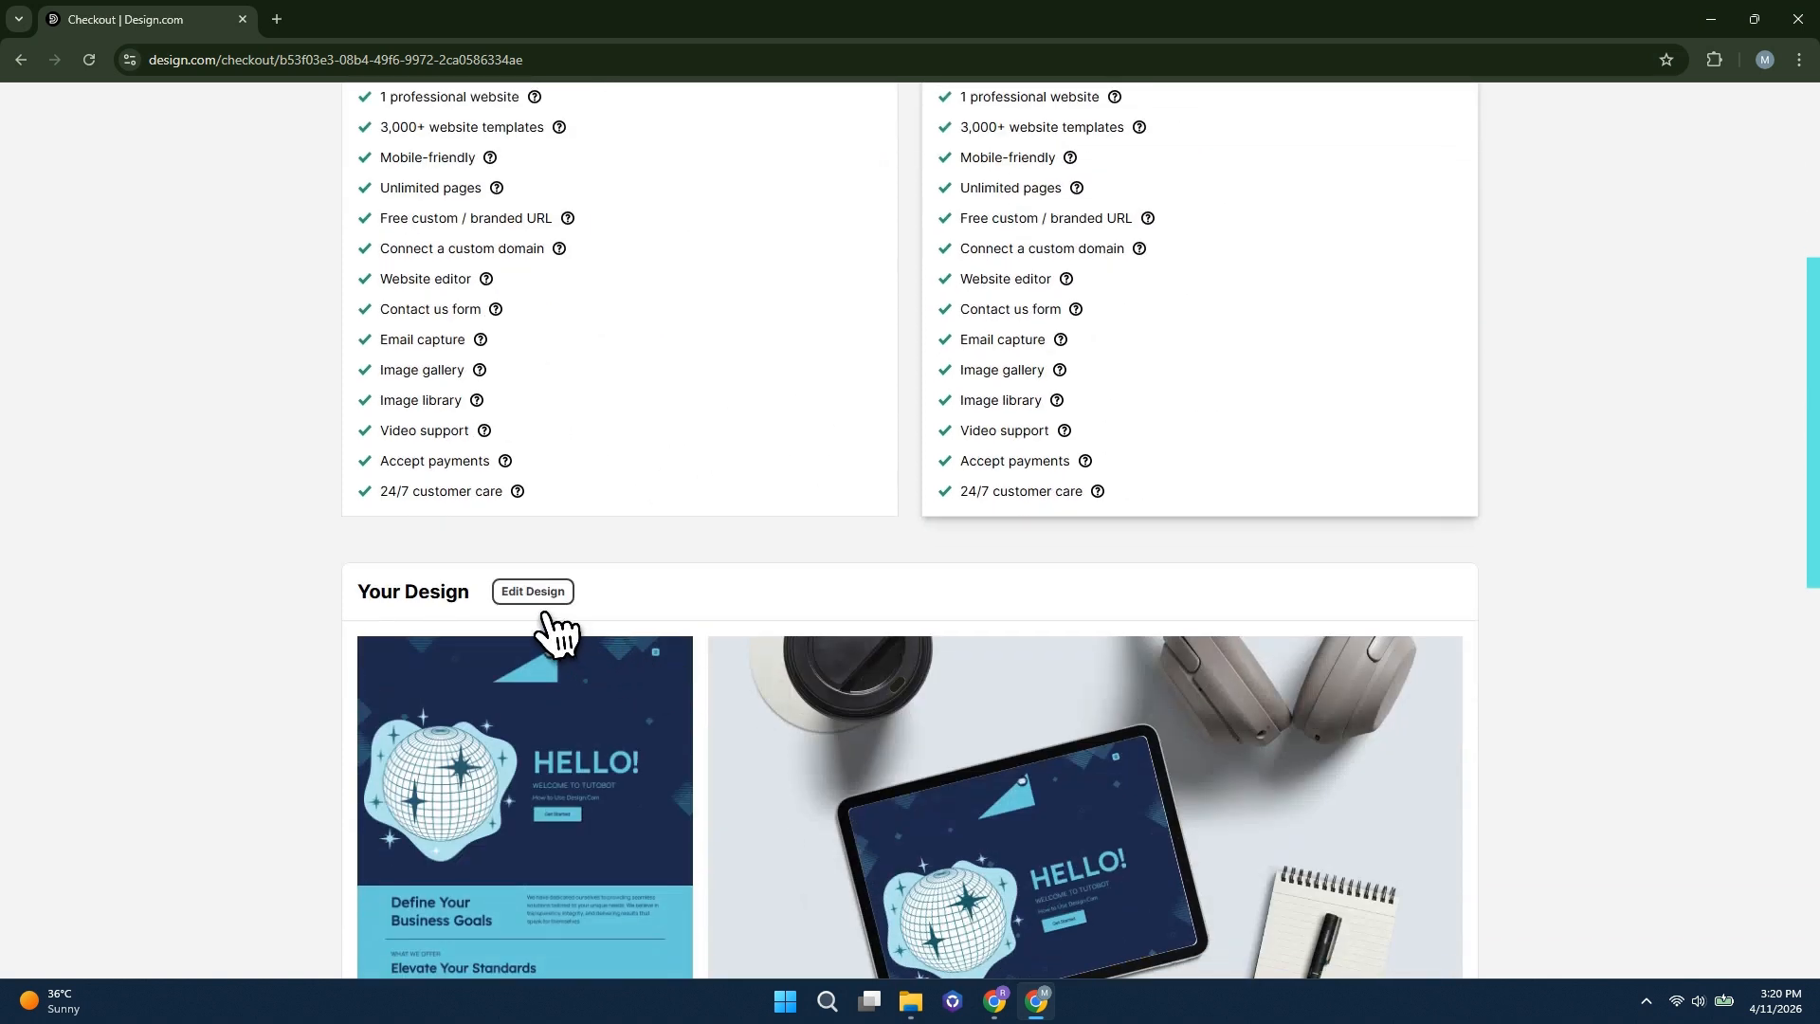
left_click(556, 605)
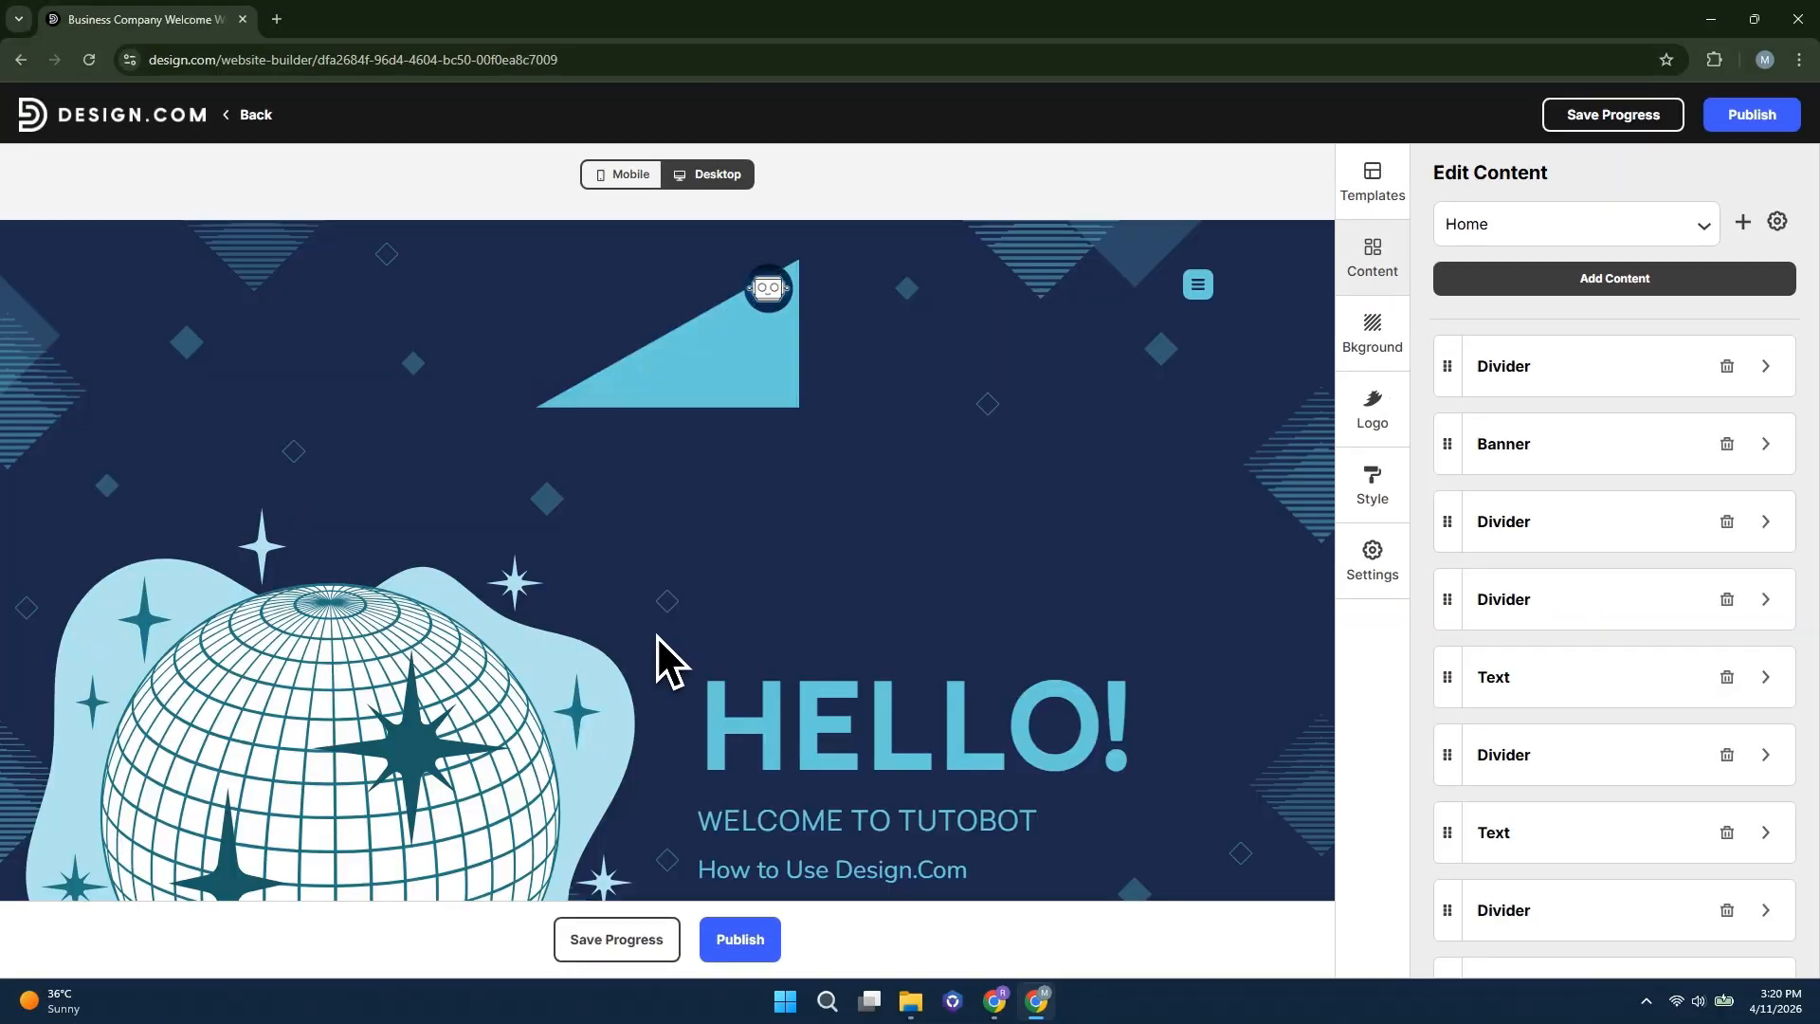
scroll(1202, 612, "down", 6)
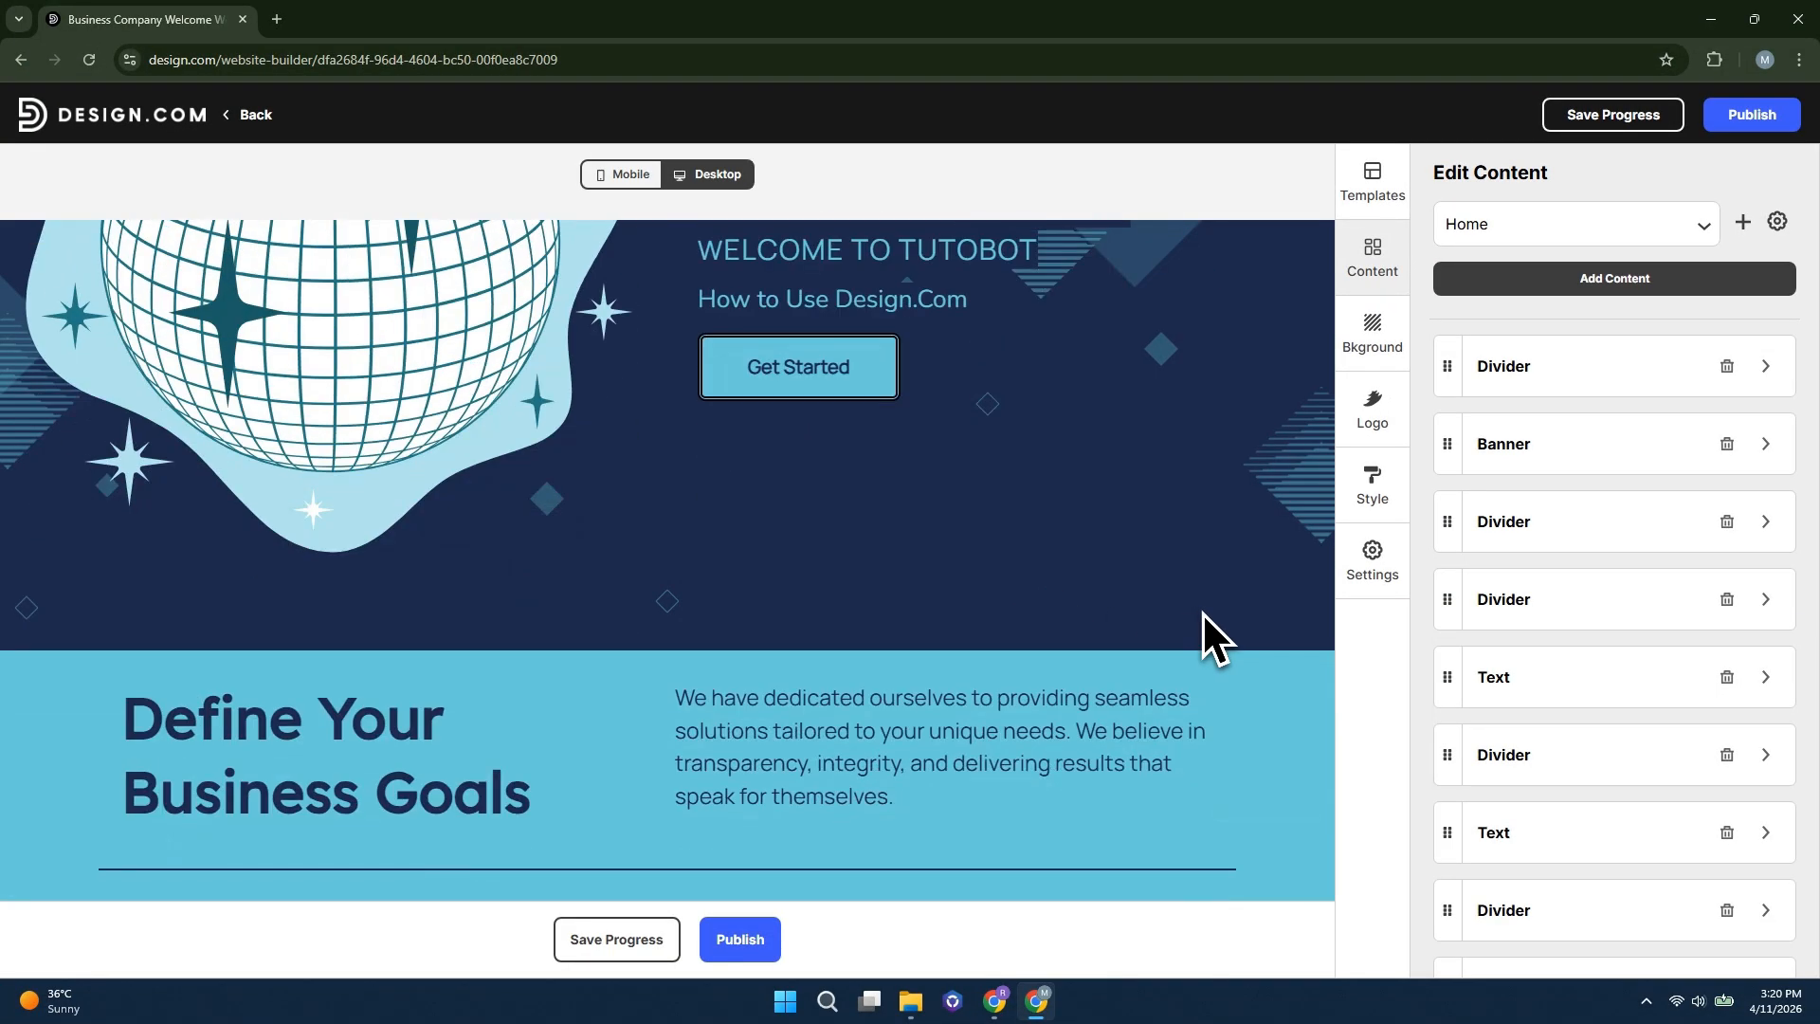
scroll(1202, 612, "down", 9)
scroll(1515, 559, "down", 4)
scroll(1198, 715, "down", 2)
scroll(671, 834, "up", 15)
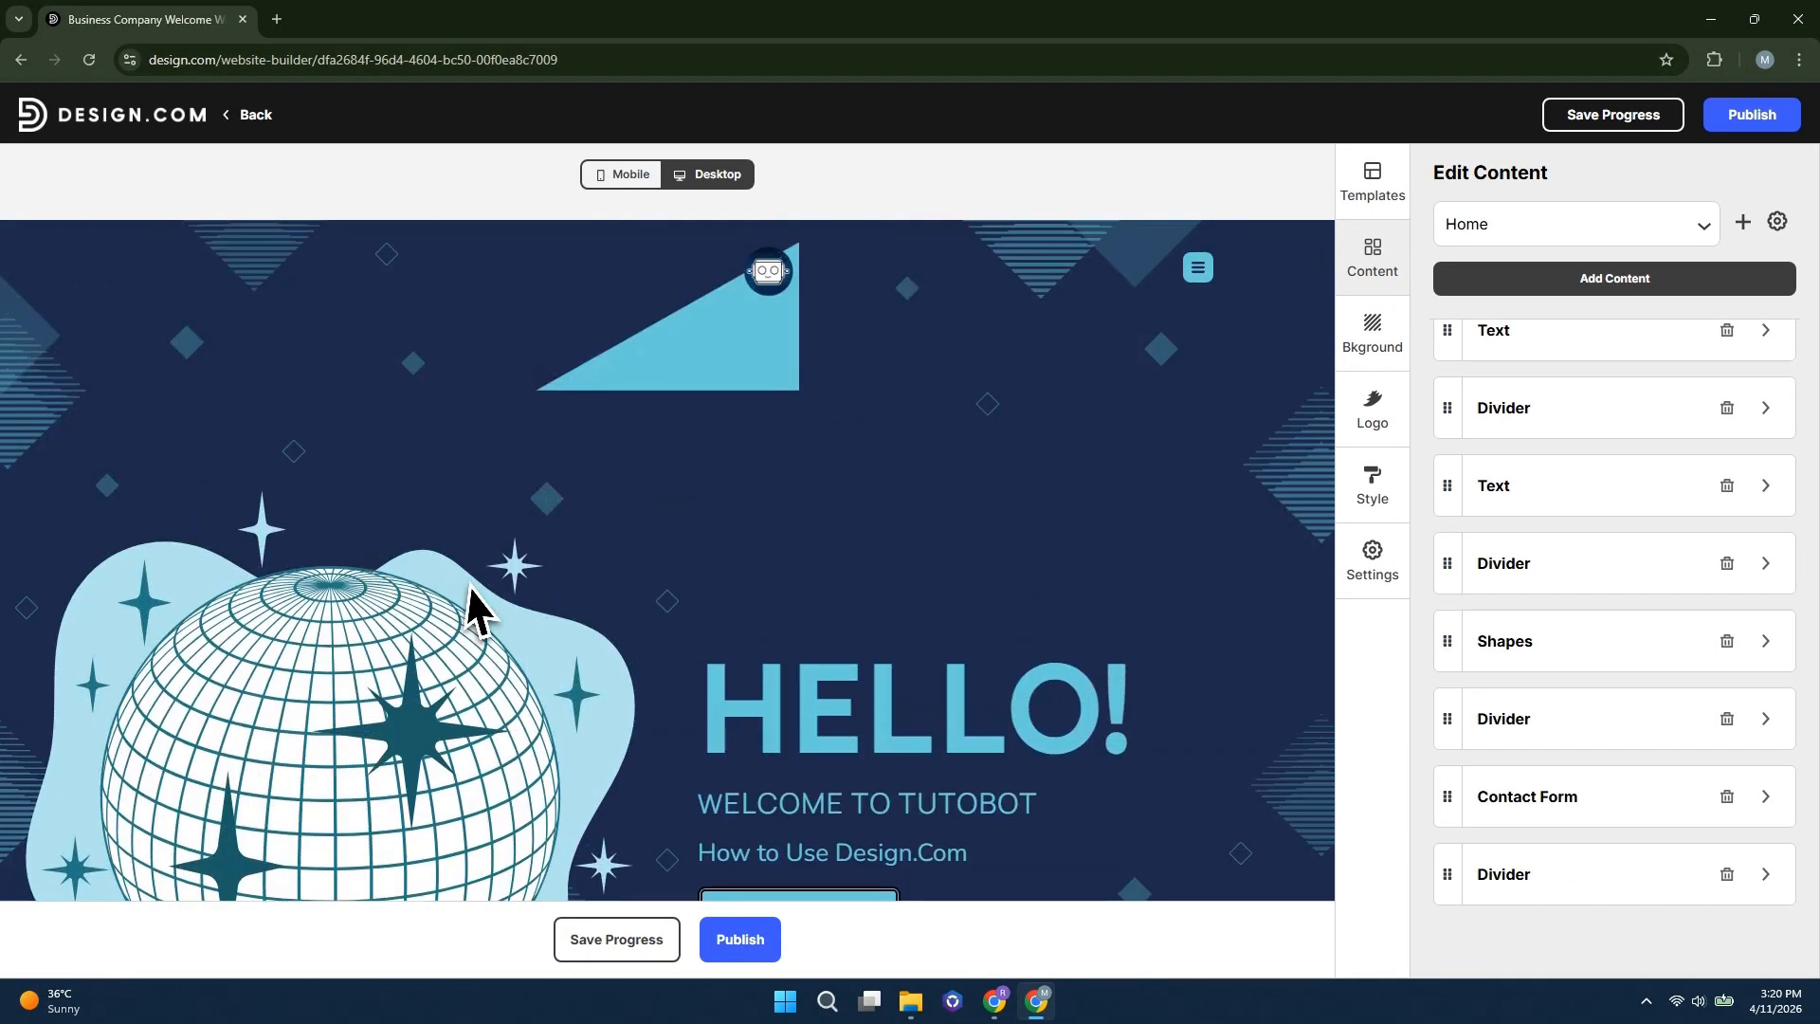
scroll(1489, 597, "up", 4)
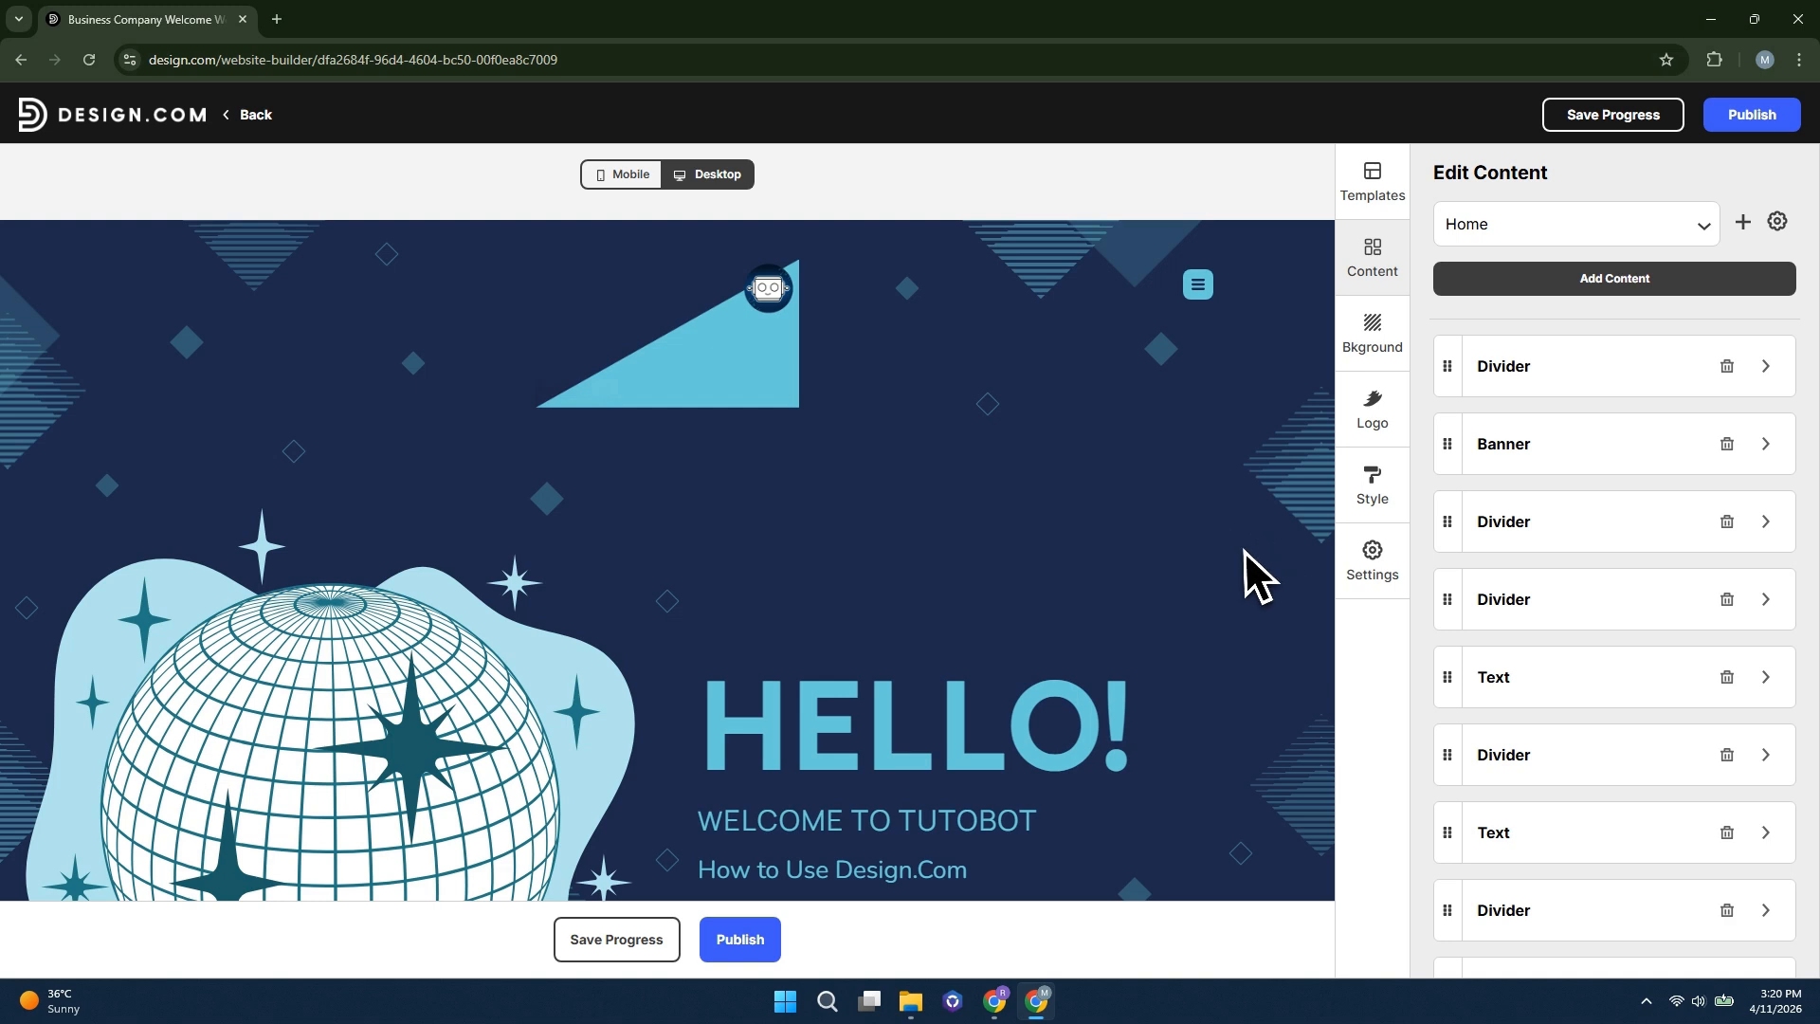
Return to the Design.com home page and generate logo designs for the business name Tutobot
left_click(114, 127)
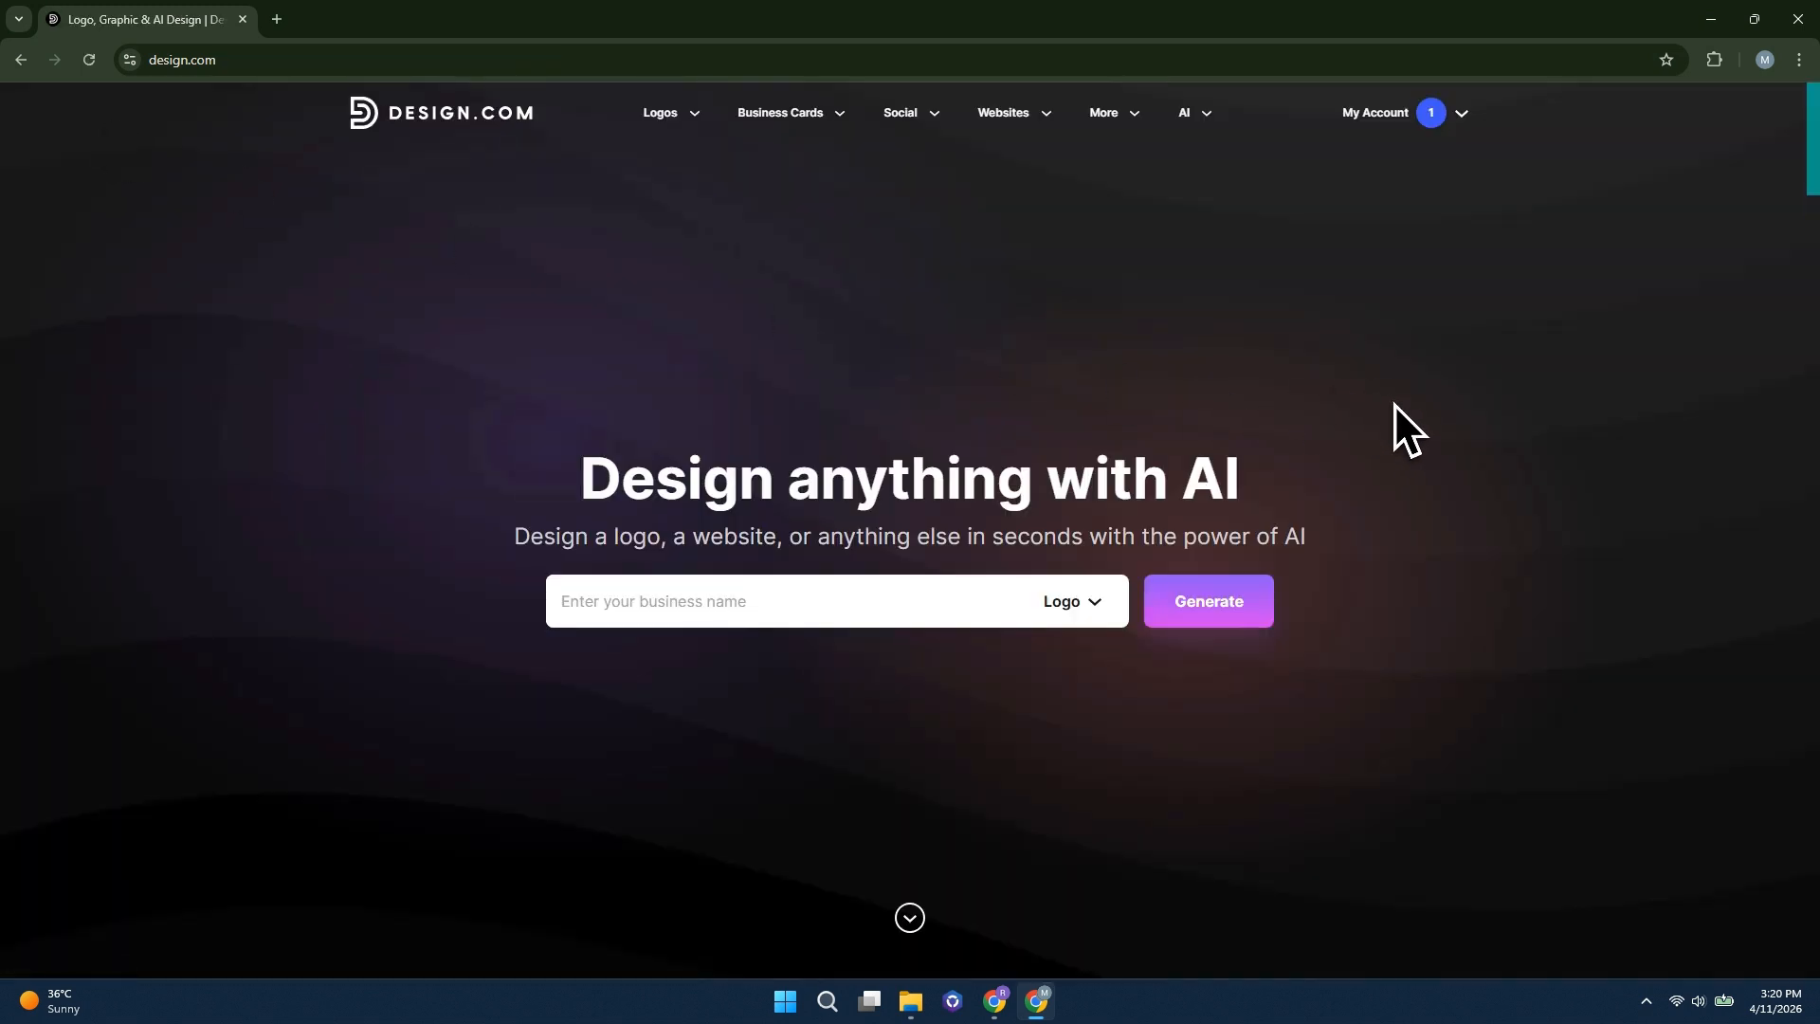
mouse_move(687, 114)
left_click(1227, 613)
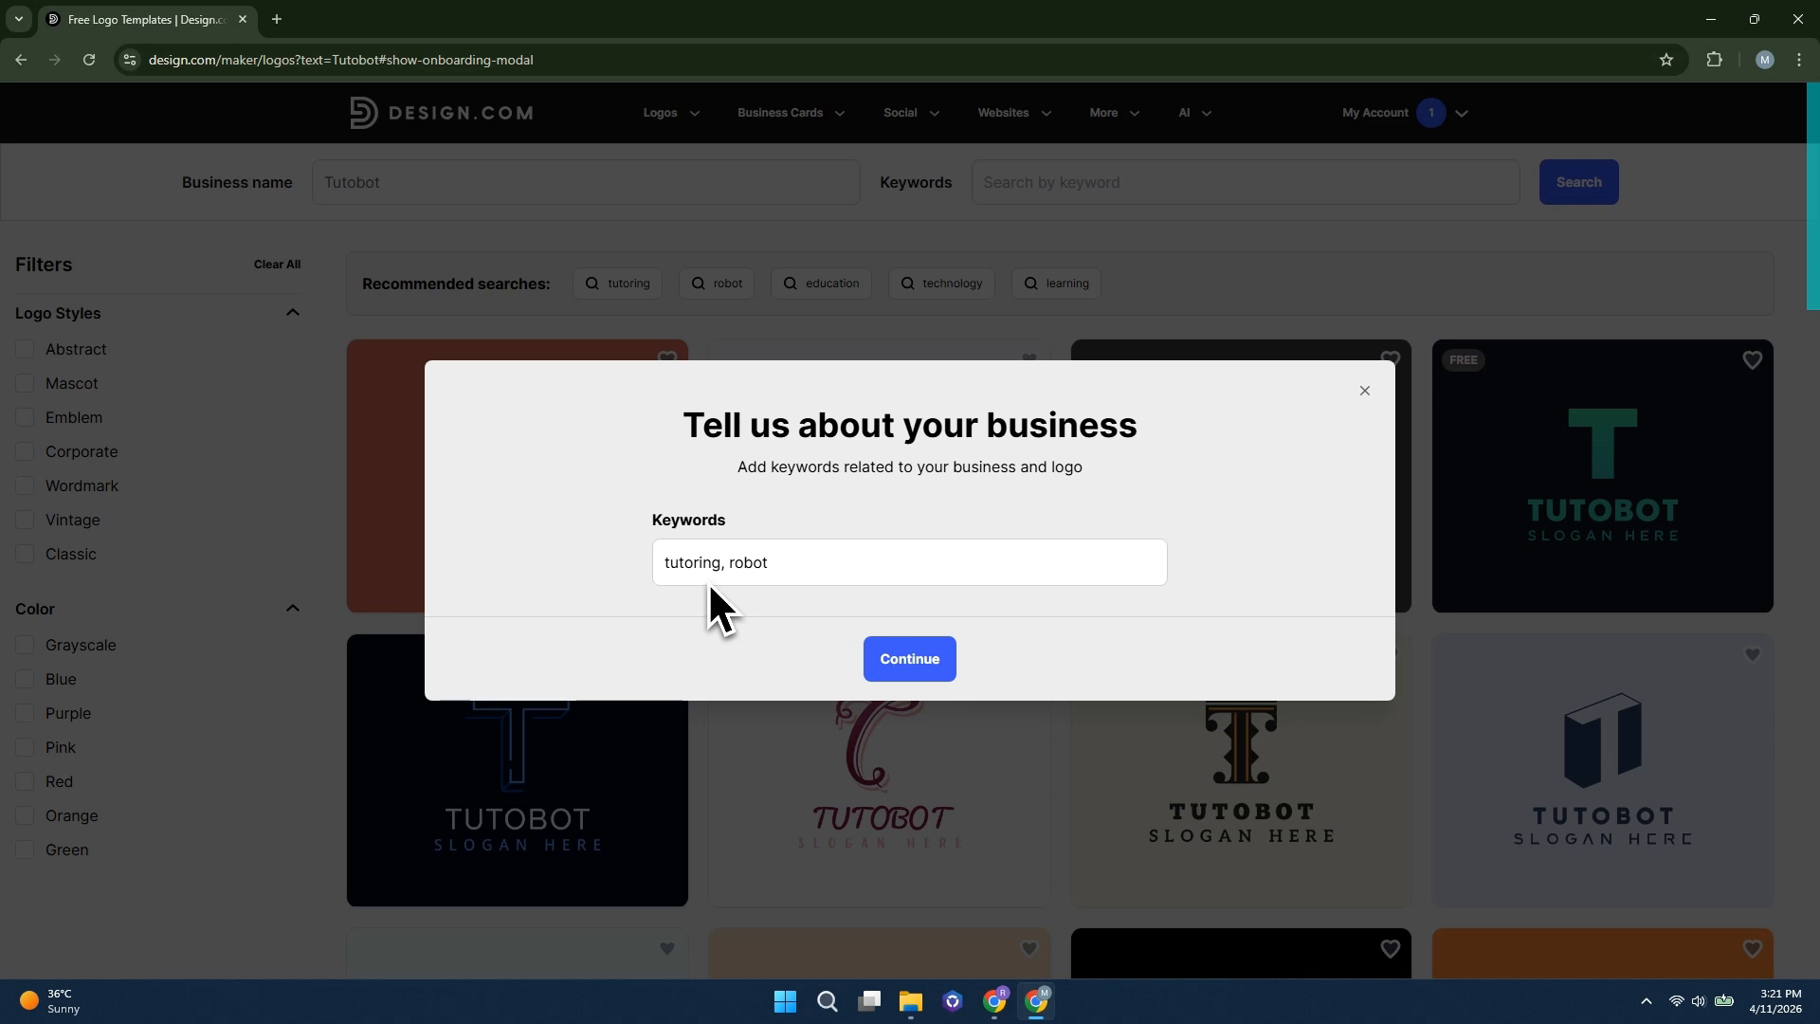
Replace the suggested business keywords with "Youtube Channel, Tutorial Videos" and continue to the matching logo designs
key("ctrl+a")
key("BackSpace")
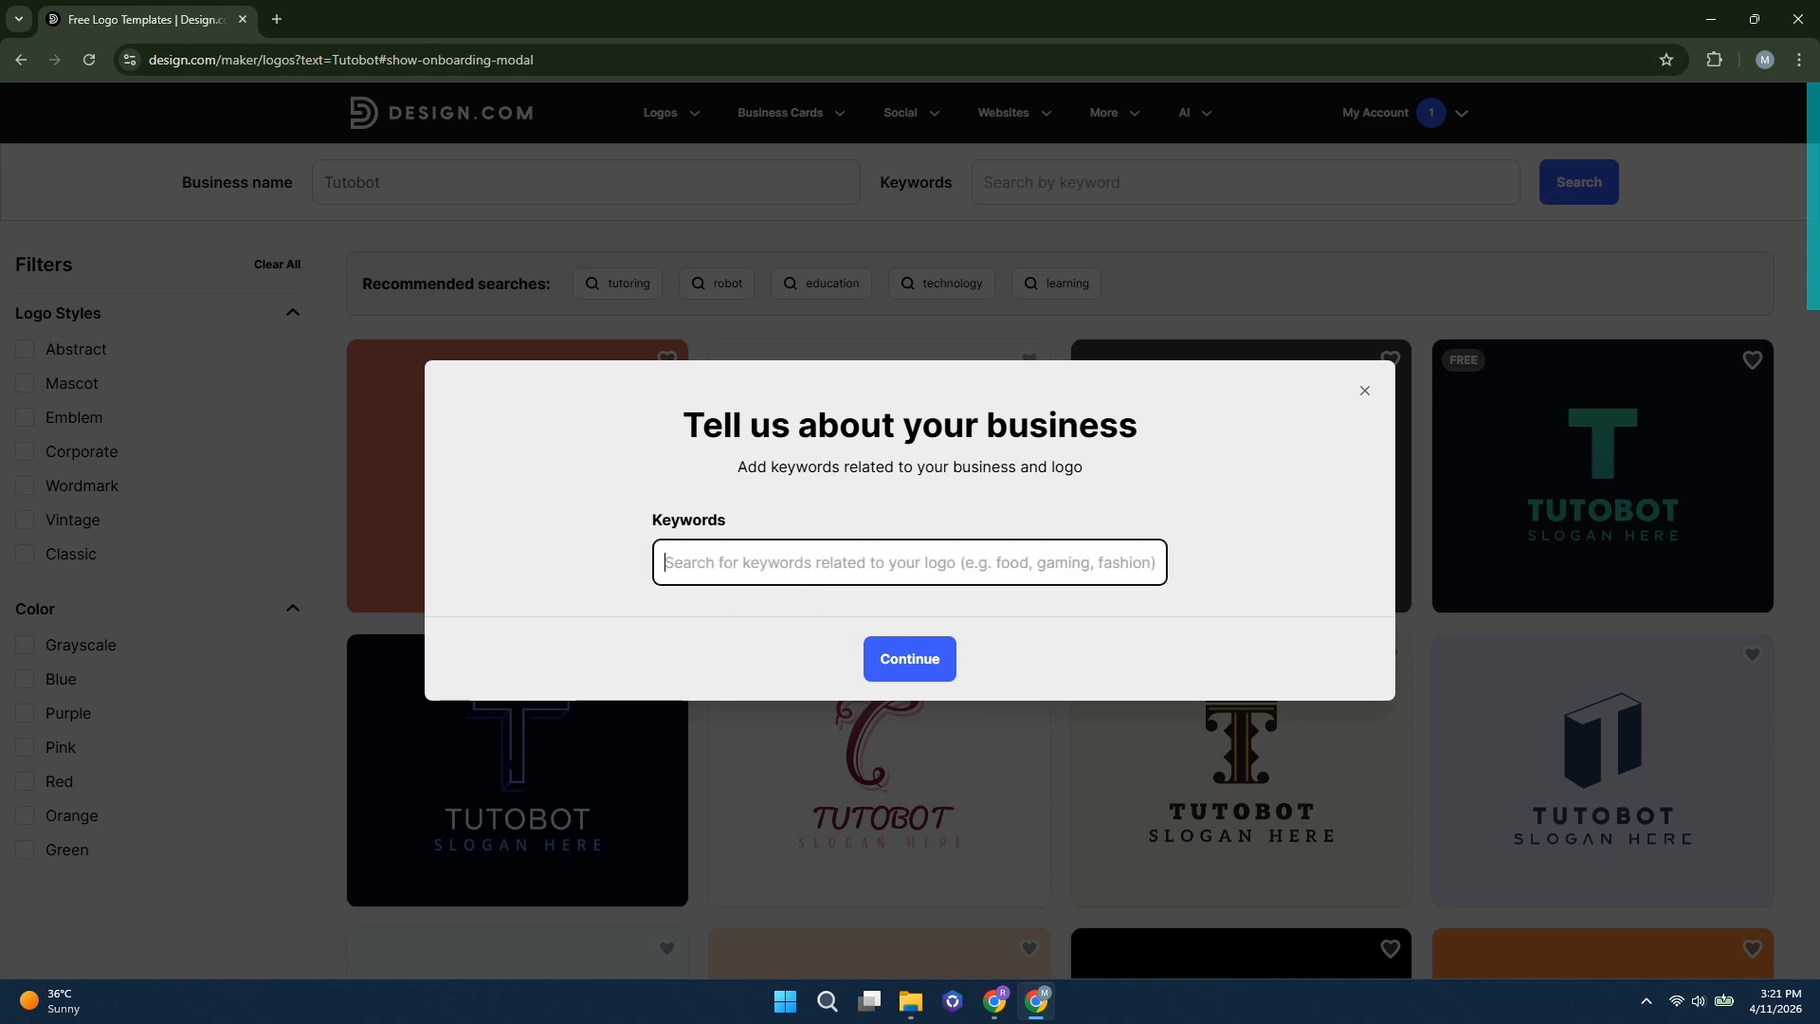
type("Y")
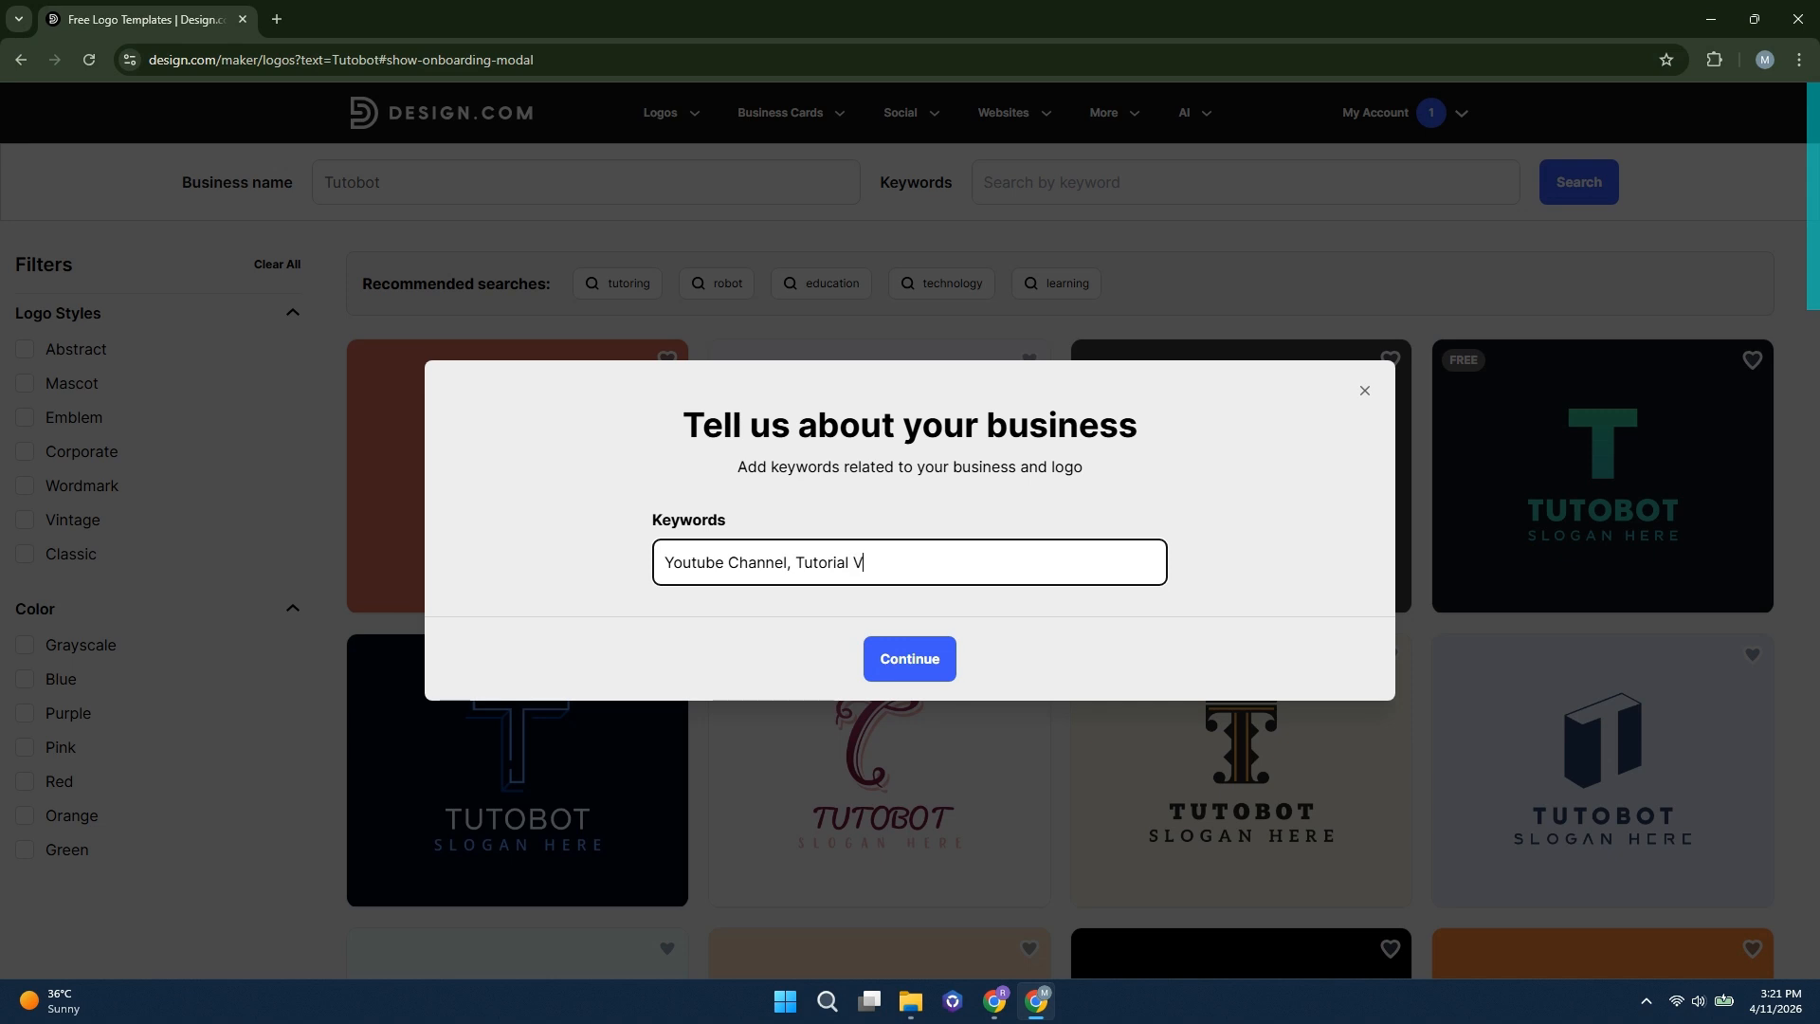
left_click(948, 661)
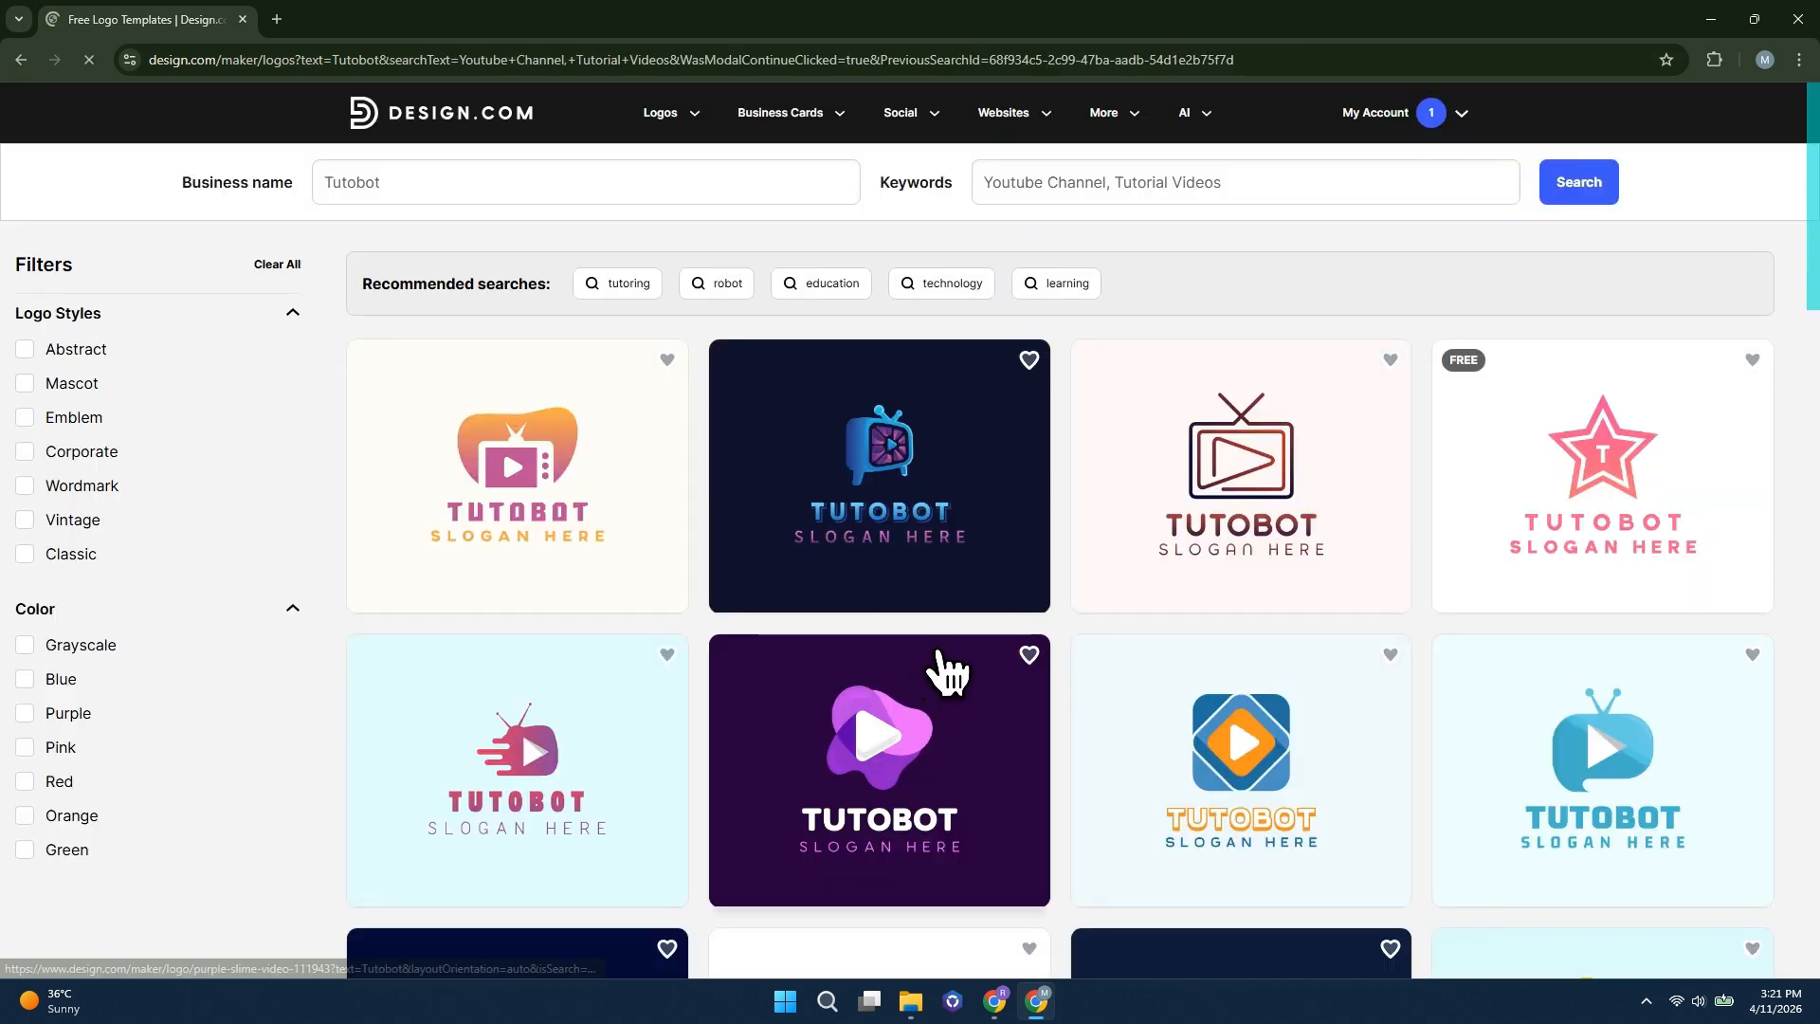
Browse the generated logo designs and open the red and blue circular TV logo with a navy background for editing
scroll(1612, 569, "down", 5)
scroll(1565, 631, "down", 4)
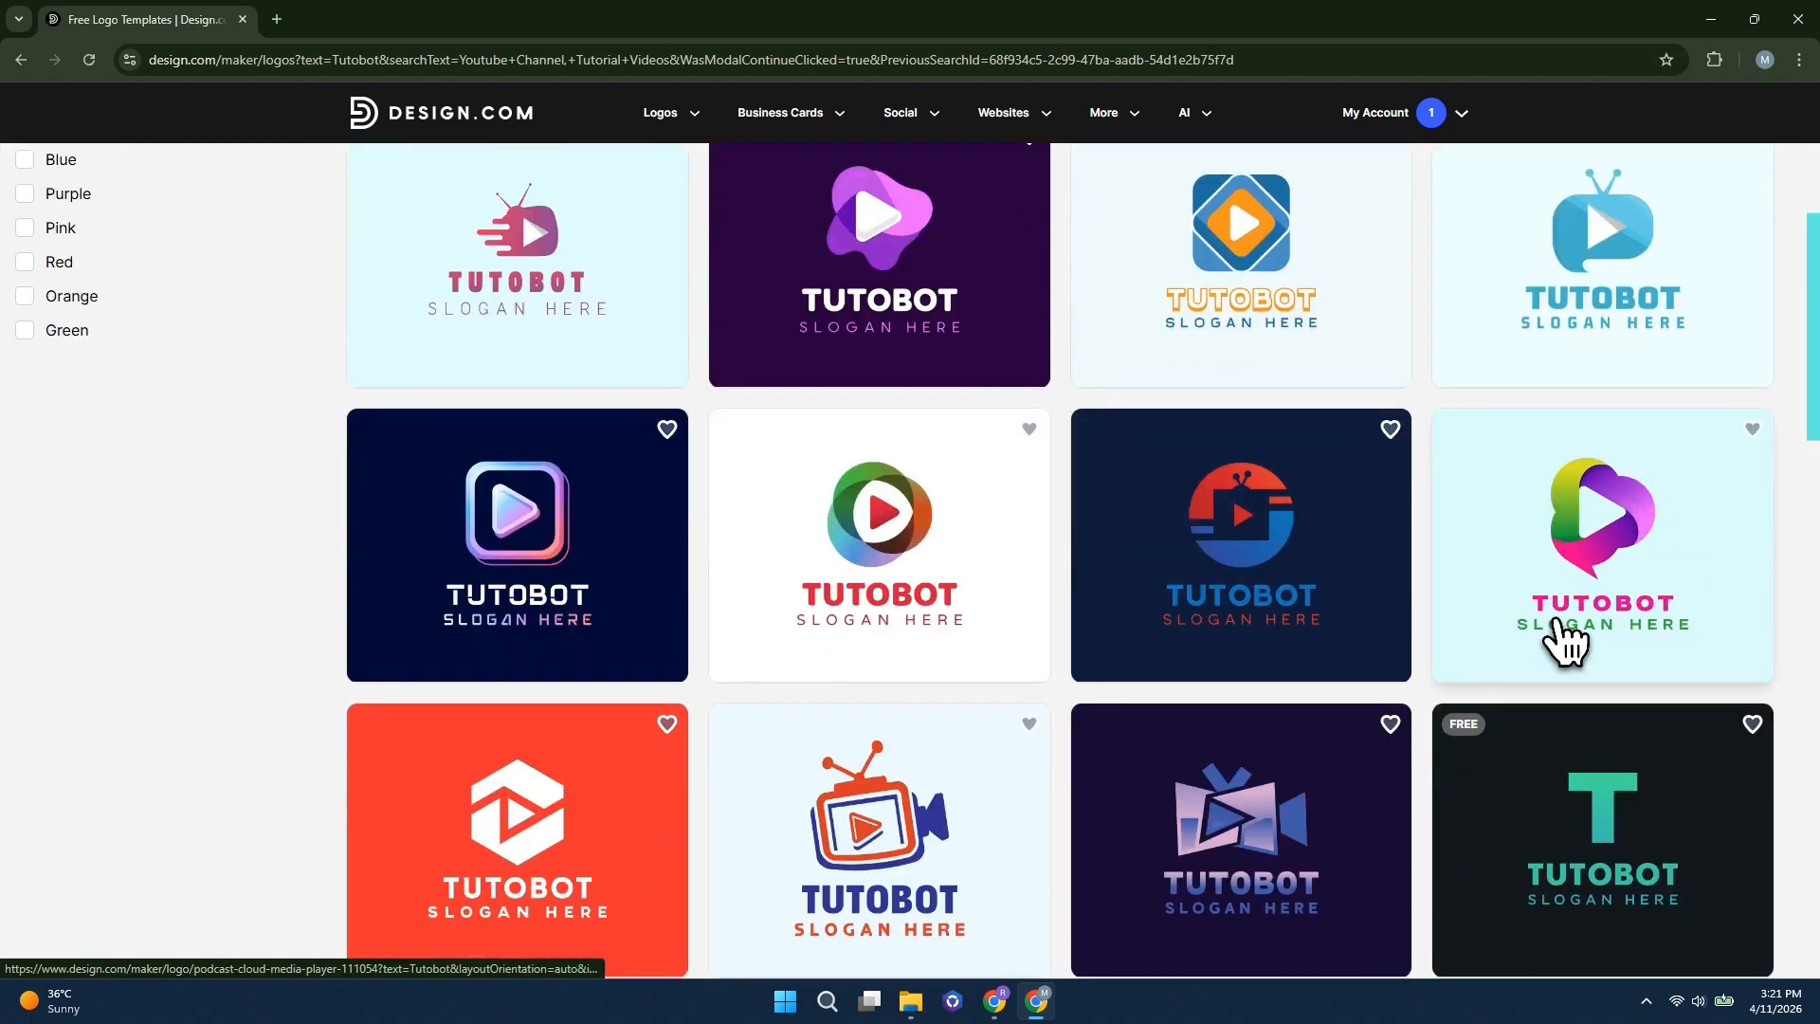
scroll(1016, 833, "up", 2)
scroll(573, 816, "up", 7)
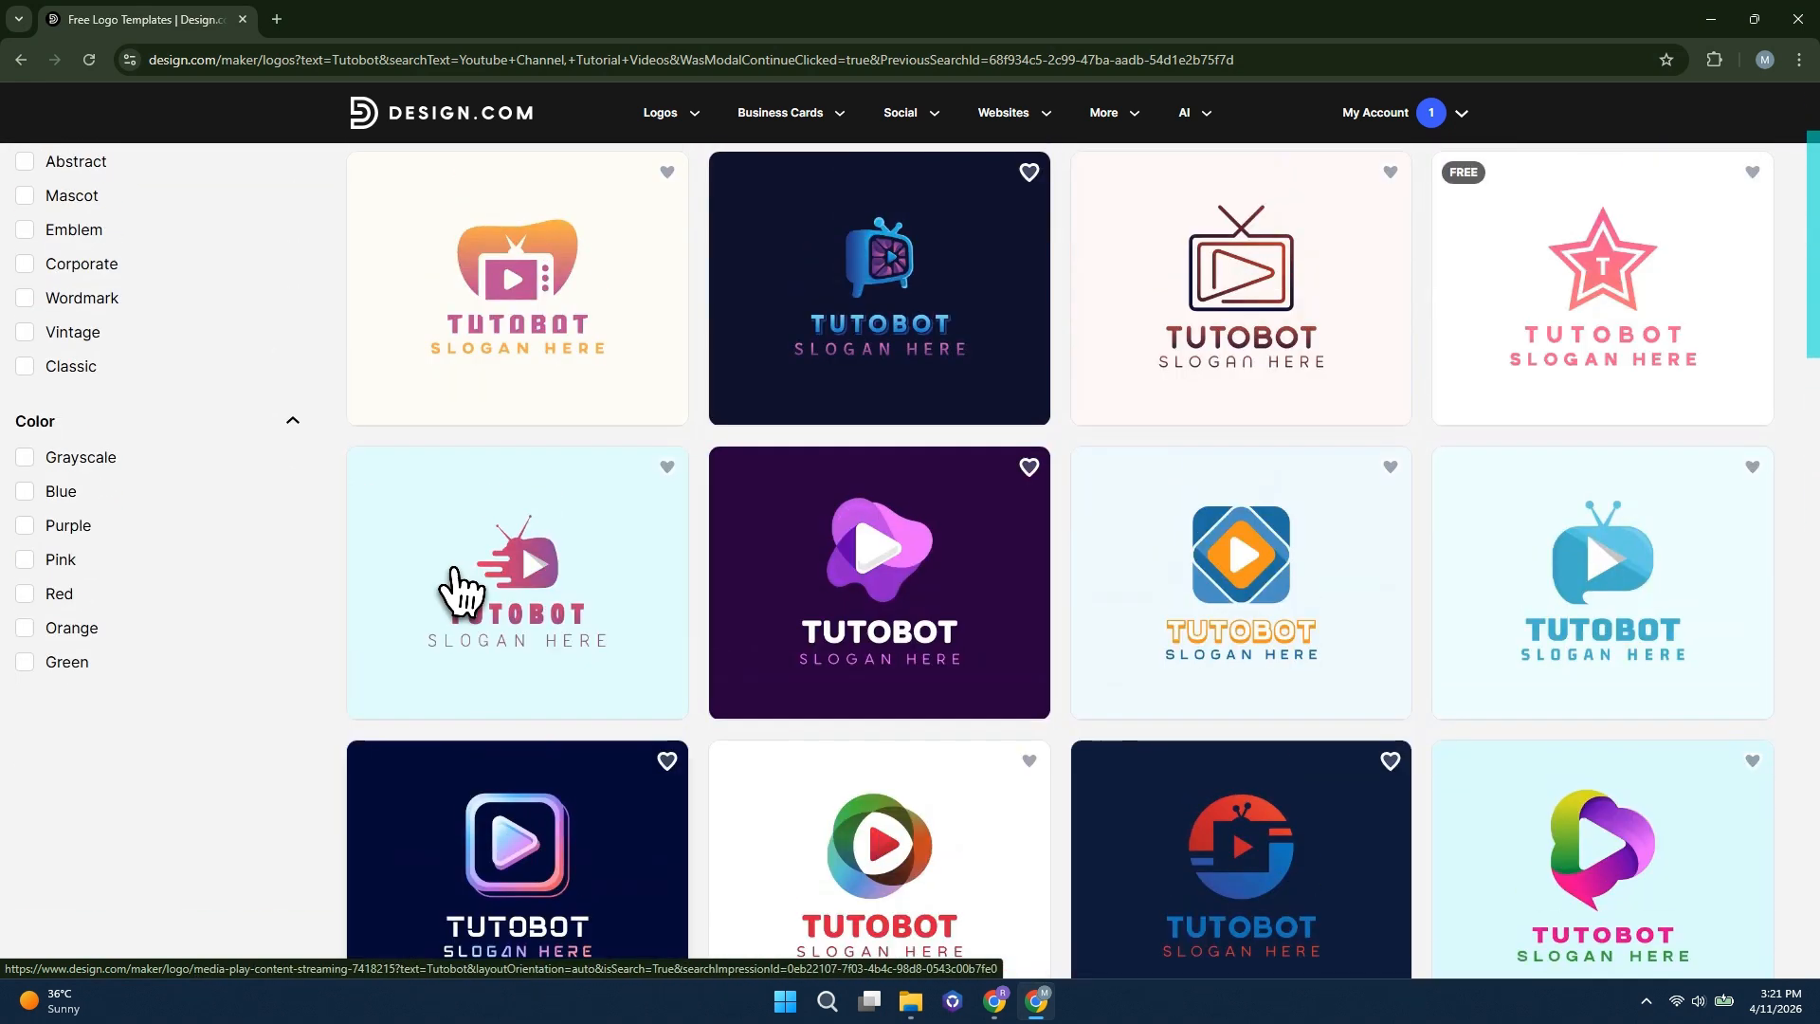
scroll(1292, 557, "down", 7)
left_click(1244, 407)
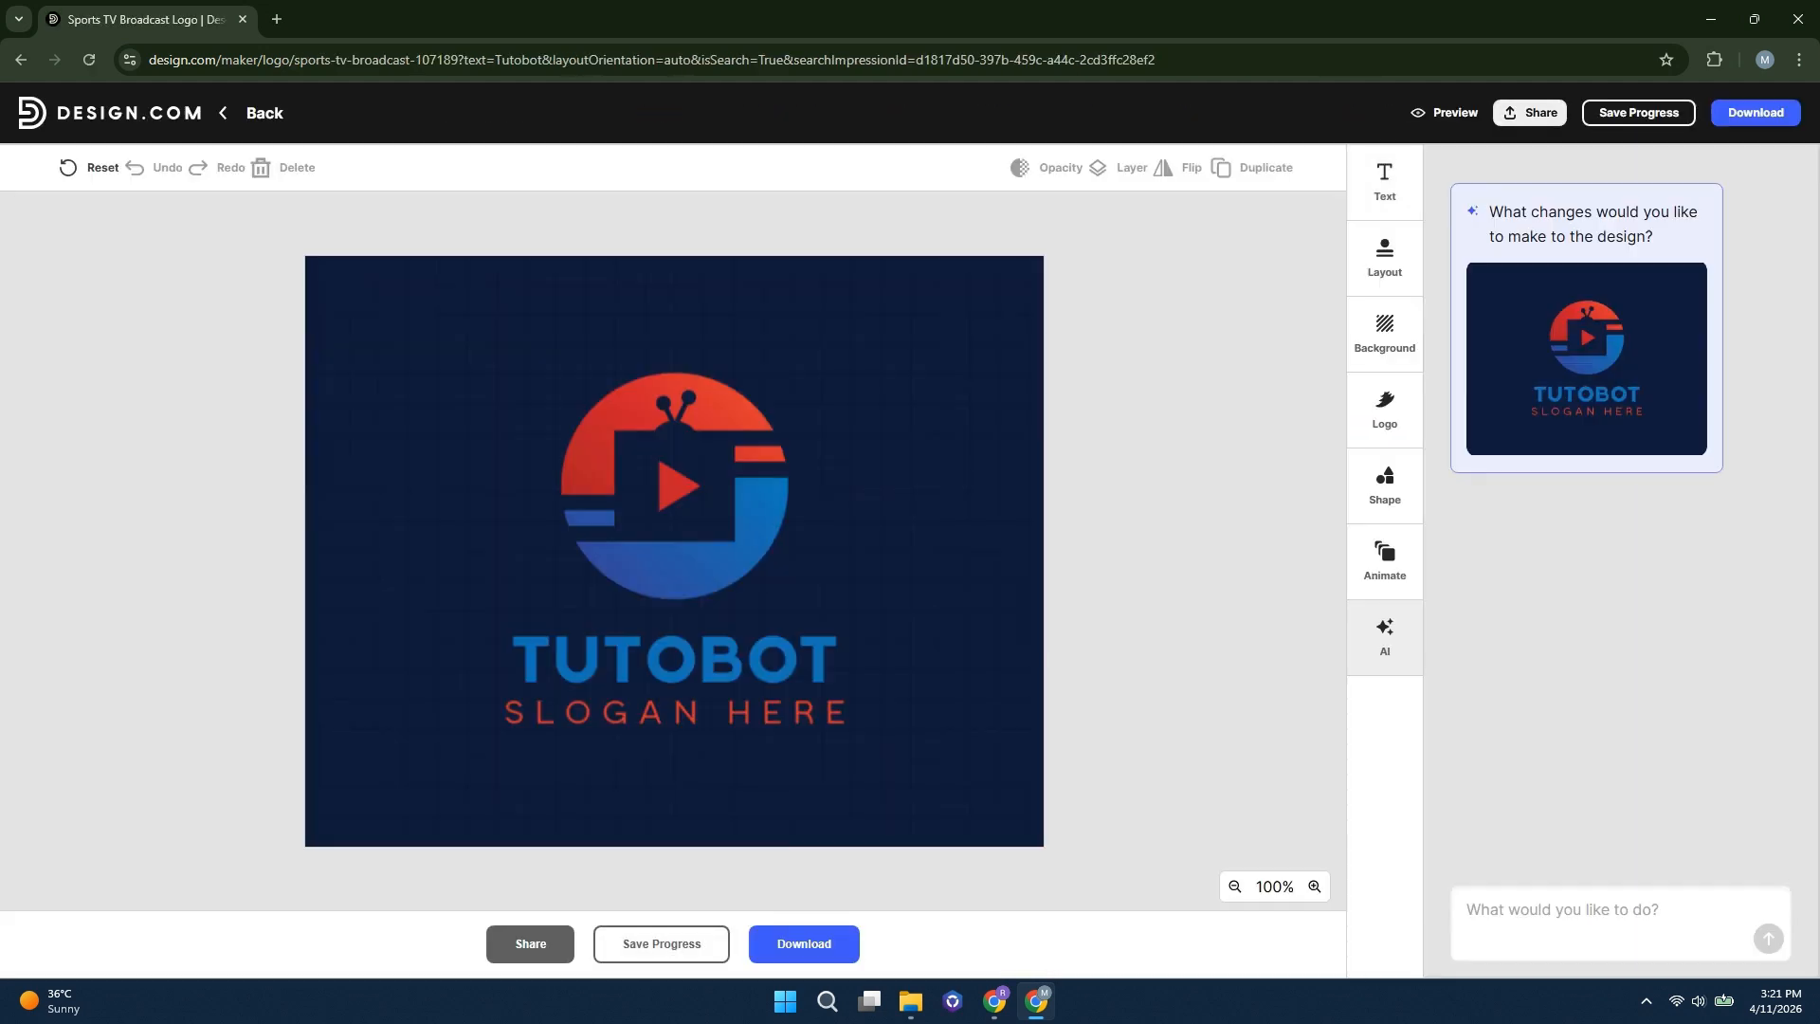
Replace the placeholder slogan beneath the Tutobot name with "Tutorial Videos"
left_click(674, 659)
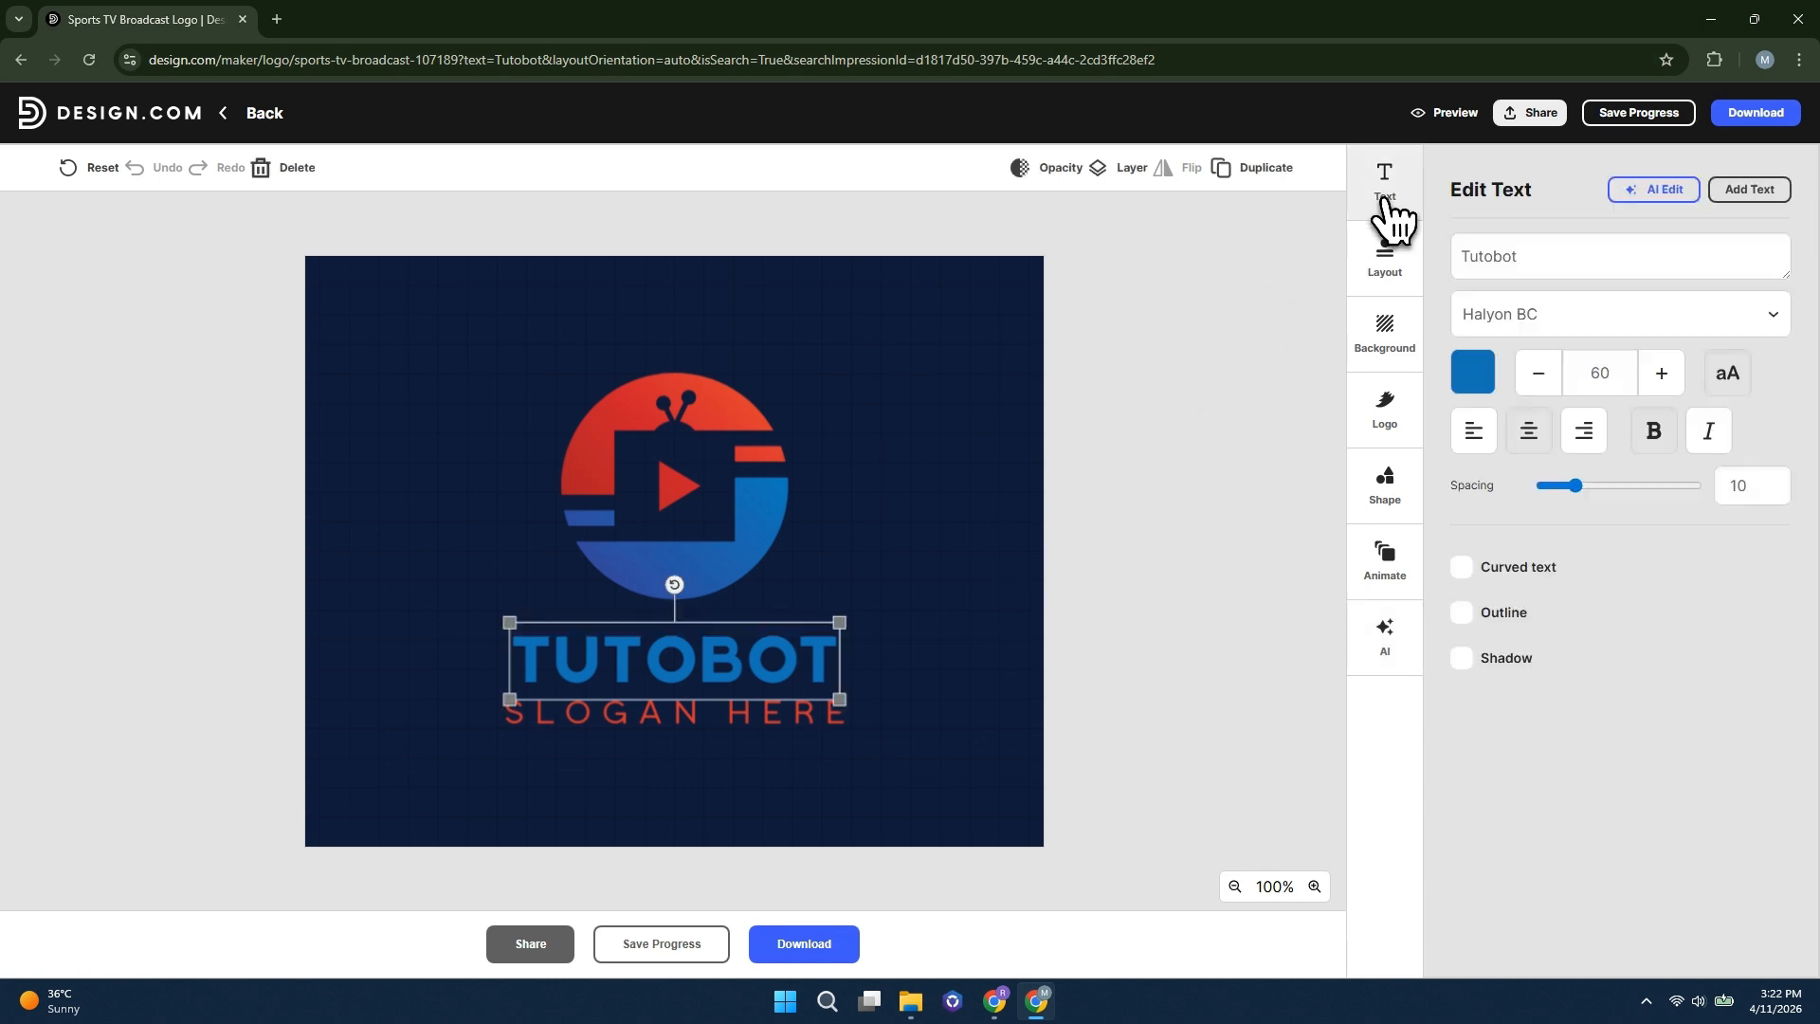
left_click(749, 713)
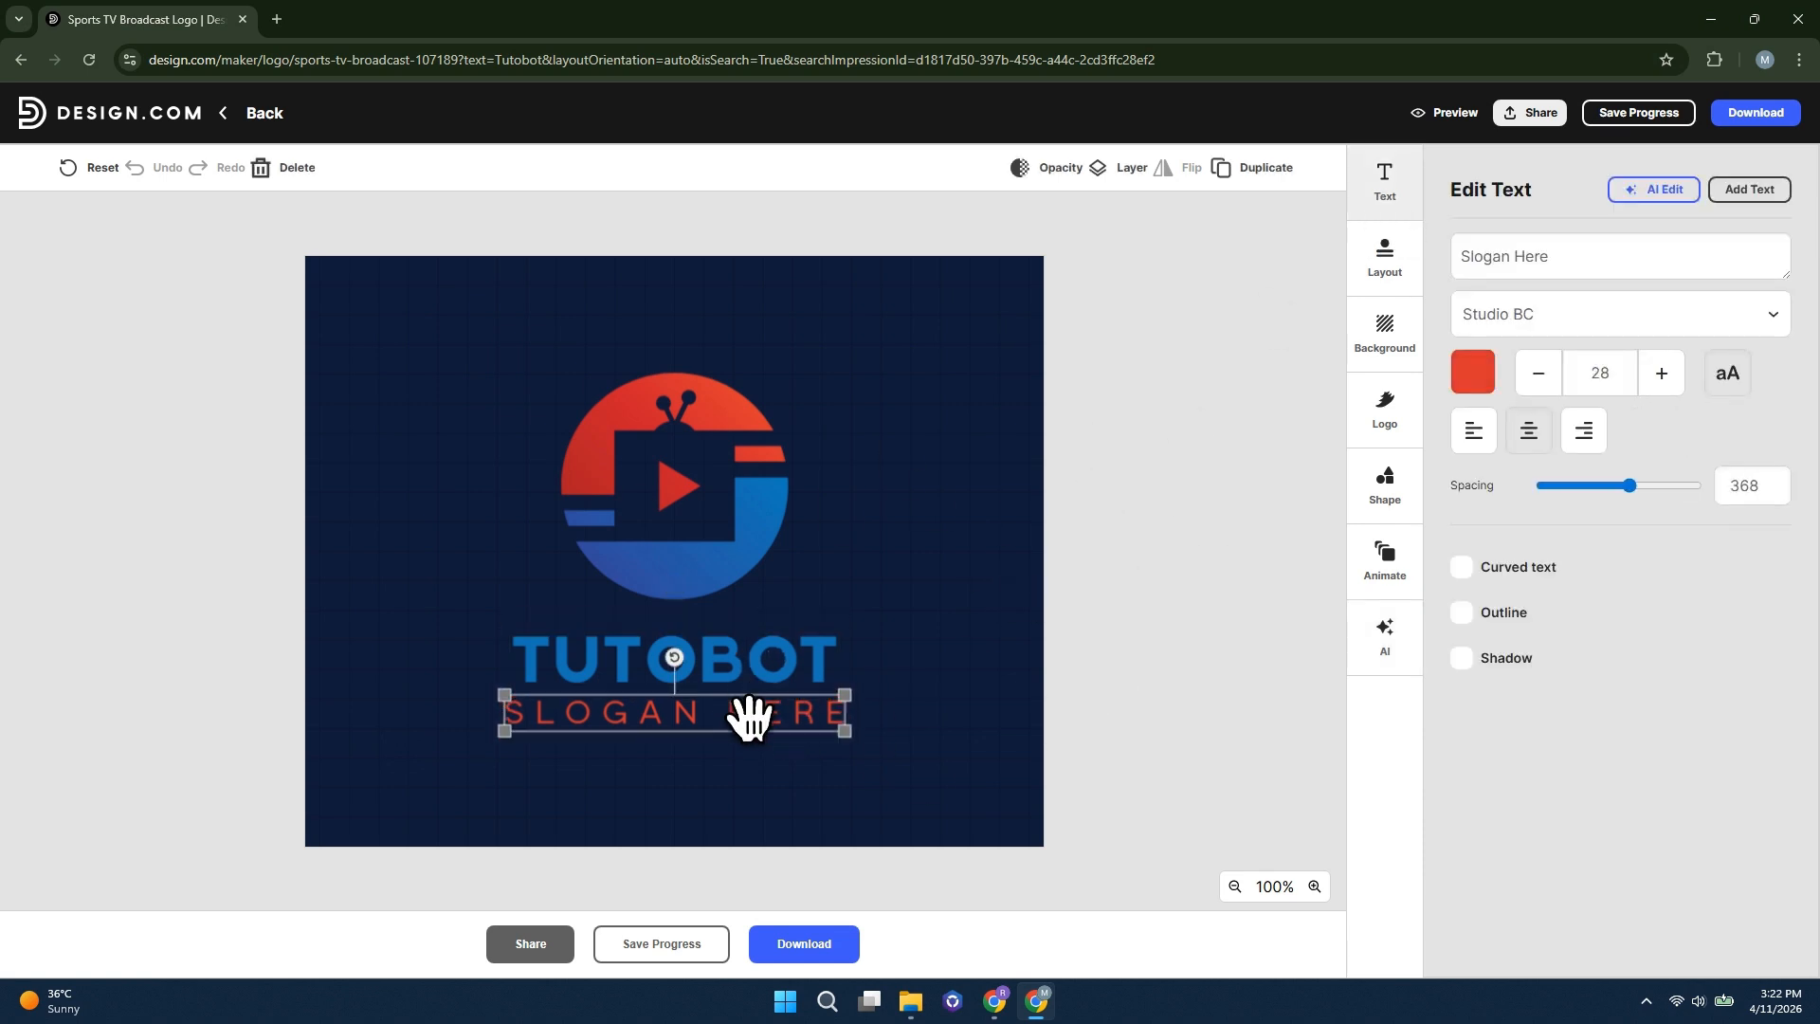
double_click(747, 721)
type("Tutori")
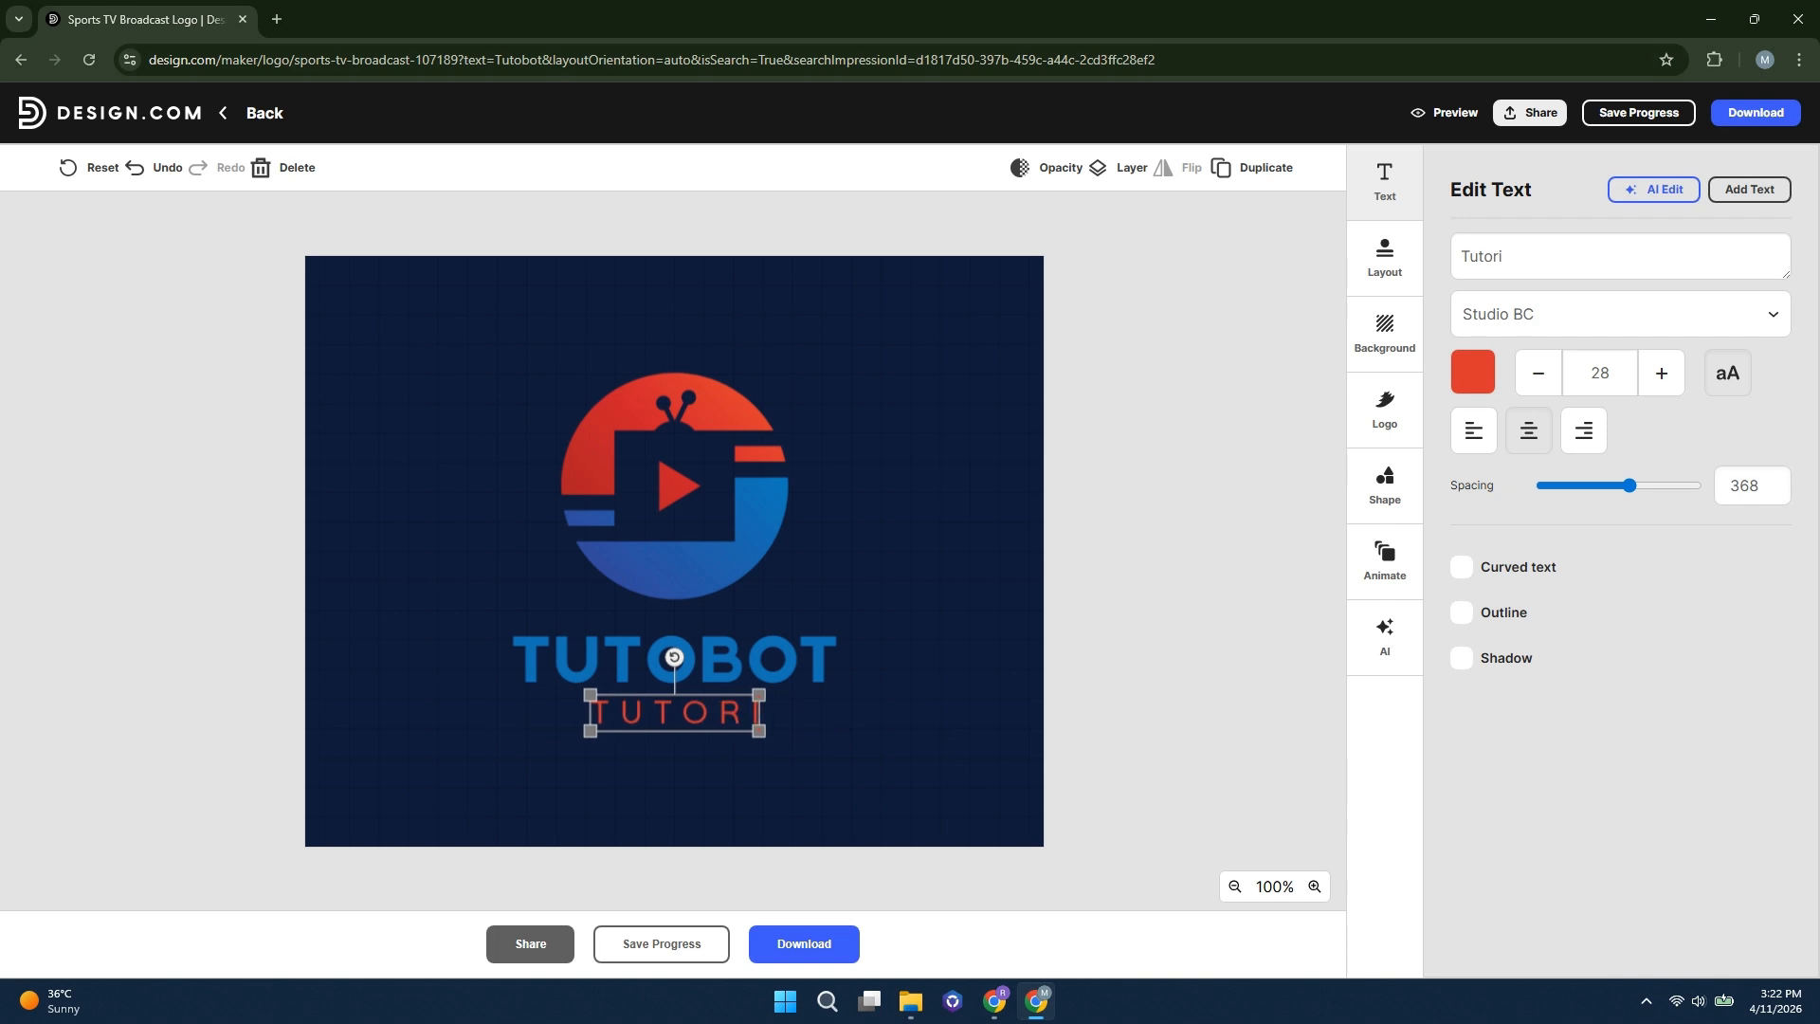
type("al Videos")
left_click(918, 783)
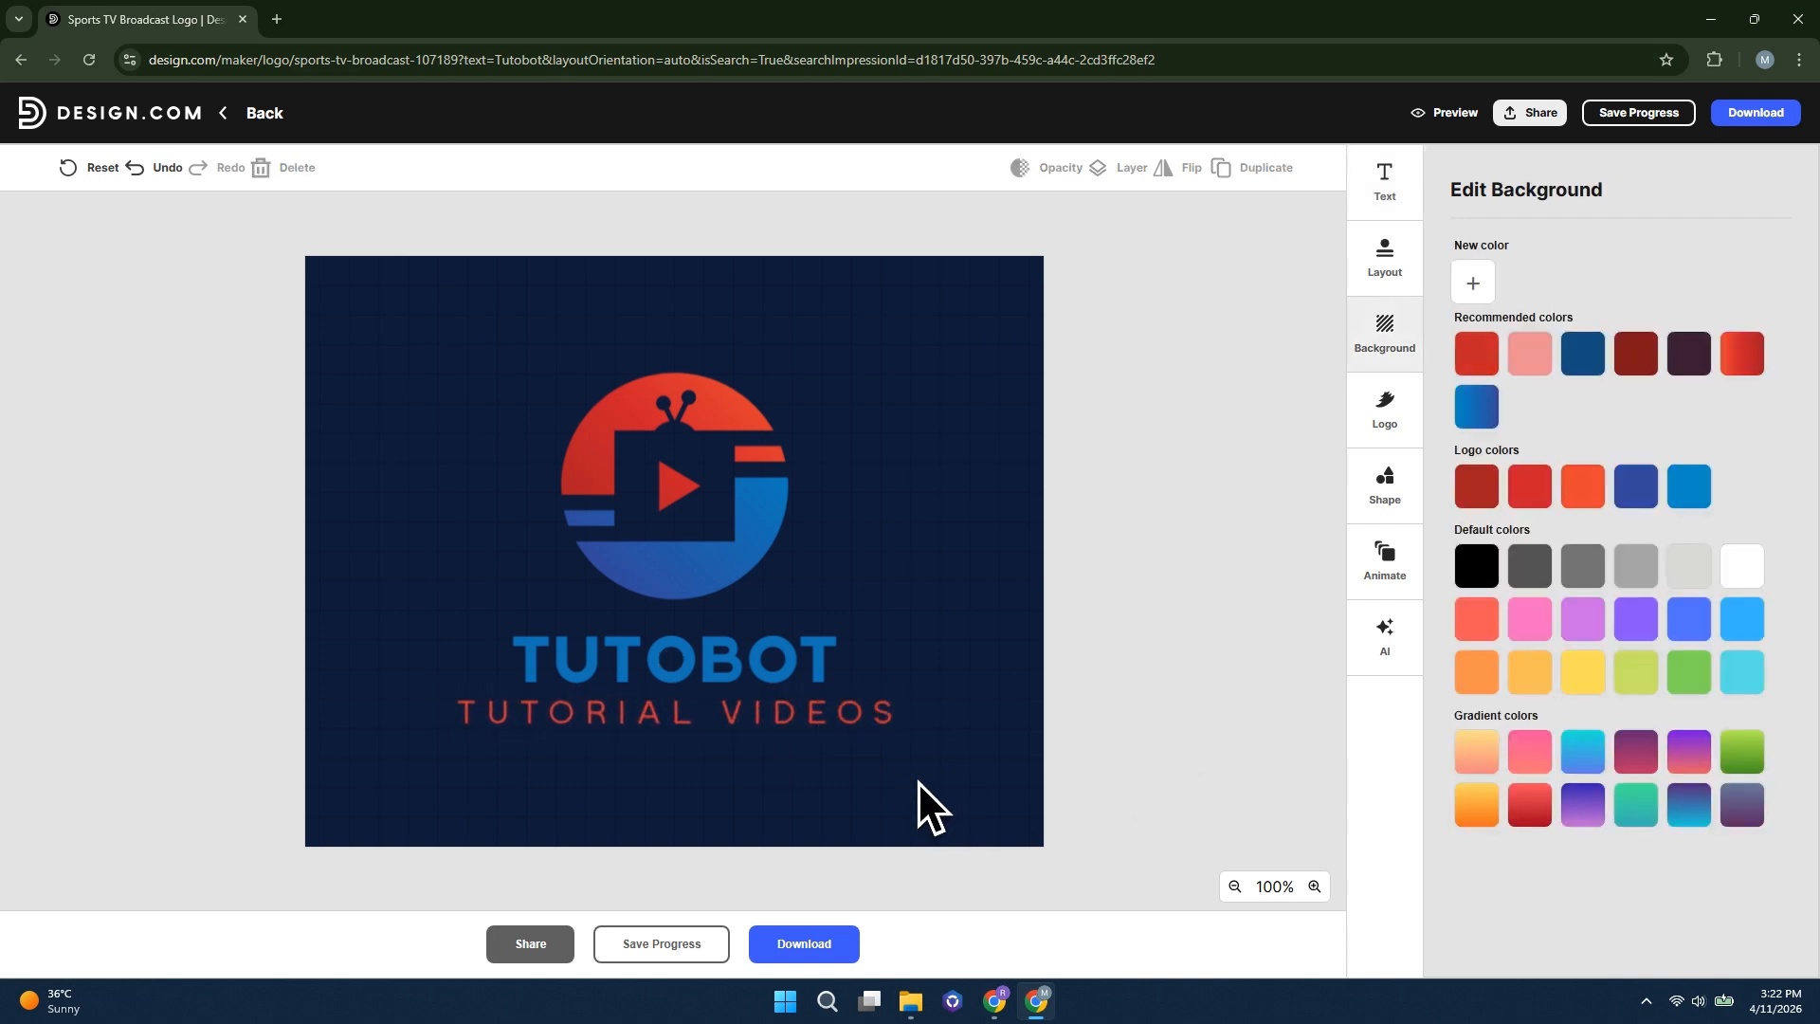
Try several logo layouts and apply the one with a small emblem above a wide business name and slogan
left_click(1385, 254)
left_click(1630, 285)
left_click(1538, 290)
left_click(1728, 284)
left_click(1626, 383)
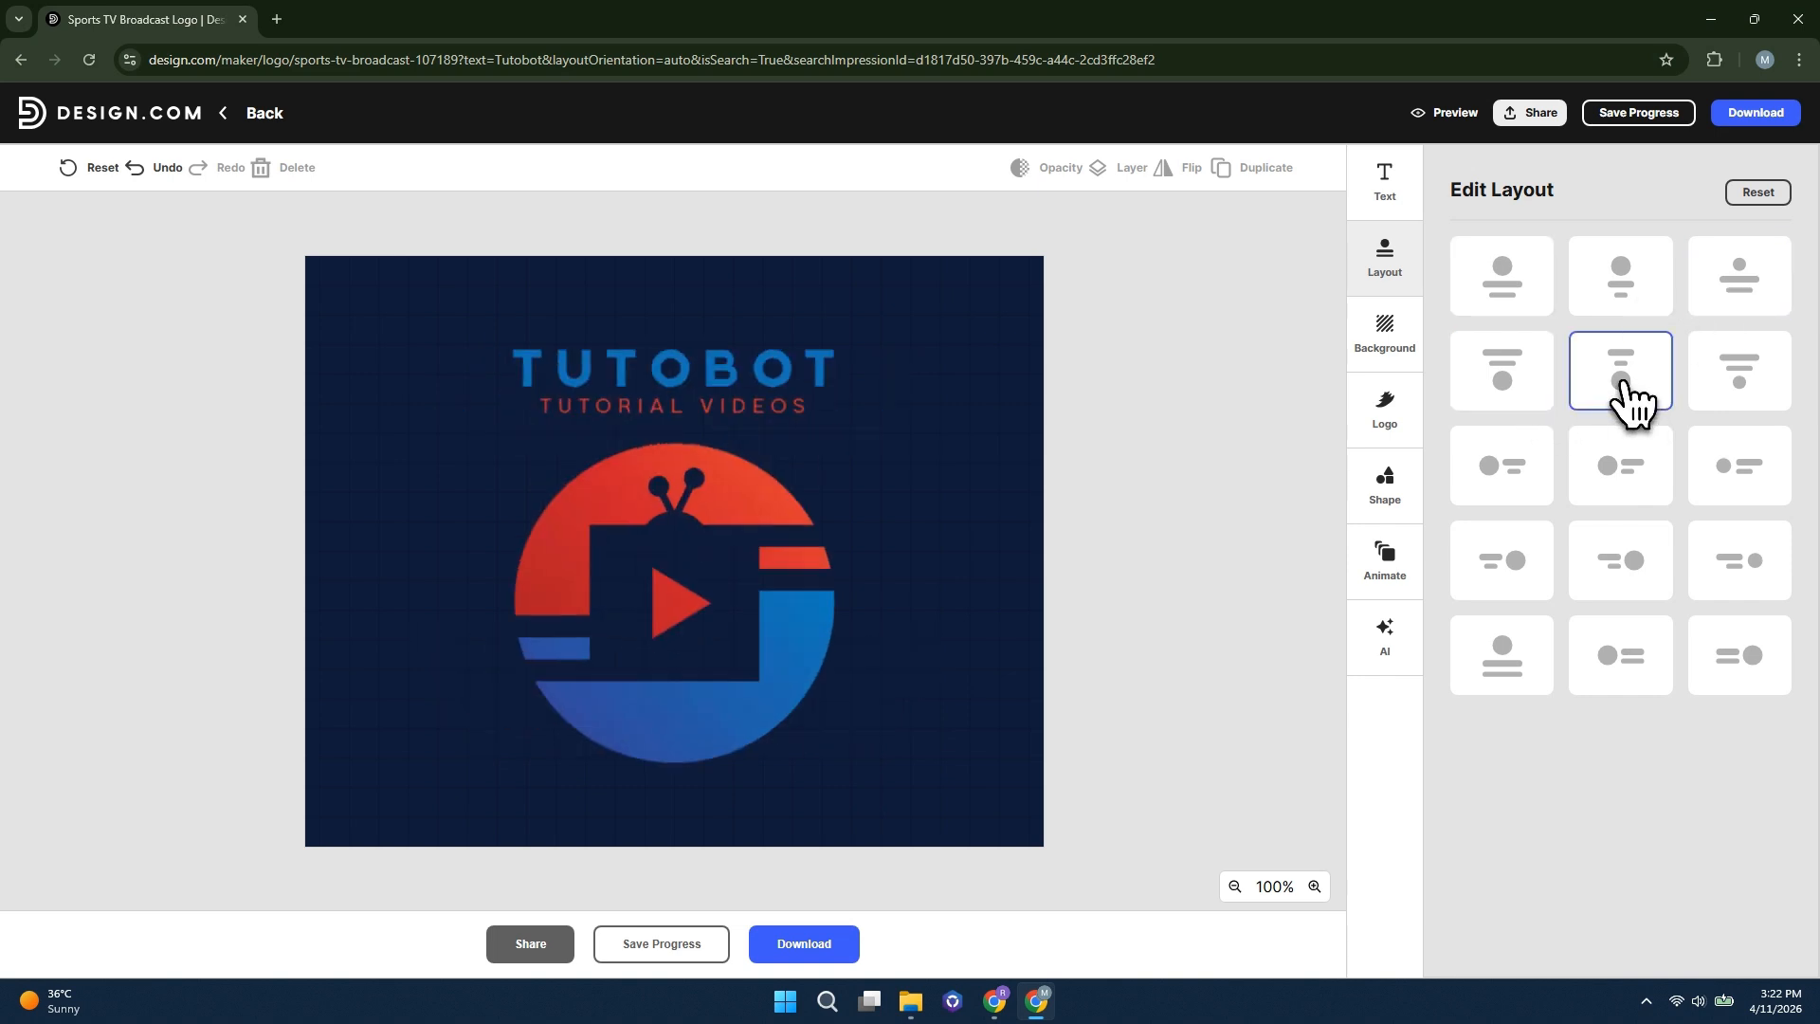
left_click(1742, 292)
Select the logo emblem and browse the shape library for graphics that could be added to the design
left_click(623, 555)
left_click(1407, 501)
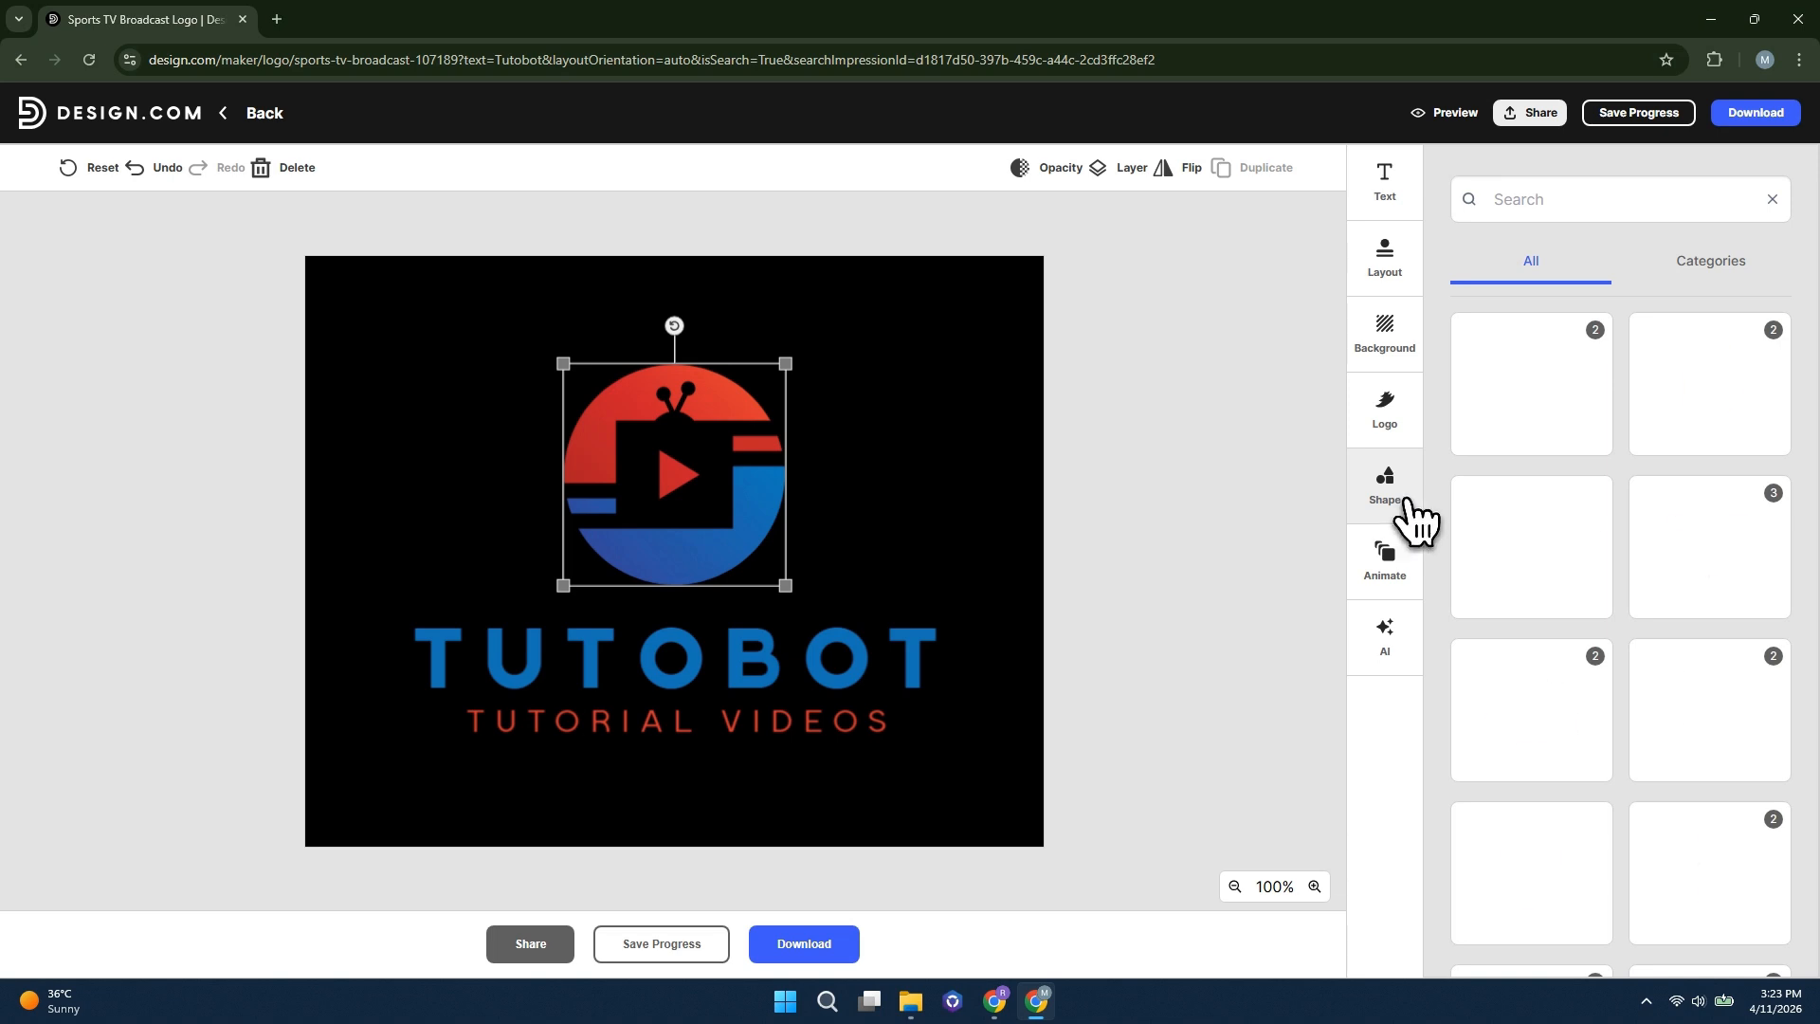
scroll(1578, 436, "down", 5)
scroll(1654, 683, "down", 3)
scroll(1625, 824, "up", 8)
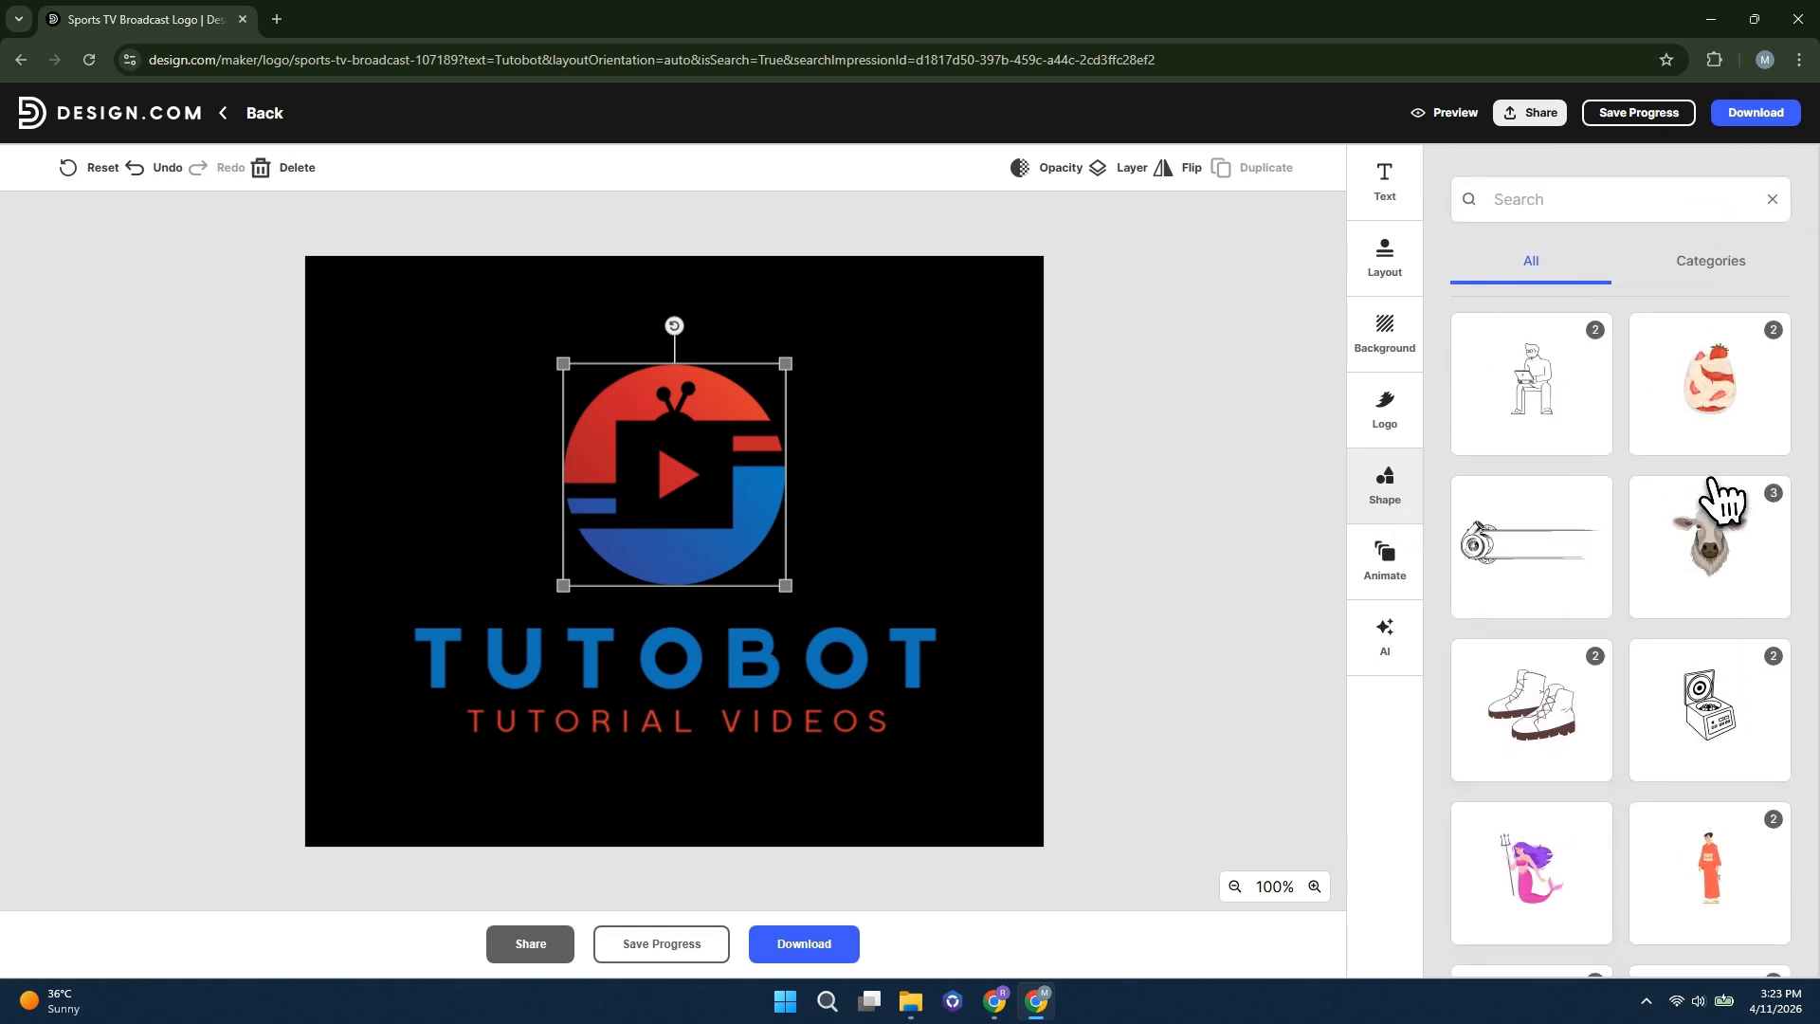
scroll(1720, 498, "down", 10)
scroll(1584, 813, "up", 10)
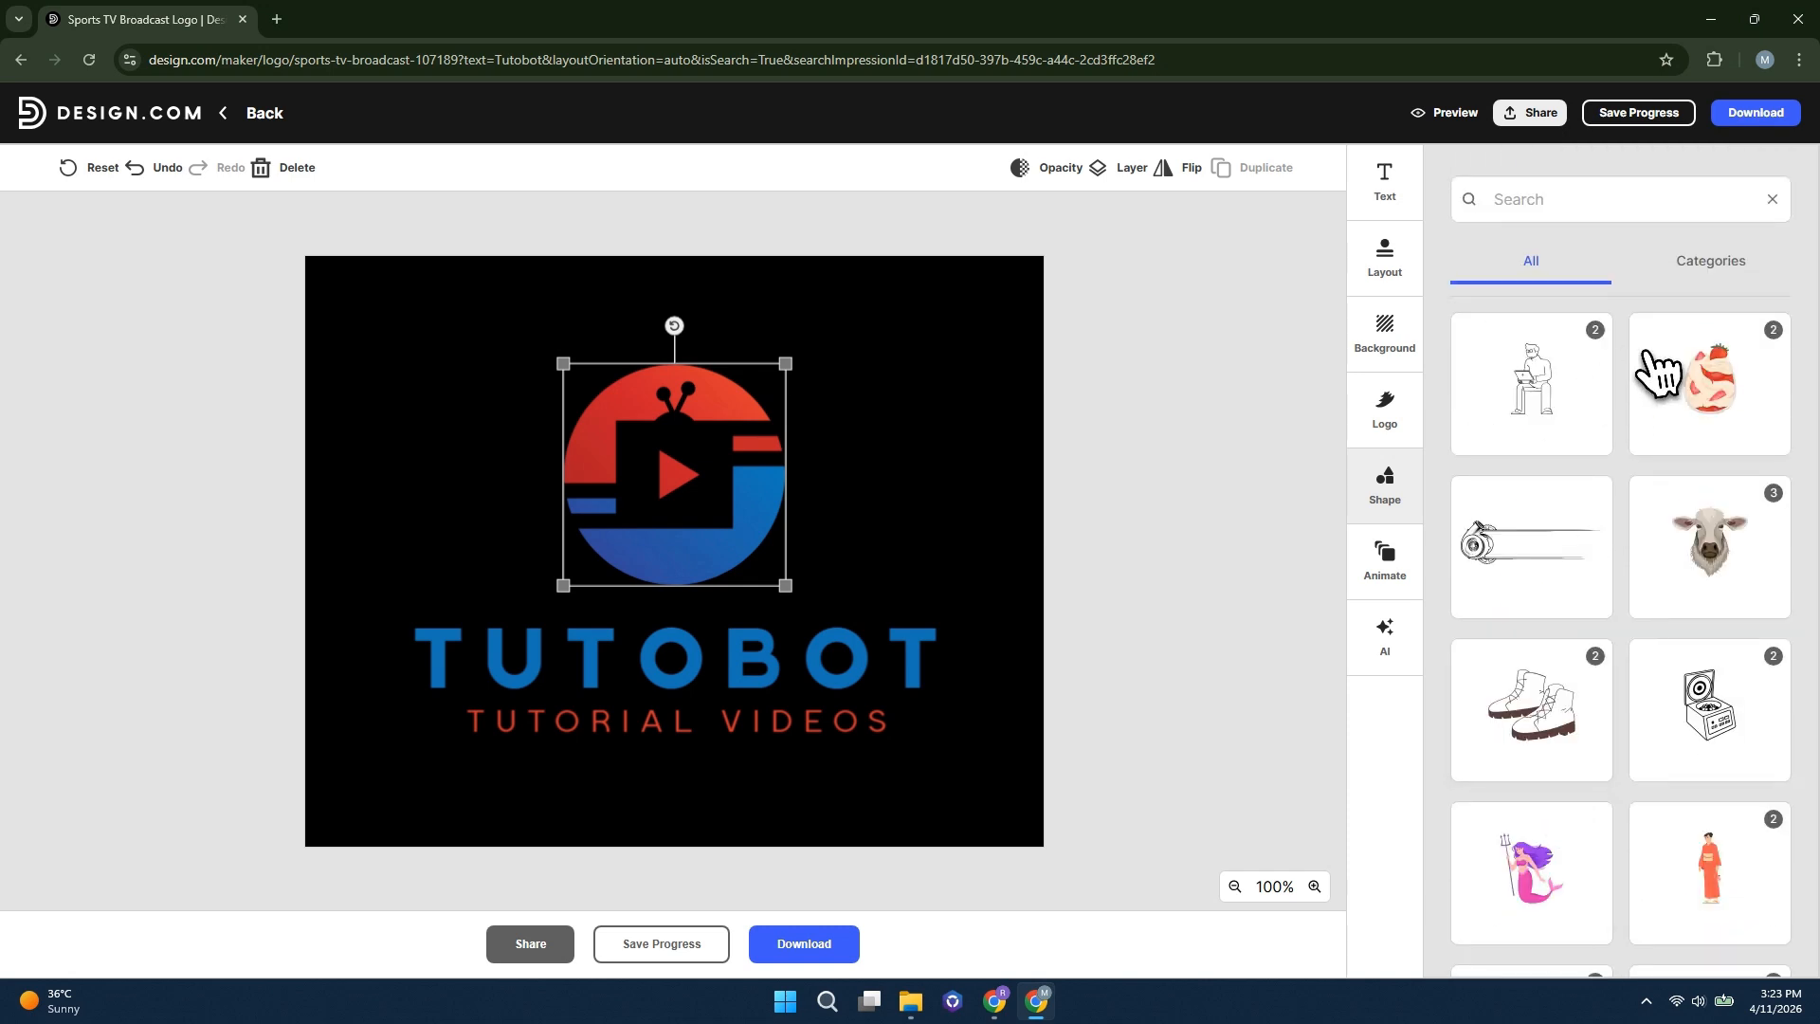
Apply the Rise animation to the logo emblem and set it to animate on both enter and exit
left_click(1401, 586)
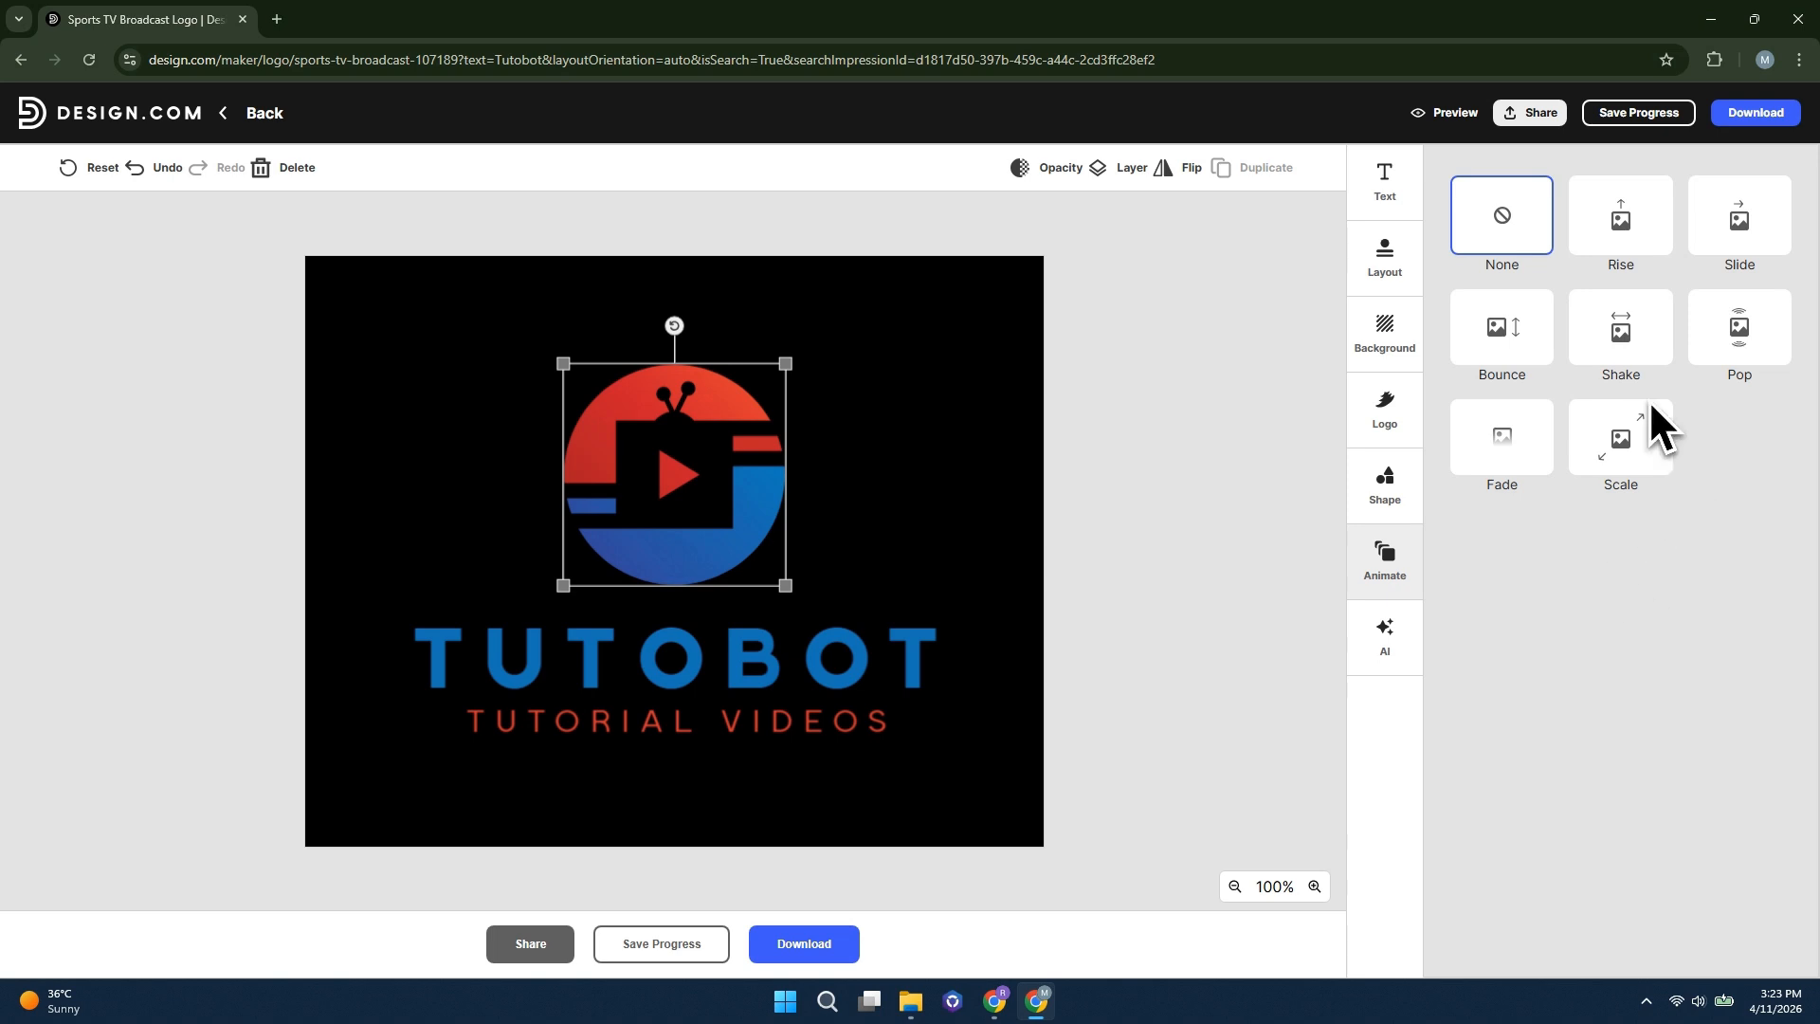
left_click(1646, 245)
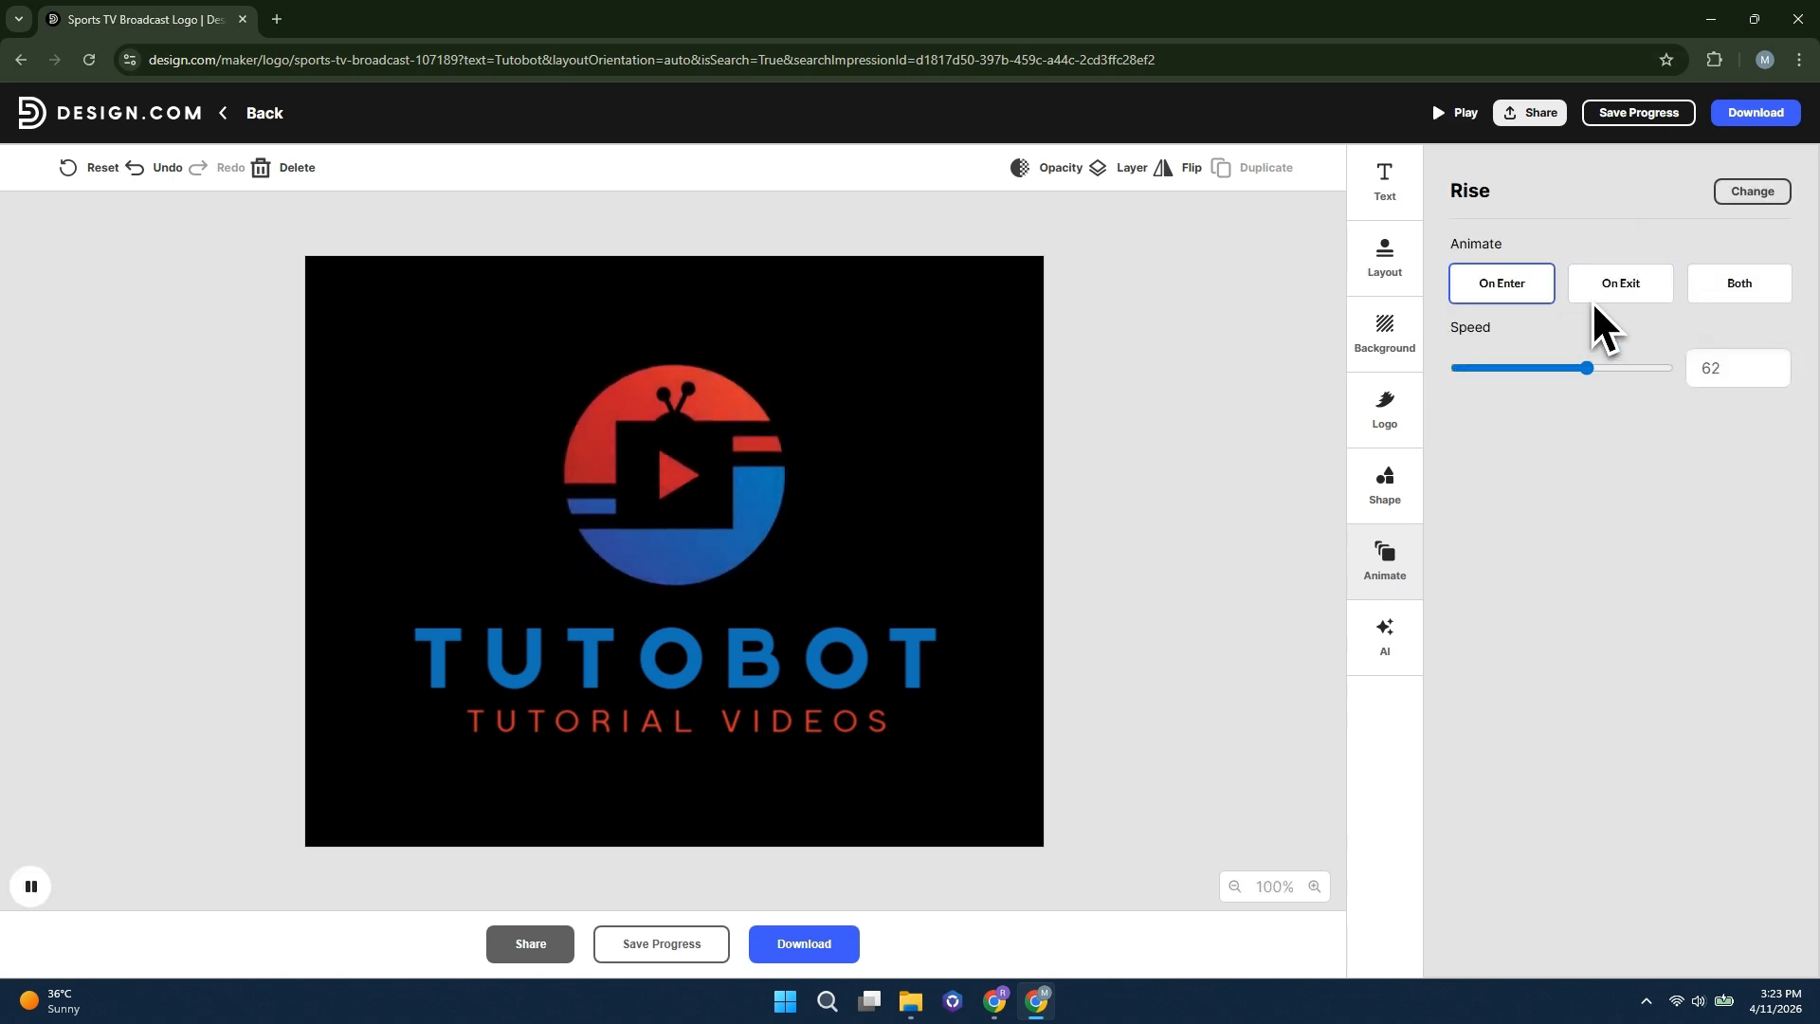
left_click(1623, 296)
left_click(1739, 291)
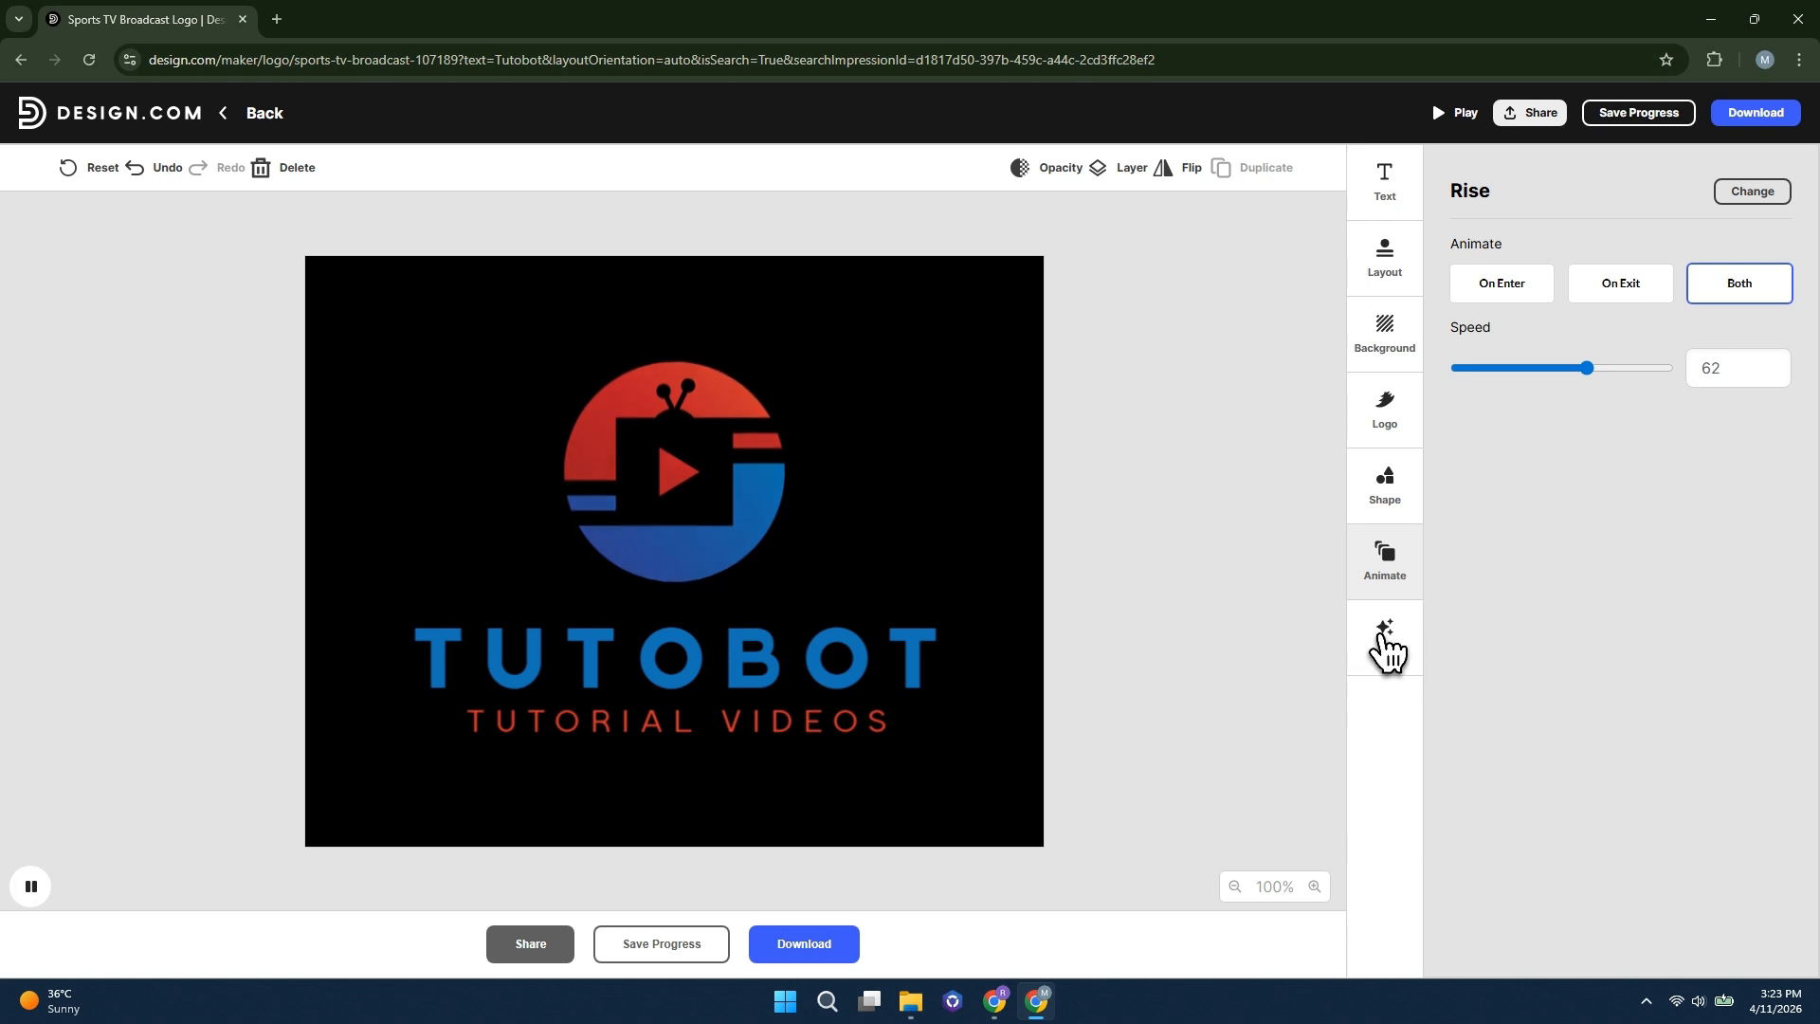
Open the AI assistant's prompt for design changes and play the logo's animation preview
left_click(1383, 637)
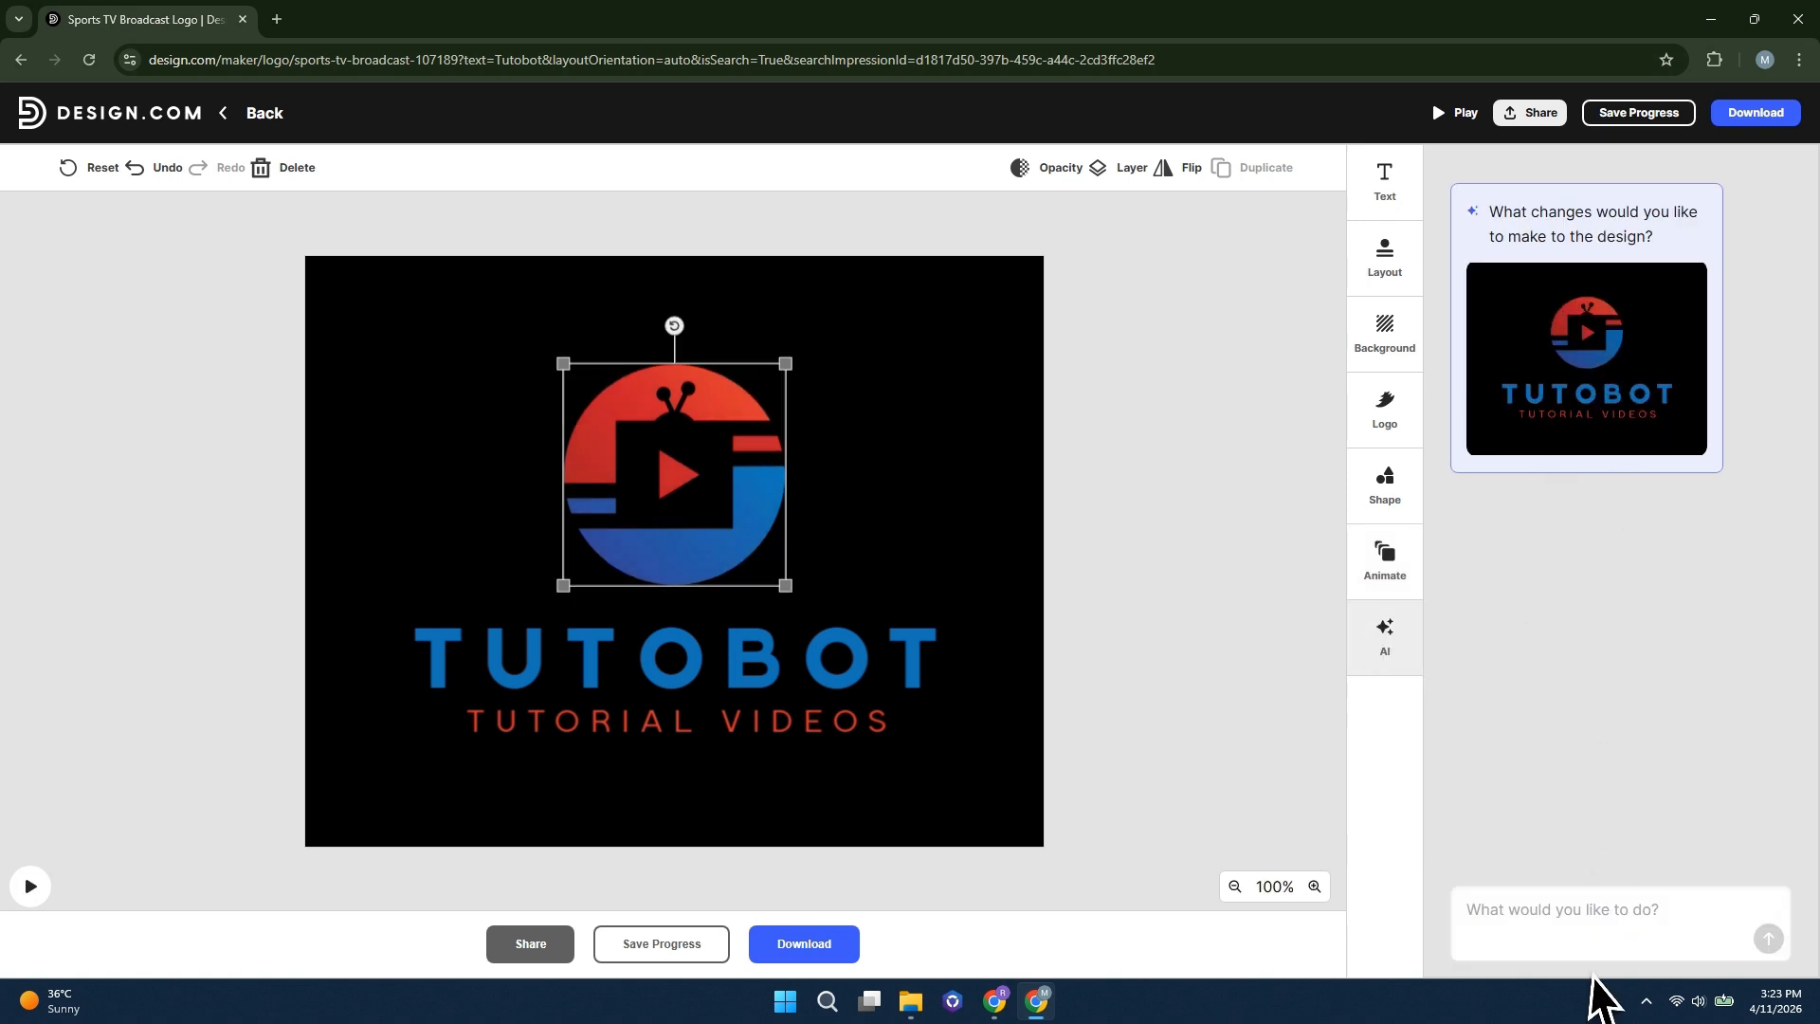
left_click(1505, 925)
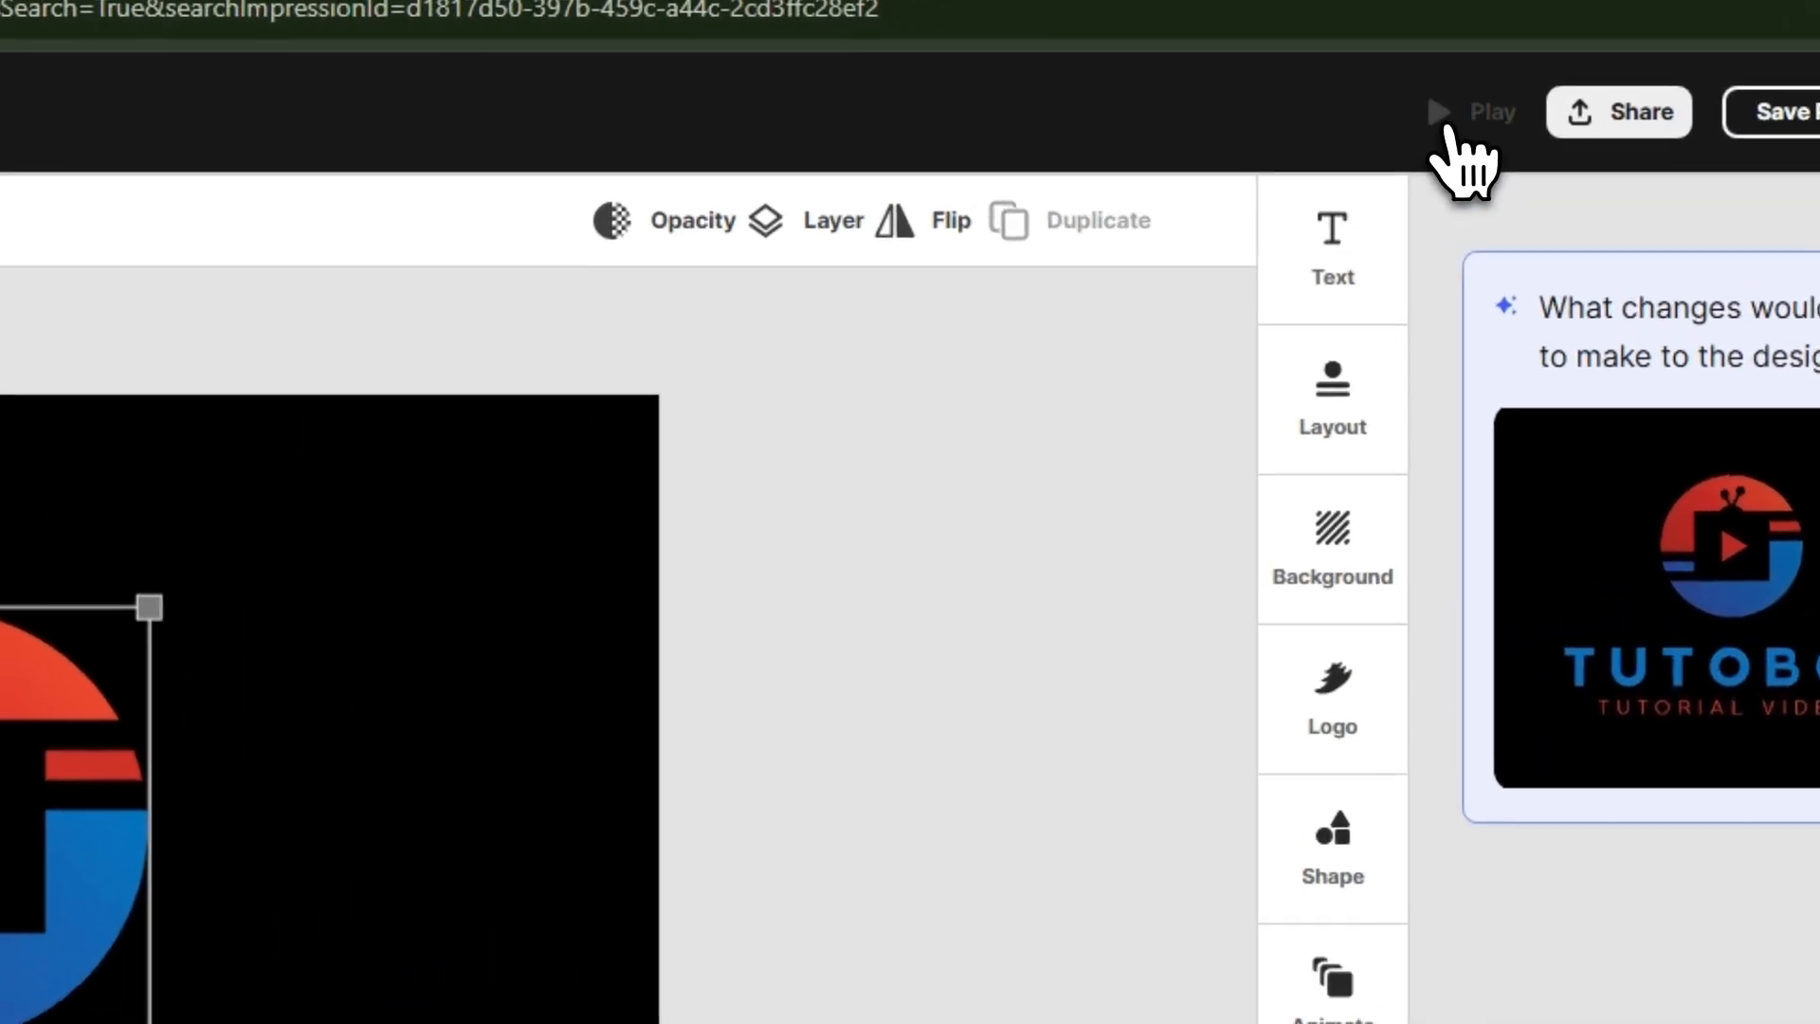
left_click(1458, 113)
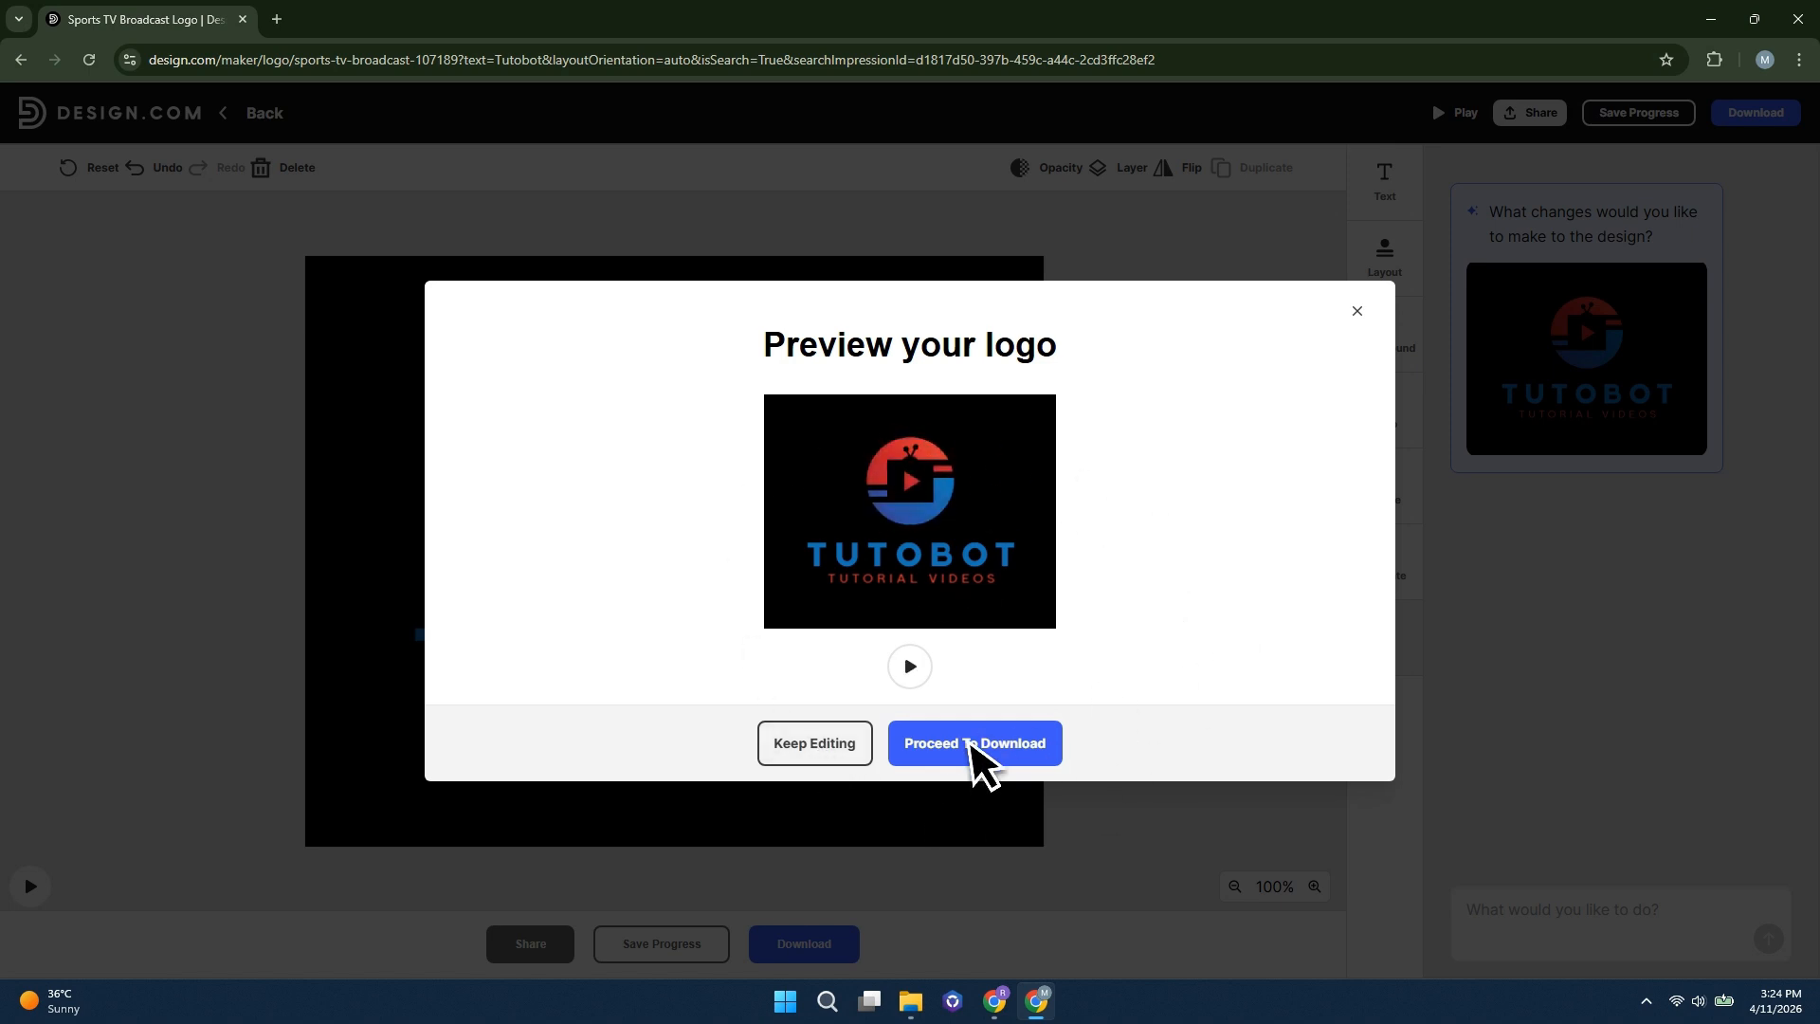
Proceed to the logo download checkout and review the Starter, Value and Premium packages, the design mockups and the order summary
left_click(980, 763)
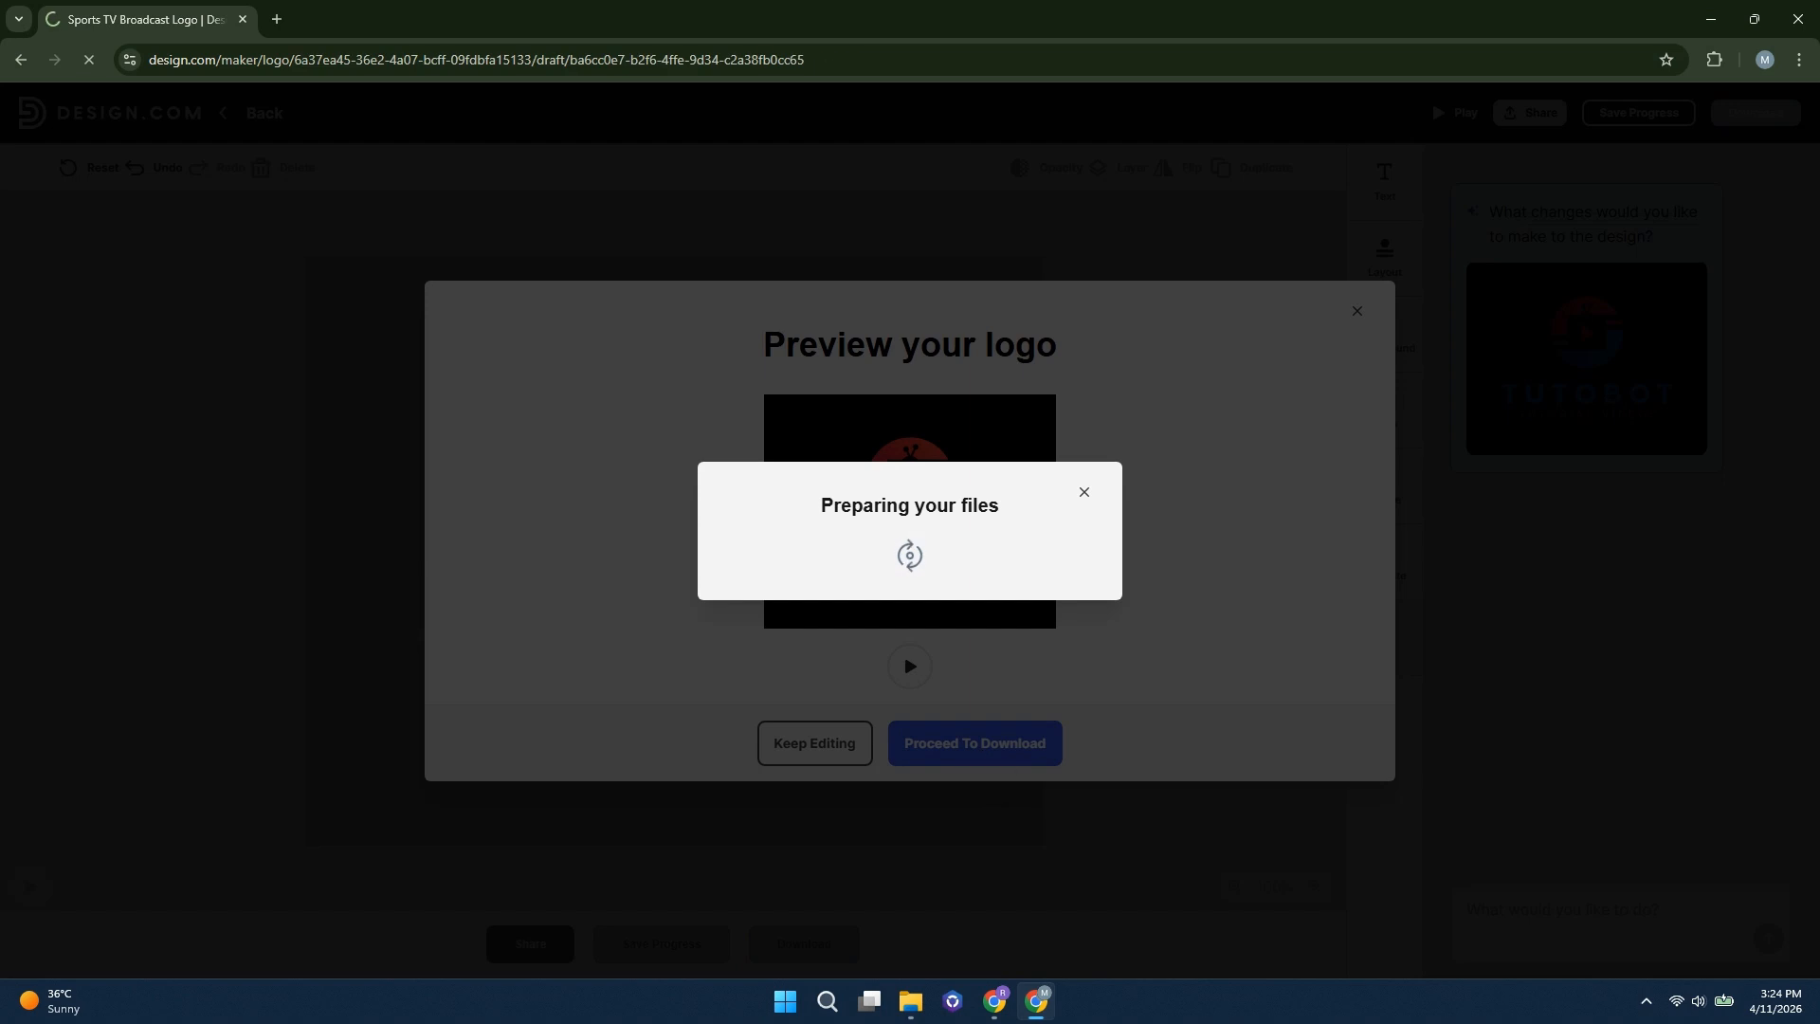
scroll(1138, 700, "down", 2)
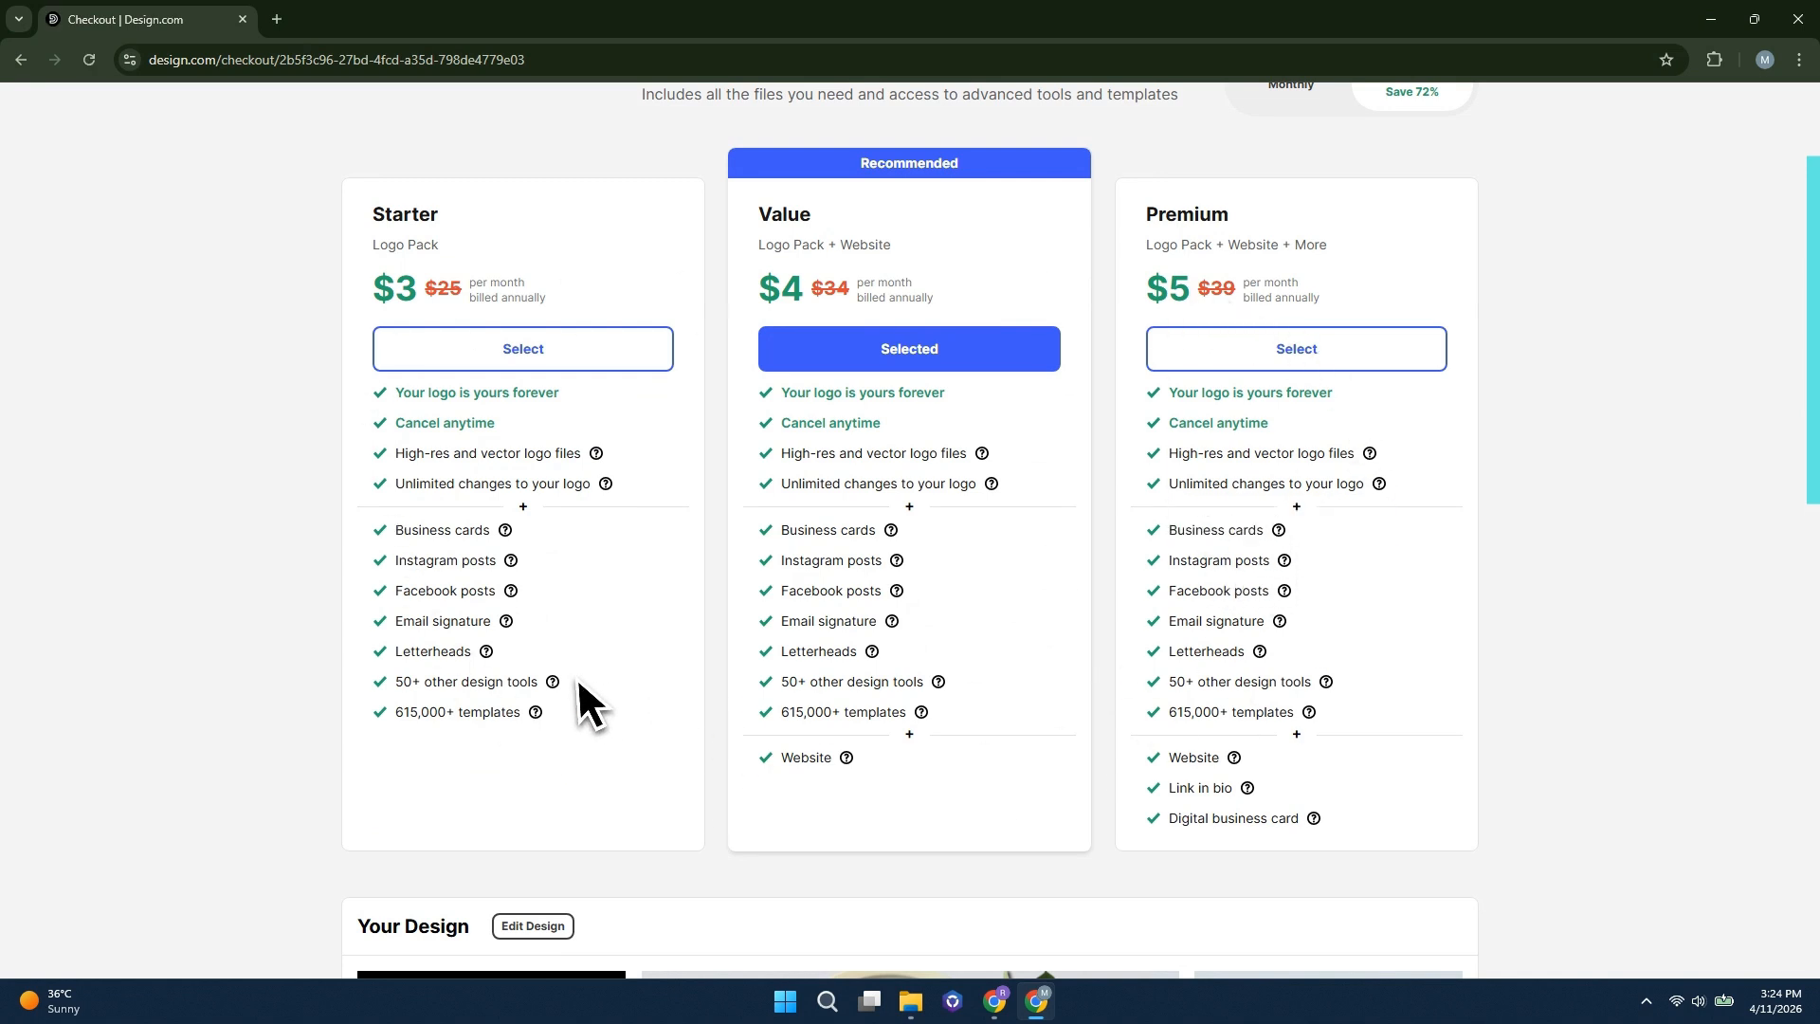
scroll(581, 699, "up", 1)
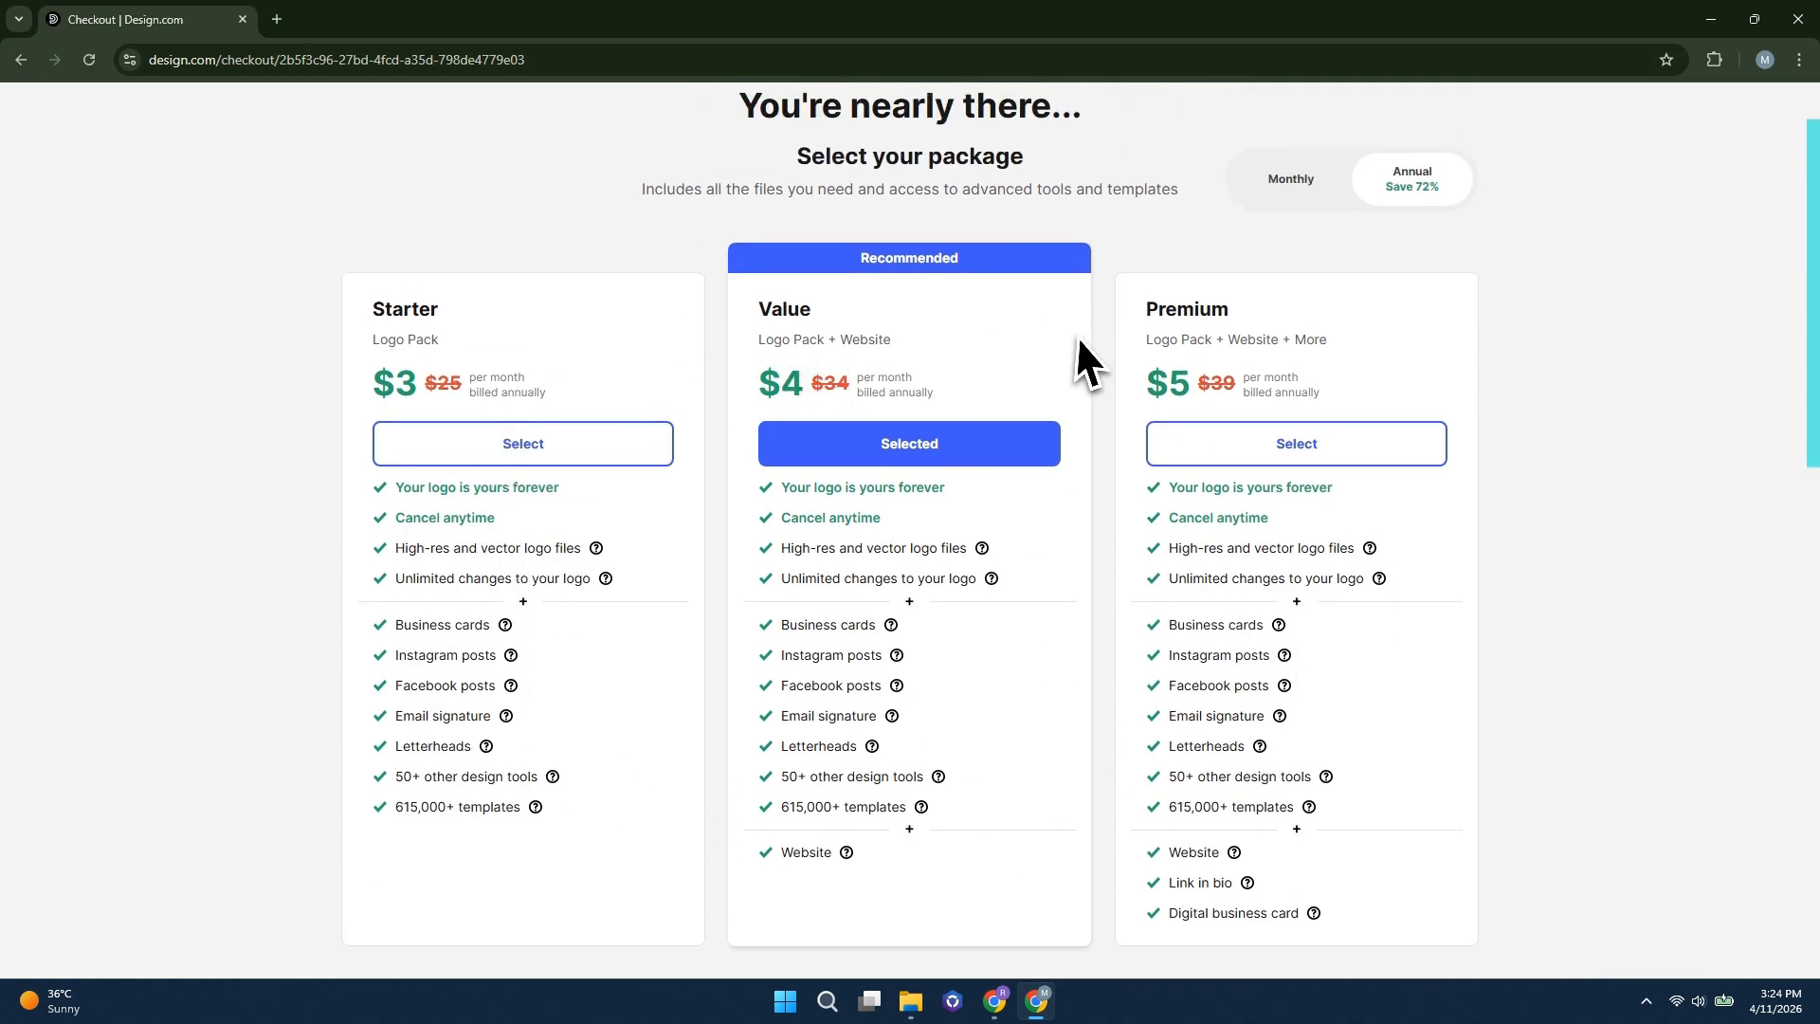
scroll(1337, 532, "down", 6)
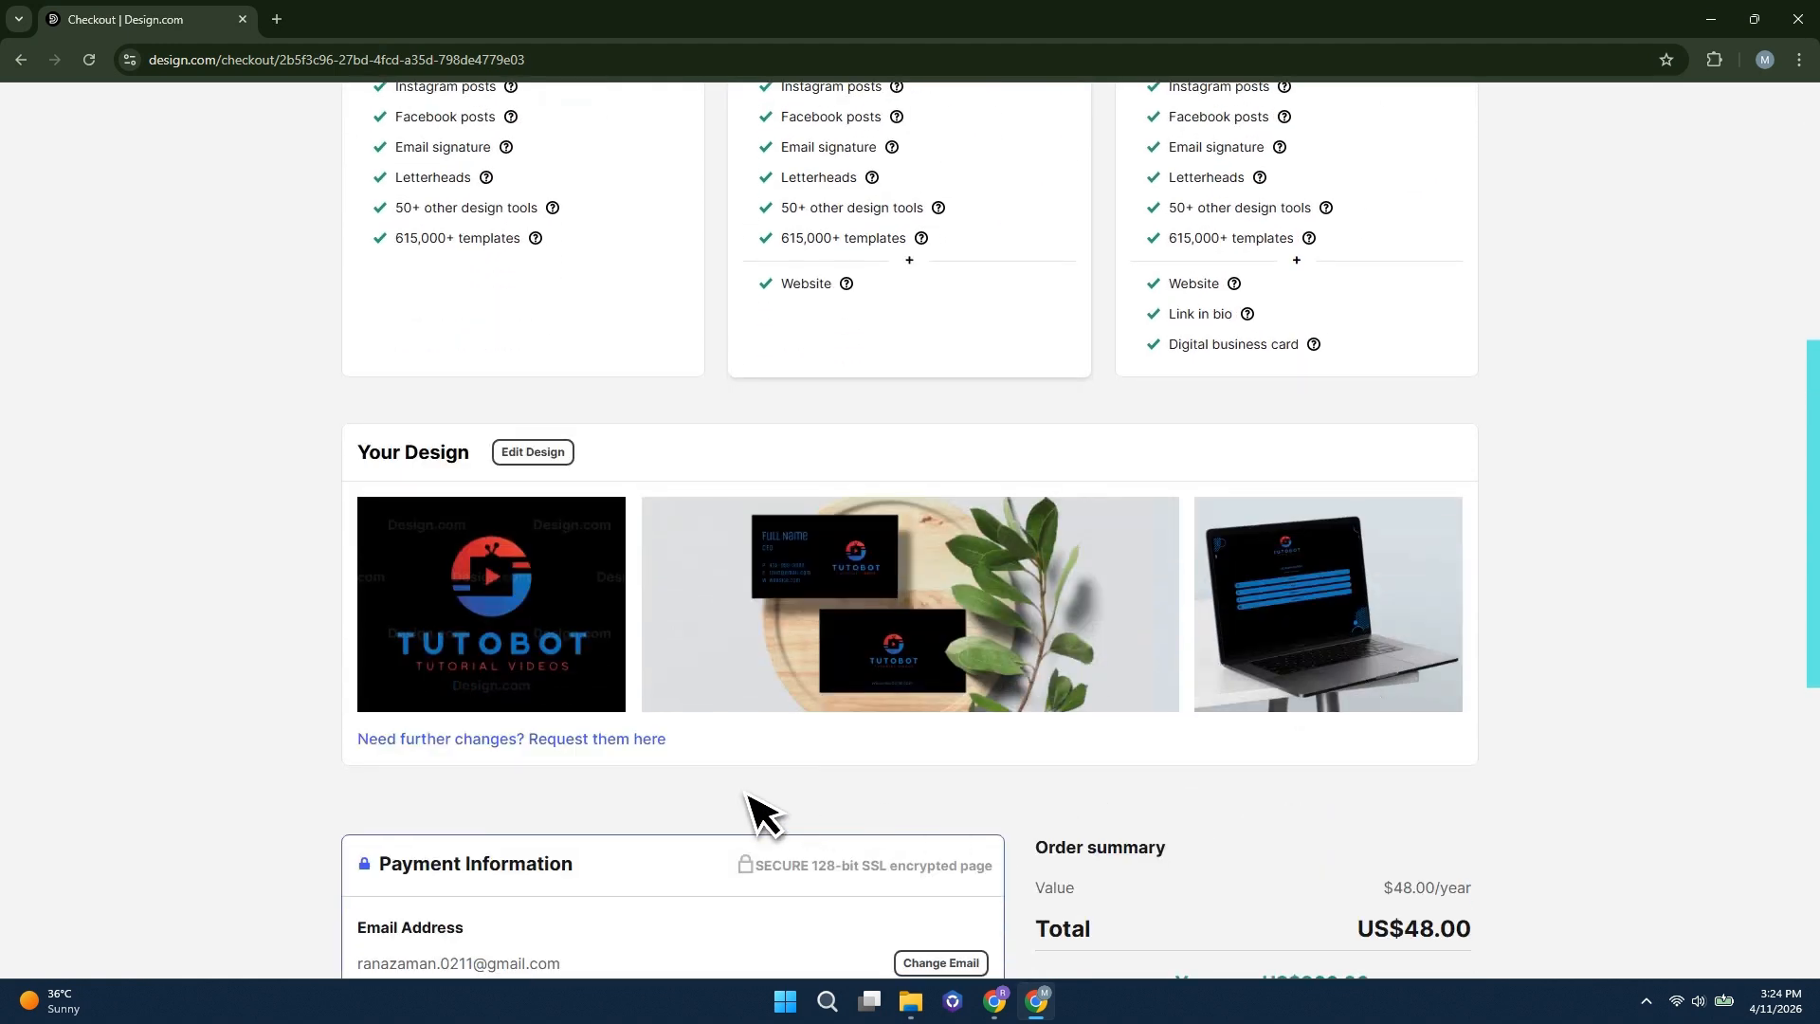
scroll(702, 797, "up", 3)
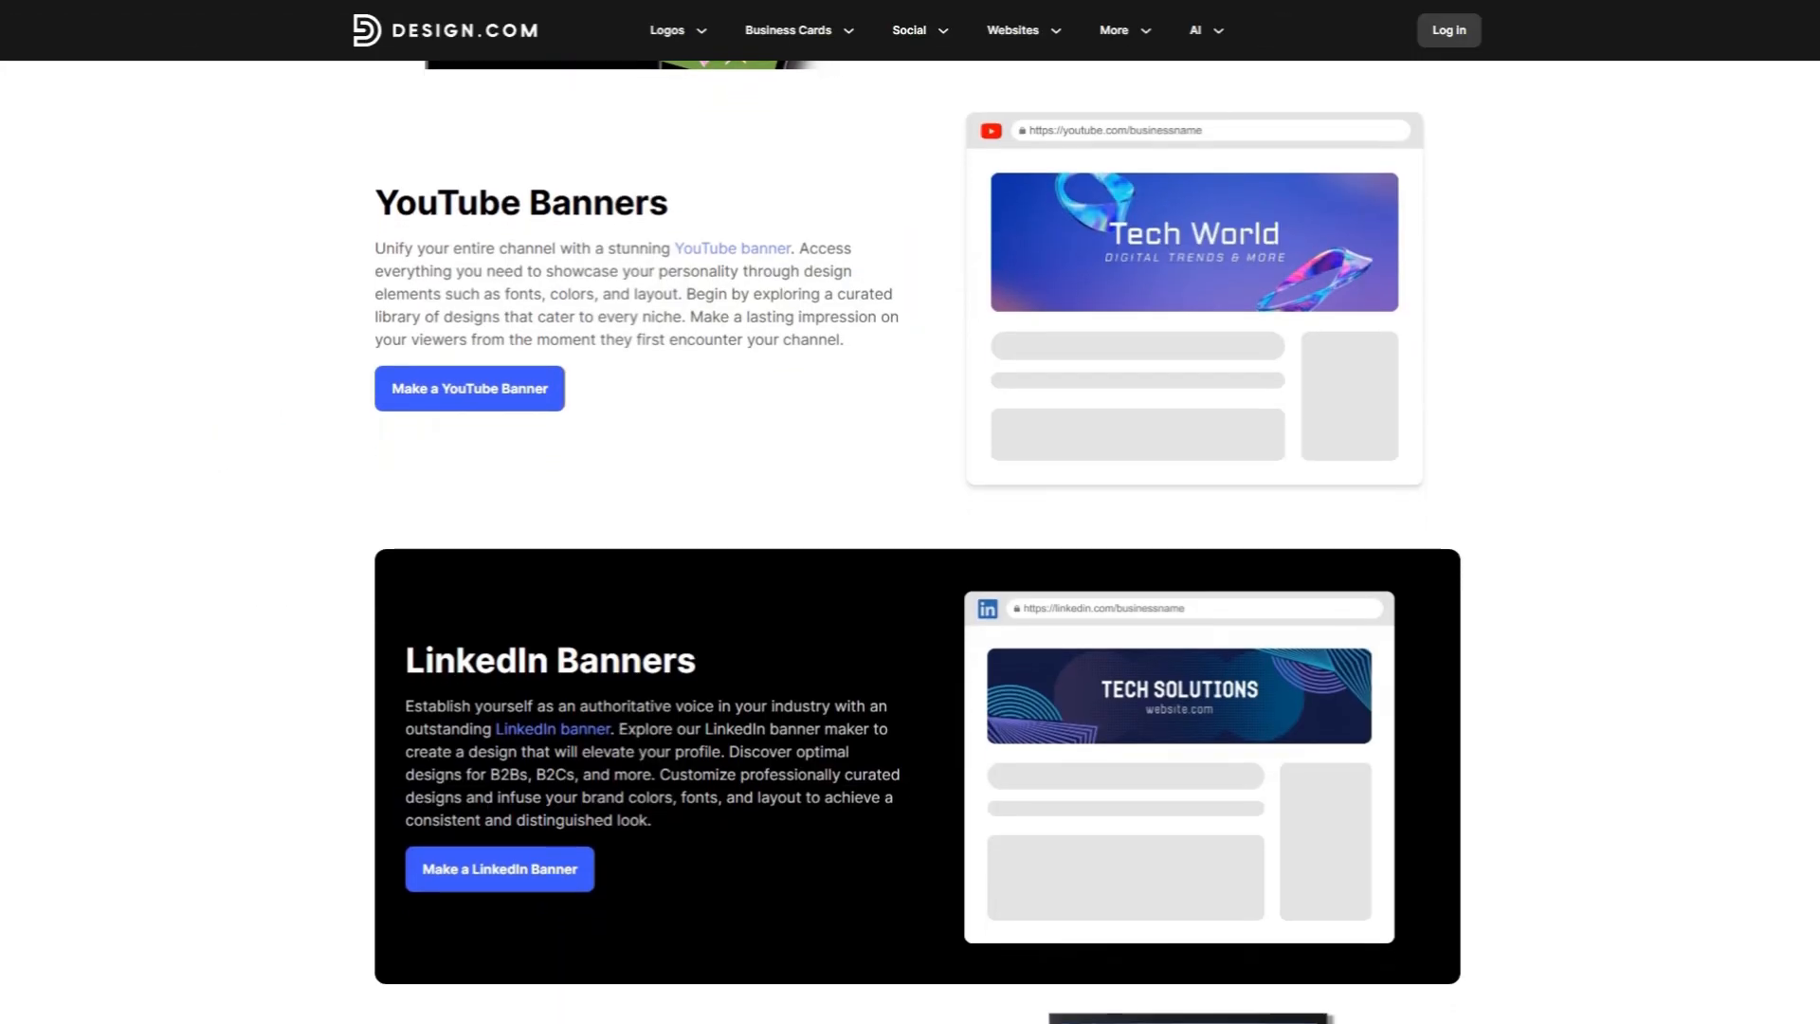